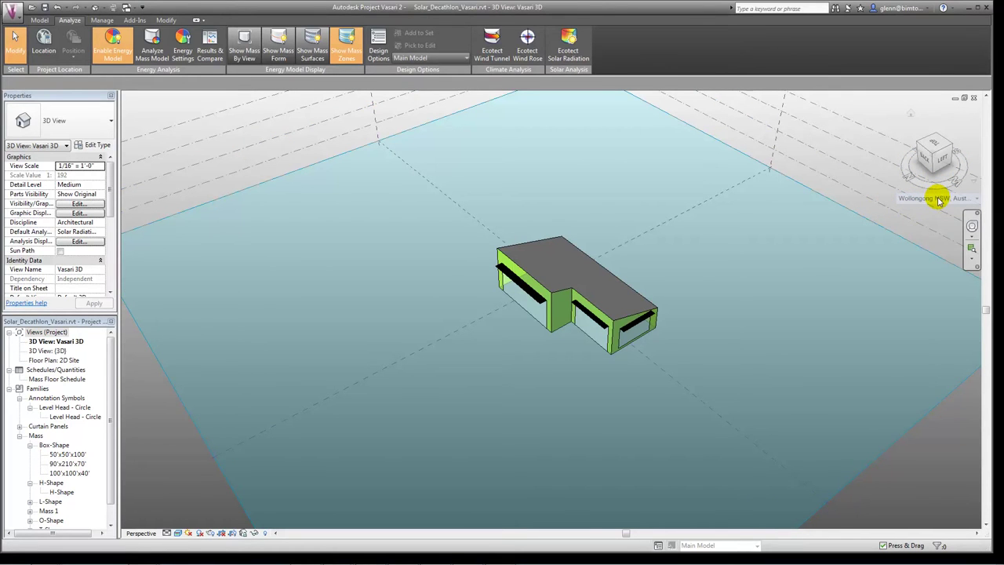
- Check the project address and nearby weather stations in the location settings, leaving them without applying changes
mouse_move(939, 201)
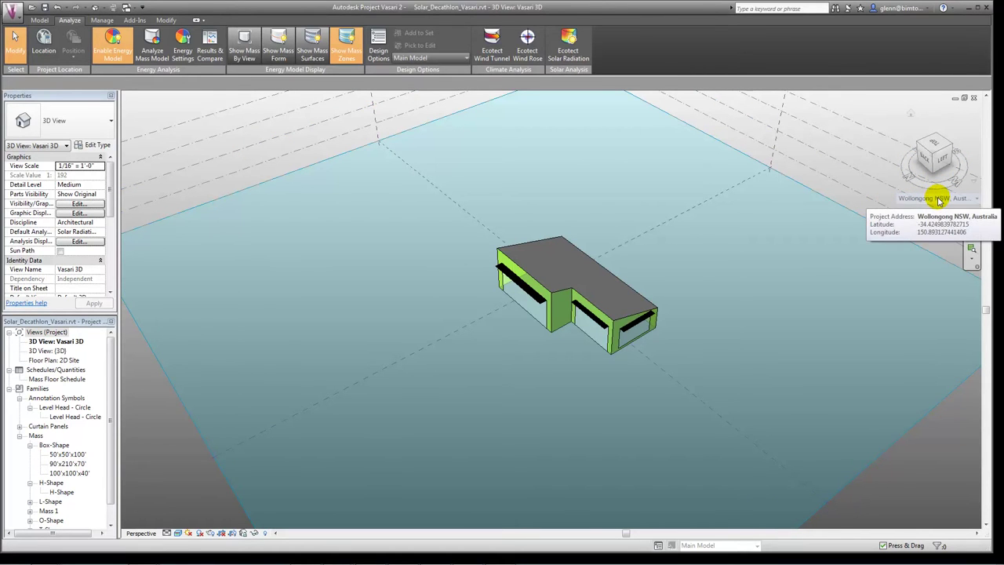
click(938, 199)
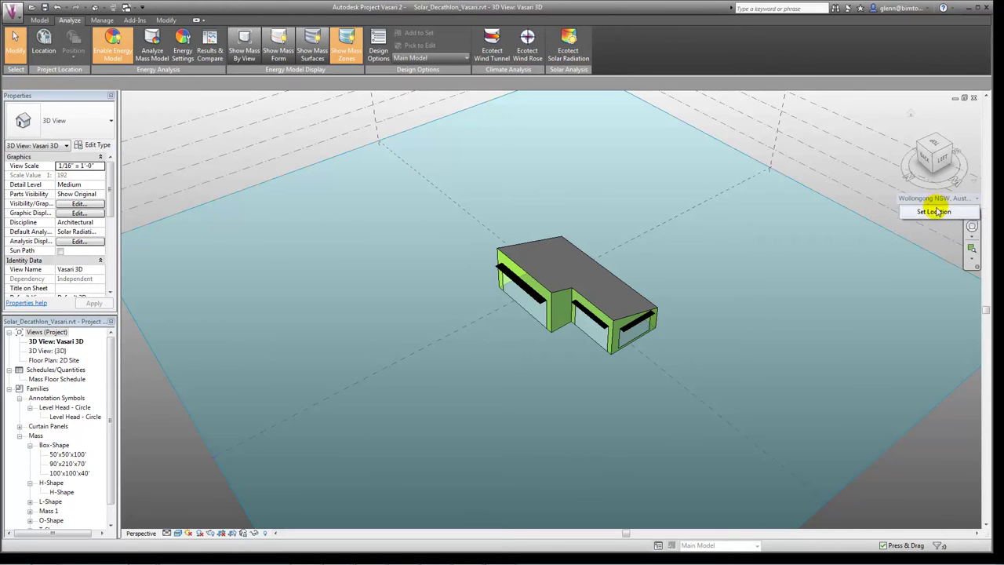
click(937, 212)
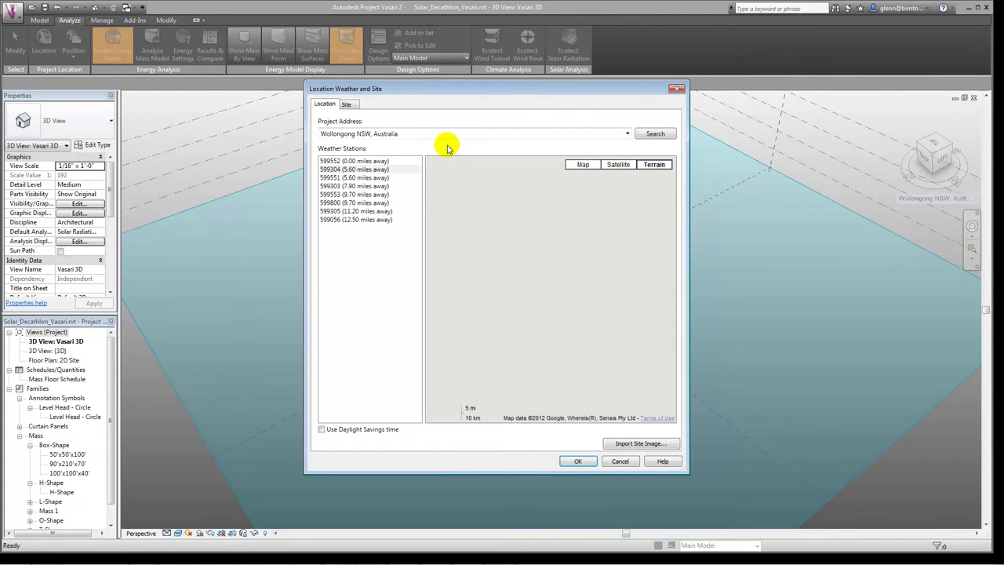
click(620, 462)
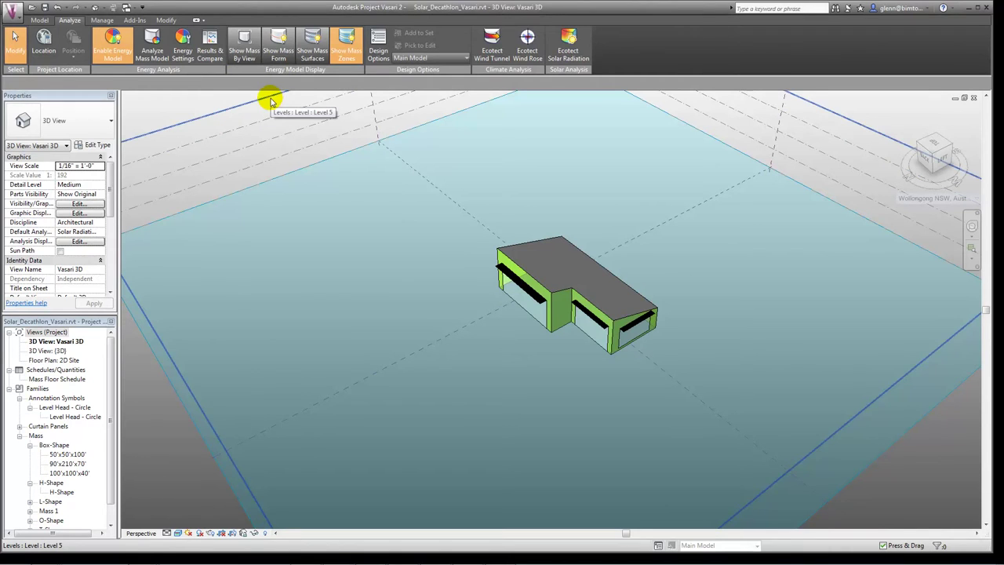
- Start a new in-place mass and sketch a rectangle on Level 1 beside the existing building
click(40, 21)
click(125, 56)
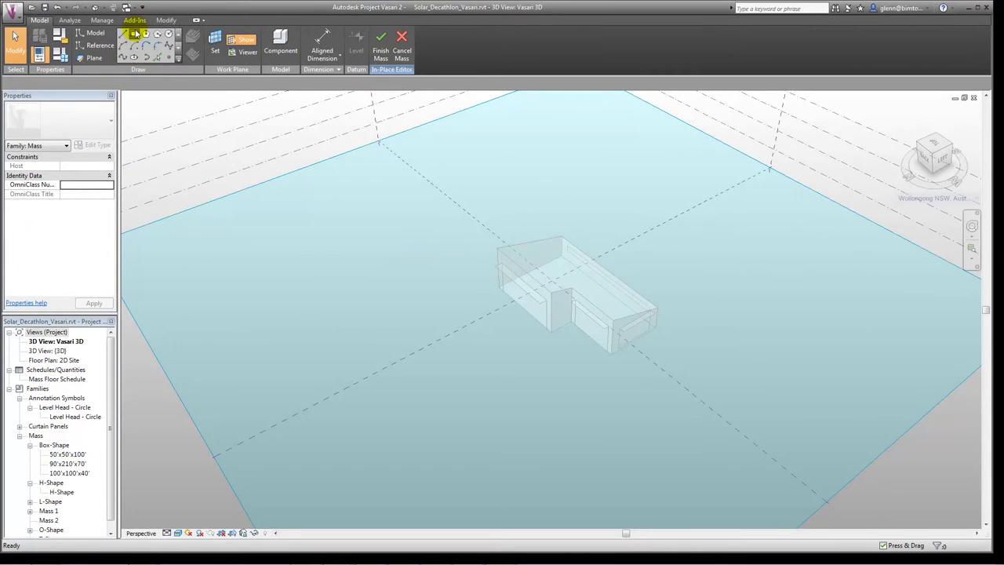
click(134, 34)
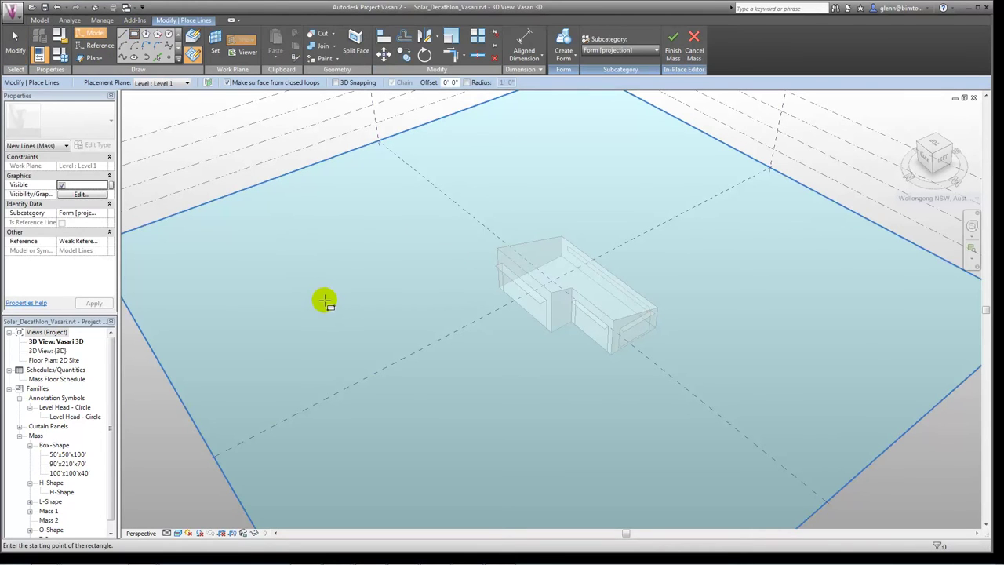
drag(328, 302, 398, 314)
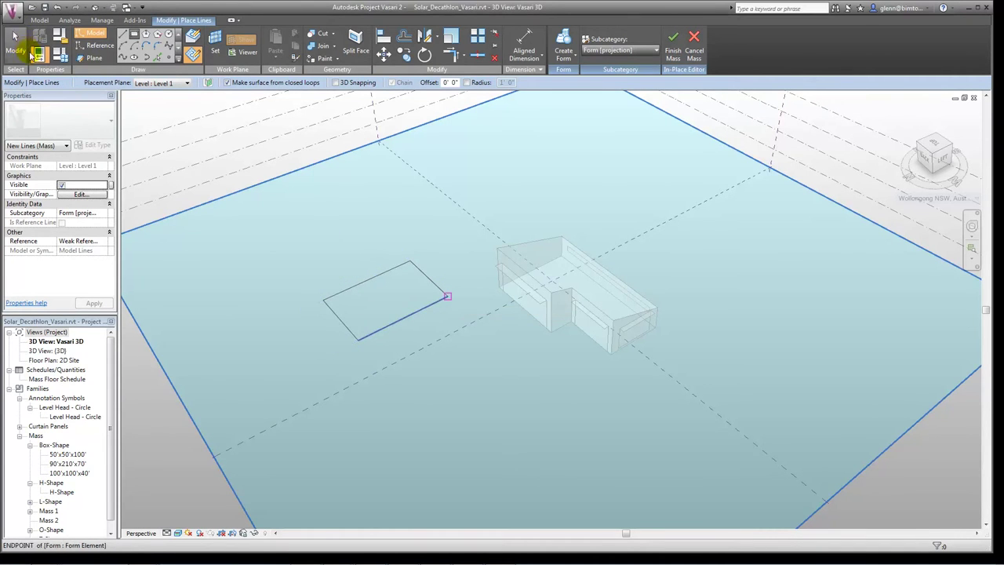
click(15, 39)
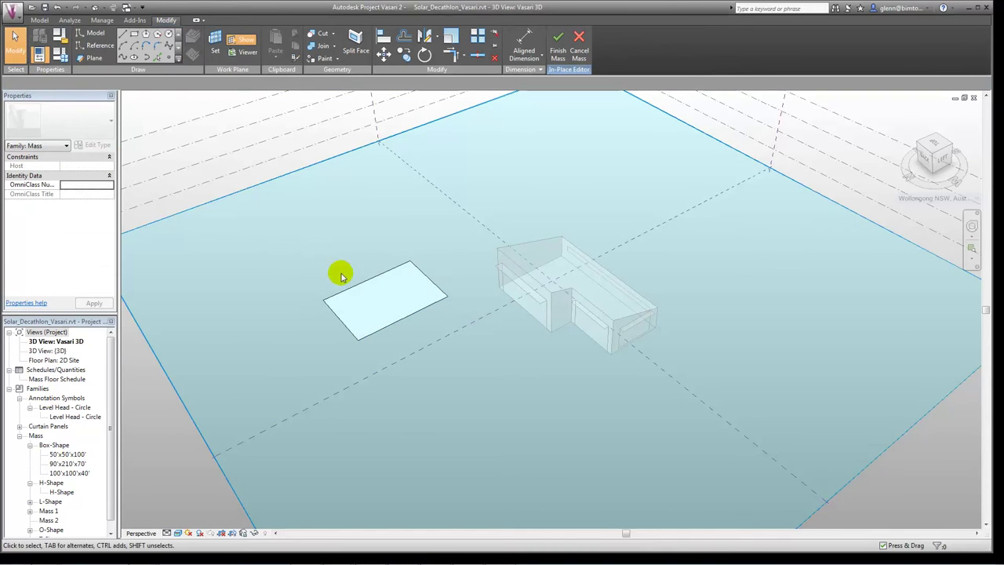
- Extrude the rectangular surface upward into a low solid box
click(379, 291)
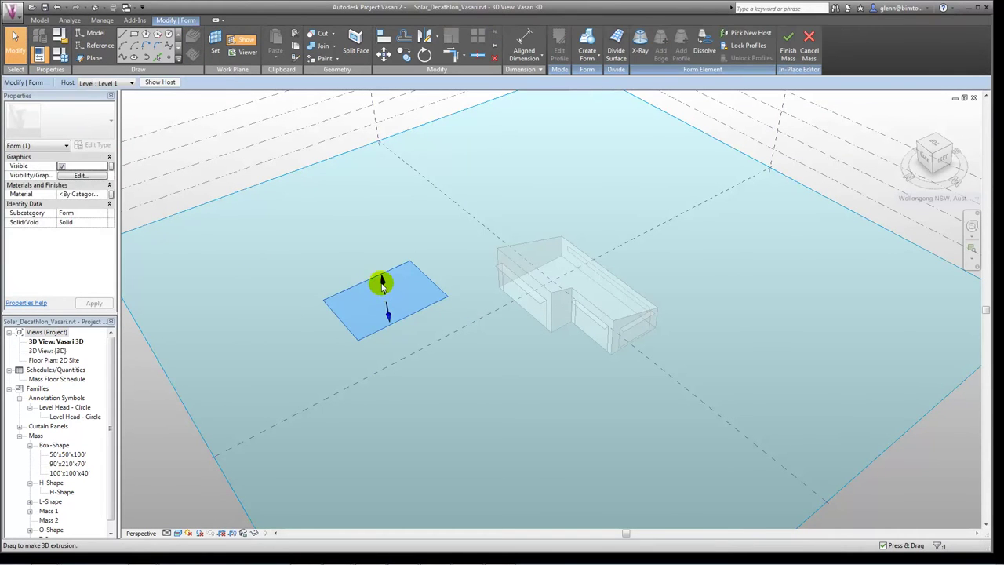
drag(382, 284, 380, 265)
click(383, 352)
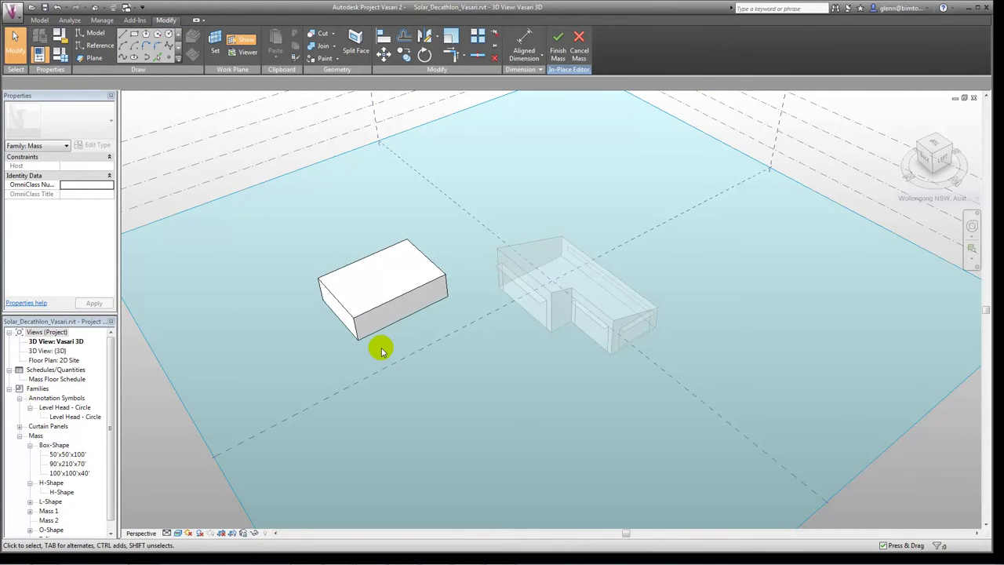
- Raise the upper front edge of the box to give it a sloping roof
click(396, 292)
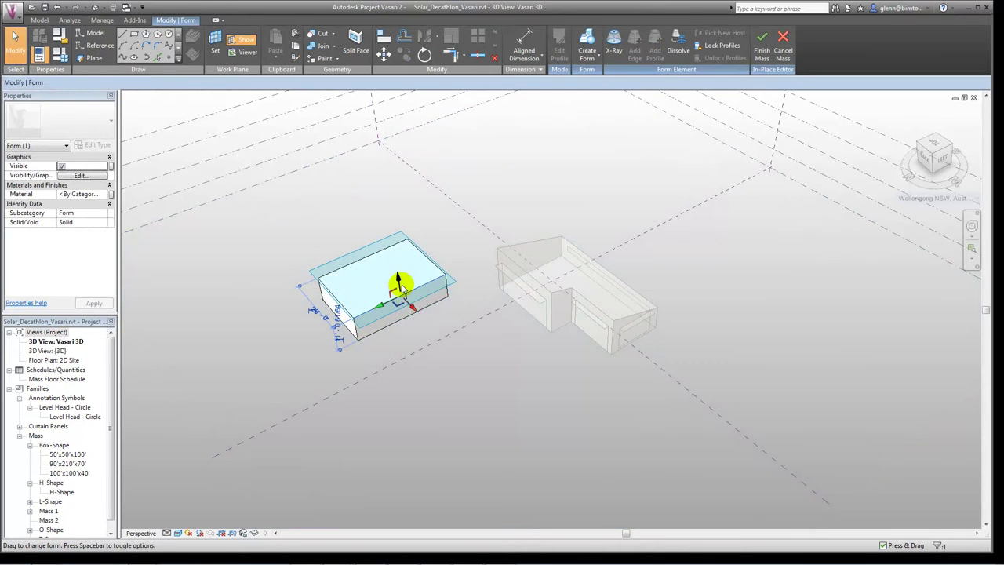
drag(398, 289, 402, 266)
click(424, 364)
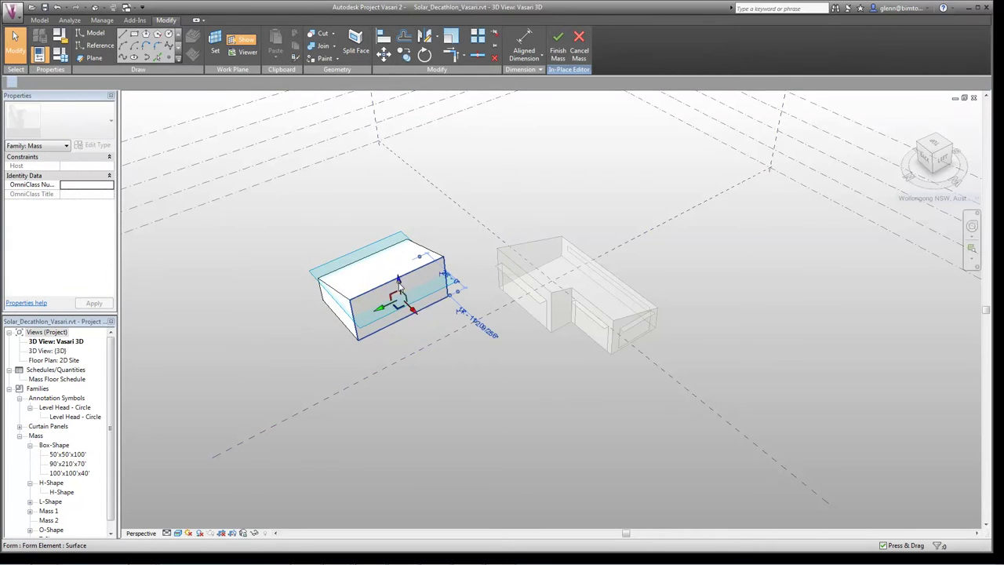
- Pull the front face of the box outward to enlarge the form and finish the mass
click(398, 287)
mouse_move(410, 306)
mouse_down()
mouse_move(426, 324)
mouse_move(414, 320)
mouse_up()
click(431, 375)
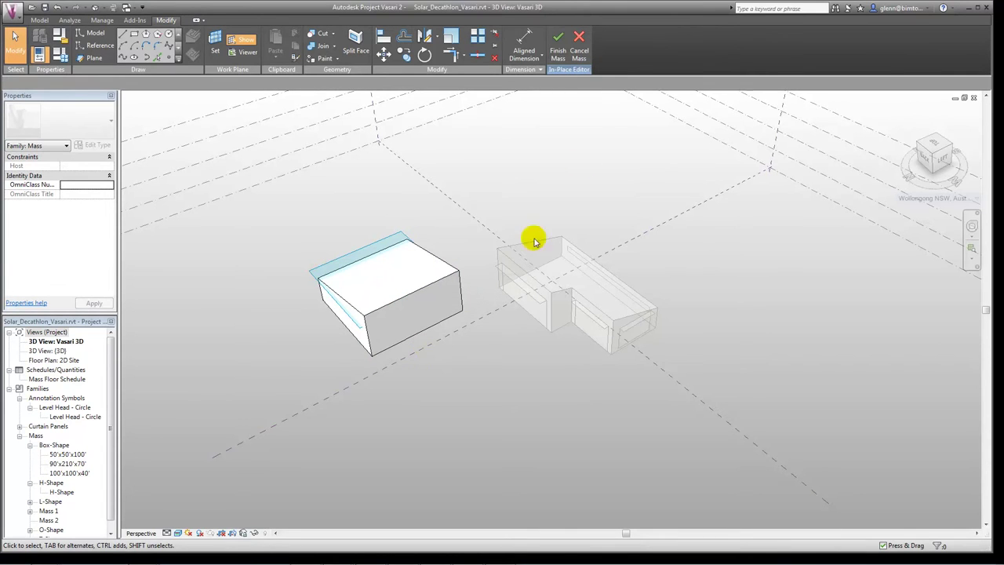
click(559, 55)
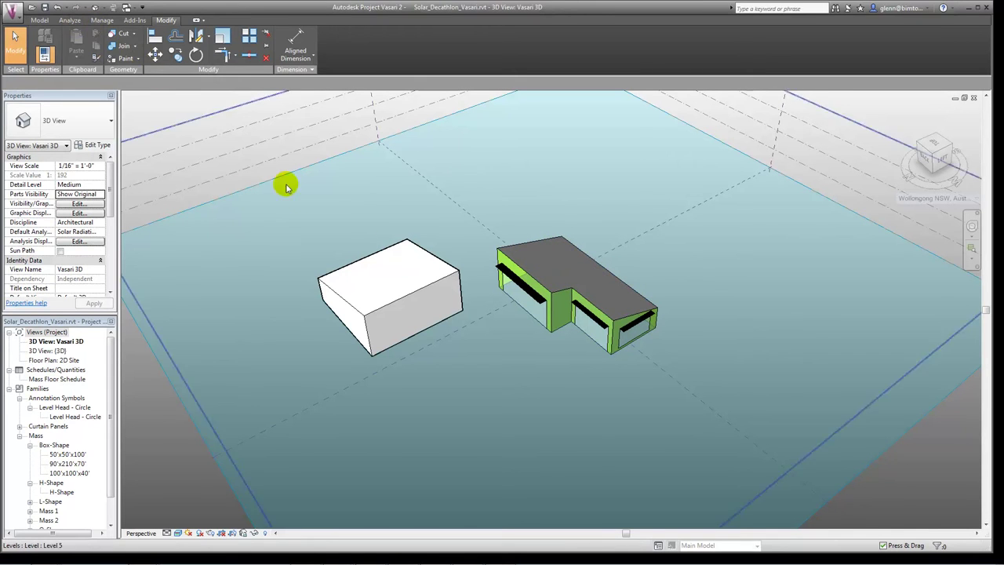
- Add a mass floor at Level 1 to the new box-shaped mass
click(375, 271)
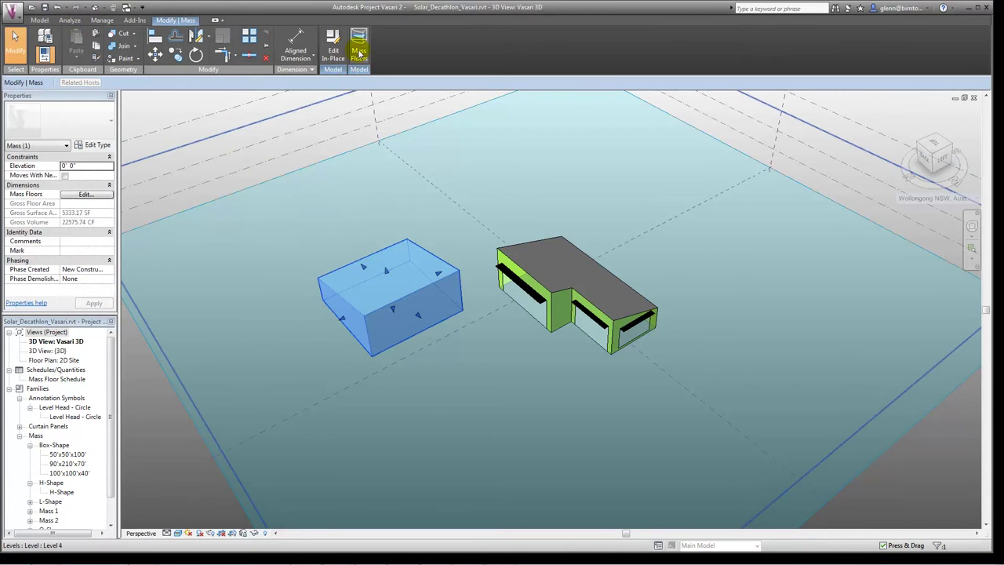
click(359, 52)
click(428, 214)
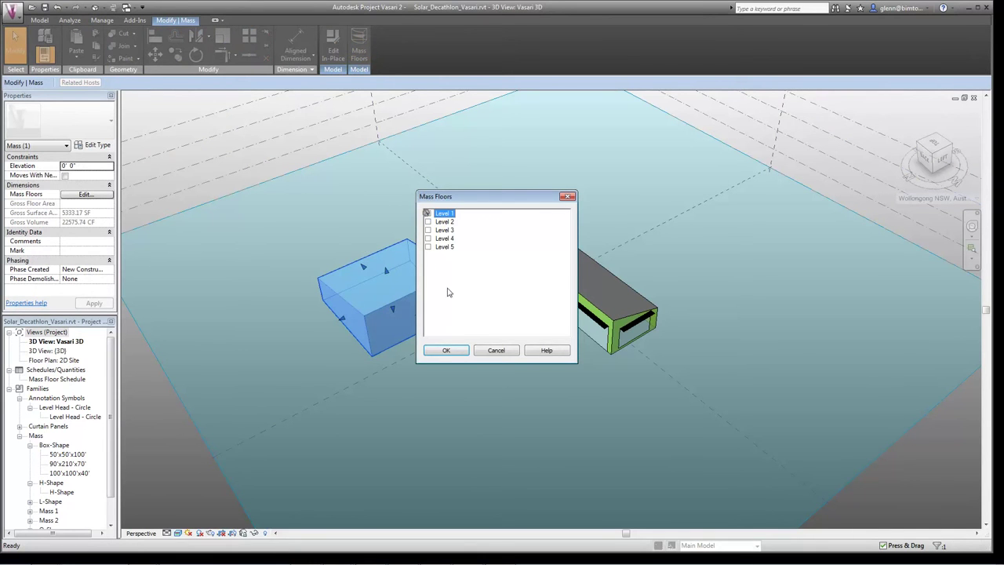
click(445, 350)
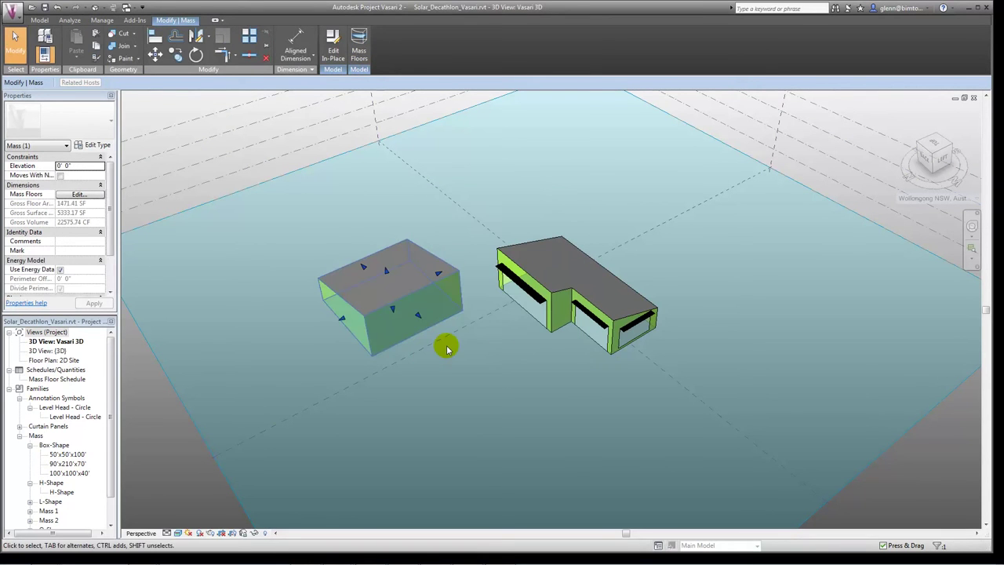
click(474, 403)
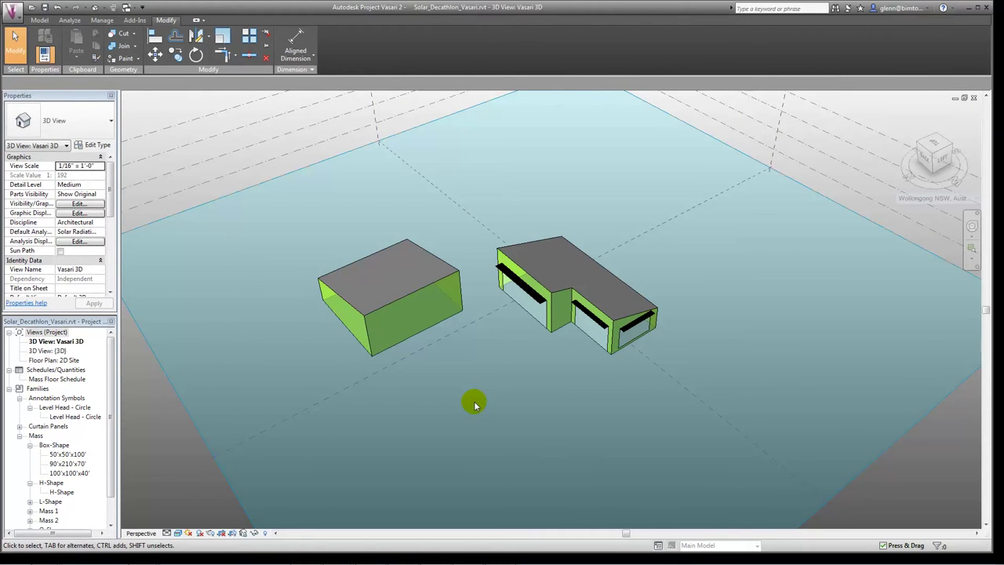
- Examine the new box's mass zone and check which editing commands are available for it
click(430, 291)
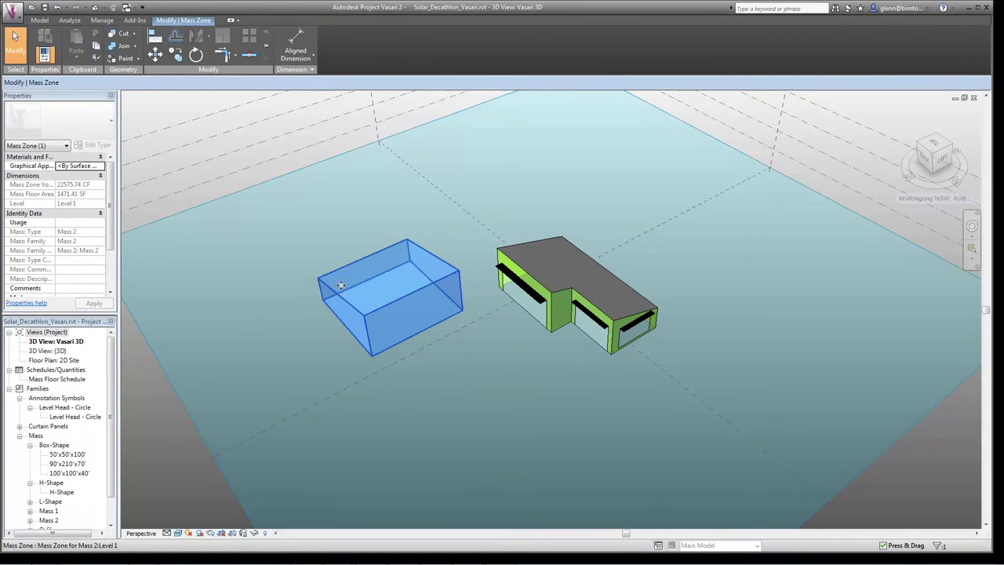
click(312, 370)
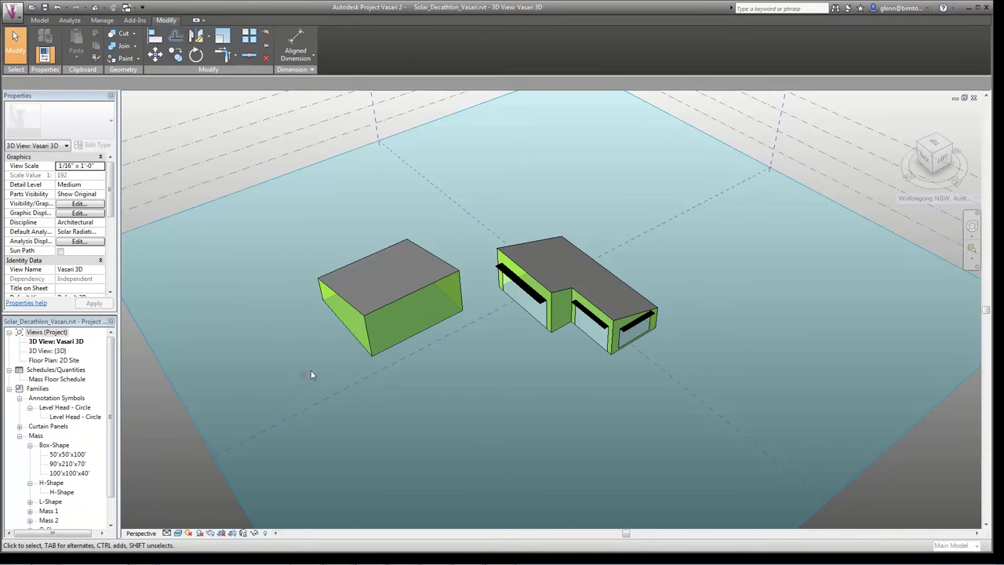
click(374, 335)
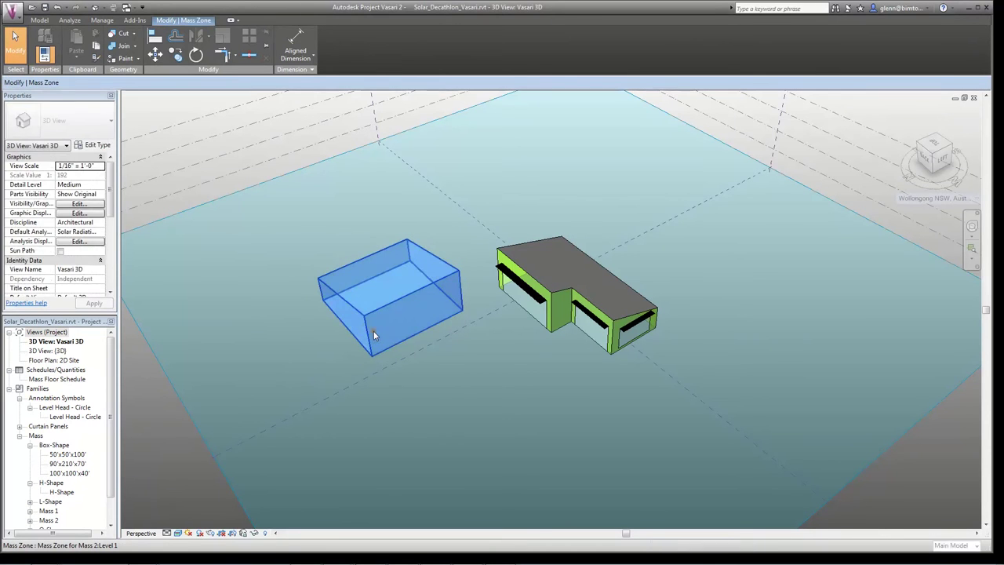
right_click(367, 275)
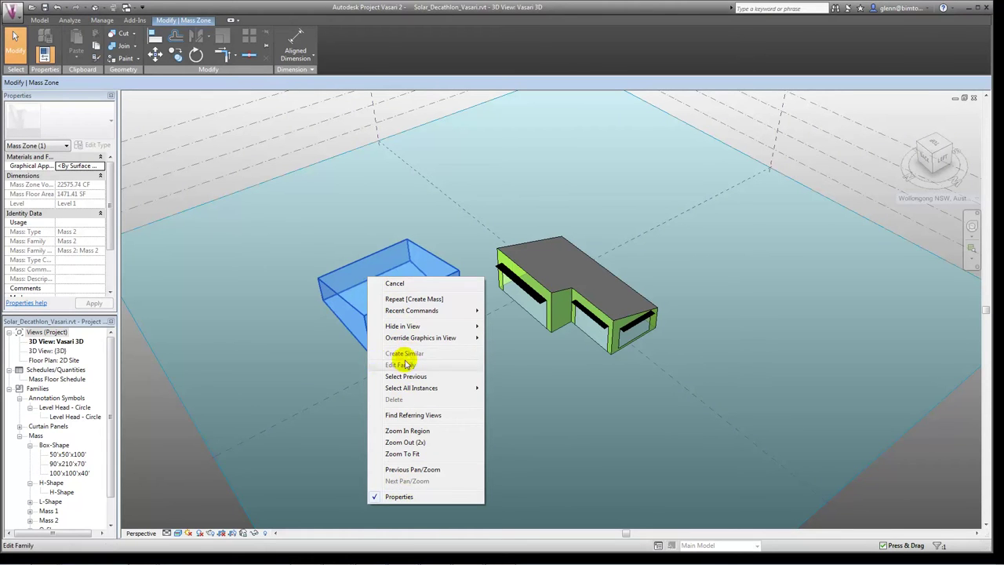
click(364, 384)
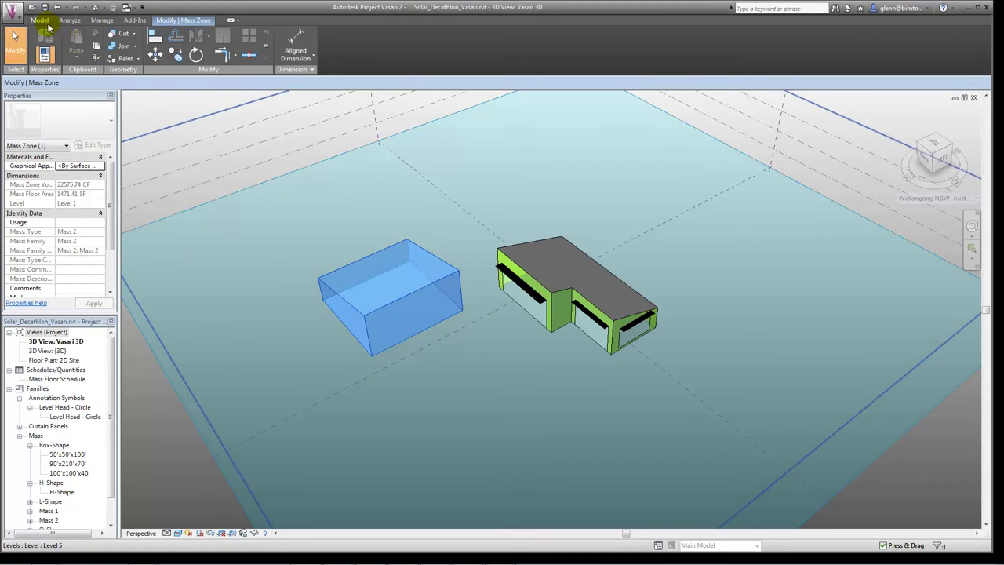
click(41, 20)
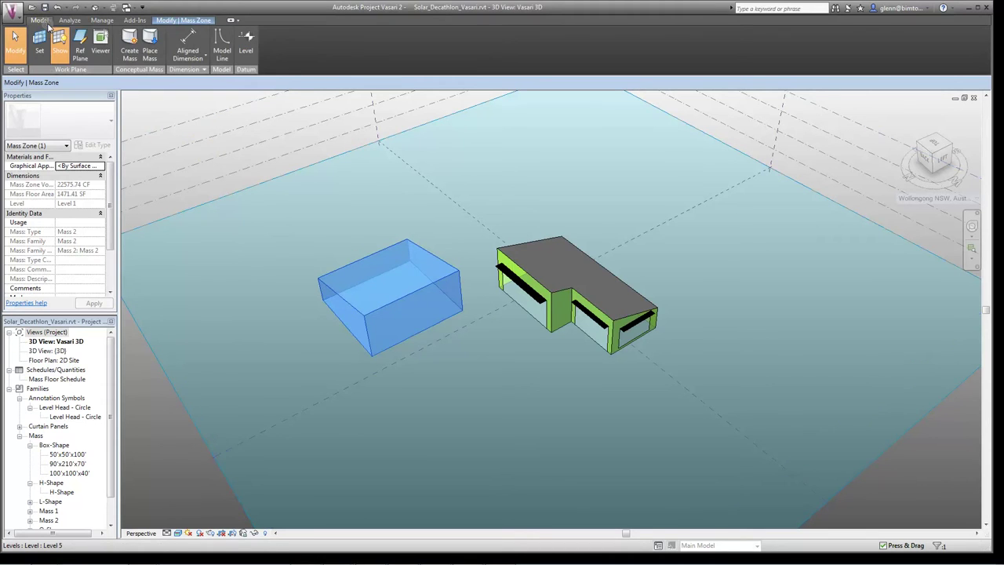
click(168, 20)
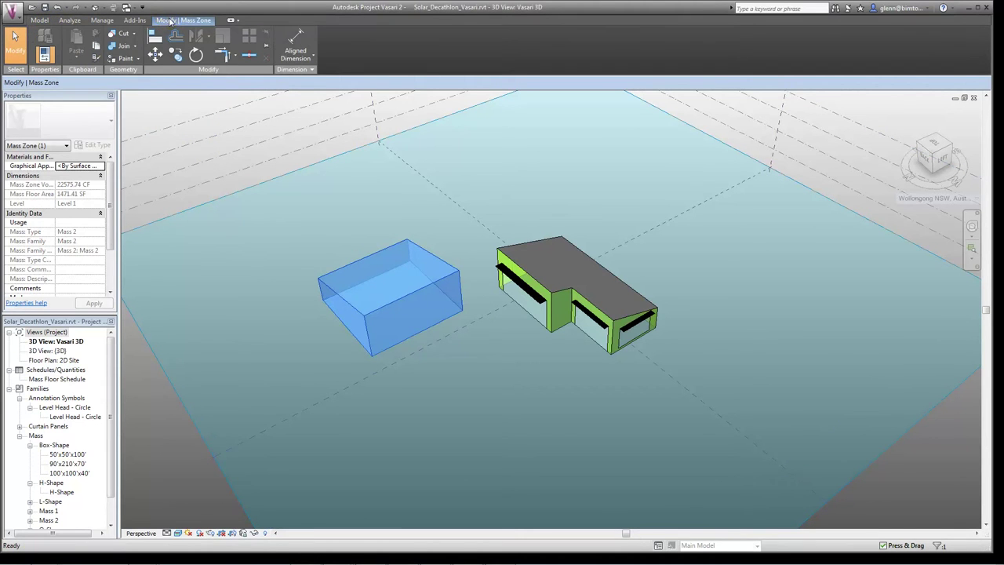
click(299, 280)
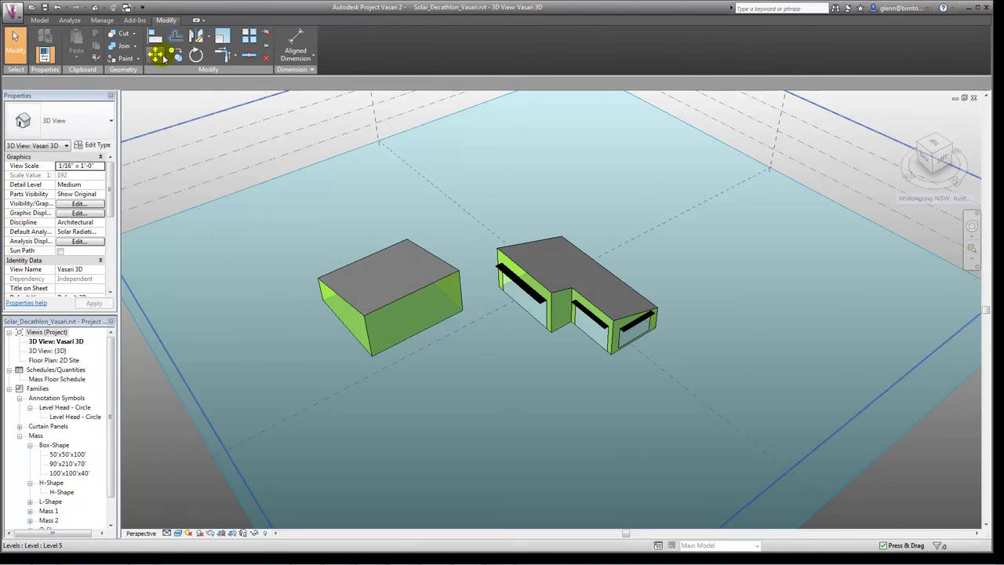
- Switch the energy model display to Show Mass By View and select the new box
click(69, 21)
click(241, 64)
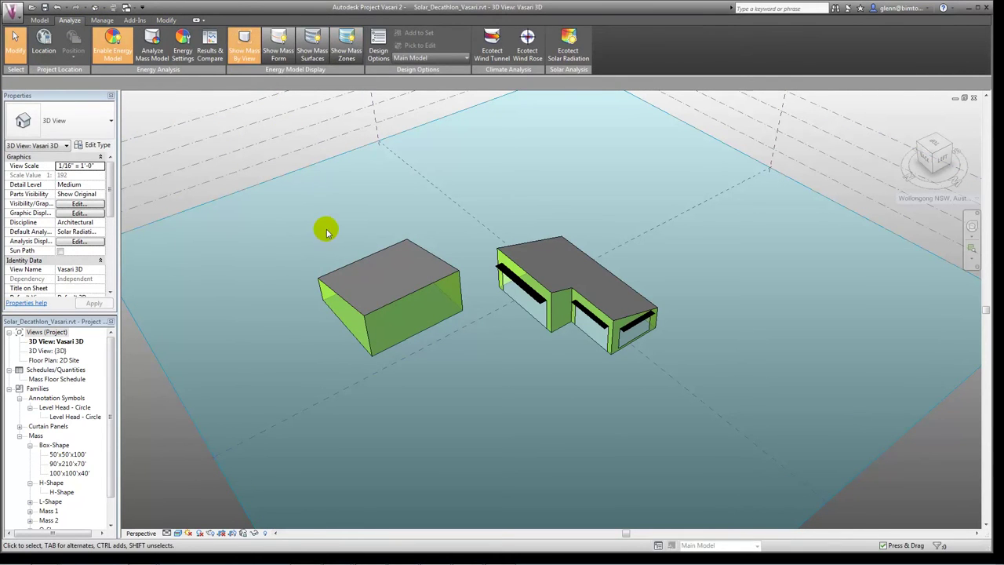
click(348, 279)
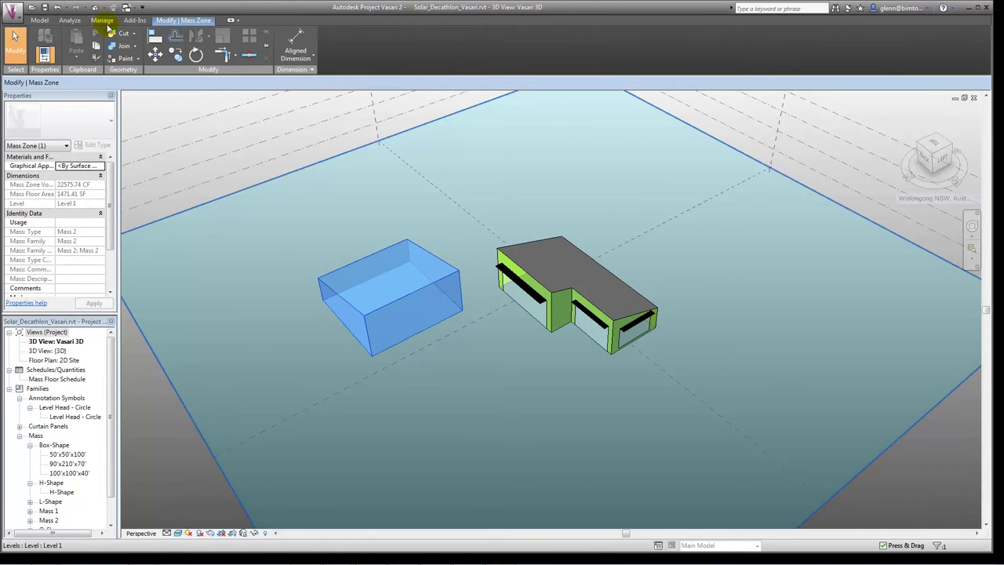
- Look for a way to edit the box among the modelling commands and context options for its selected zone
click(69, 22)
click(44, 23)
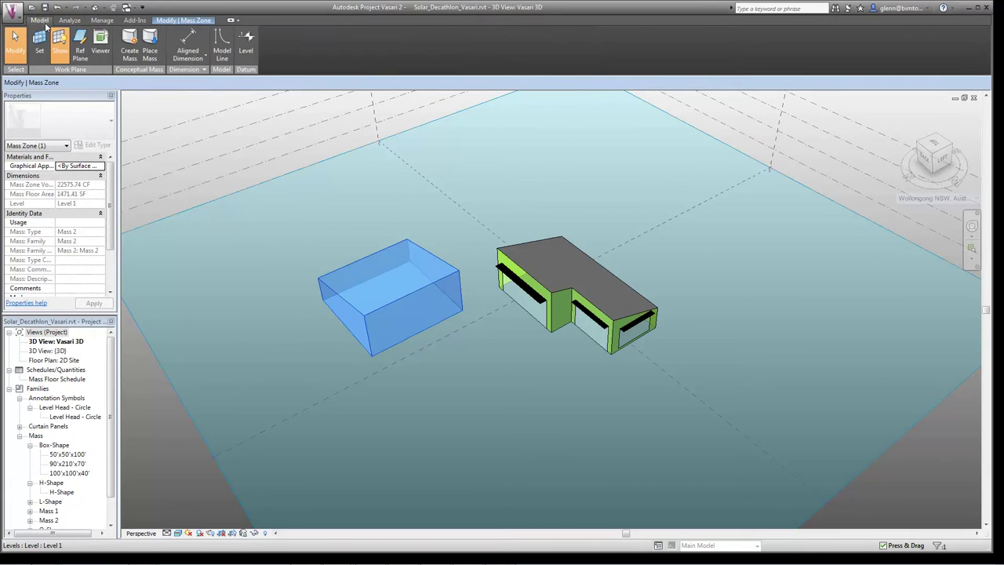
click(320, 246)
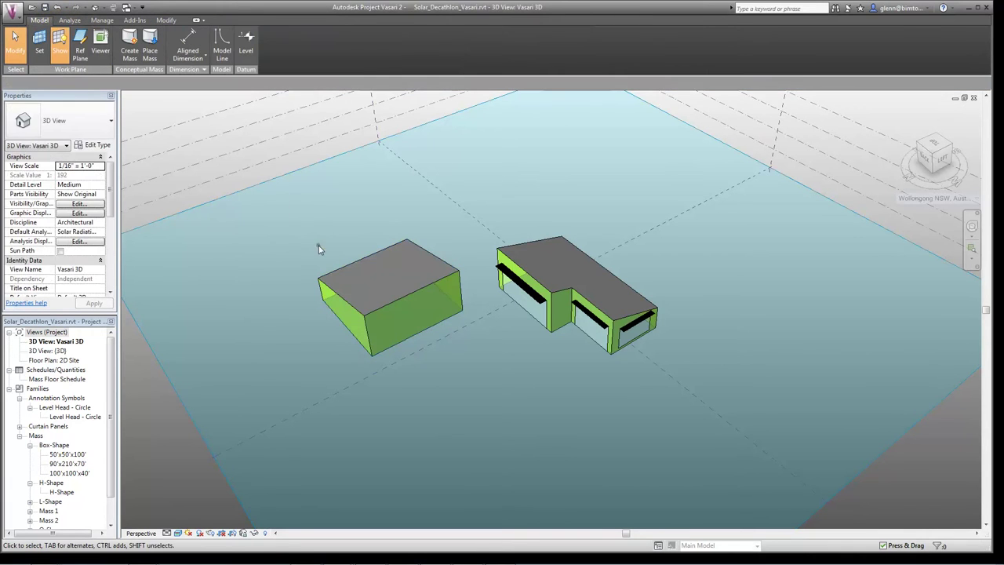
click(374, 289)
right_click(373, 289)
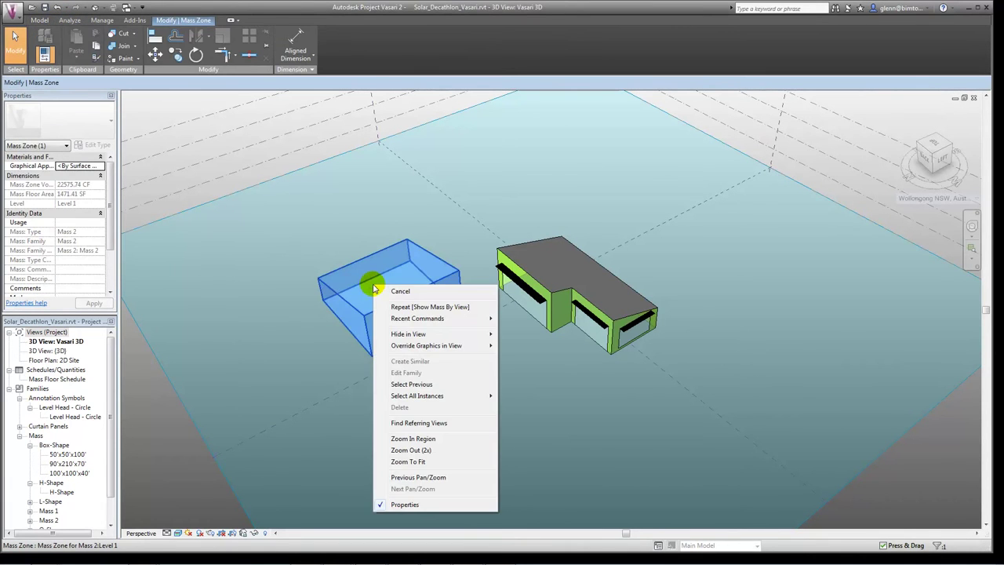
click(309, 285)
click(309, 313)
click(365, 310)
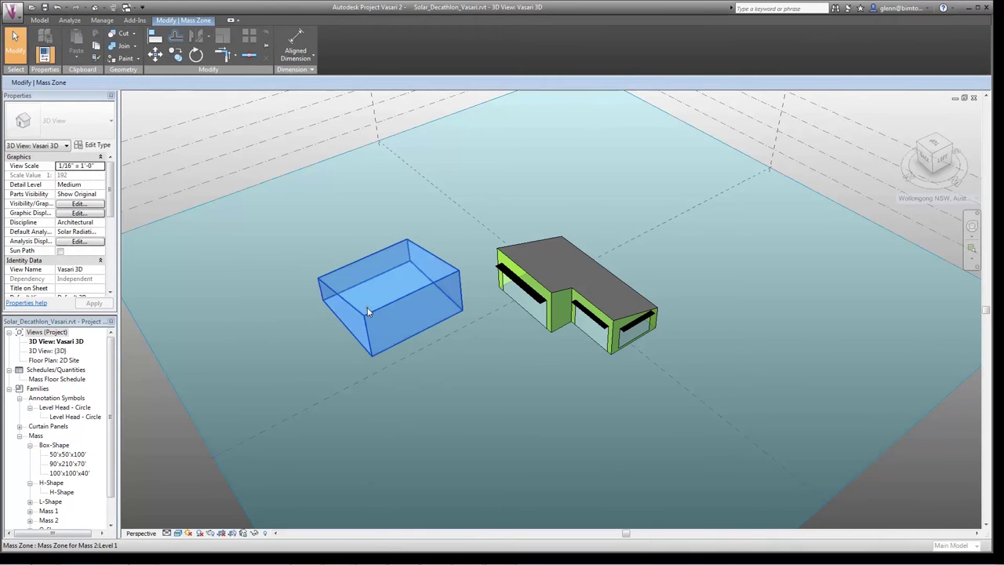
click(367, 309)
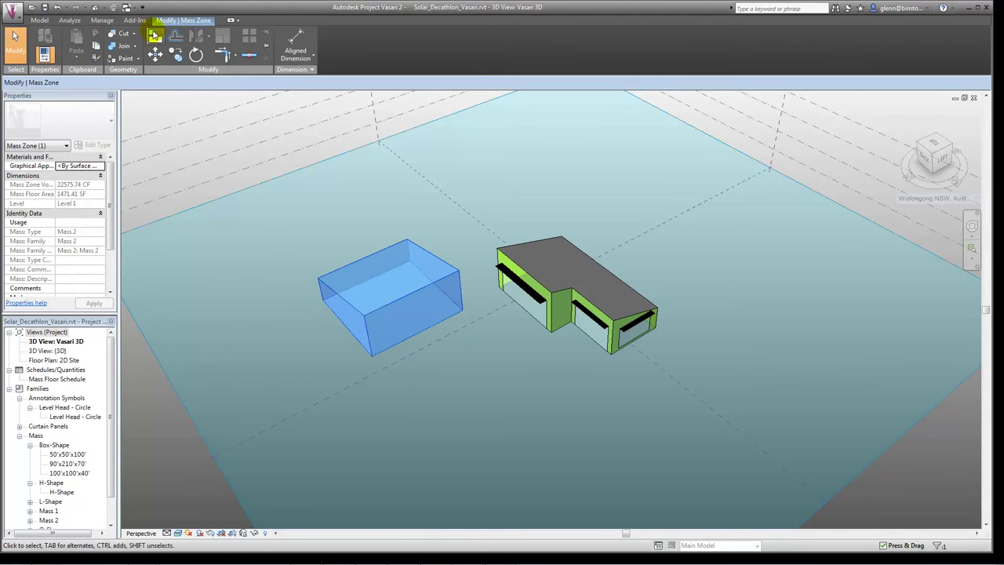
click(39, 19)
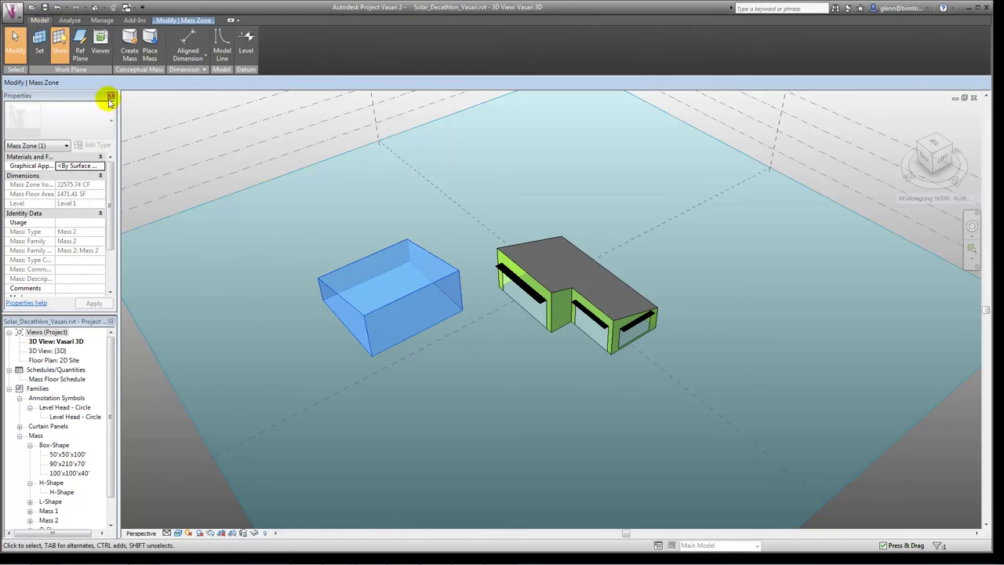
click(274, 255)
click(274, 252)
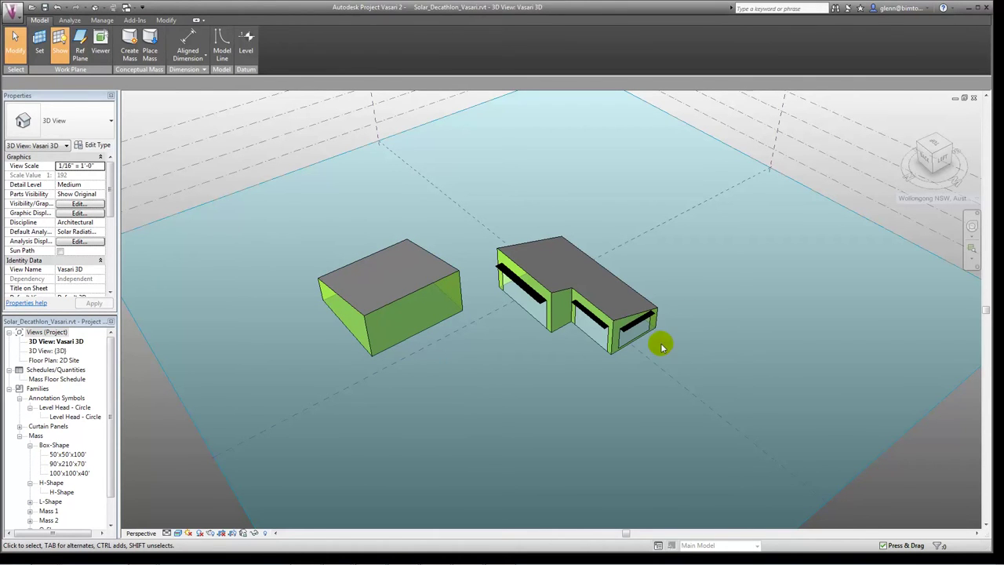
- Switch the energy model display to Show Mass Form and open the Ecotect Solar Radiation analysis
scroll(661, 344, up, 1)
scroll(665, 345, up, 1)
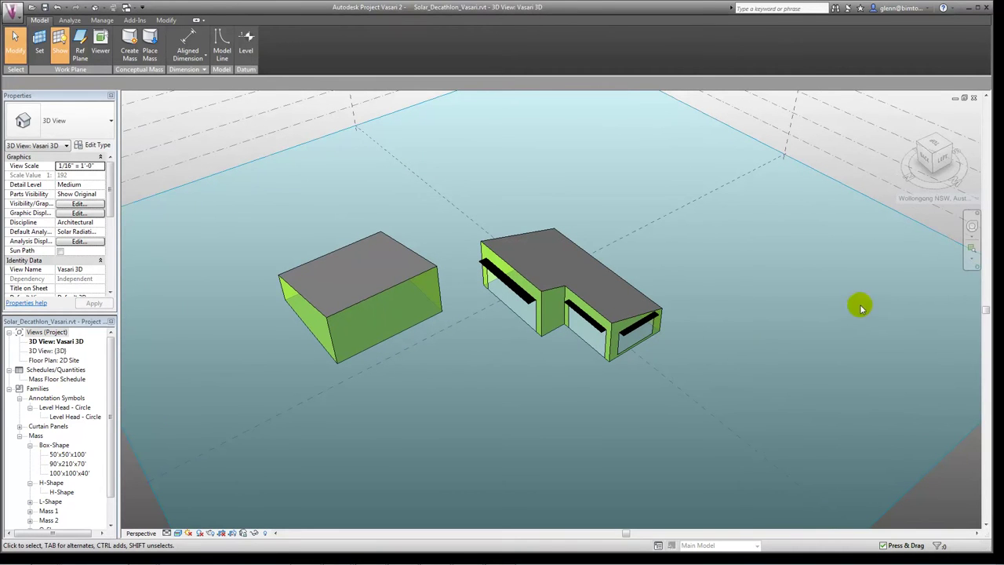
click(971, 226)
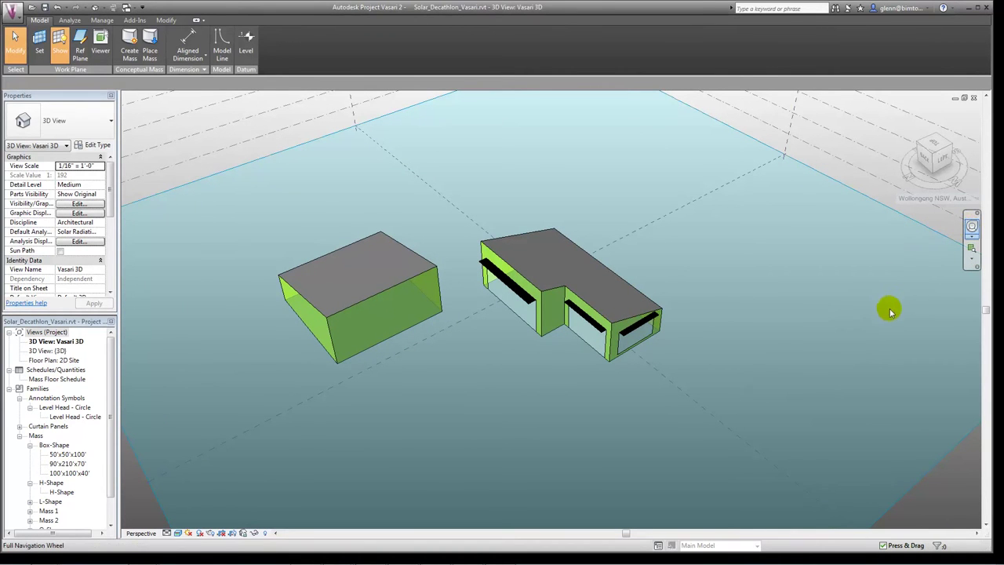
drag(911, 307, 945, 377)
drag(795, 369, 907, 380)
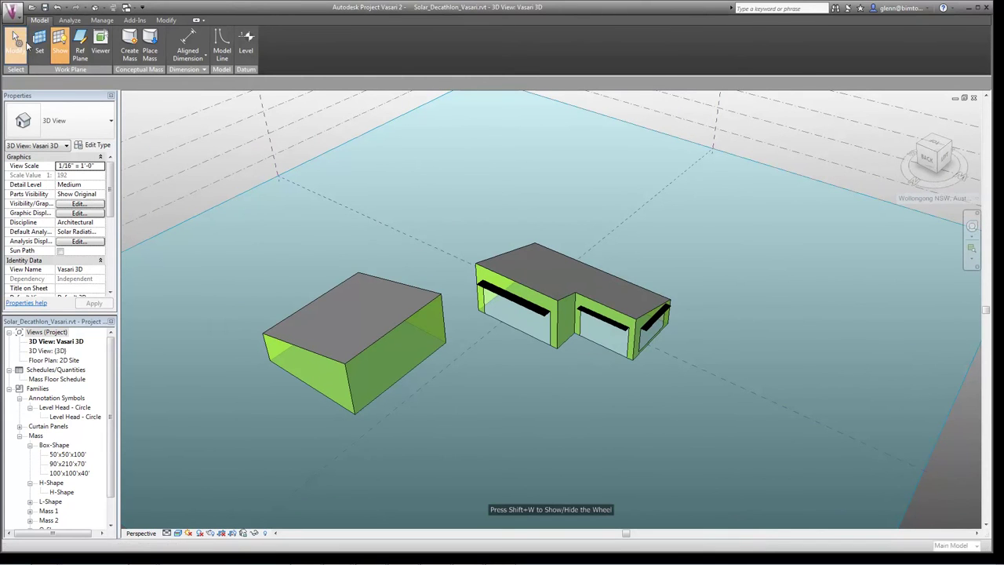
click(69, 20)
click(121, 57)
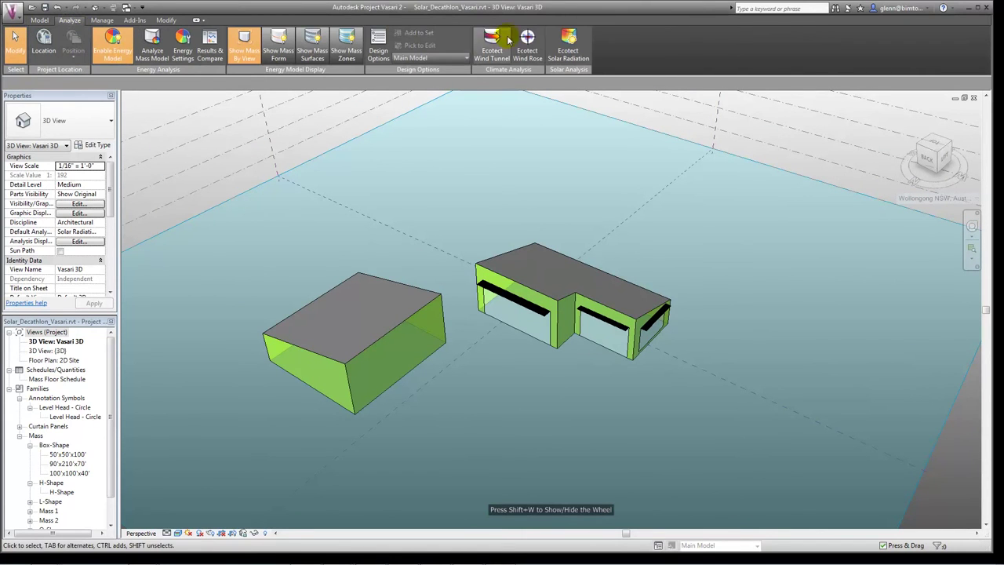
click(579, 52)
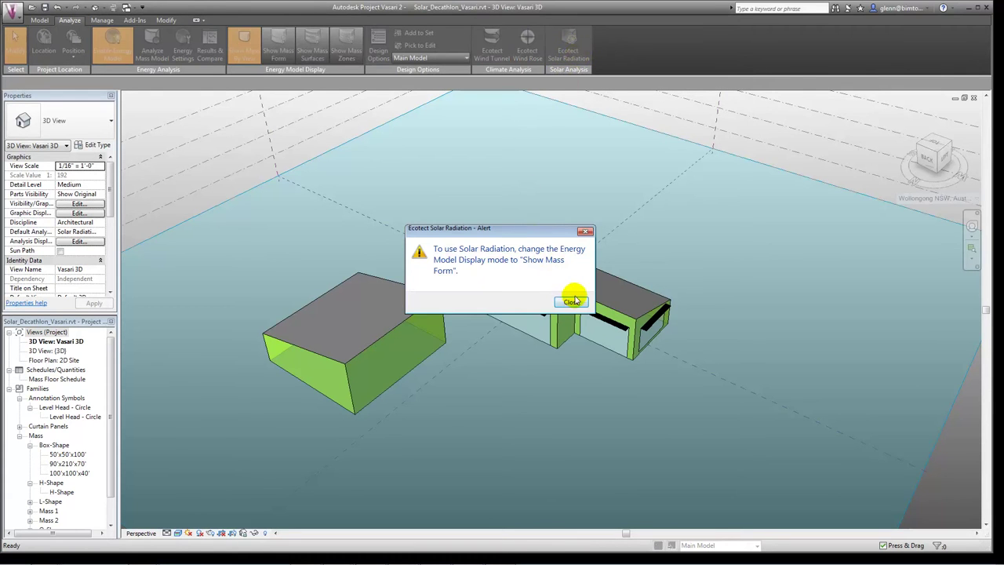
click(570, 303)
click(281, 54)
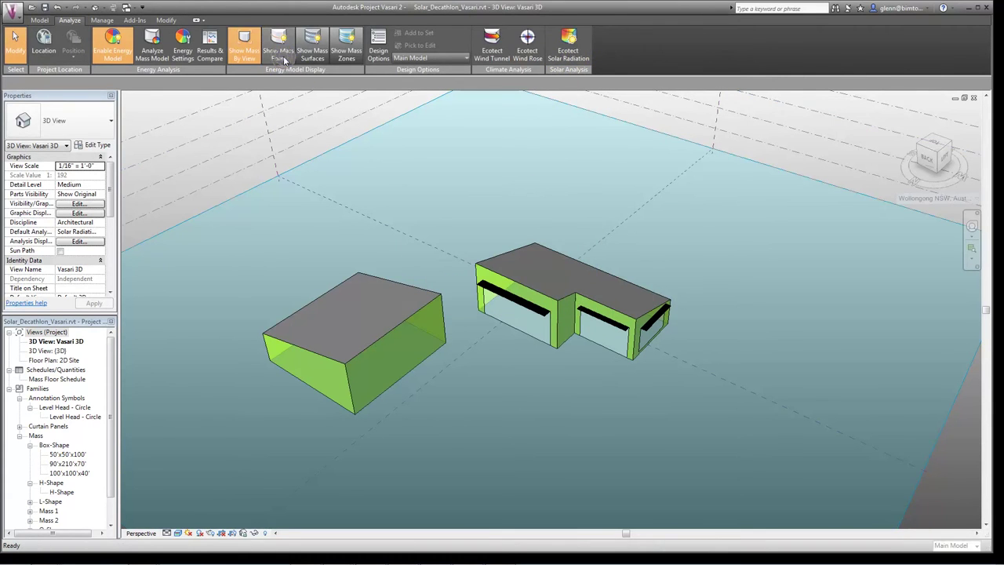
click(572, 52)
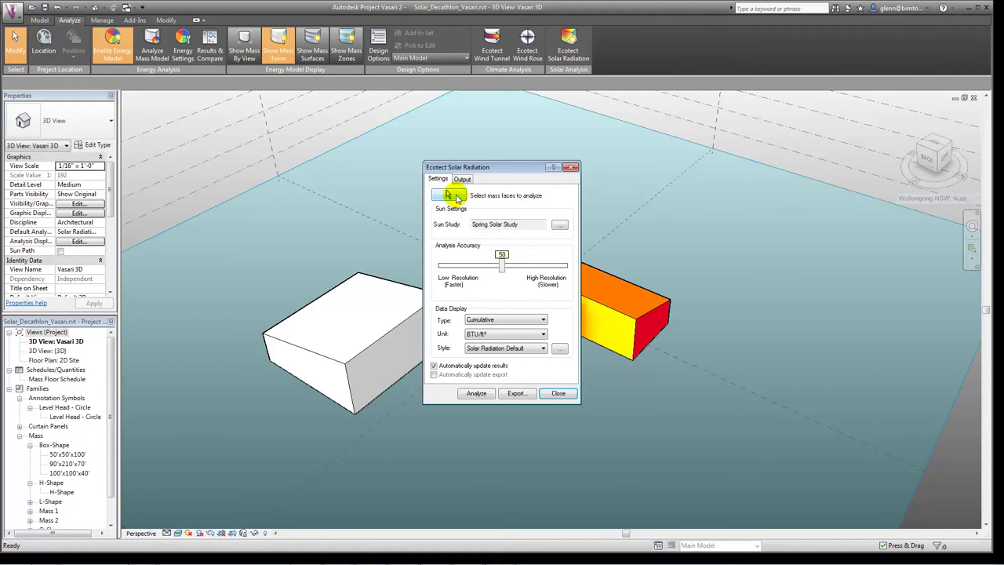
- Set the solar radiation sun study to the One Year Solar Study preset and close the analysis settings
click(560, 226)
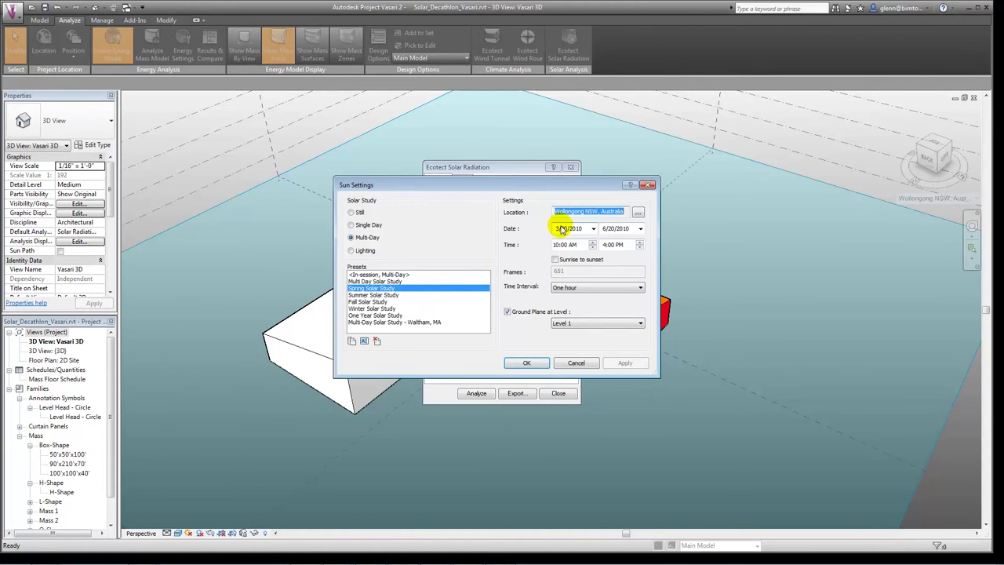
click(384, 296)
click(389, 316)
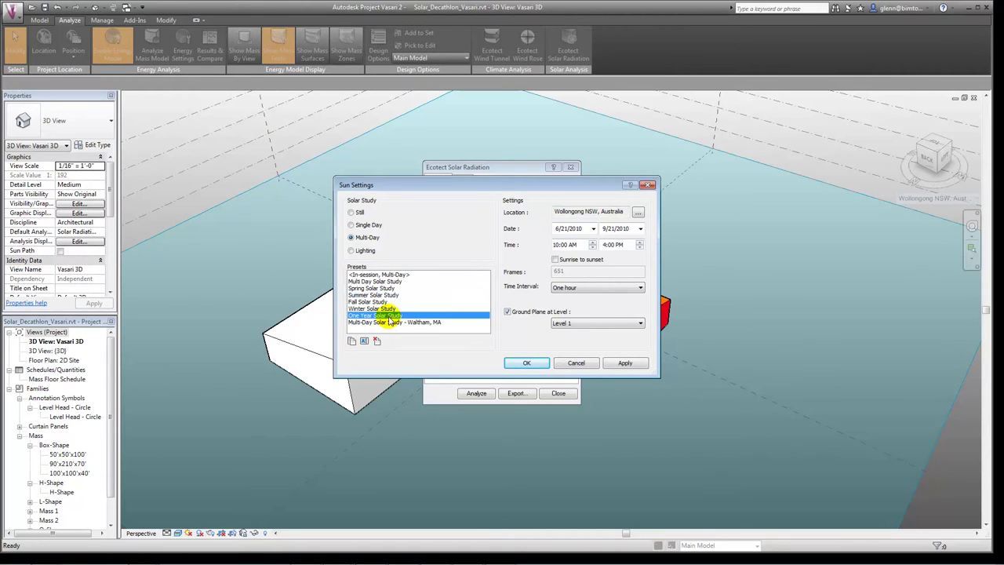
click(524, 365)
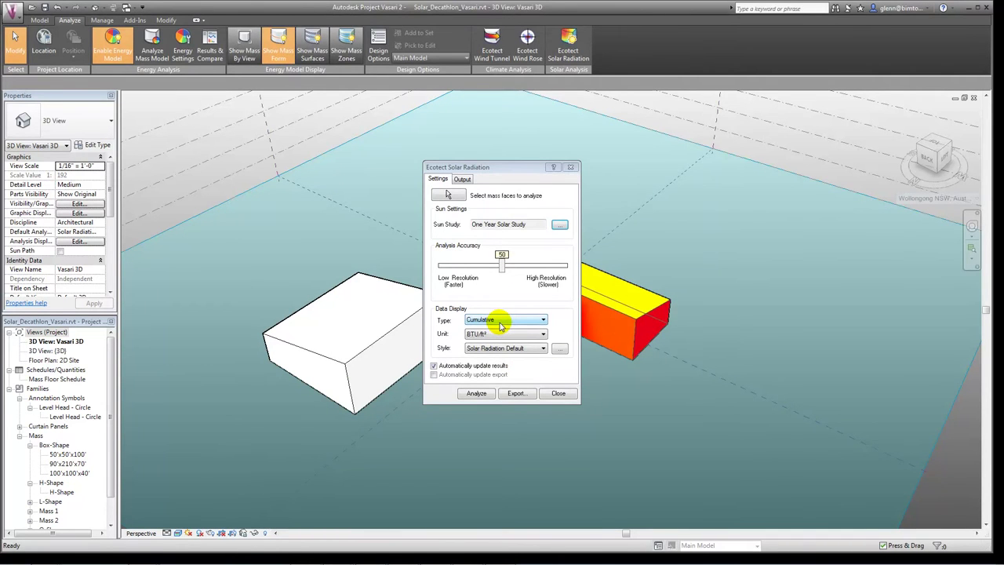
click(572, 397)
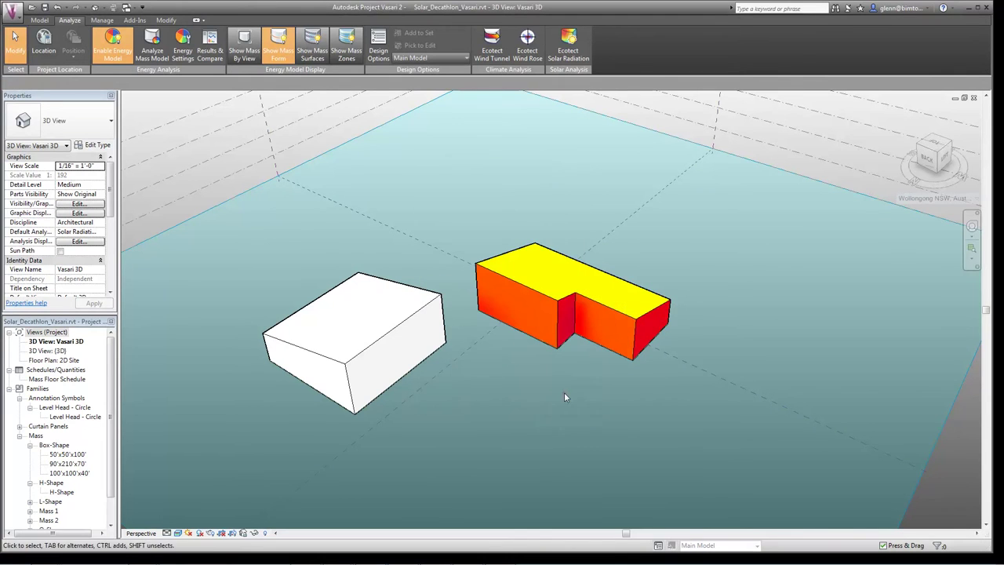
- Switch the energy model display to Show Mass Surfaces
click(972, 247)
drag(731, 341, 727, 365)
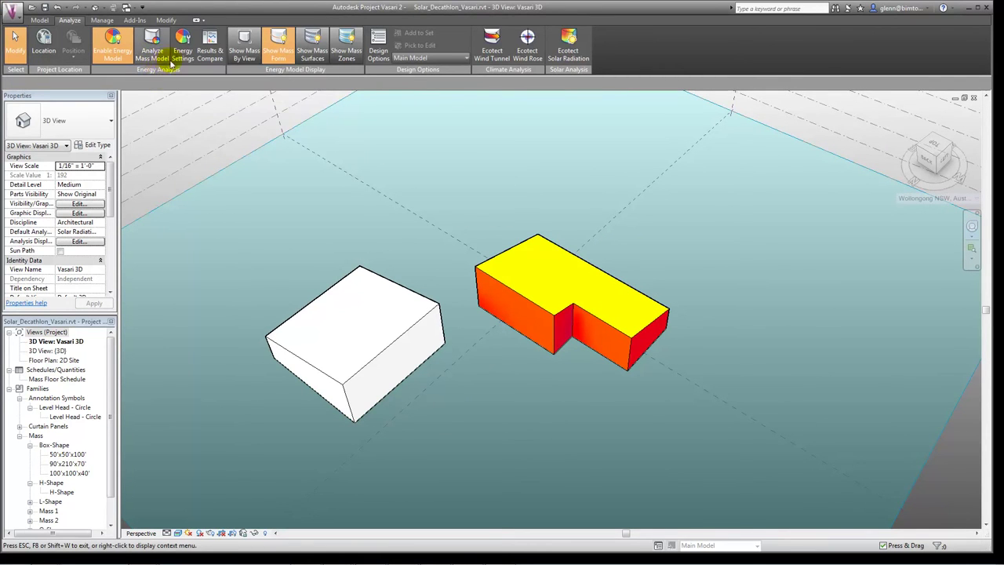
click(310, 50)
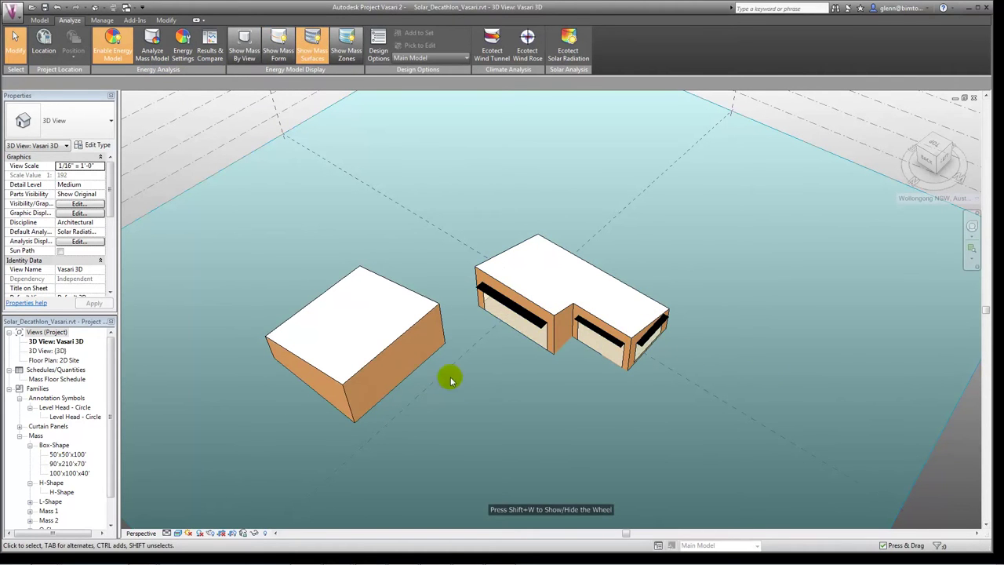
- Set the energy values of the box's long exterior wall nearest the house to By Surface, with 50% target glazing
click(417, 355)
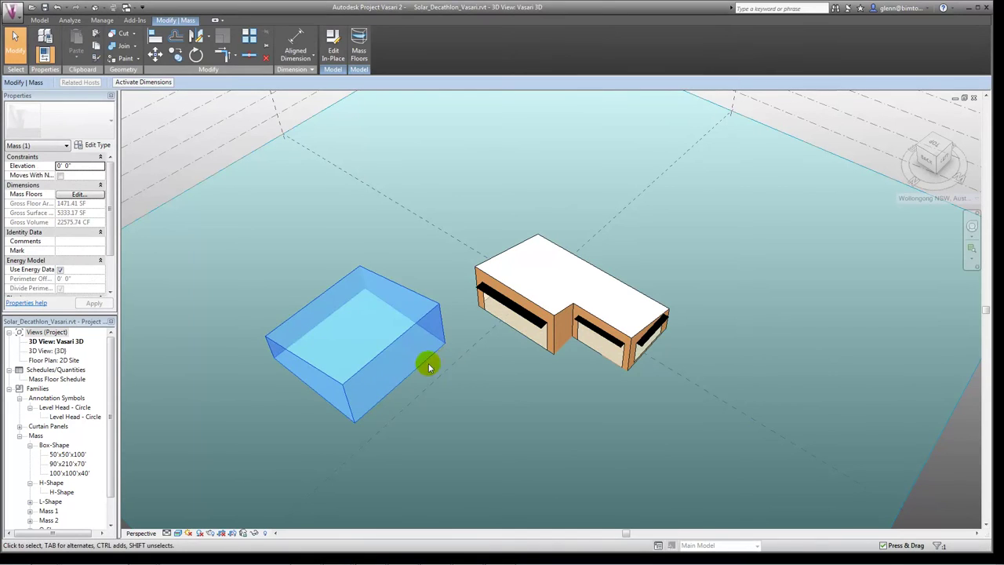
click(425, 378)
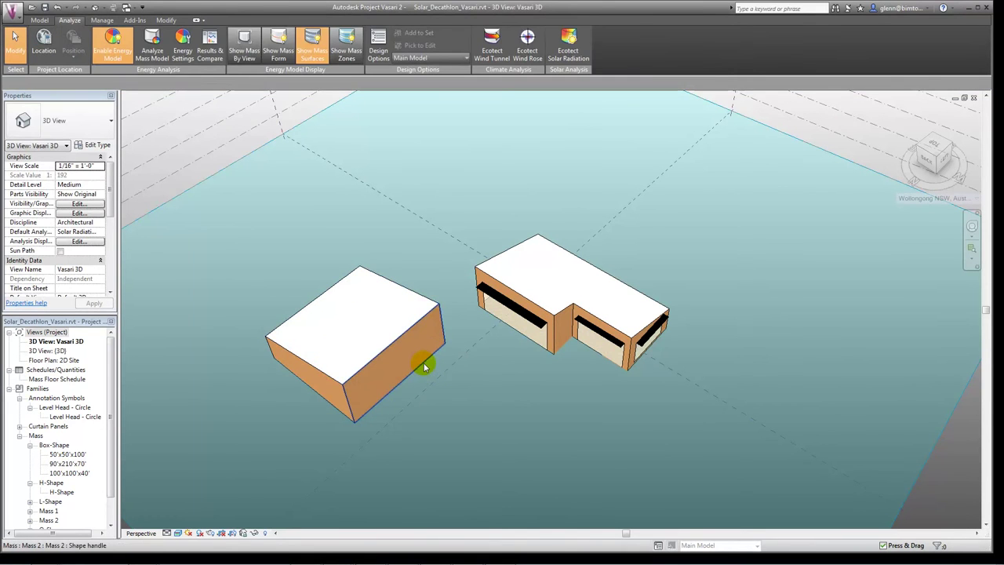
click(424, 362)
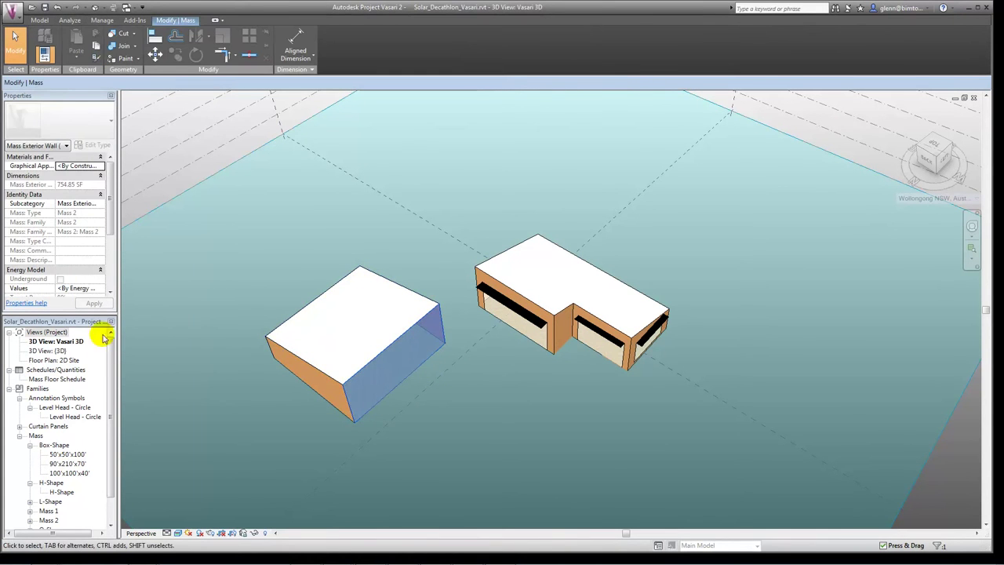
scroll(110, 226, down, 1)
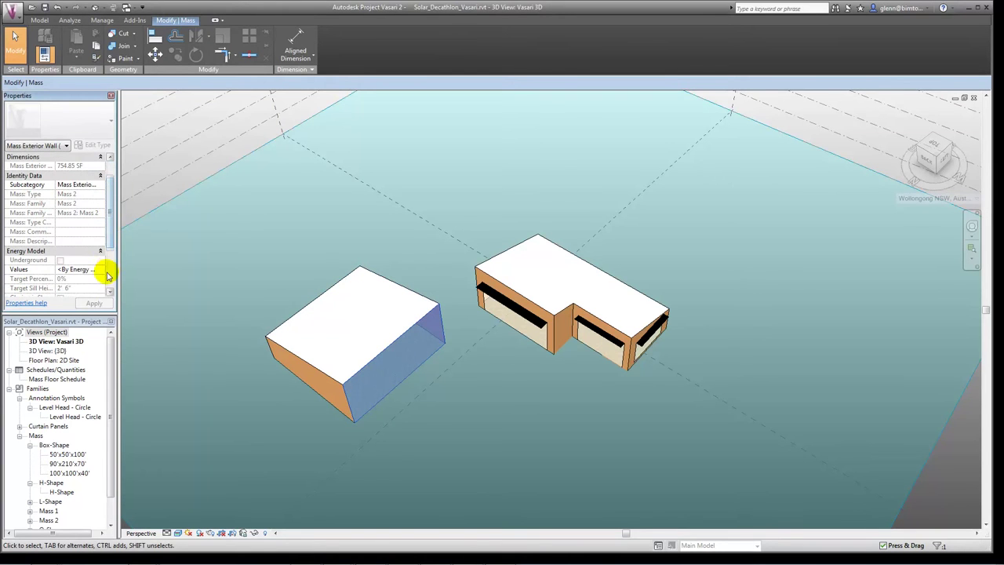
click(101, 269)
click(89, 287)
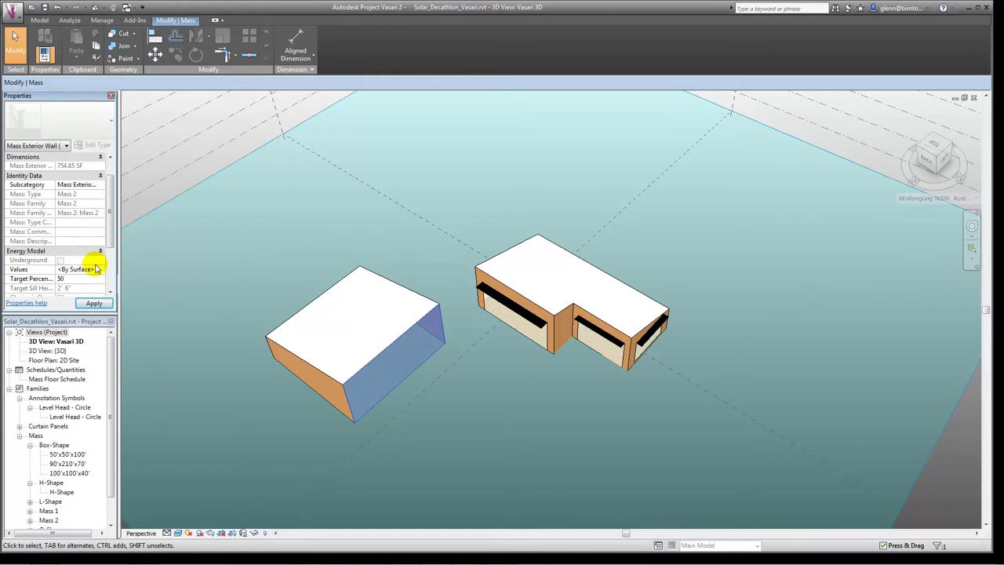
click(94, 303)
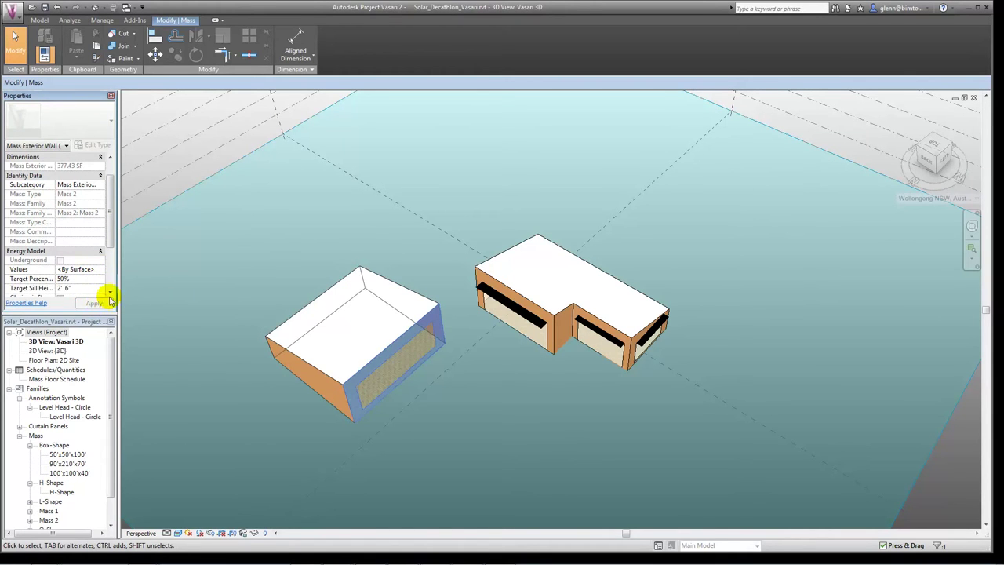
- Enable shading for the glazing on the box's selected exterior wall and view the shaded window
scroll(113, 267, down, 2)
scroll(113, 268, down, 2)
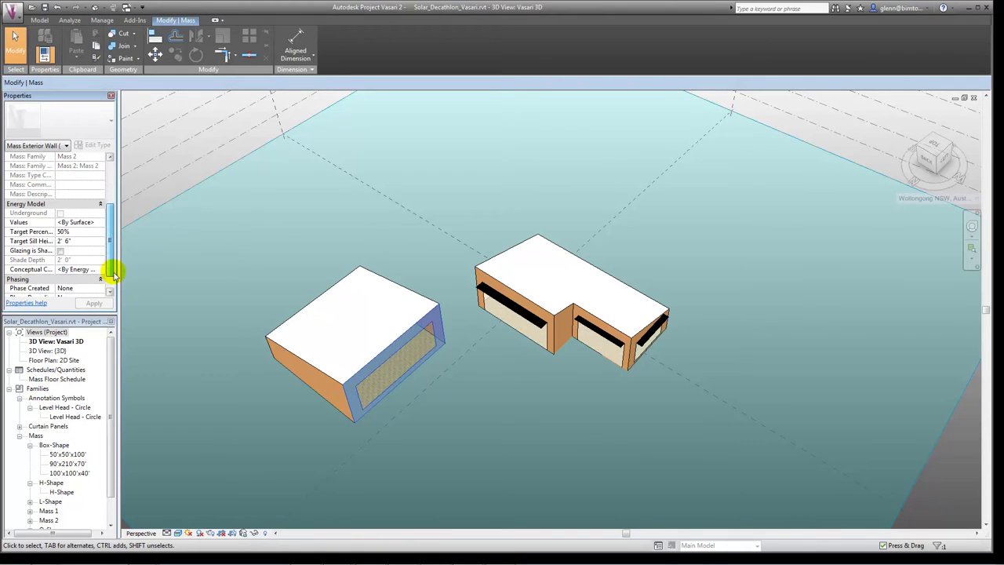
click(61, 251)
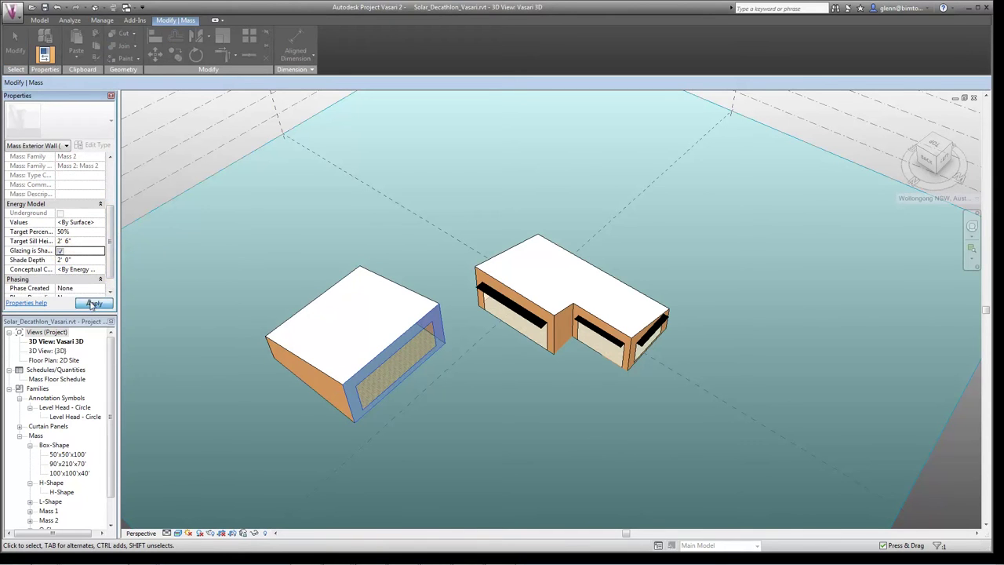
click(92, 304)
click(190, 341)
click(973, 226)
drag(716, 342, 707, 307)
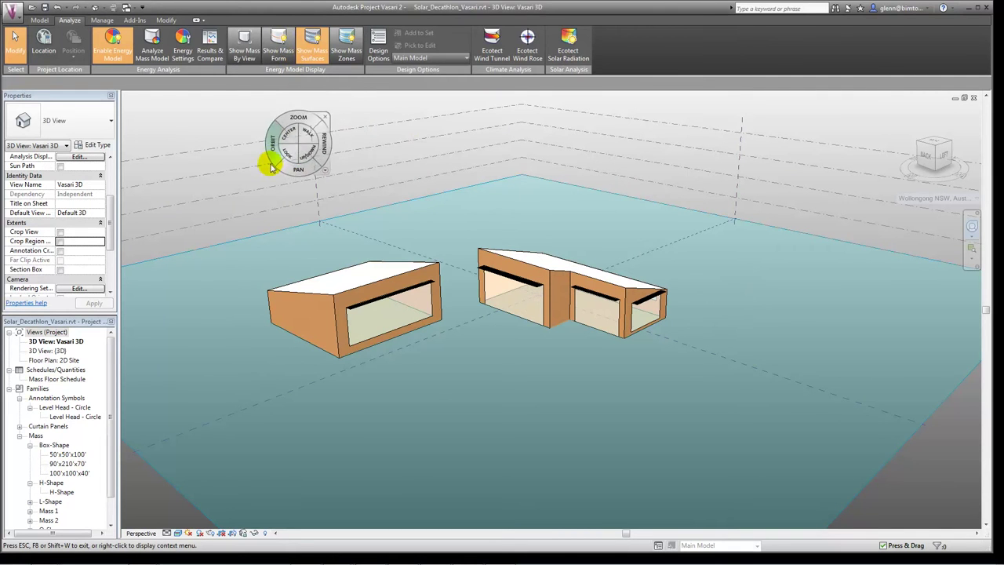
key(Escape)
- Review the project's energy settings and open the energy analysis results for comparison
click(183, 51)
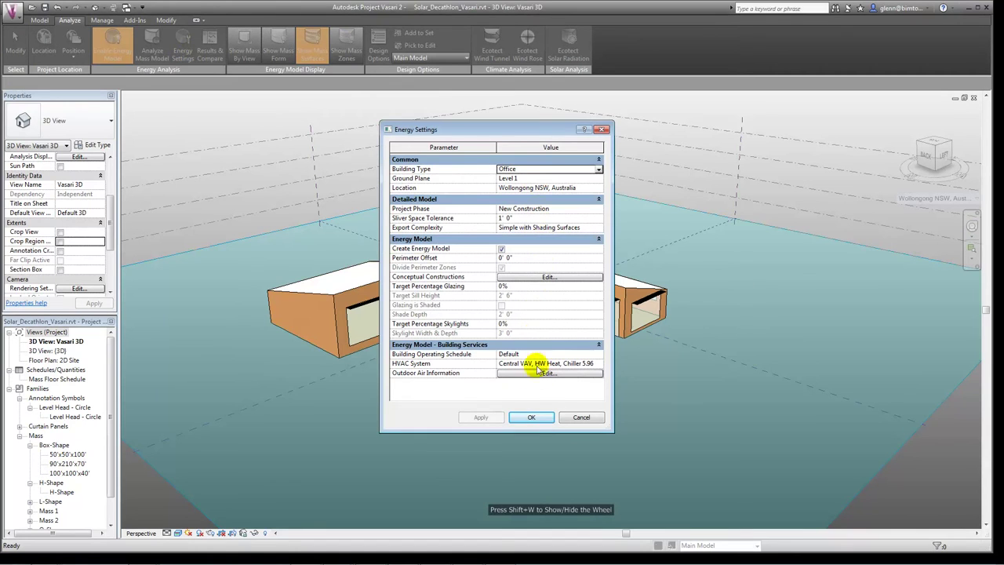
click(538, 422)
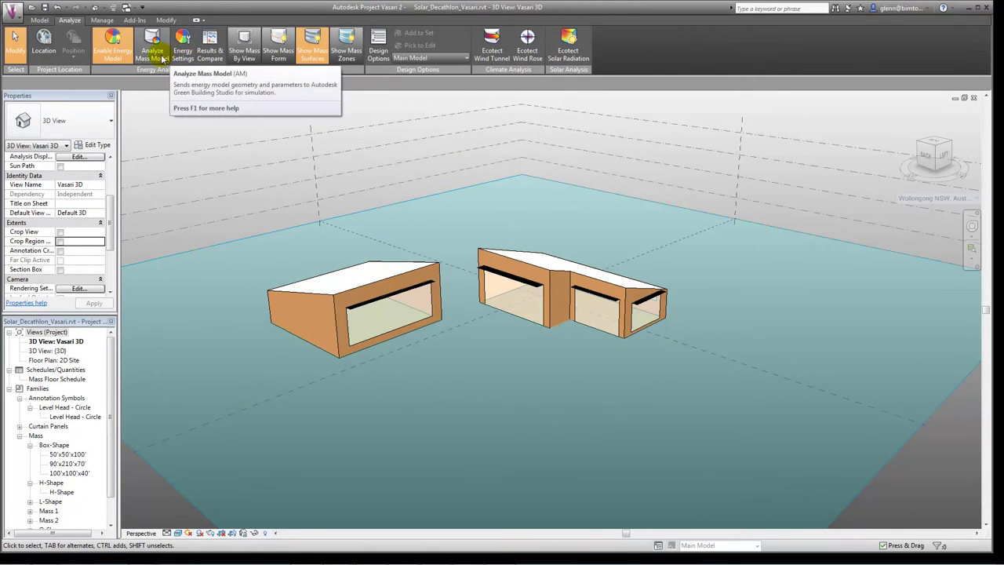
click(209, 50)
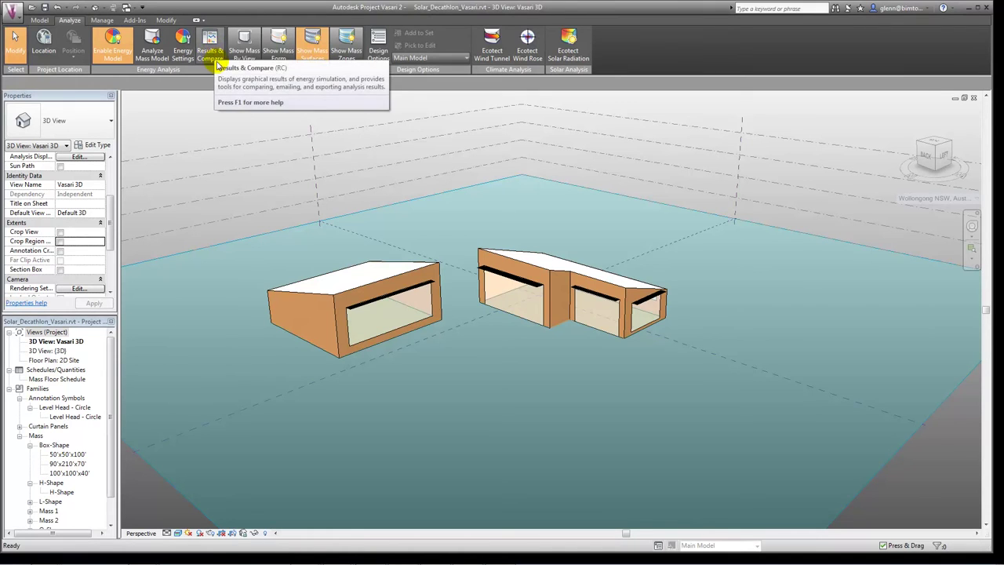
click(212, 46)
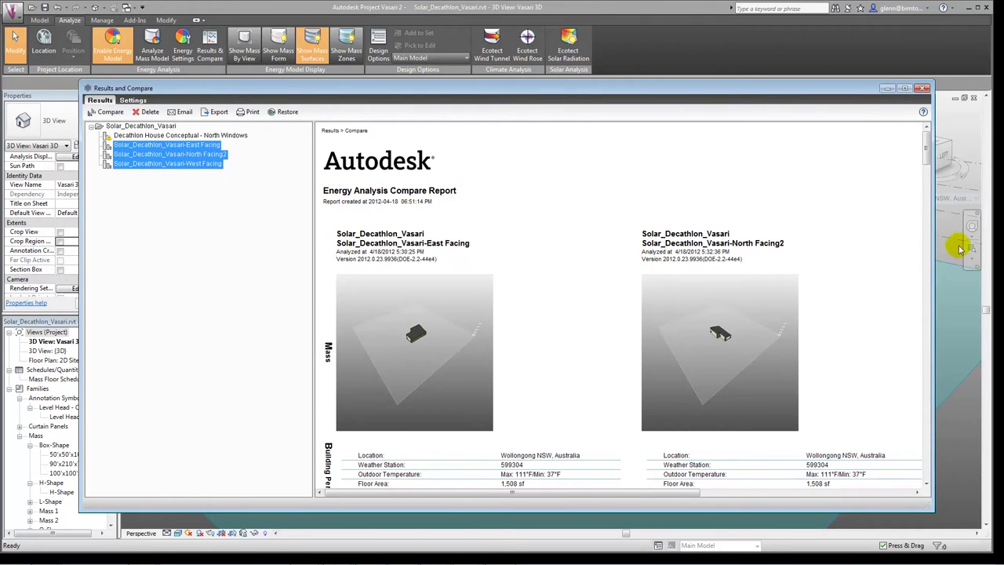
- Examine the compare report for the east, north and west facing runs, covering performance, energy use, life cycle cost, renewable potential and carbon emissions
drag(927, 157, 919, 193)
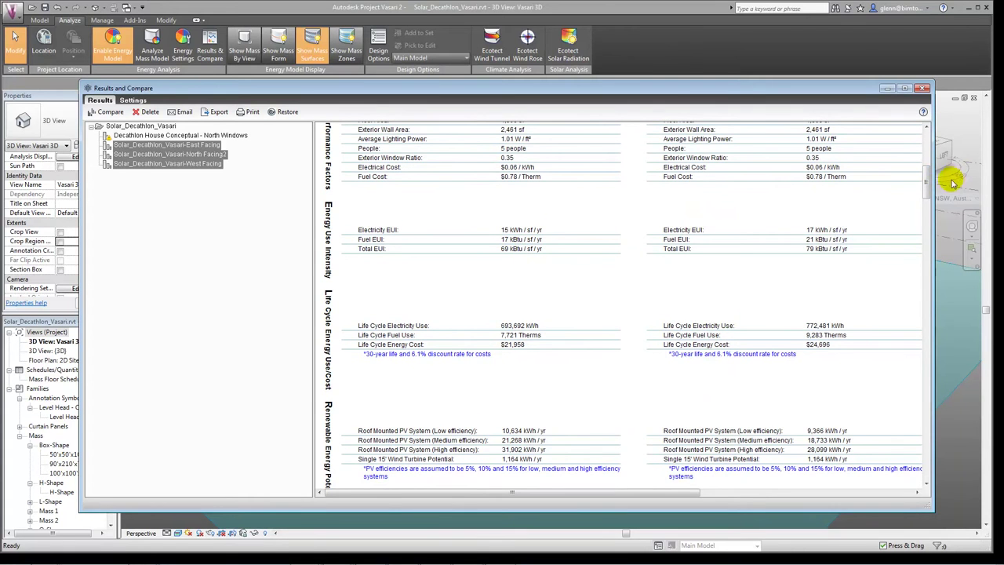
mouse_move(919, 188)
mouse_down()
mouse_move(924, 157)
mouse_move(918, 175)
mouse_up()
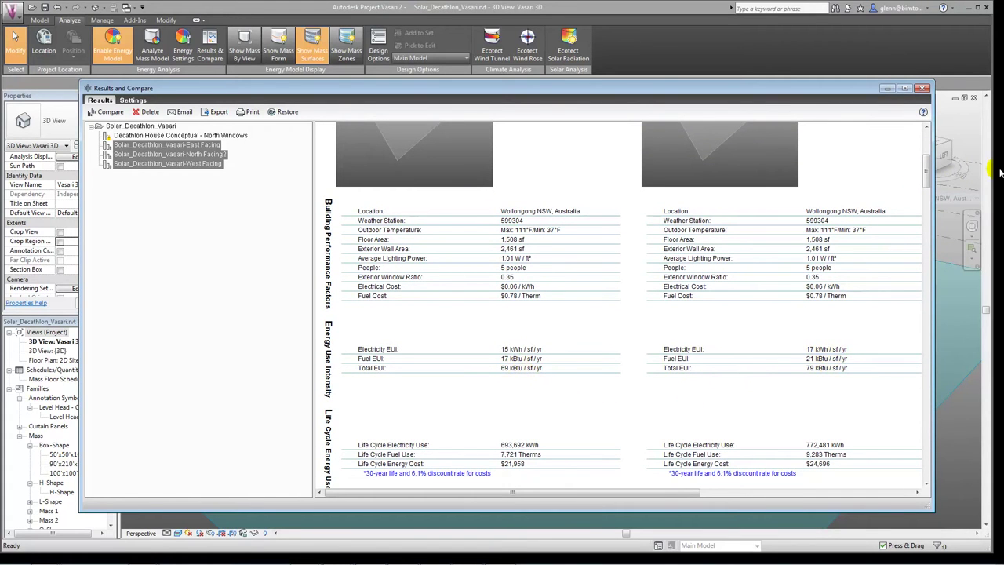
mouse_move(928, 171)
mouse_down()
mouse_move(928, 155)
mouse_move(929, 176)
mouse_up()
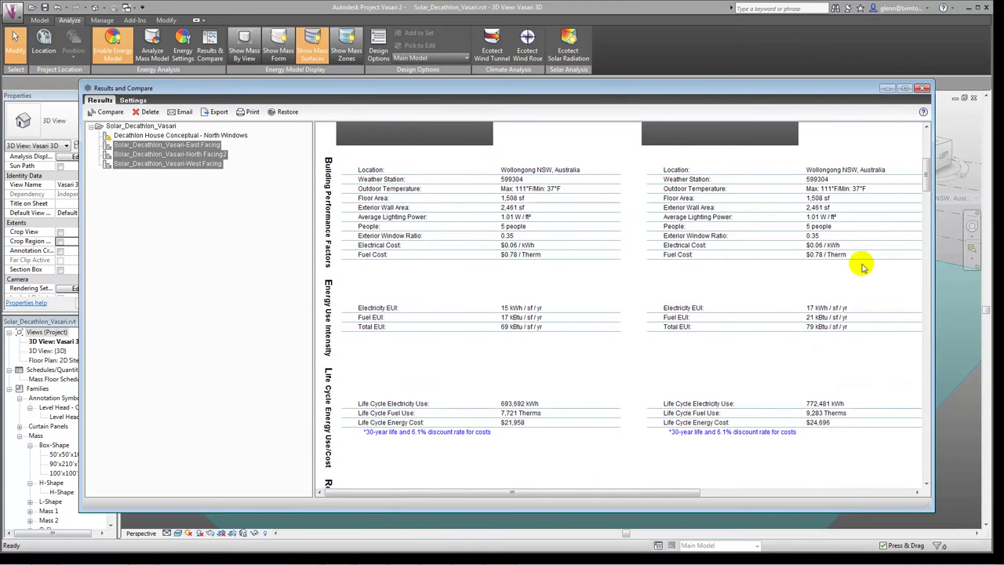
drag(678, 497, 858, 497)
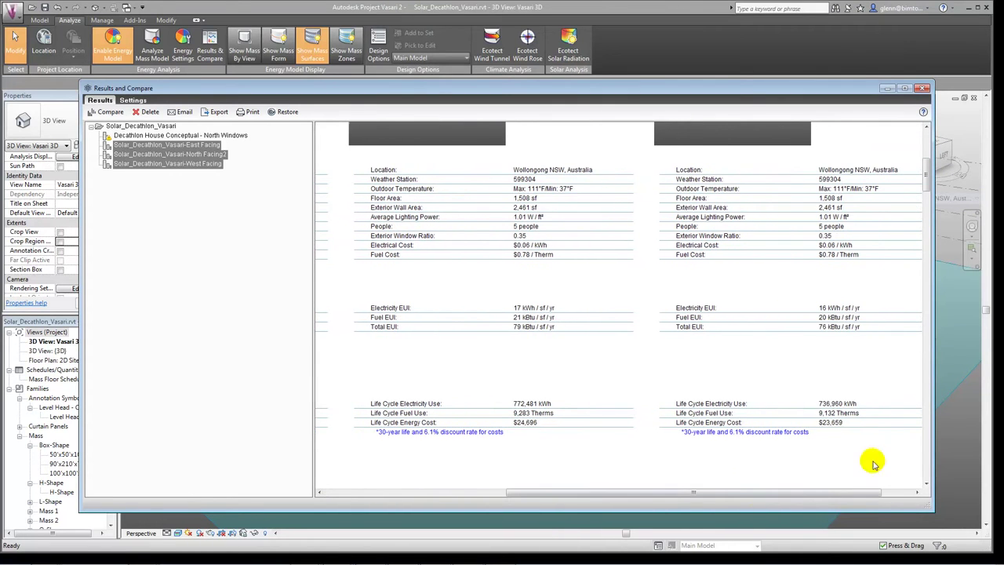
mouse_move(925, 182)
mouse_down()
mouse_move(924, 159)
mouse_move(932, 197)
mouse_up()
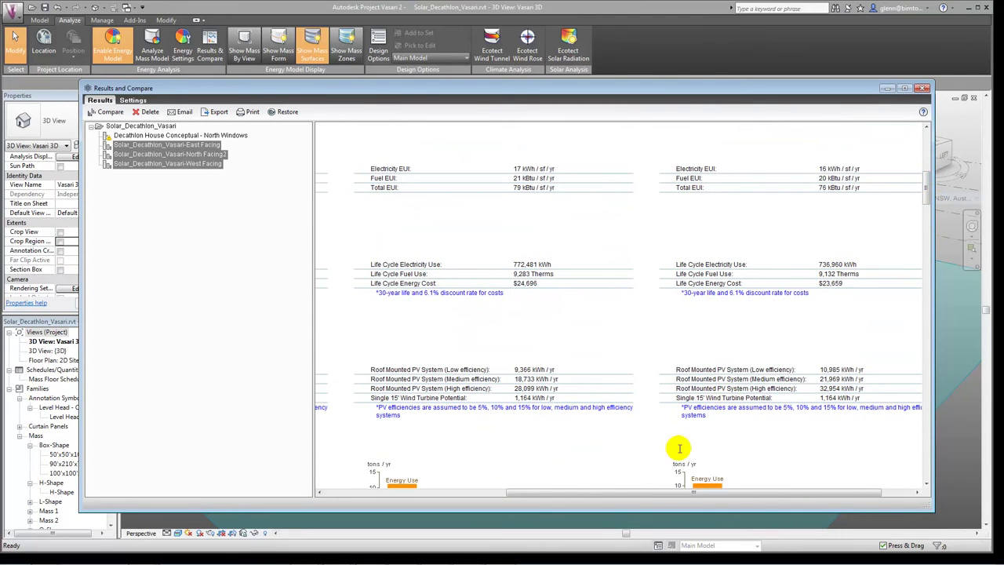
drag(679, 493, 489, 450)
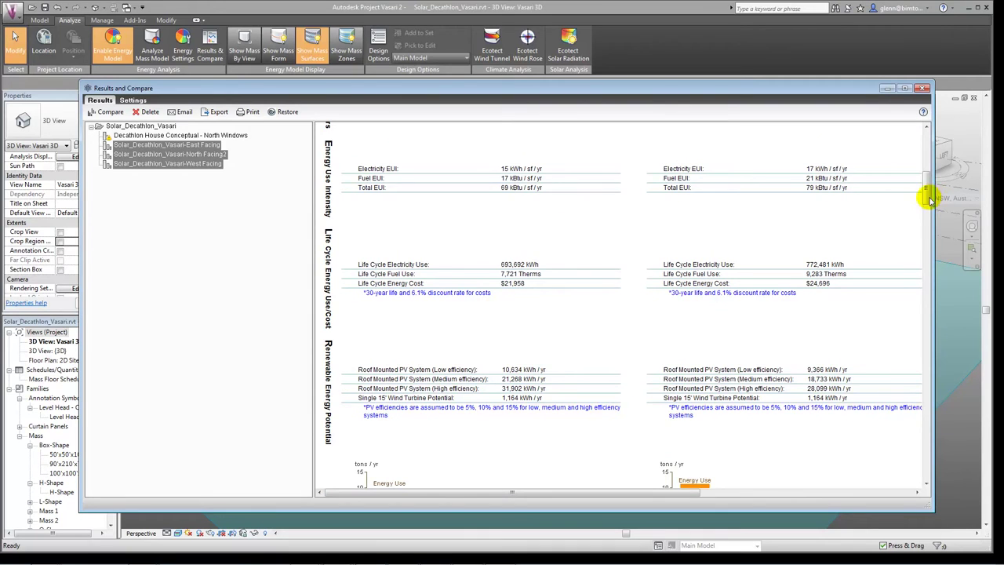
scroll(929, 200, down, 3)
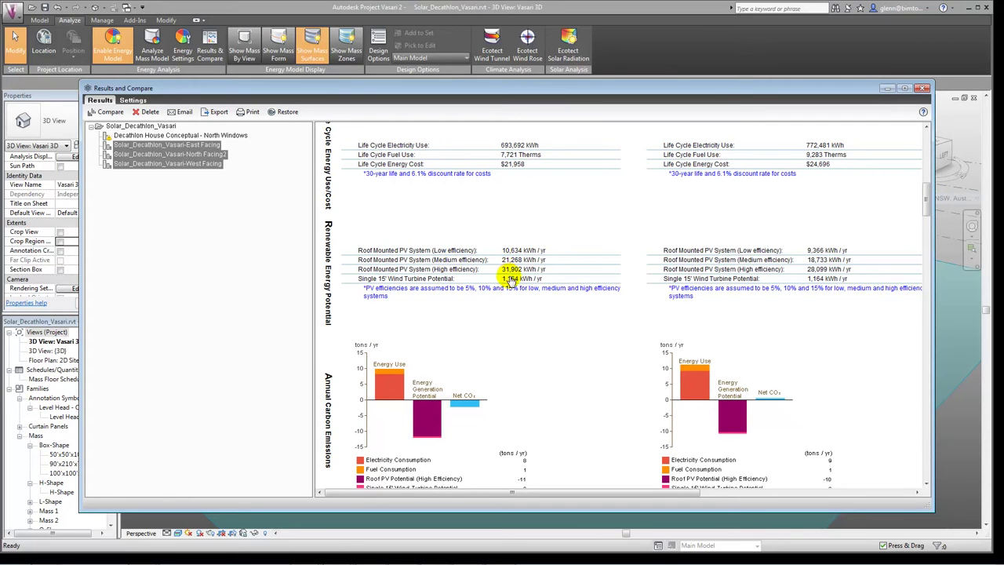
drag(926, 202, 988, 213)
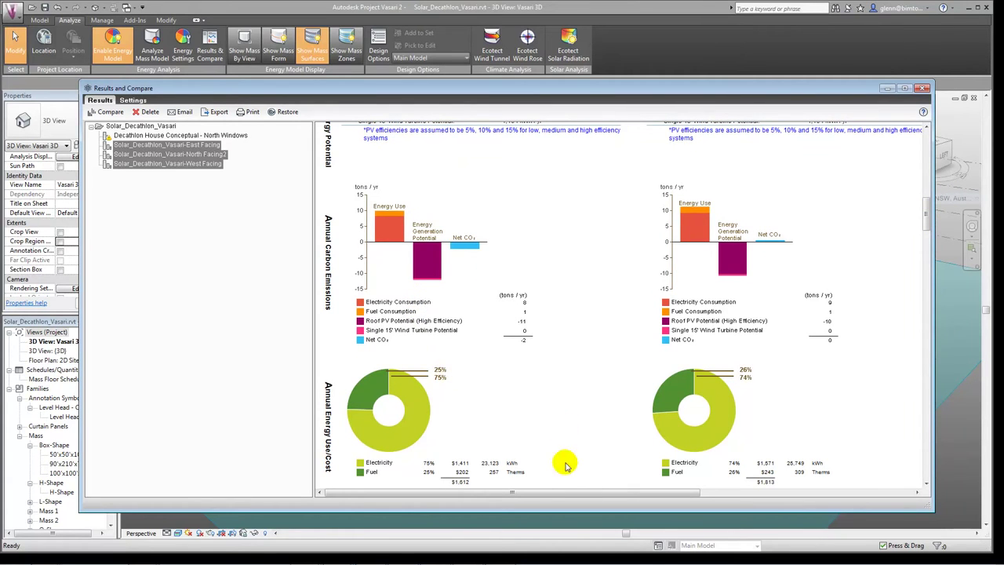
drag(563, 492, 520, 493)
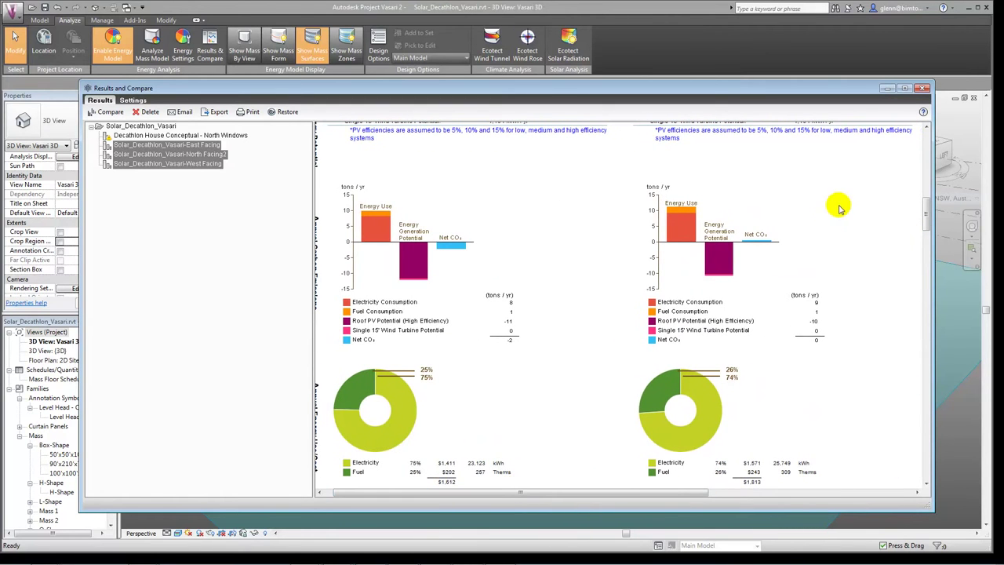
- Review the compare report's building performance, life cycle costs and renewable potential across the facing alternatives, and close the results
drag(926, 217, 924, 157)
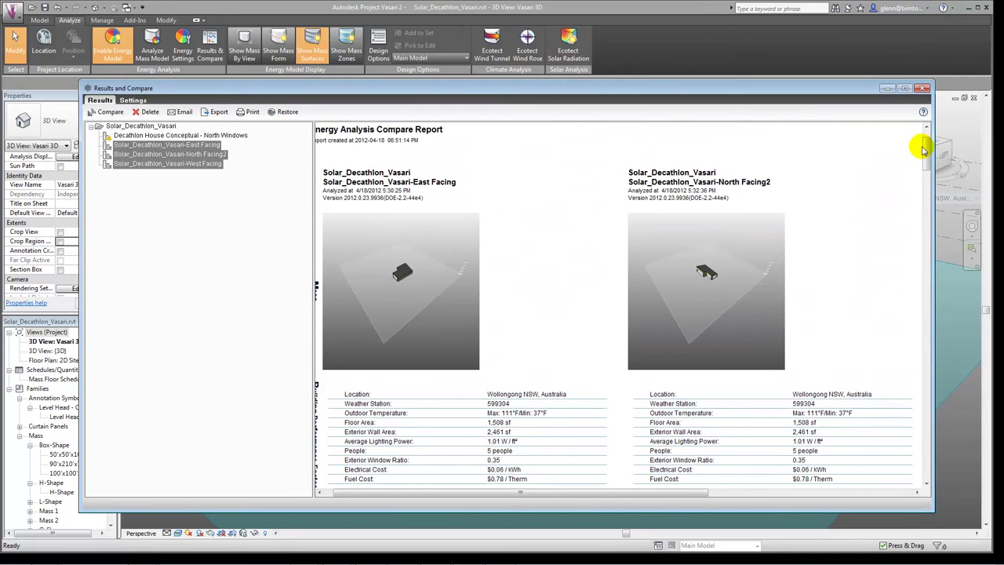
drag(925, 148, 923, 188)
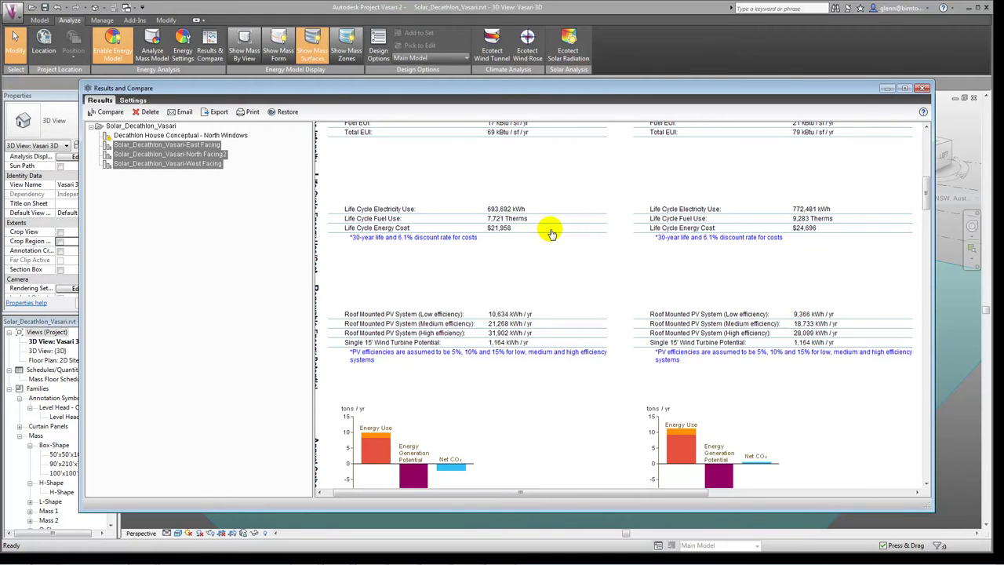
drag(925, 194, 918, 156)
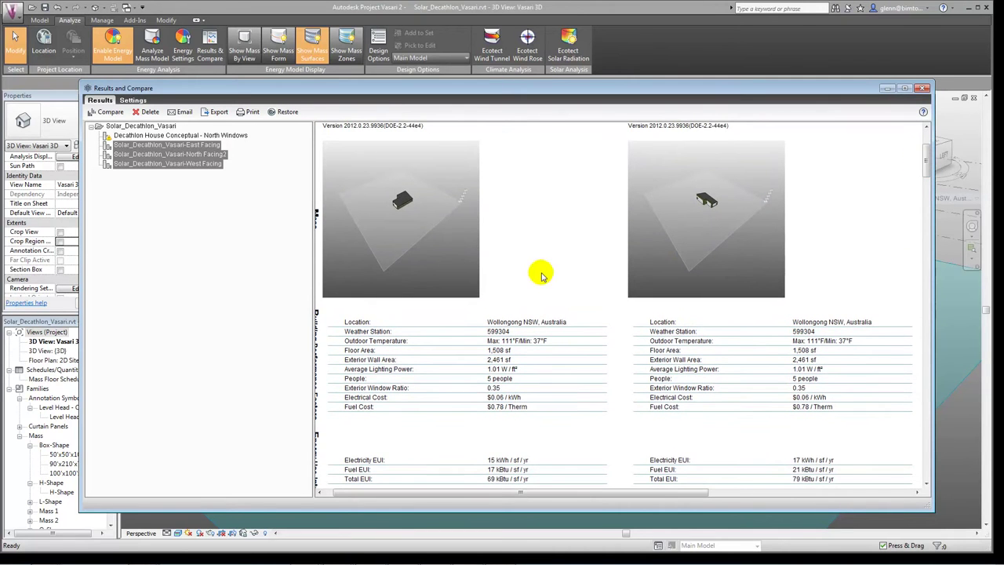
drag(594, 493, 744, 491)
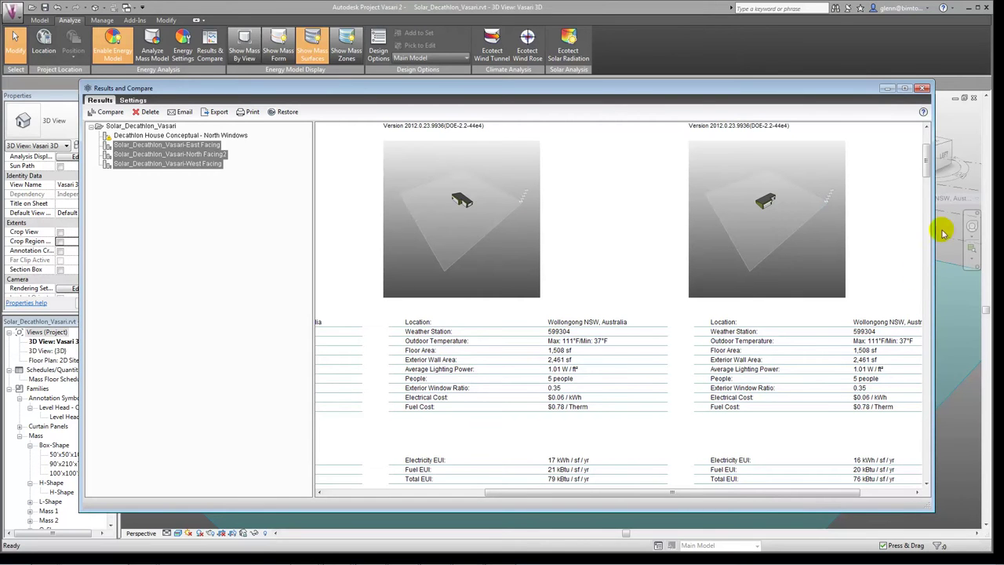
click(924, 89)
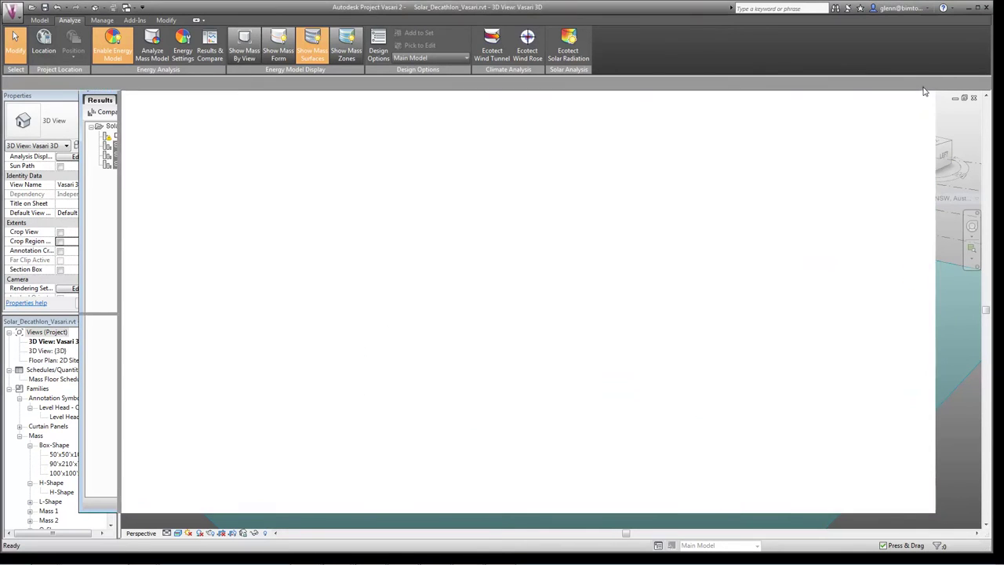
- Switch to Revit Architecture with the Solar_Decathlon_Sample project and view the whole house in 3D from a lower angle
key(alt+Tab)
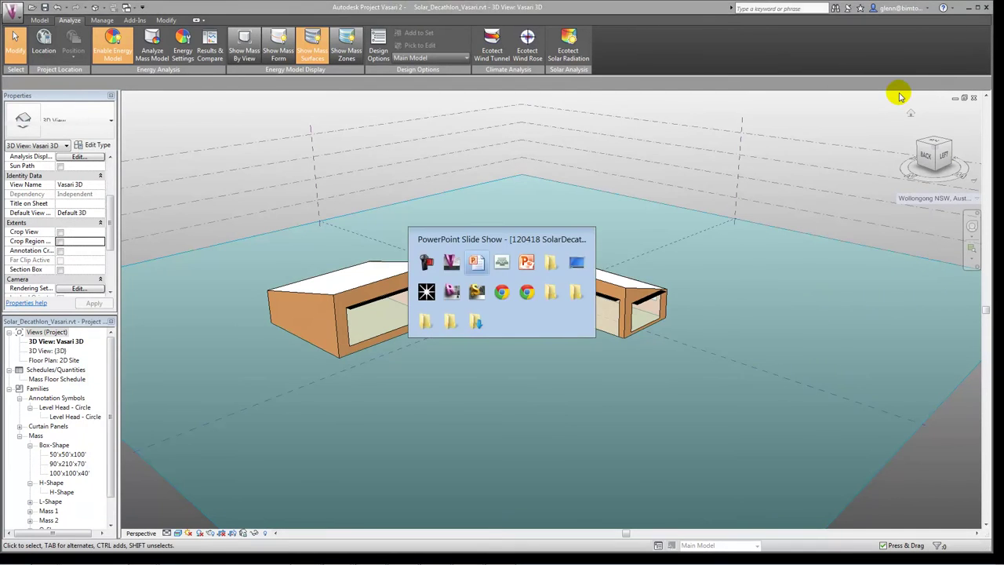
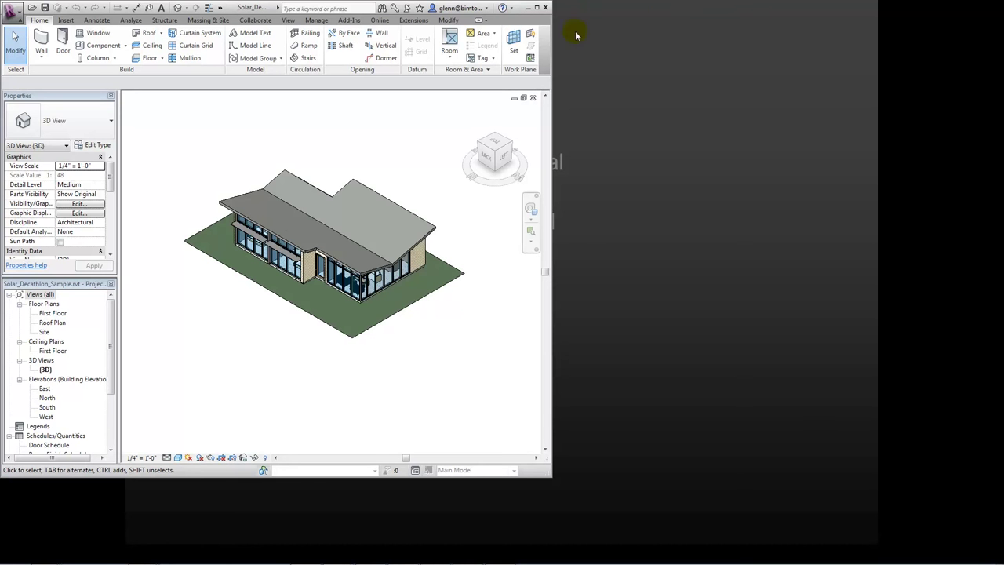
click(537, 7)
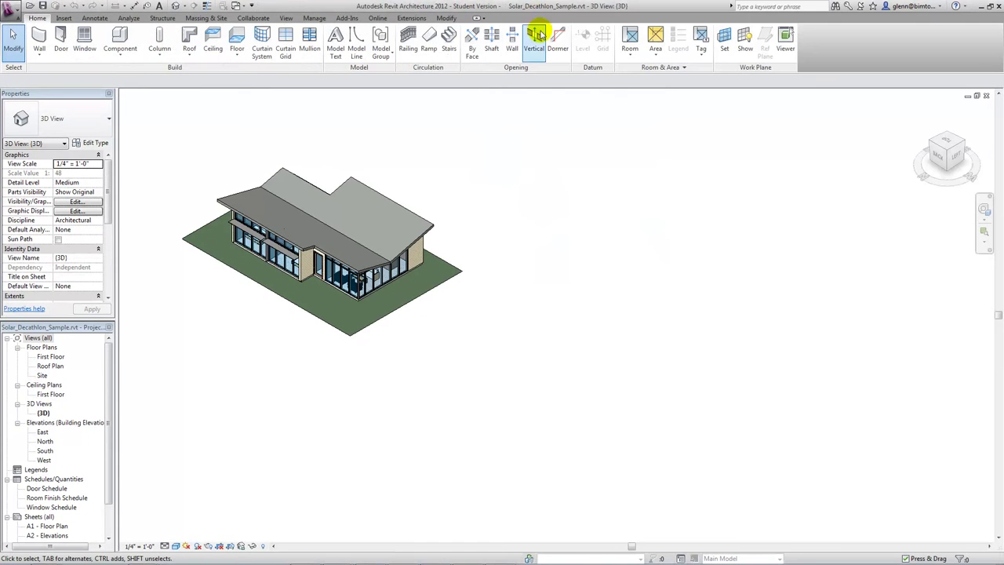
key(a)
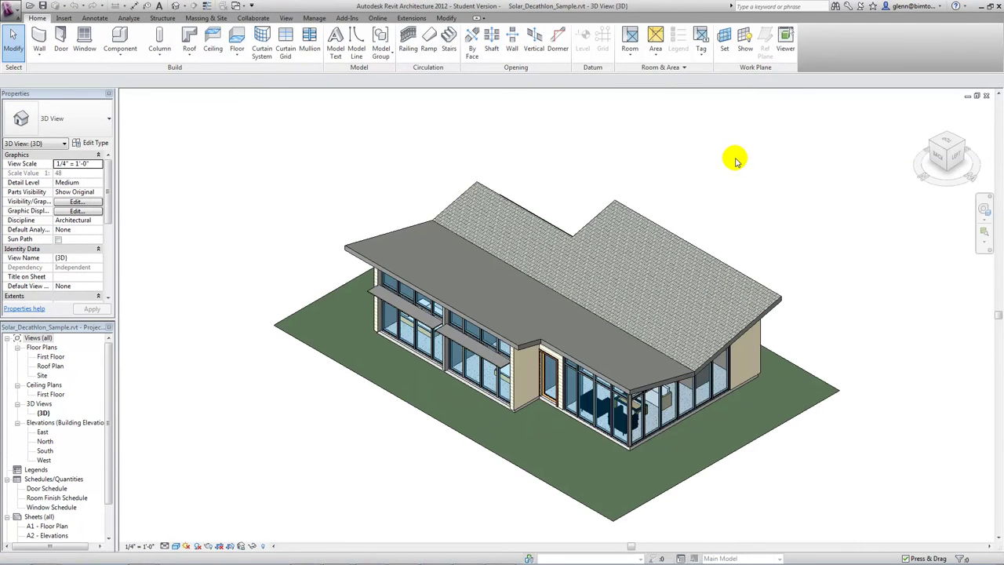
click(983, 209)
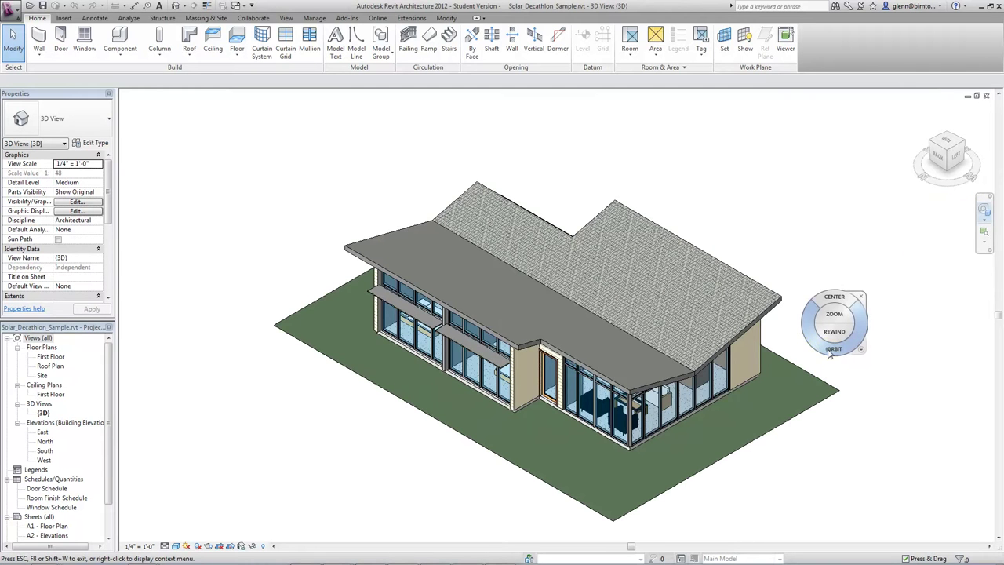
mouse_move(827, 350)
mouse_down()
mouse_move(809, 305)
mouse_move(832, 327)
mouse_up()
scroll(830, 329, up, 3)
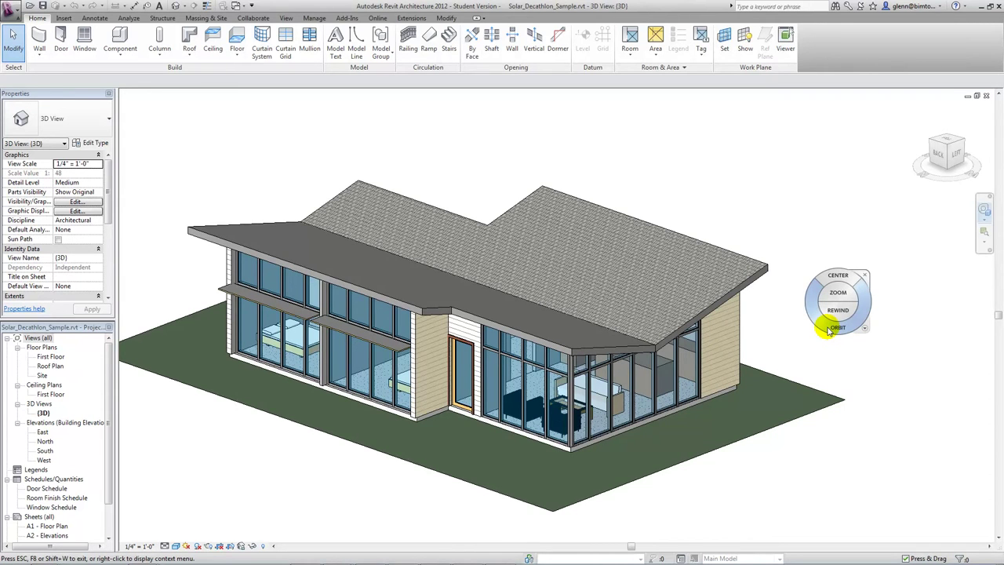
mouse_move(829, 331)
mouse_down()
mouse_move(816, 337)
mouse_move(771, 318)
mouse_move(764, 300)
mouse_move(813, 320)
mouse_up()
key(Escape)
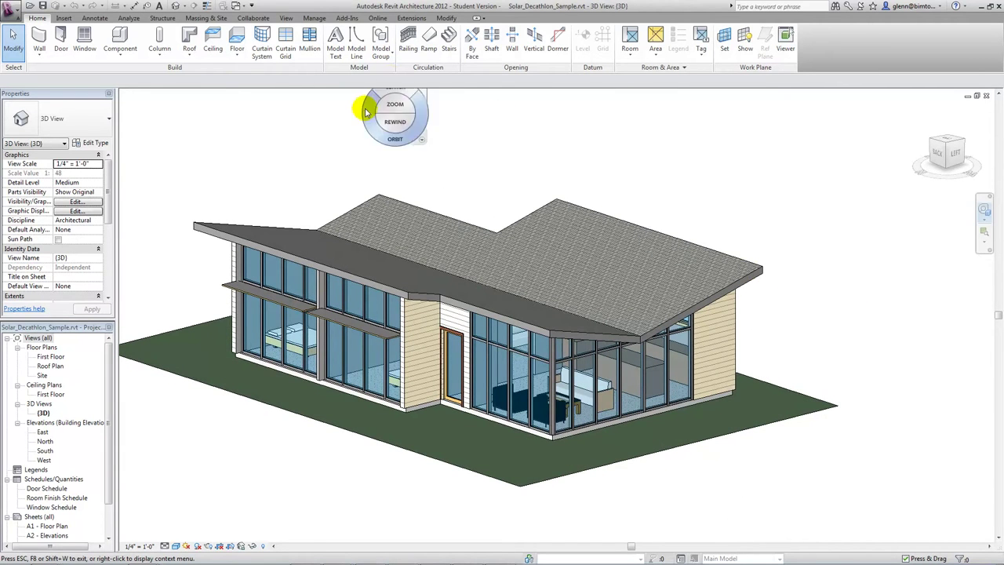
- Examine the First Floor plan and the East, North, South and West elevations, and return to the 3D view
double_click(55, 357)
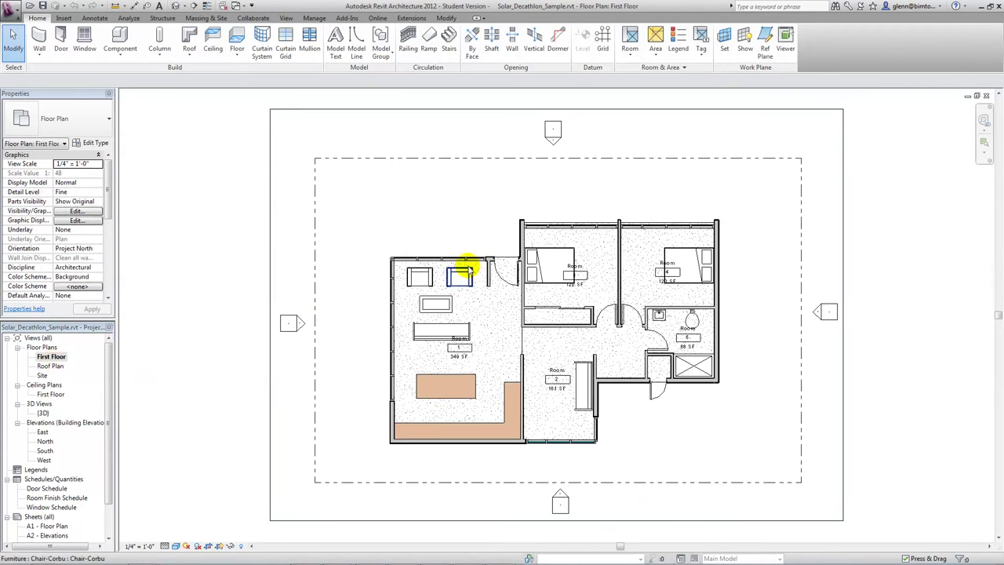
scroll(496, 272, up, 3)
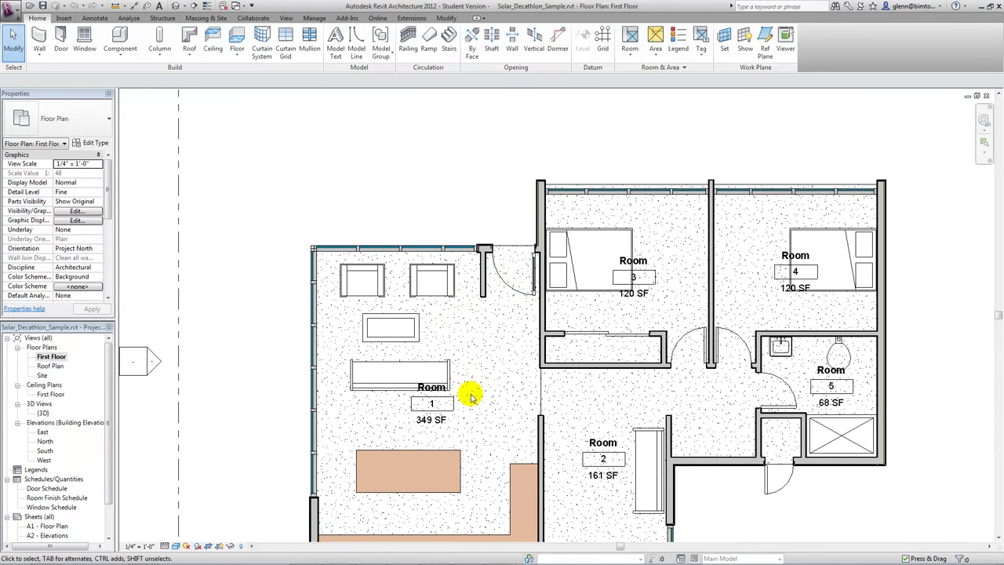
scroll(511, 385, down, 1)
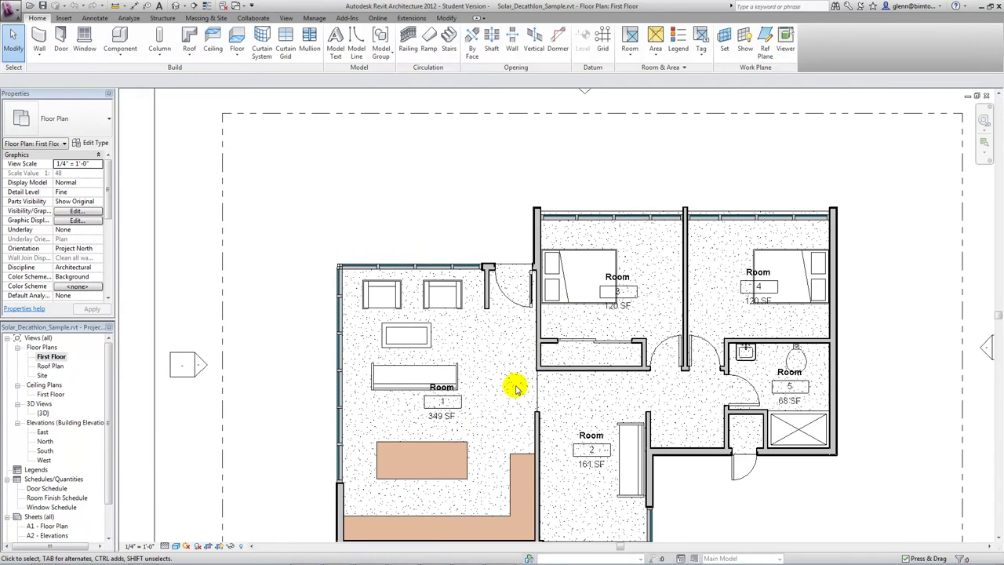
scroll(598, 265, down, 1)
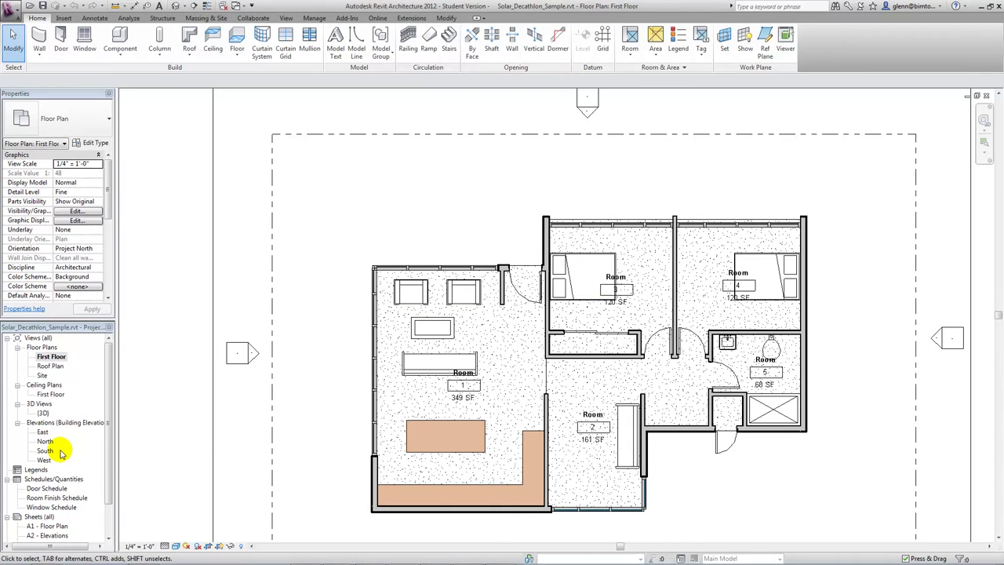
double_click(42, 431)
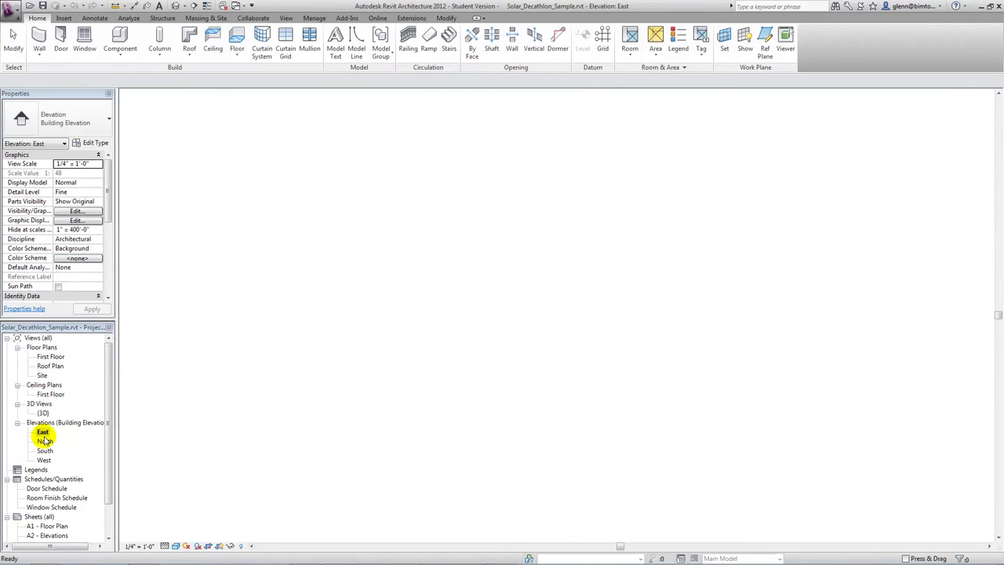
double_click(46, 442)
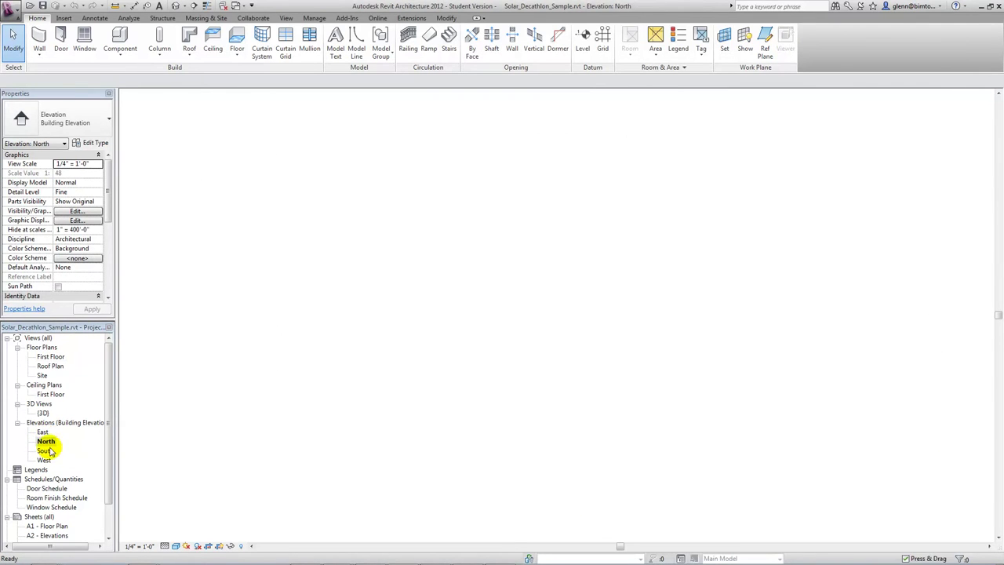
double_click(45, 451)
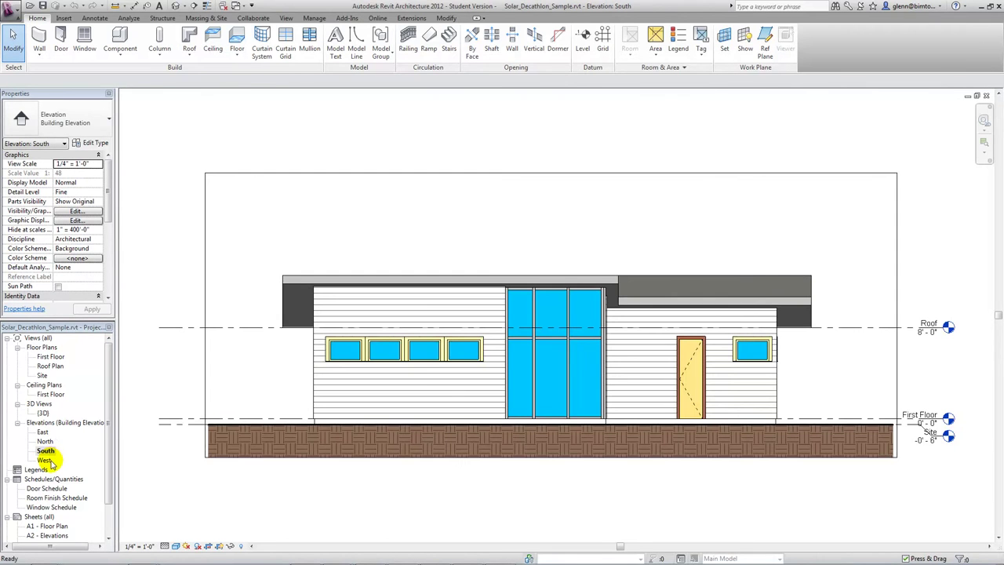
double_click(47, 461)
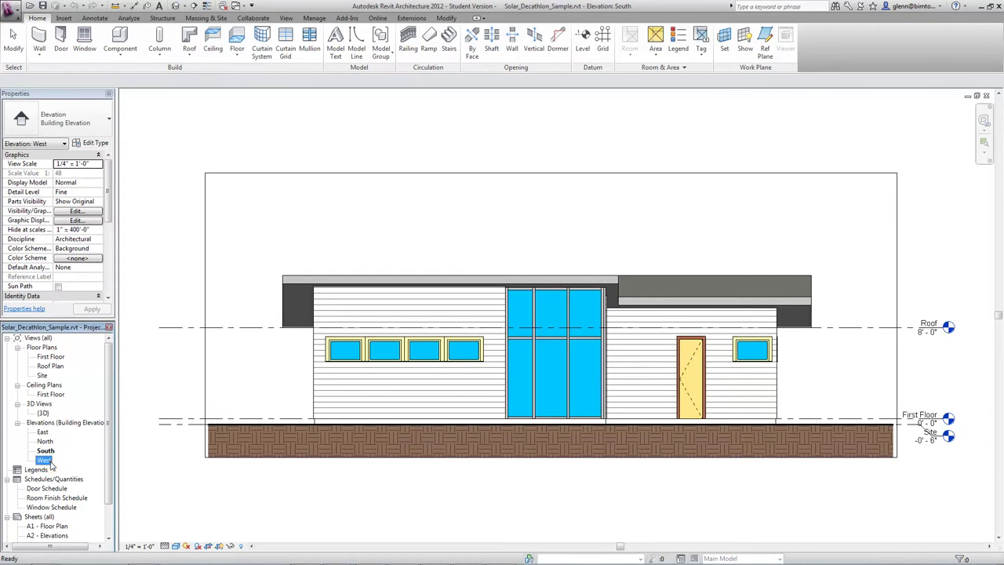
double_click(43, 413)
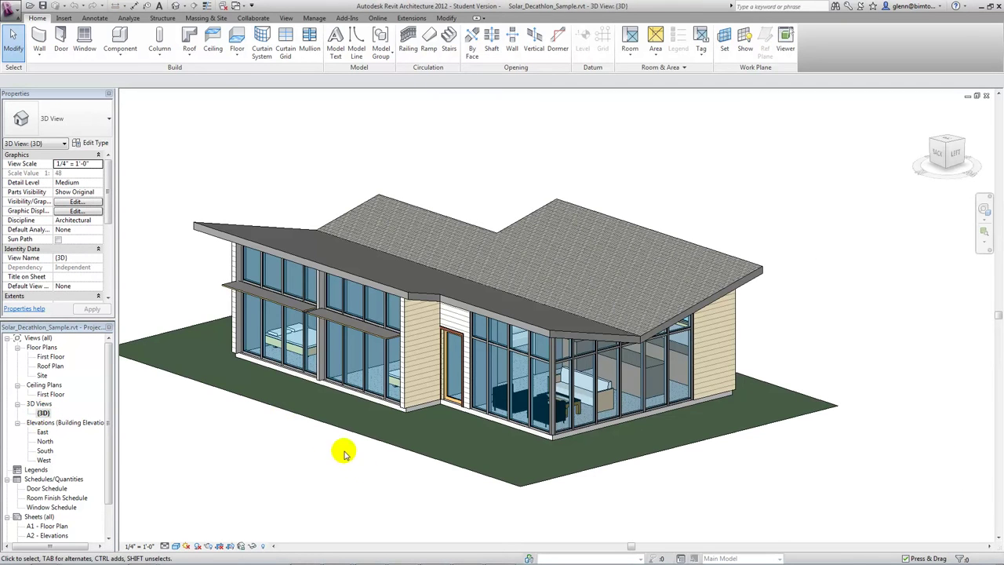
- Delete the glazed entrance door beside the living room's window wall and check the North elevation
click(454, 337)
click(387, 480)
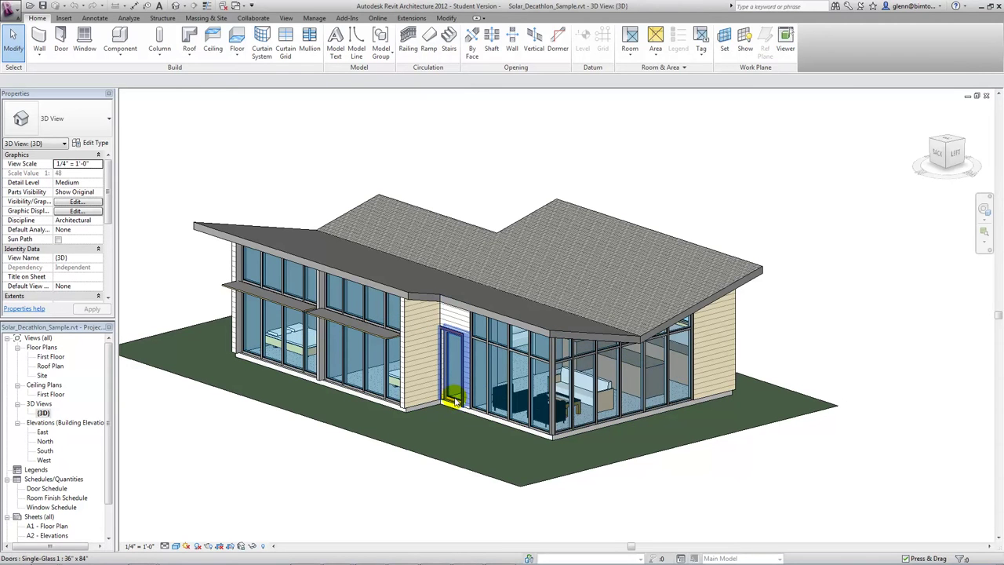
click(455, 402)
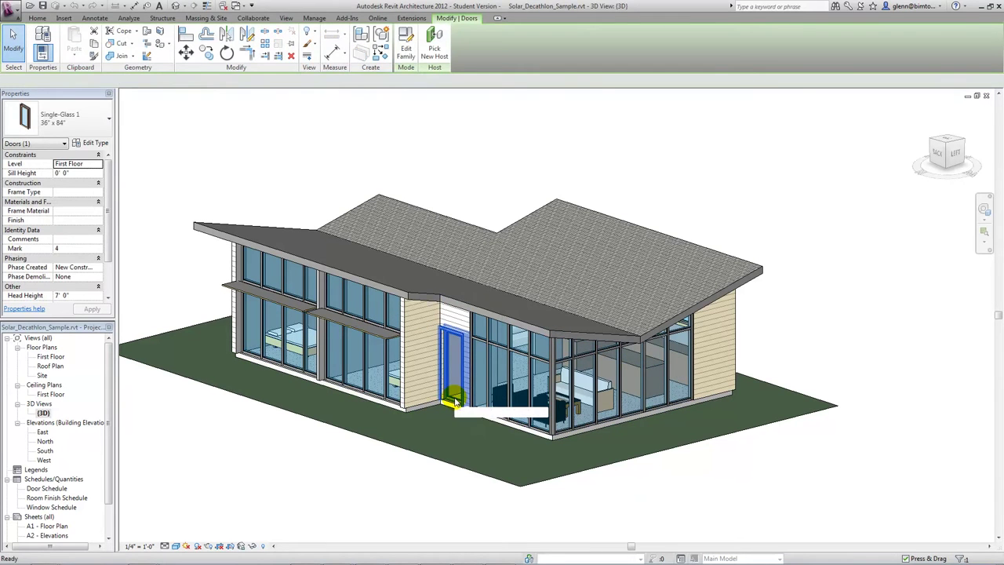
key(Escape)
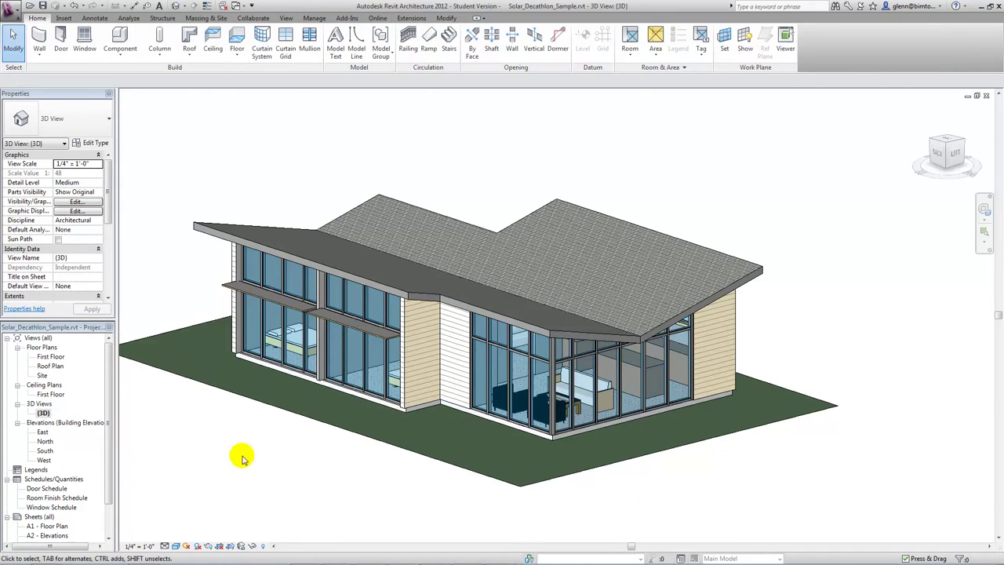
double_click(44, 442)
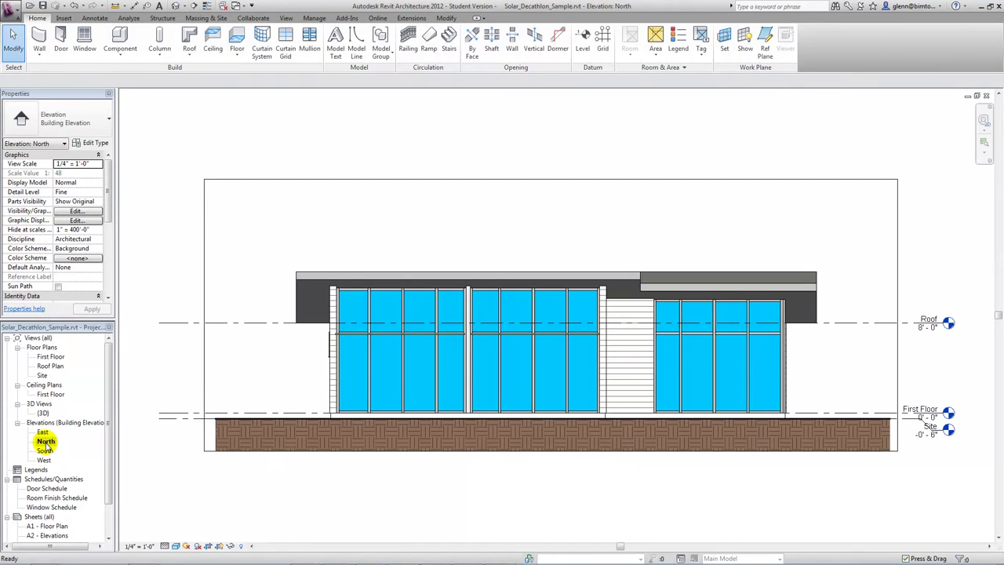
- Place a Single-Glass 1 door, 36" x 80", in the entrance wall on the First Floor plan and flip its hand
double_click(50, 356)
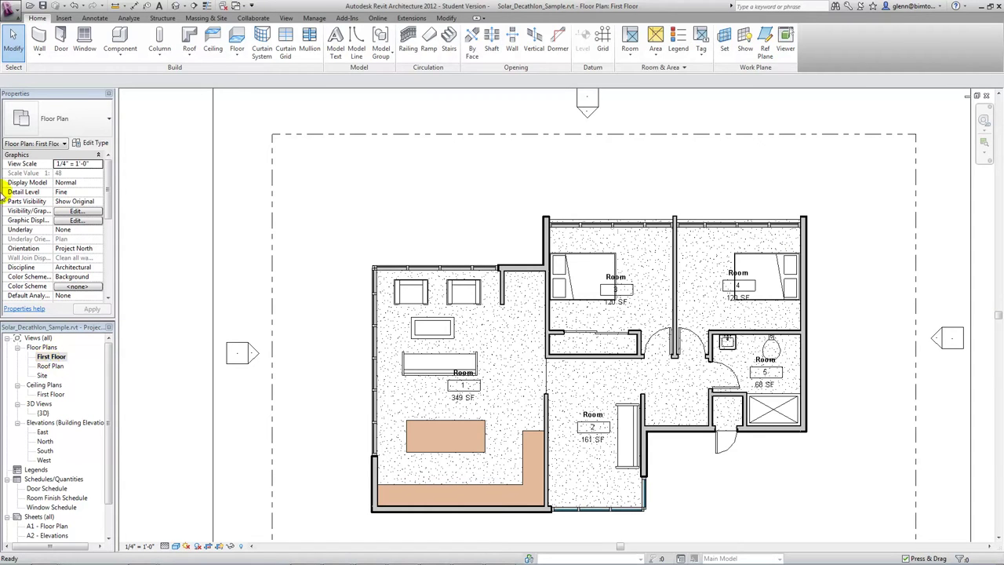
click(63, 55)
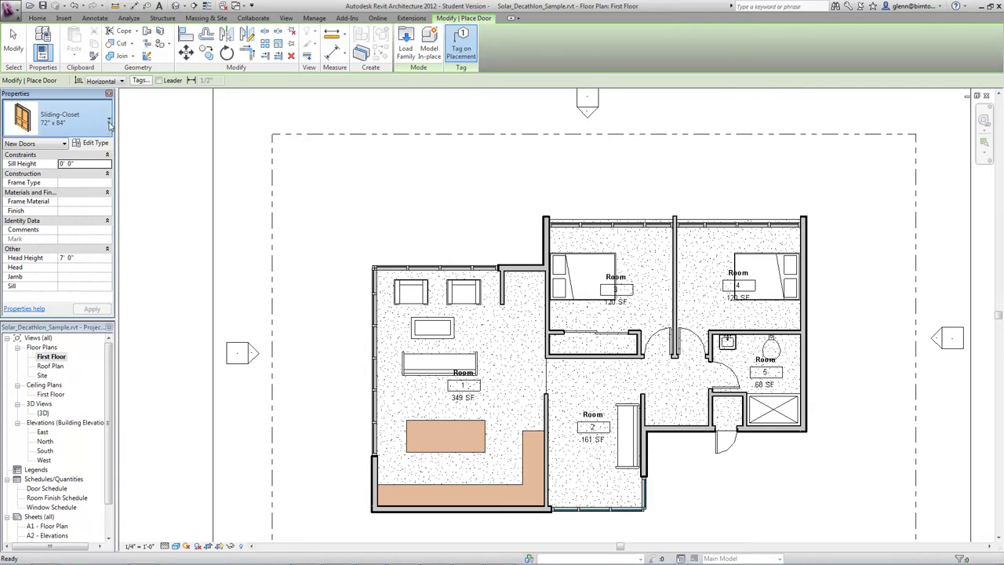
click(109, 122)
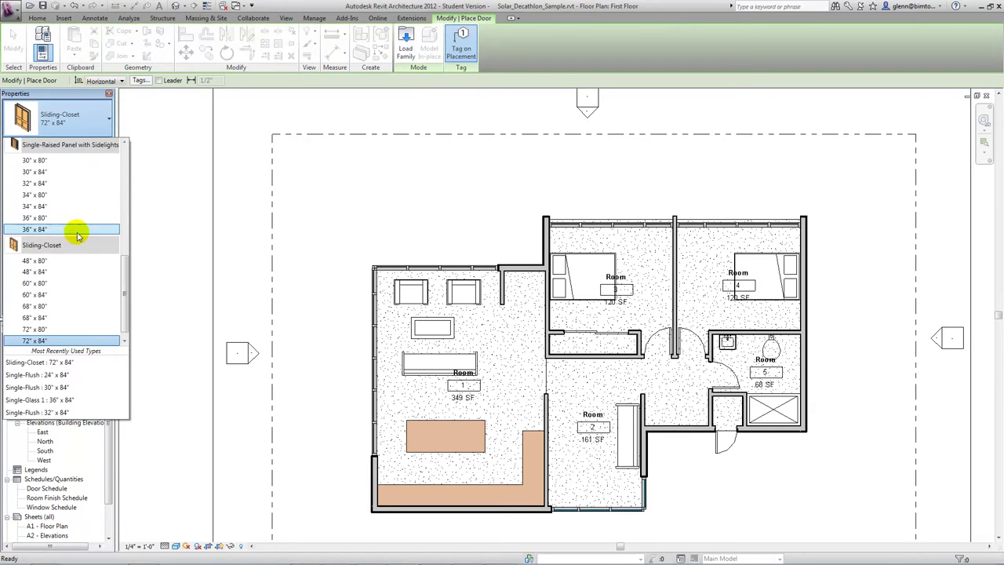
drag(124, 269, 134, 206)
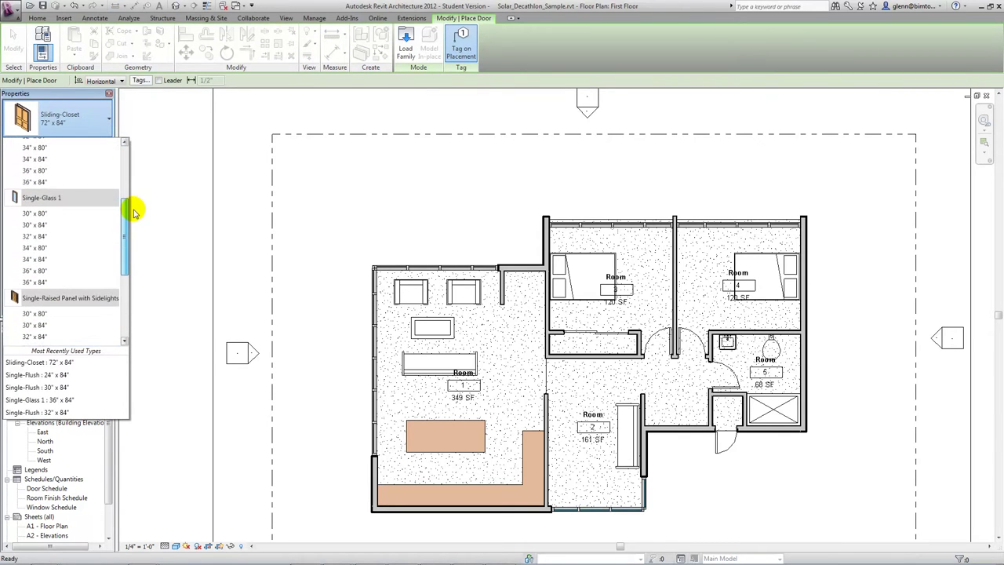
click(35, 261)
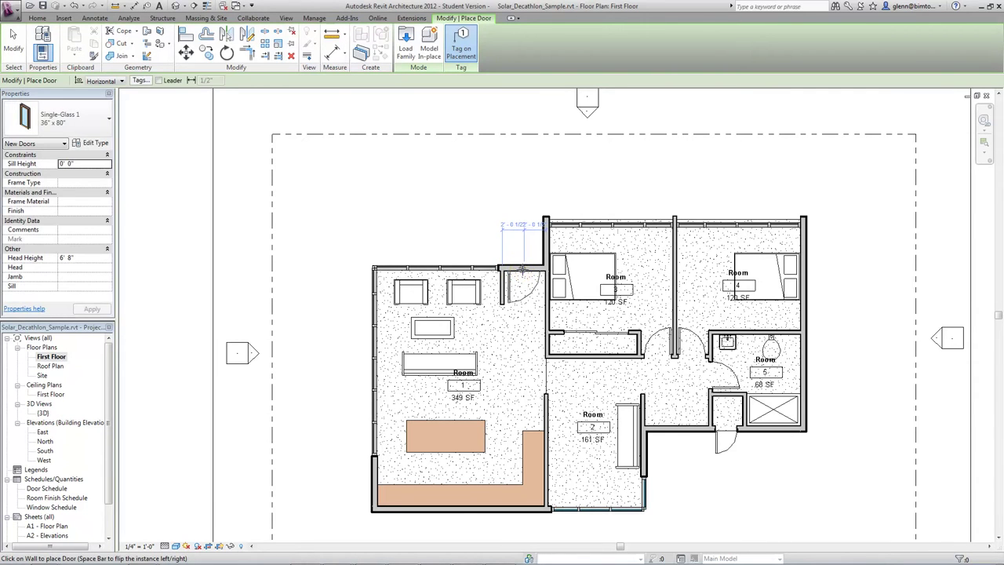
click(13, 47)
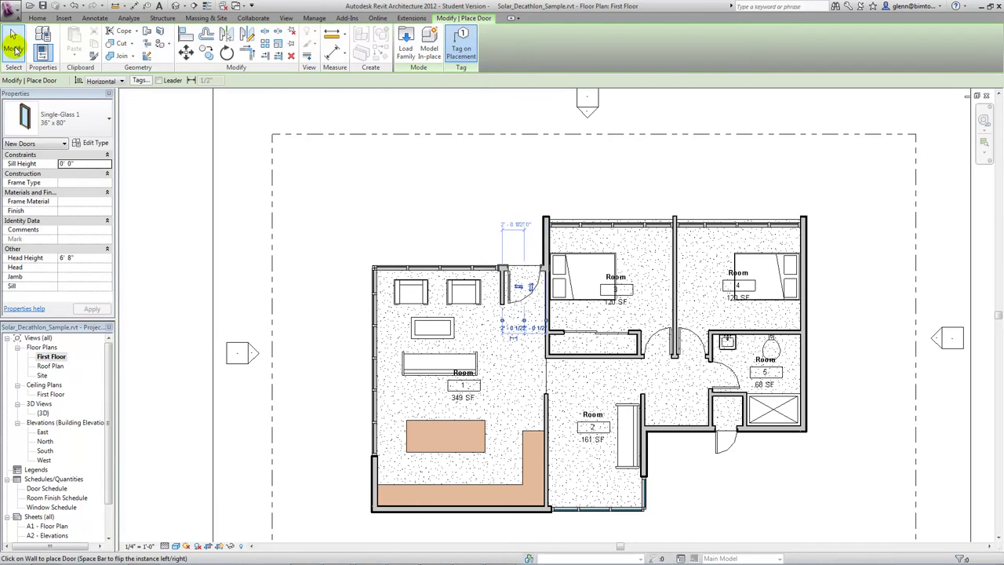
click(527, 289)
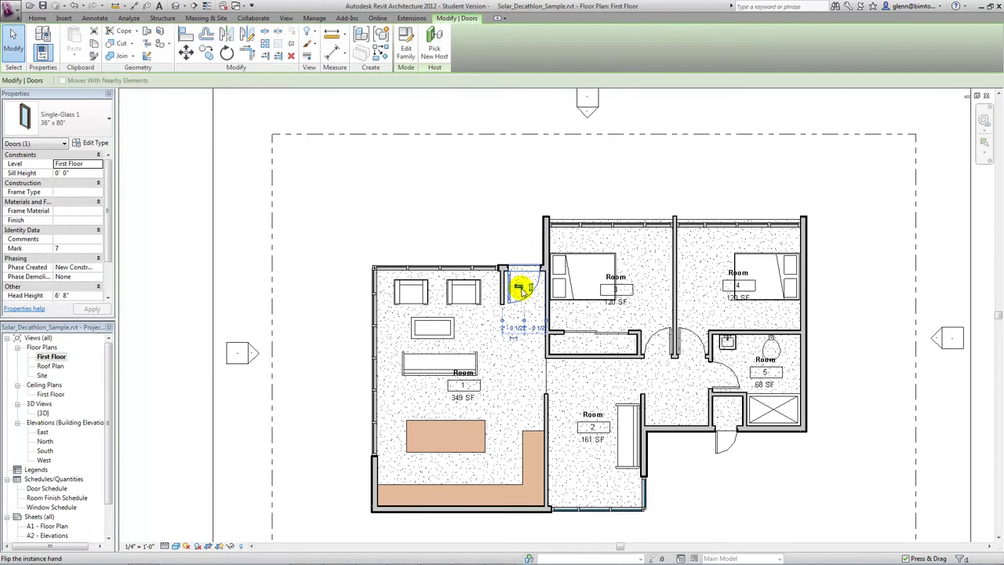
- Check the new entrance door and its properties in the 3D view, and return to the First Floor plan
double_click(43, 412)
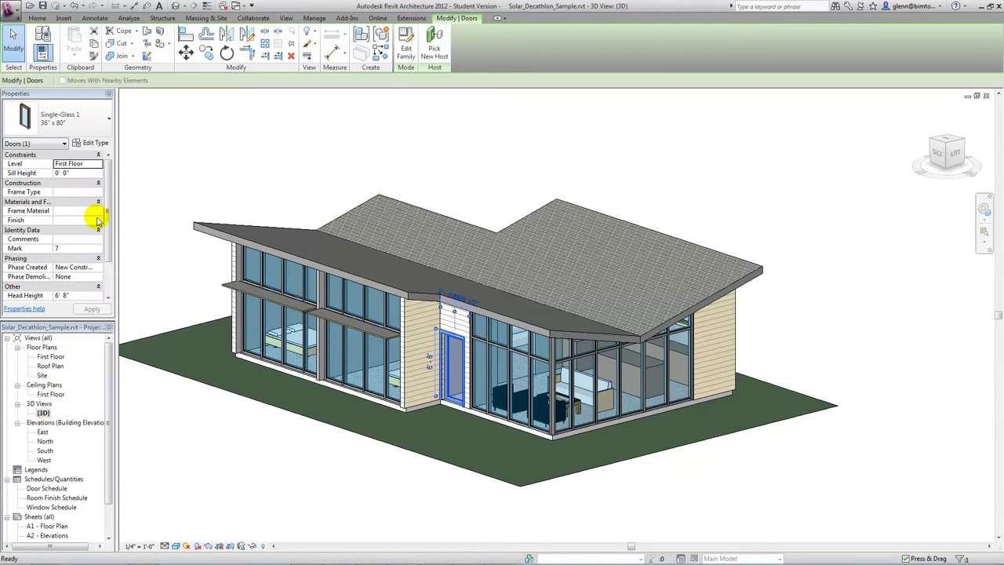
scroll(109, 246, down, 1)
mouse_move(109, 246)
mouse_down()
mouse_move(108, 262)
mouse_move(107, 229)
mouse_up()
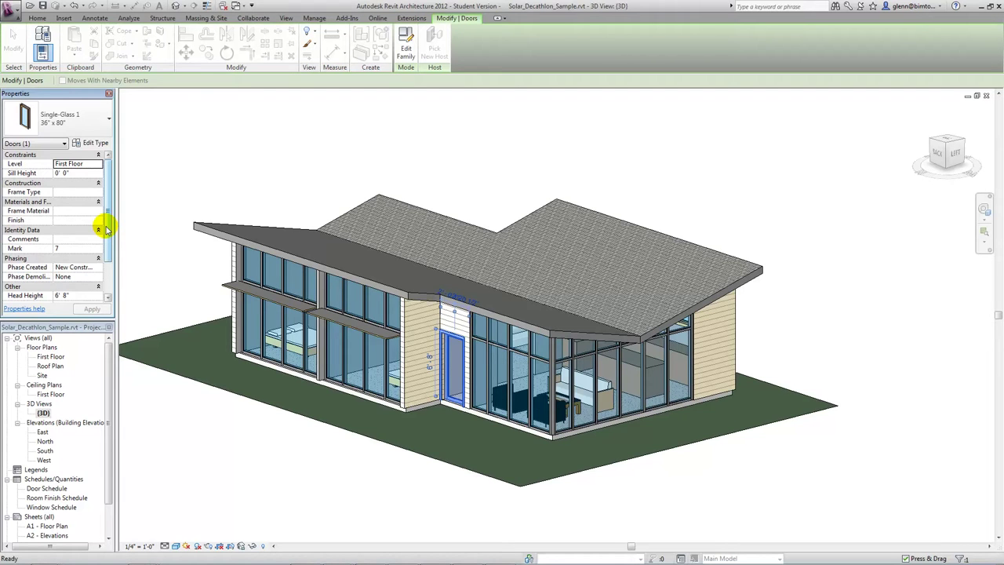
double_click(54, 357)
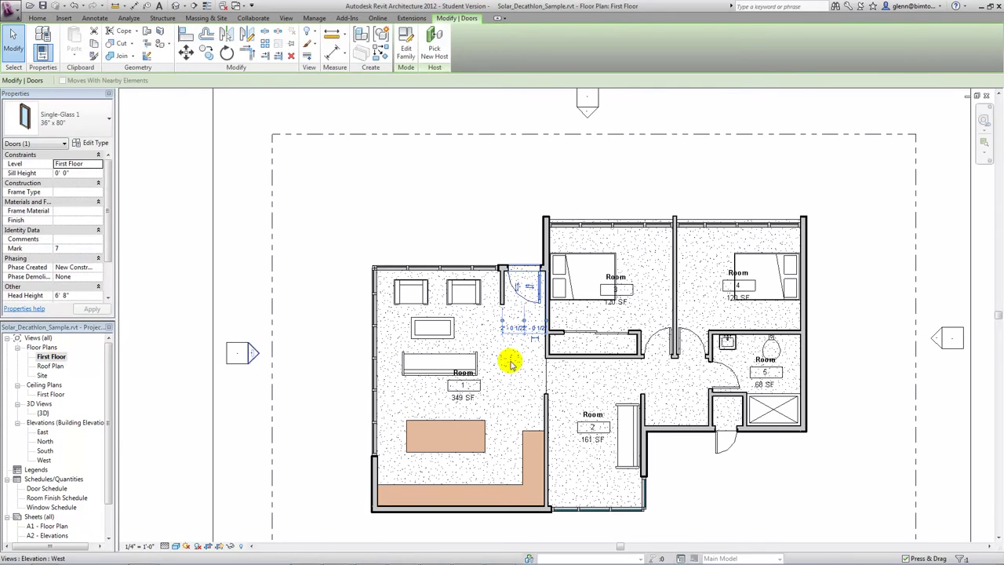
- Inspect the layer structure of the east exterior 2x6 stud wall with wood siding, and close it without changes
click(801, 321)
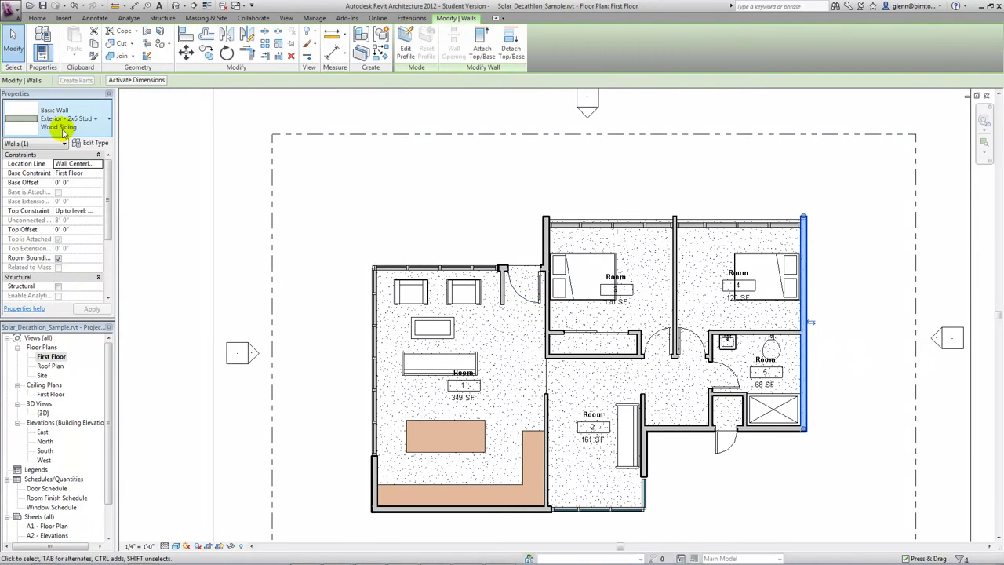
click(91, 143)
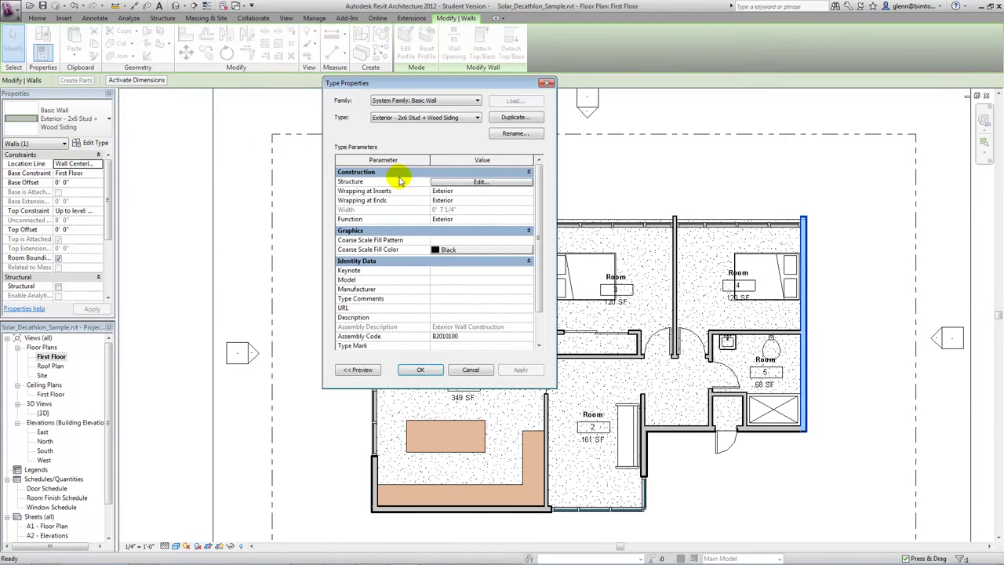
click(449, 182)
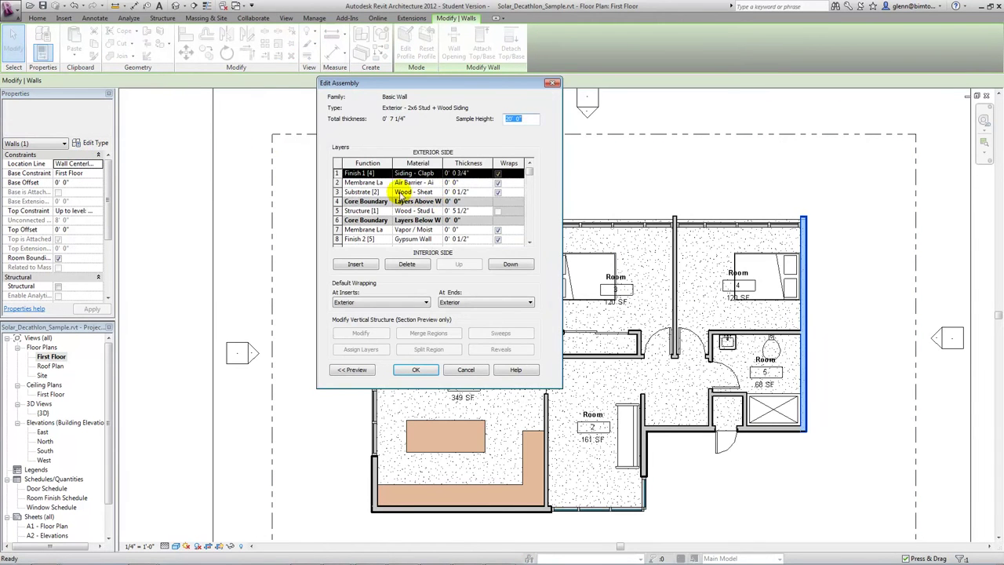
drag(441, 164, 455, 161)
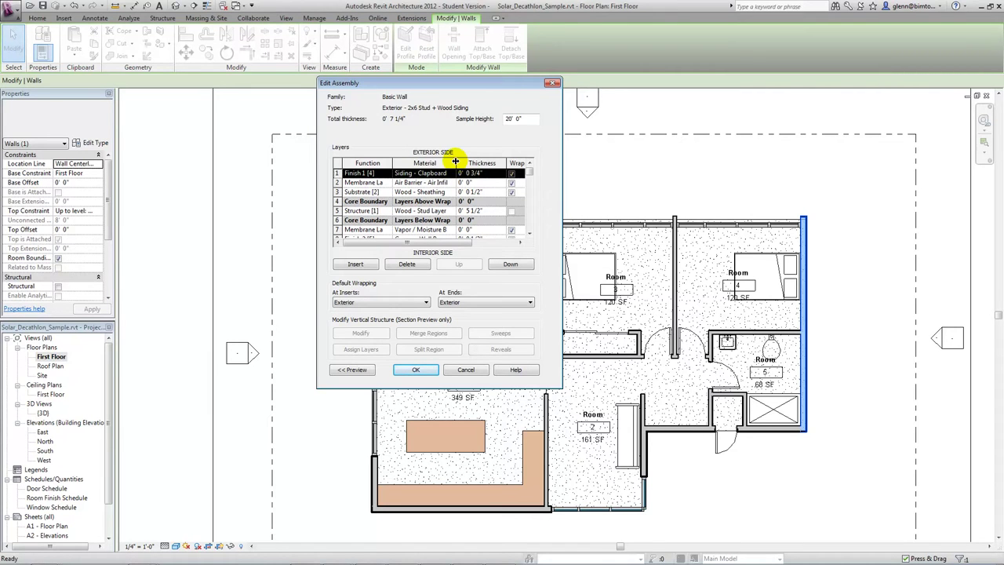
click(467, 371)
click(479, 372)
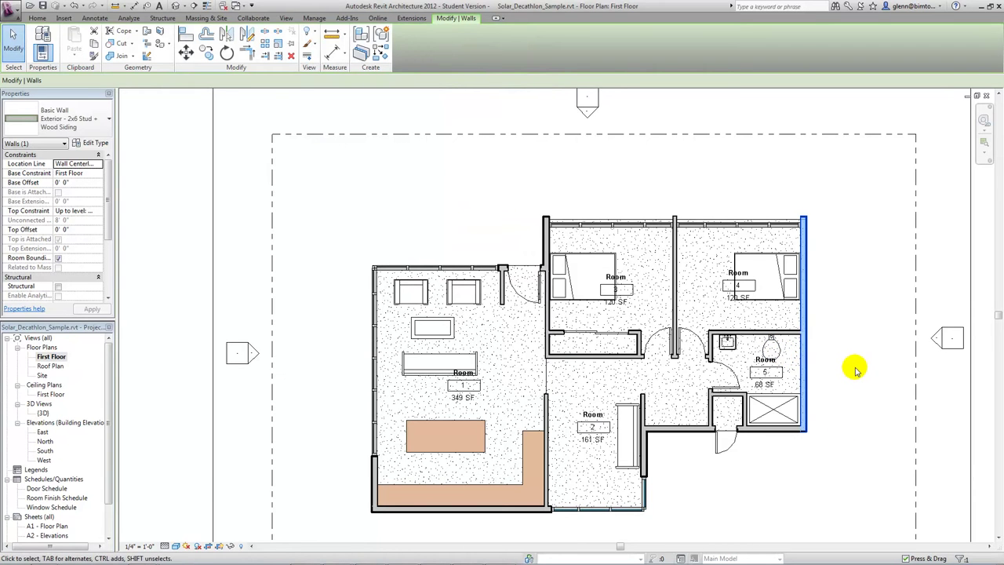
- Examine the properties of the wall sink and toilet in the bathroom, Room 5
scroll(851, 368, up, 3)
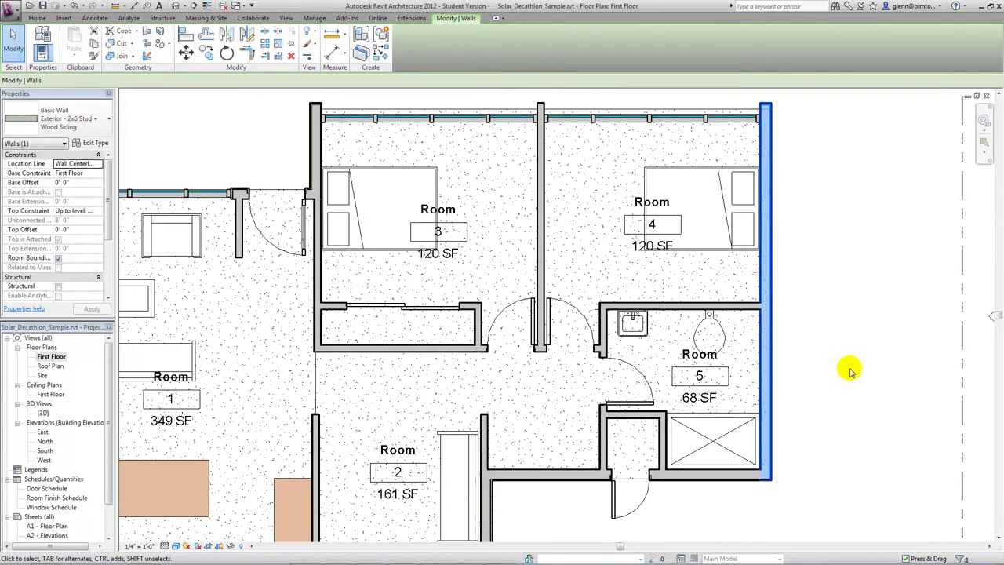
click(638, 334)
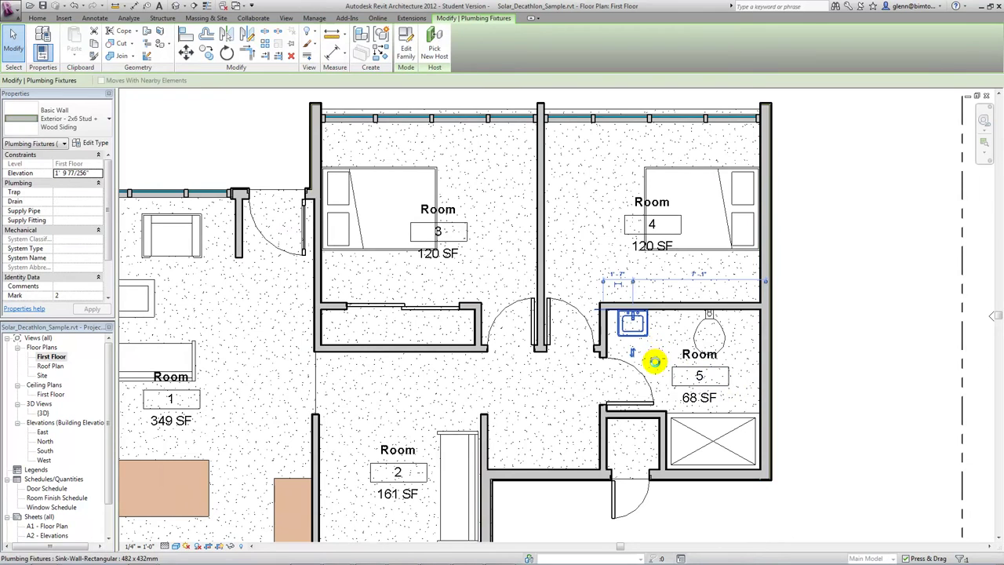
click(695, 335)
click(634, 335)
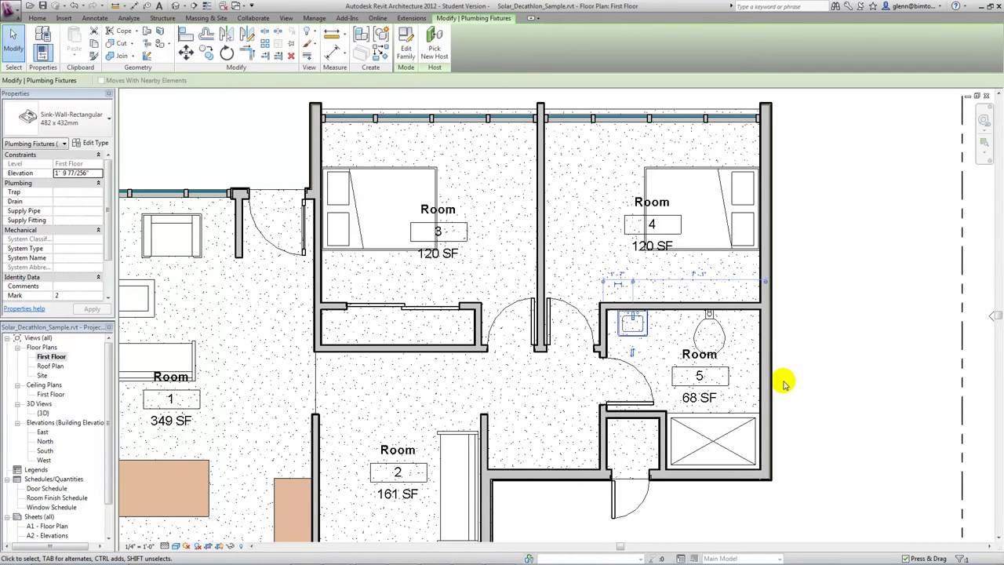
- Open the {3D} view and enable its Section Box
click(43, 411)
double_click(43, 413)
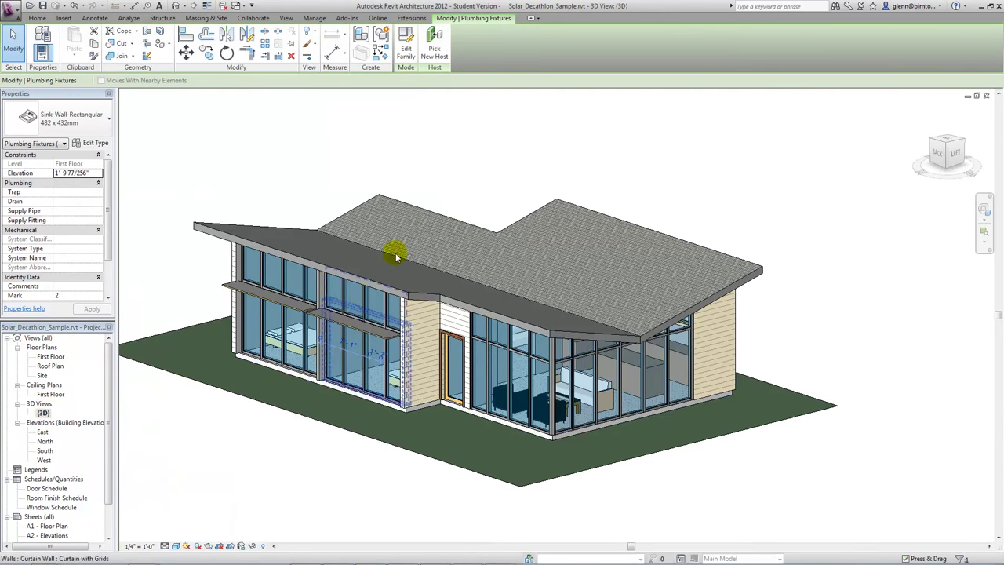
scroll(500, 131, down, 1)
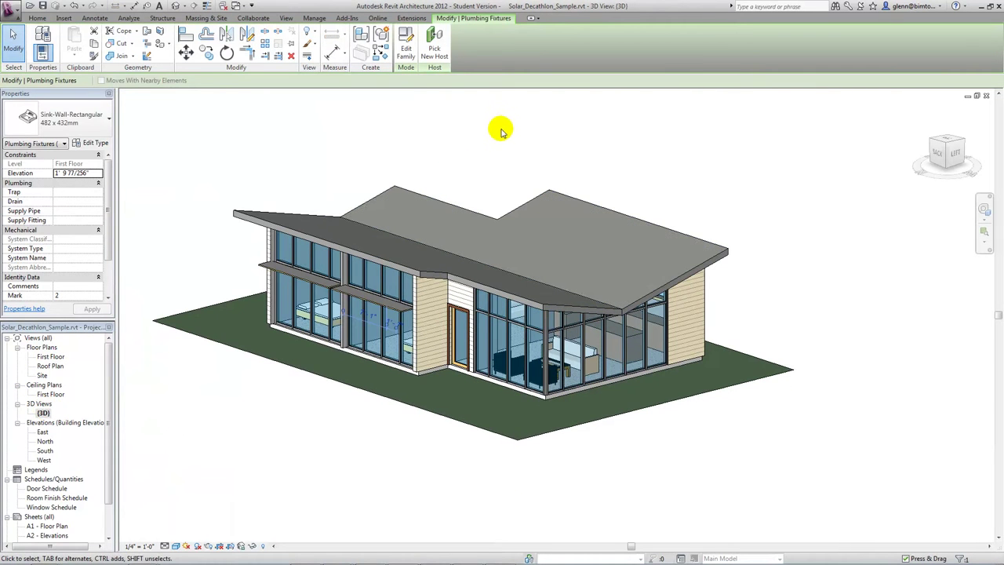
mouse_move(108, 259)
mouse_down()
mouse_move(107, 295)
mouse_move(108, 269)
mouse_up()
click(189, 243)
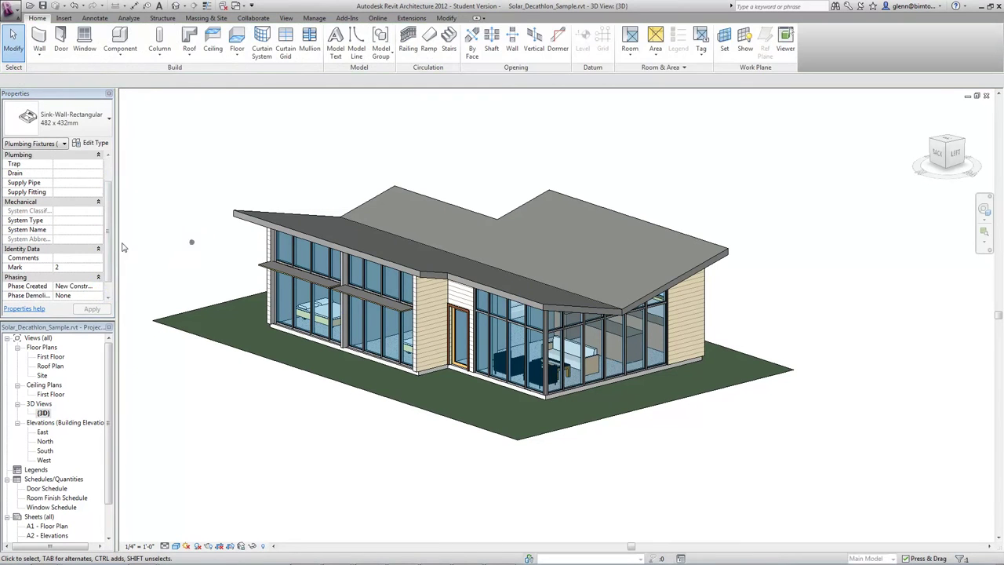
drag(108, 211, 109, 251)
click(58, 249)
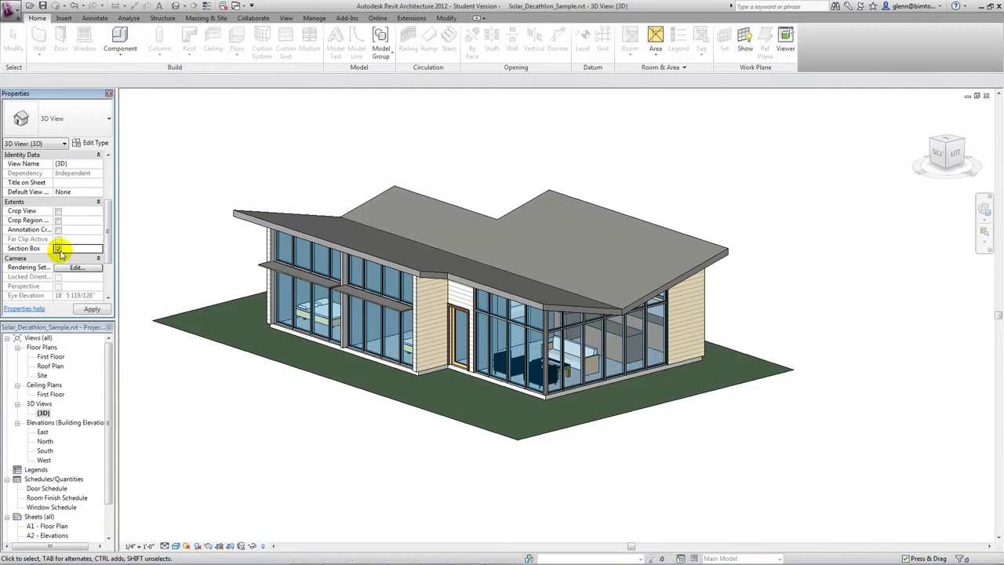
click(90, 309)
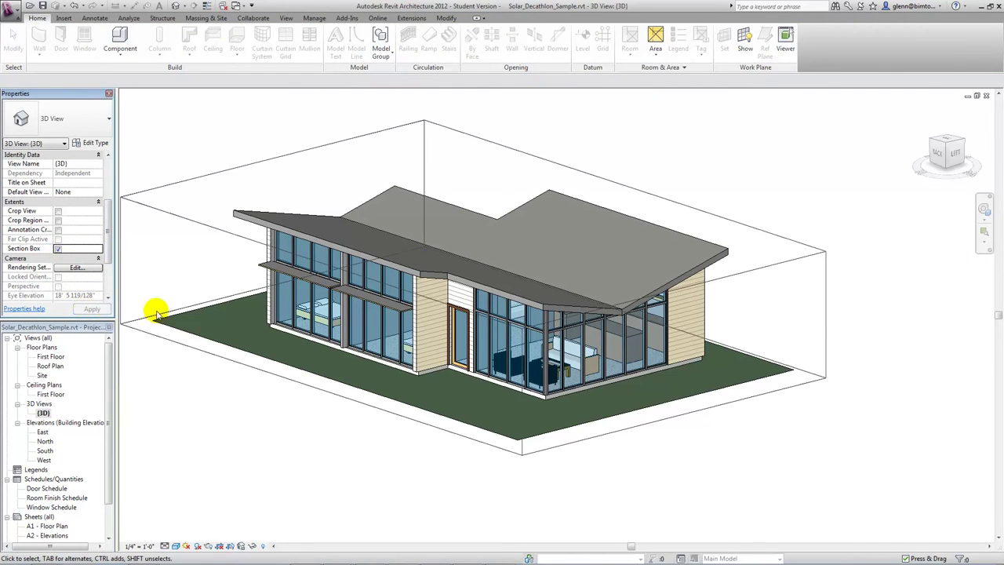
- Pull the section box's face at the living room end inward to cut through the room, and orbit around the cutaway
click(797, 261)
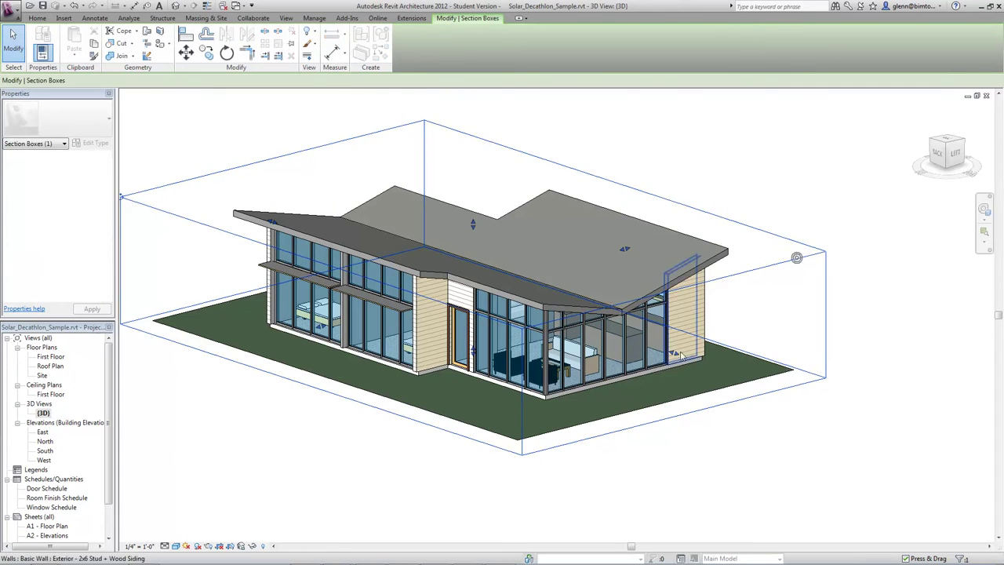
drag(673, 352, 601, 313)
click(986, 217)
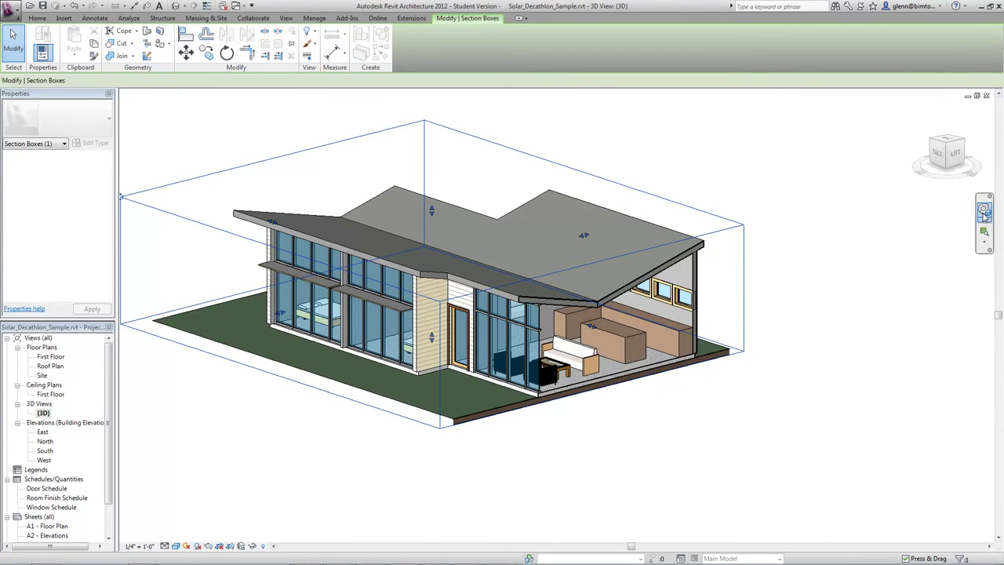
mouse_move(865, 321)
mouse_down()
mouse_move(874, 321)
mouse_move(797, 307)
mouse_move(773, 318)
mouse_move(791, 329)
mouse_move(865, 311)
mouse_move(889, 331)
mouse_move(886, 324)
mouse_up()
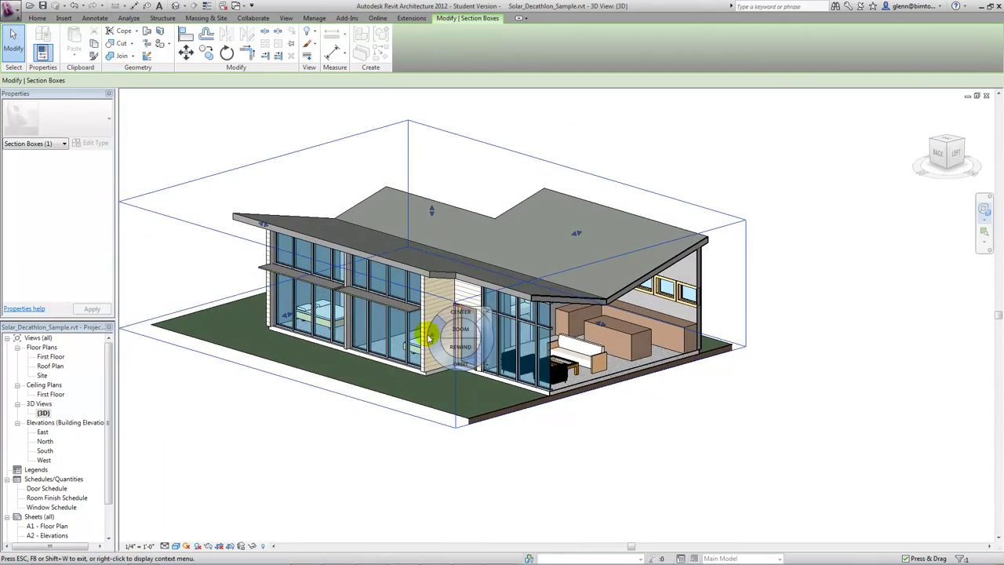
- Place a perspective camera on the First Floor plan in Room 1's kitchen corner, aimed across the room past its window wall
double_click(52, 357)
scroll(134, 381, down, 5)
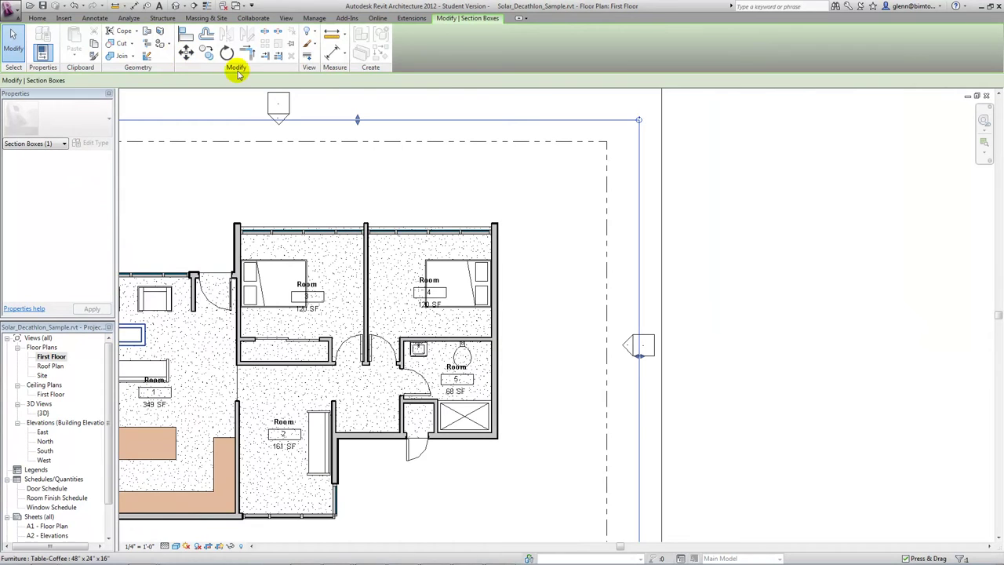
click(288, 21)
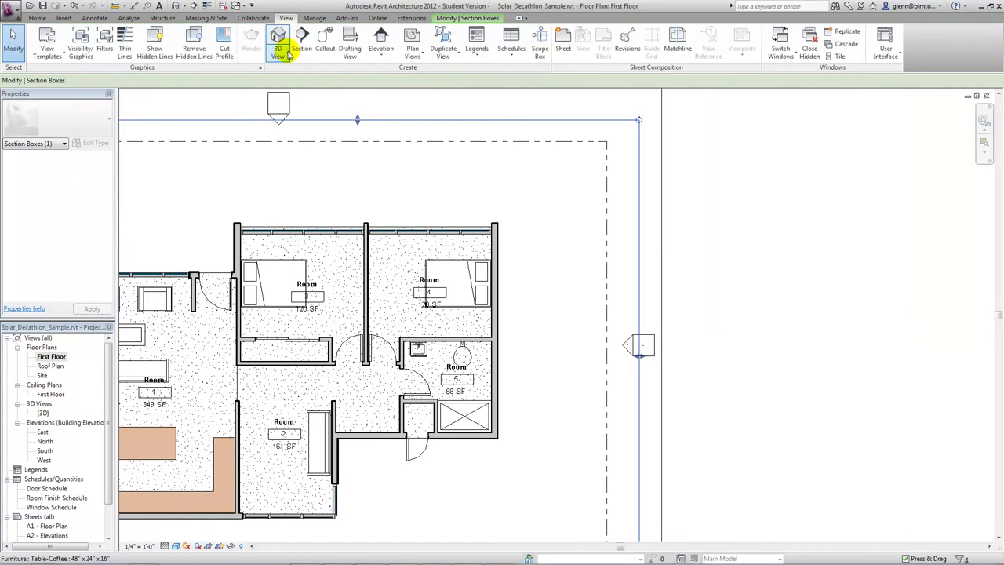
click(278, 51)
click(289, 73)
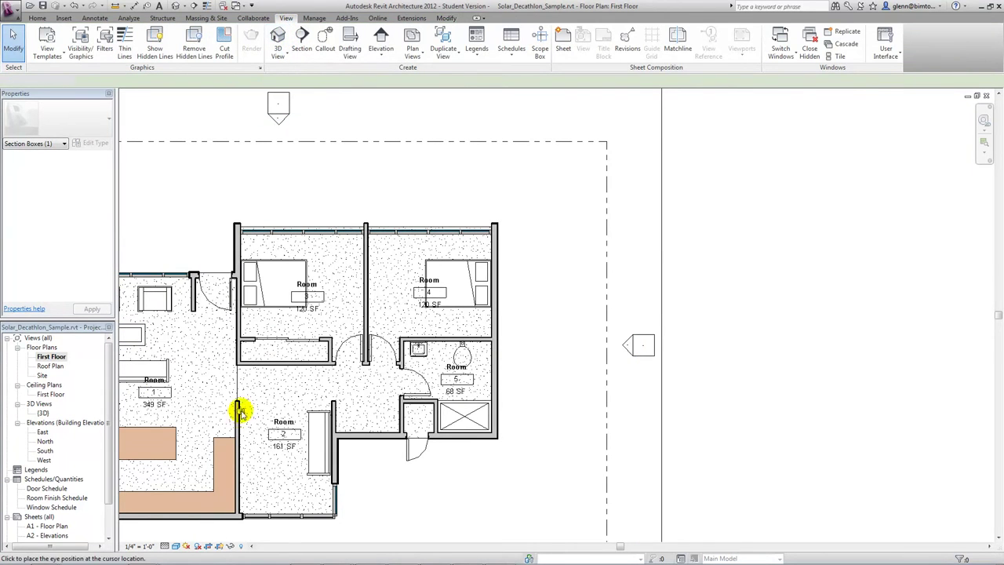
click(206, 478)
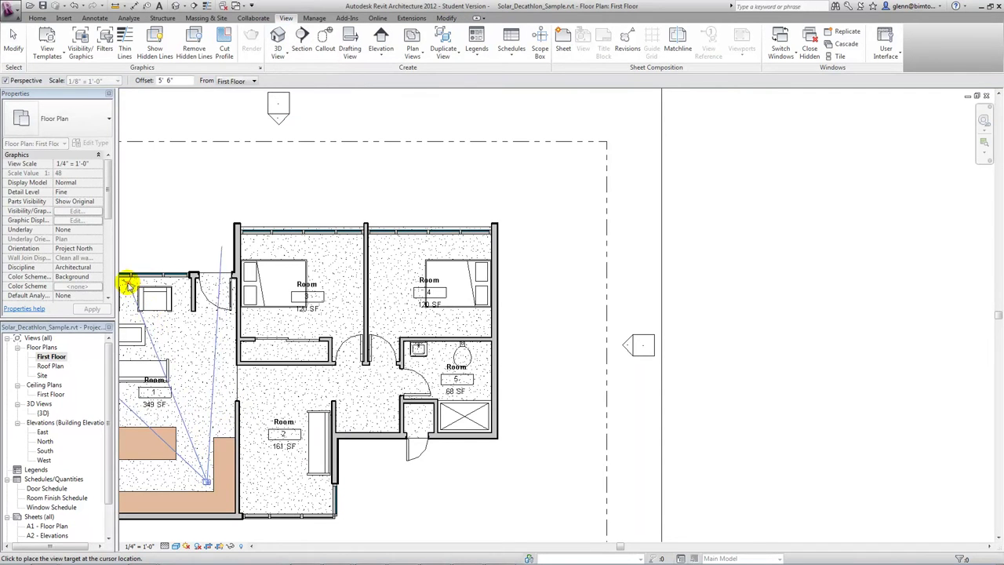
click(121, 249)
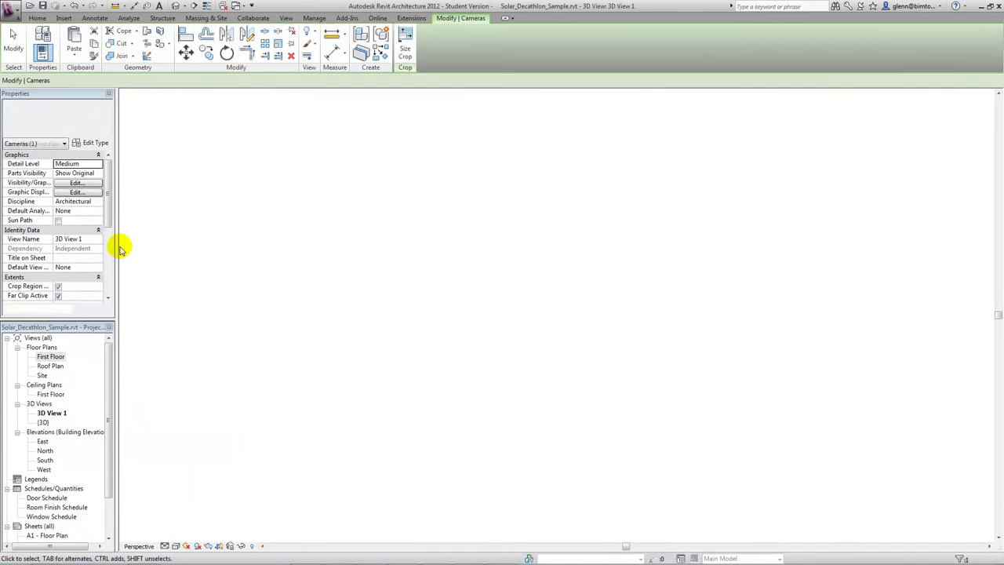
- Enlarge the camera view's crop region on all four sides to include the sofa, window walls and entrance door
drag(300, 339, 210, 339)
drag(412, 457, 411, 518)
drag(411, 220, 411, 182)
drag(613, 350, 666, 349)
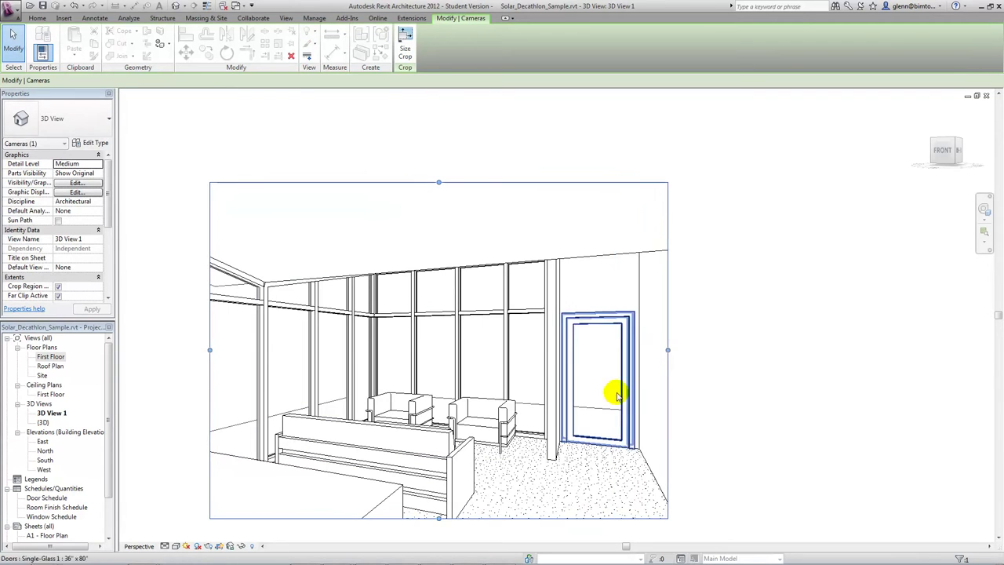
- Try the Shaded visual style on the camera view, and set it to Consistent Colors
click(177, 546)
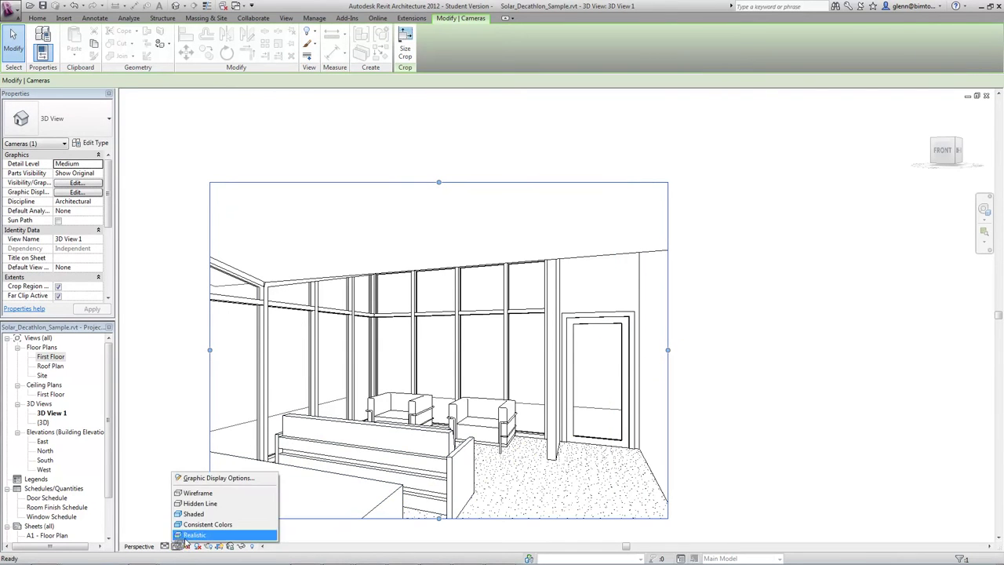
click(196, 515)
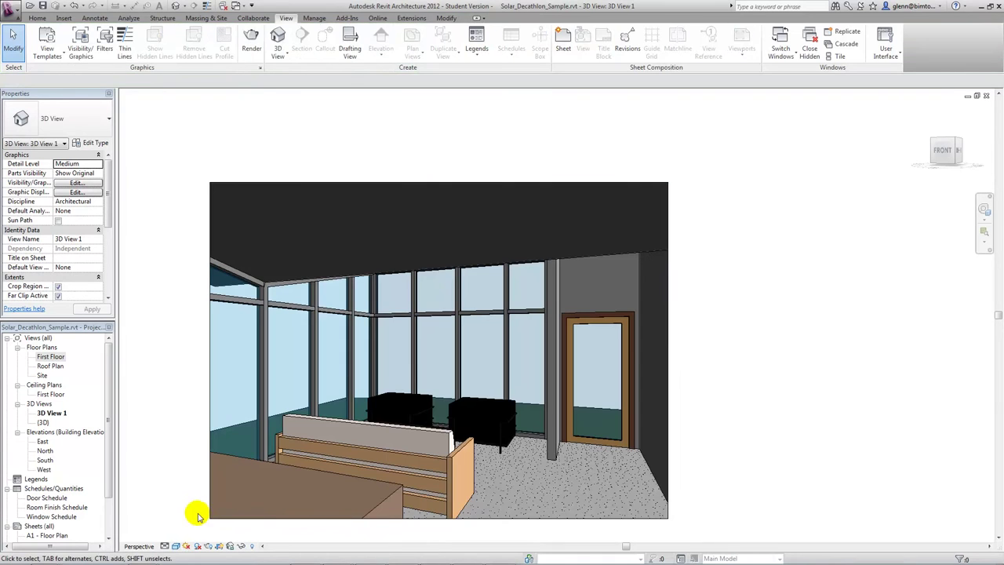
click(177, 546)
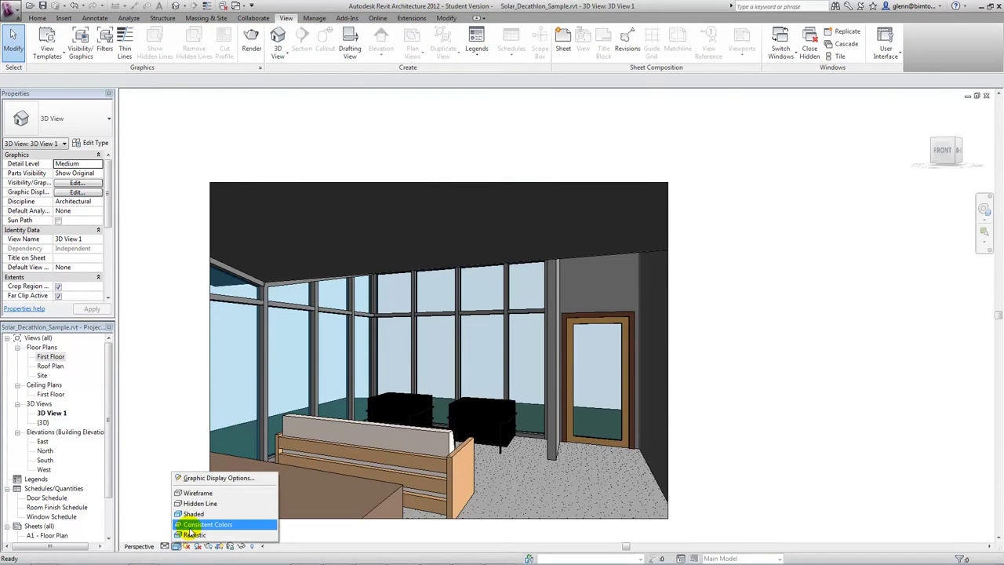
click(196, 524)
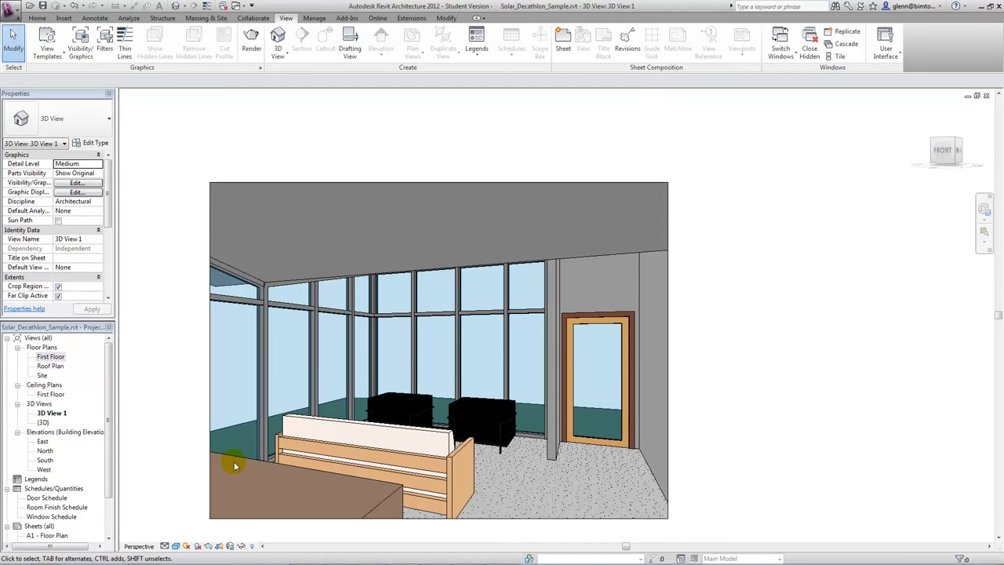
- Switch to the PowerPoint slide show and advance from detailed modeling to the full visualization list
key(alt+Tab)
key(alt+Tab)
key(alt+Tab)
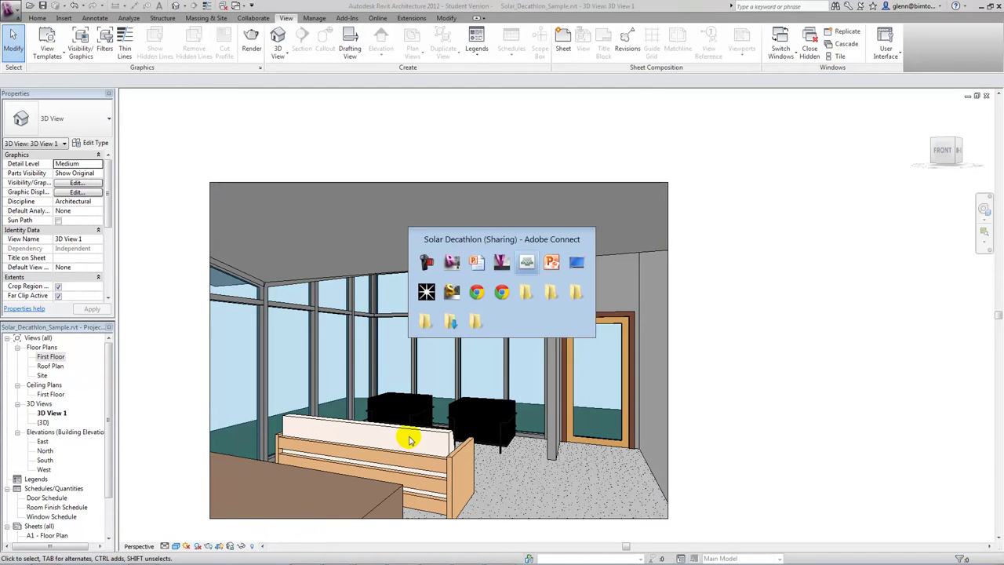
key(alt+Tab)
key(alt+Tab)
key(alt+Tab)
key(alt+Tab)
key(alt+Tab)
key(alt+Tab)
key(alt+Tab)
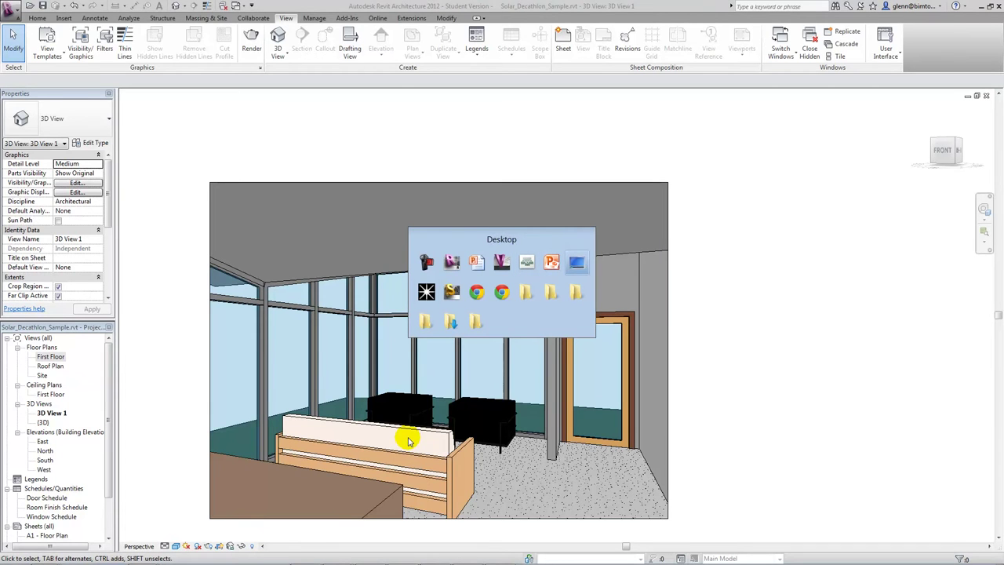
key(alt+Tab)
key(alt+Tab)
key(alt+Tab)
key(alt+Tab)
key(alt+Tab)
key(alt+Tab)
key(alt+Tab)
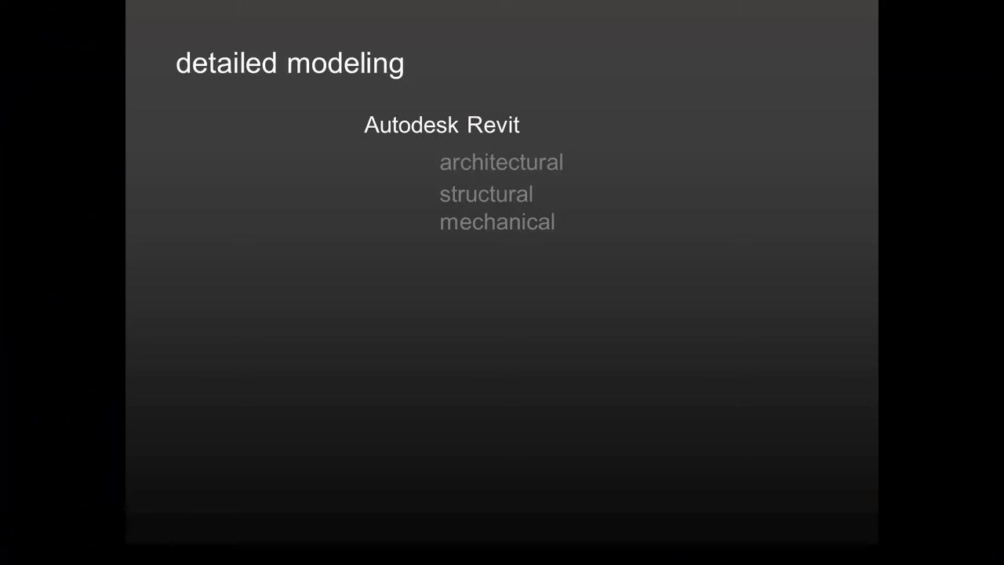
key(Right)
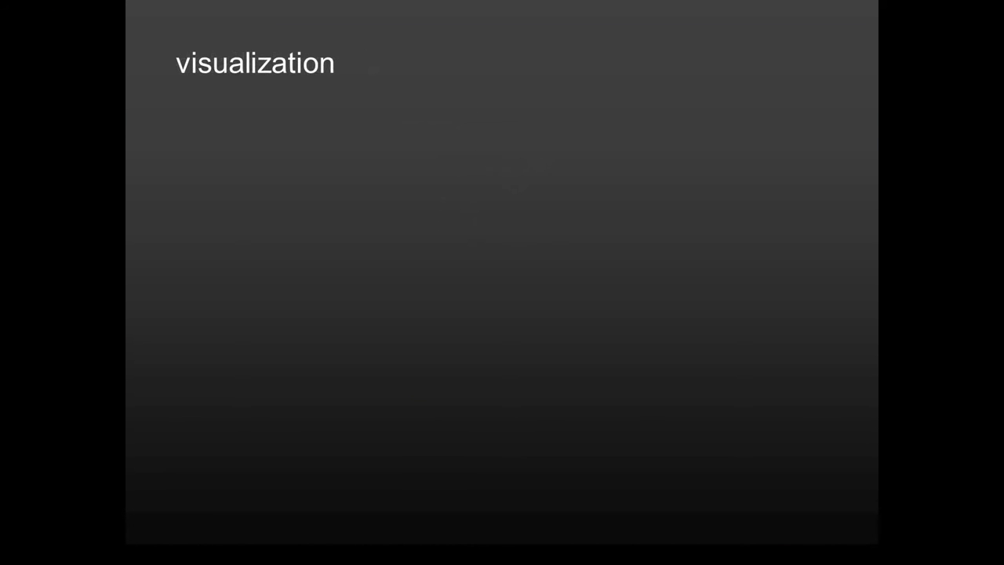
key(Right)
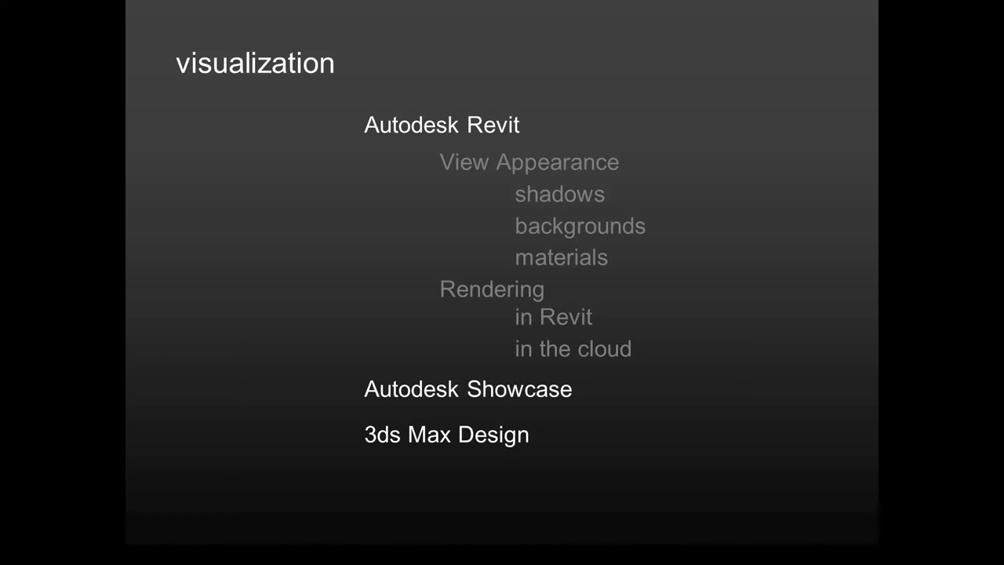
- Switch back to Revit and open the {3D} view
key(alt+Tab)
key(alt+Tab)
key(alt+Tab)
key(alt+Tab)
key(alt+Tab)
key(alt+Tab)
key(alt+Tab)
key(alt+Tab)
key(alt+Tab)
key(alt+Tab)
key(alt+Tab)
key(alt+Tab)
key(alt+Tab)
key(alt+Tab)
key(alt+Tab)
key(alt+Tab)
key(alt+Tab)
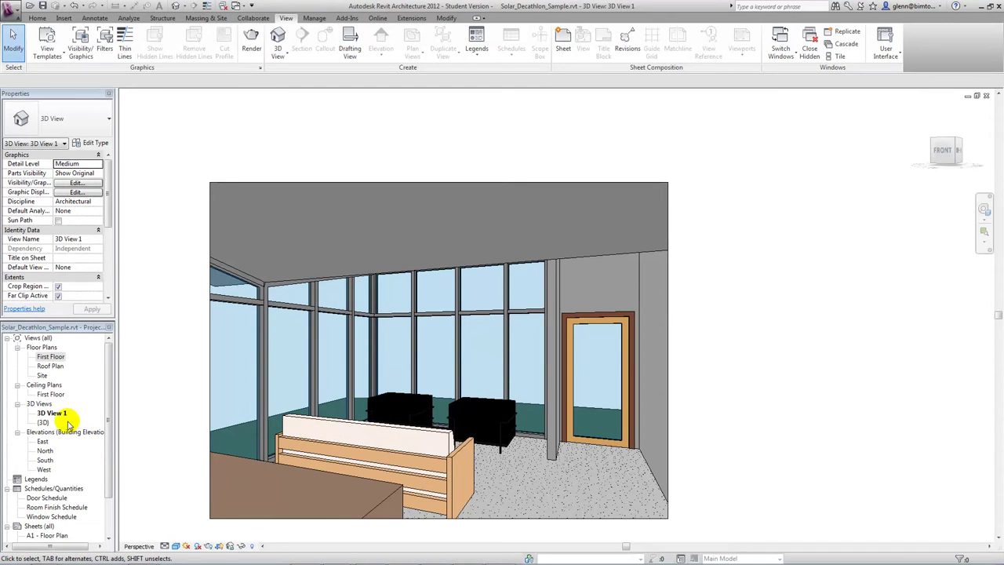
double_click(43, 422)
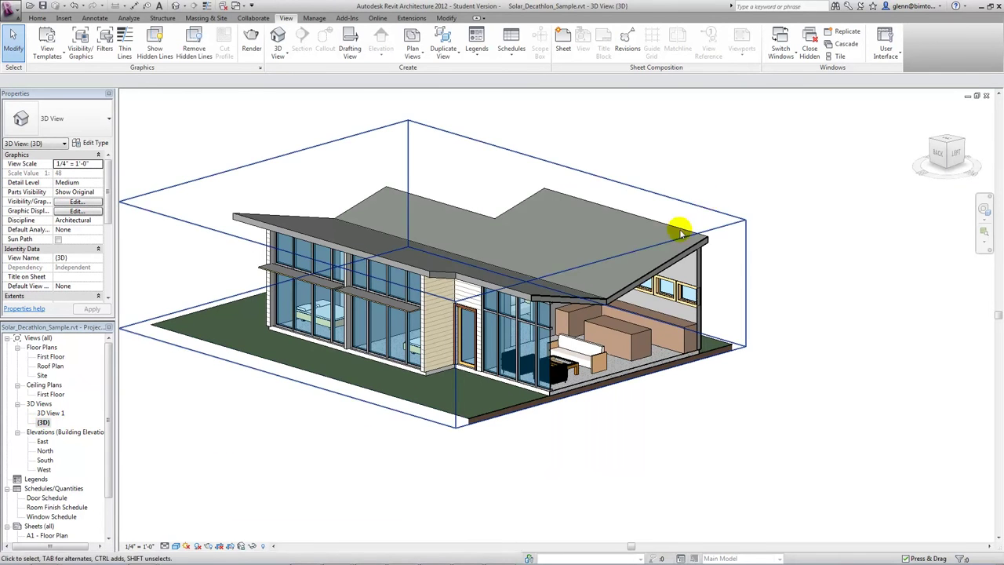
- Extend the section box outward past the living room end so it encloses the whole house, and deselect it
click(614, 256)
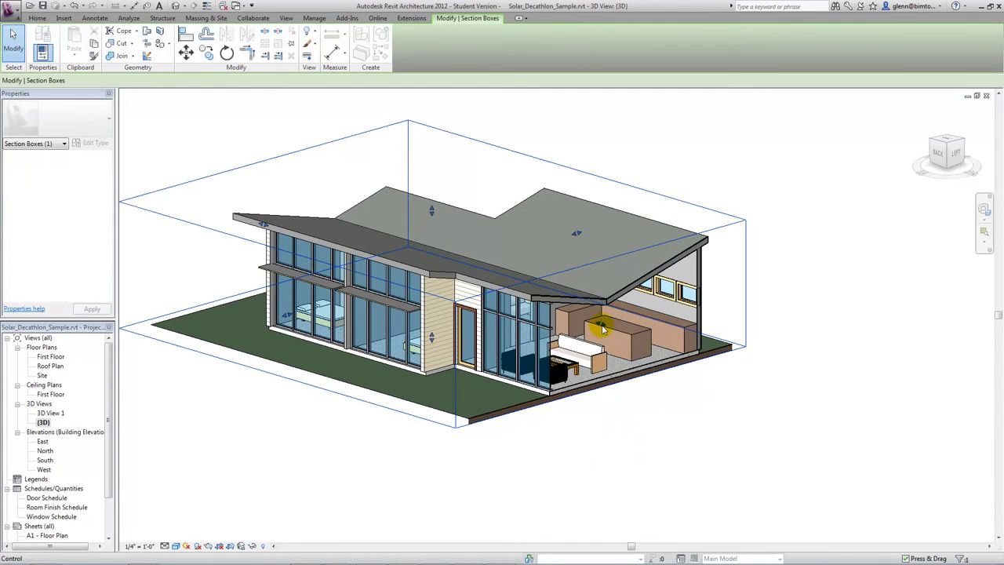
drag(614, 256, 769, 385)
click(421, 454)
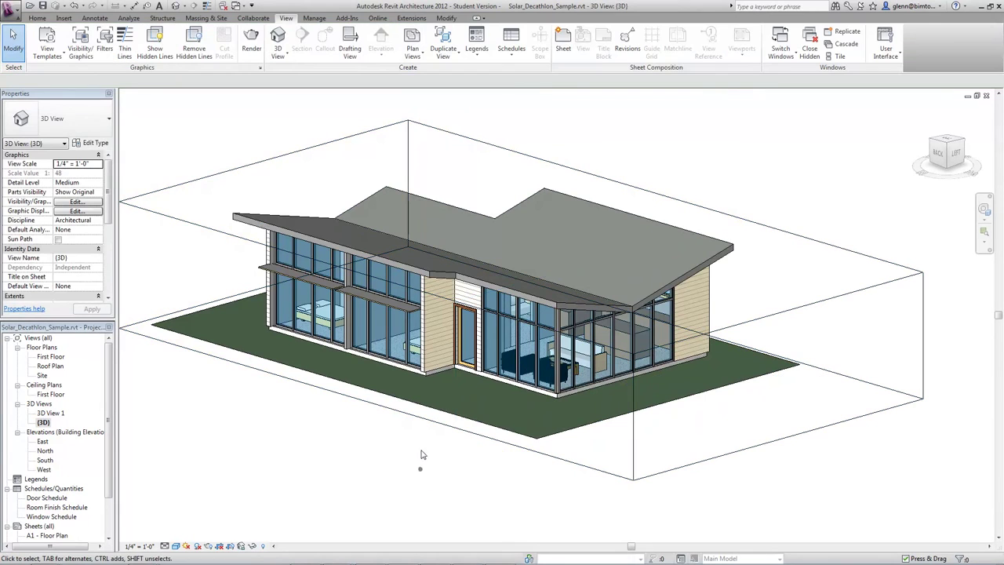
- Place a perspective camera in the First Floor plan, outside the upper-left corner, aimed diagonally across the house past its lower-right corner
double_click(50, 356)
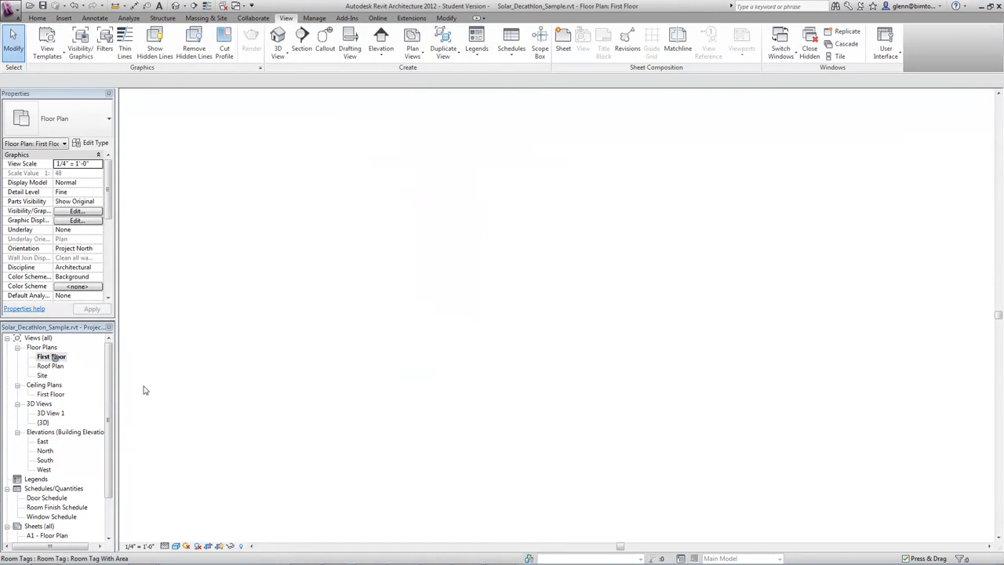
key(z)
key(f)
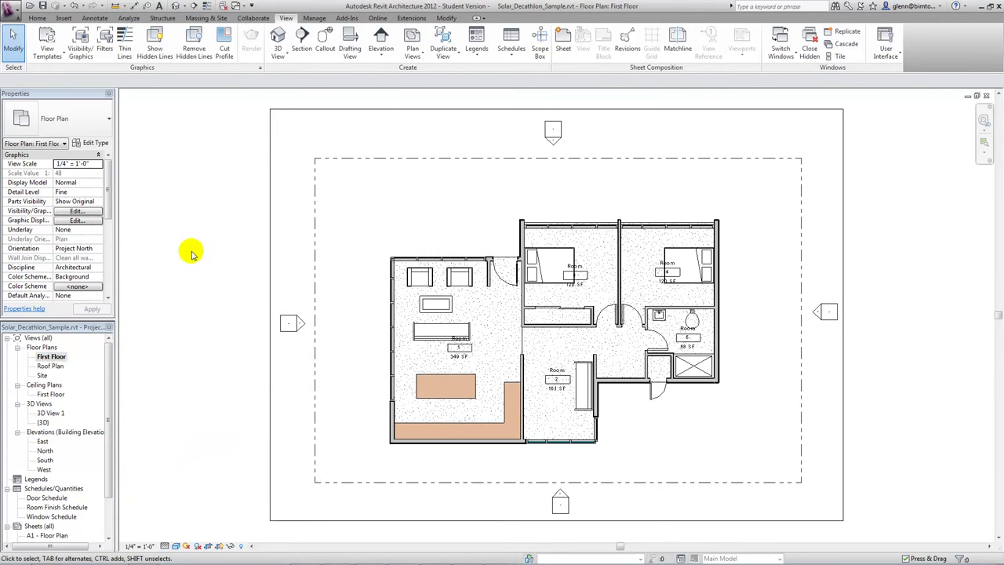
click(277, 52)
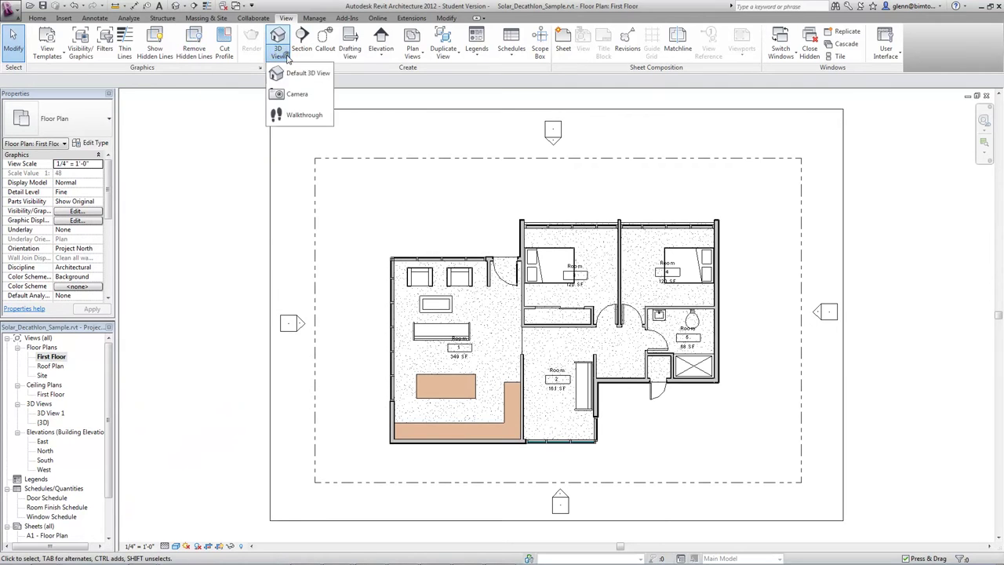
click(286, 92)
click(294, 129)
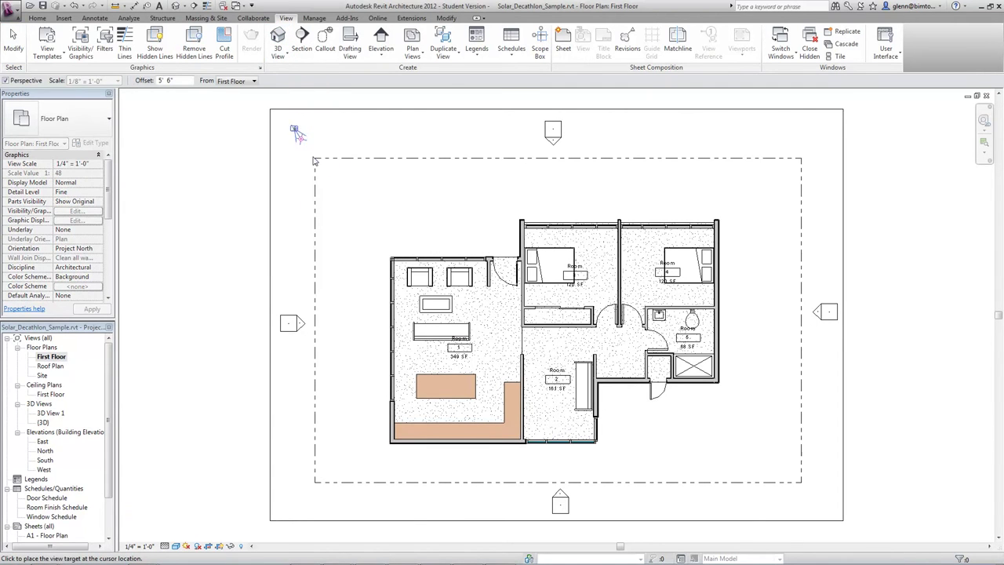
click(715, 502)
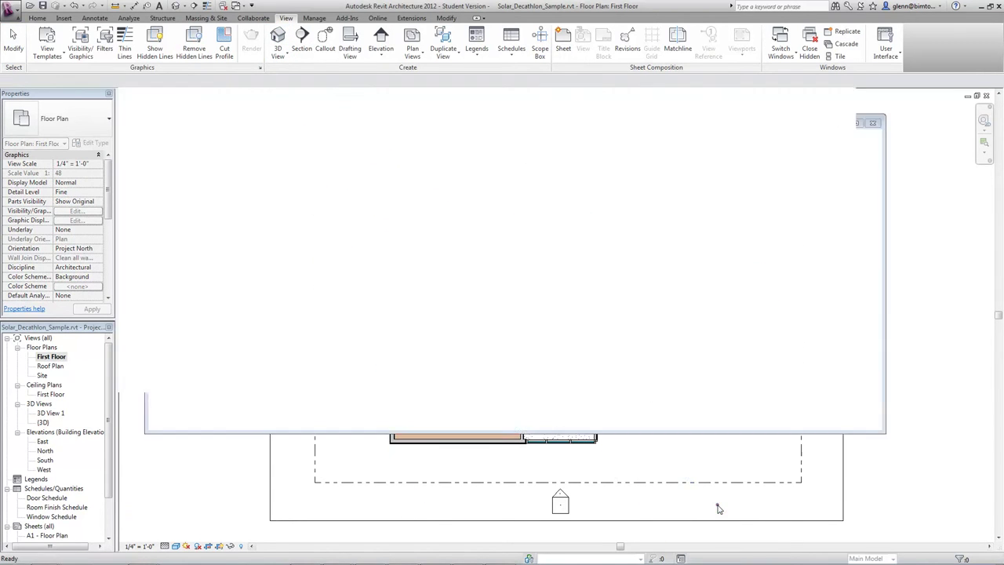
- Extend the new camera view's crop region on its left, right and upper sides to frame the whole house
scroll(616, 437, down, 3)
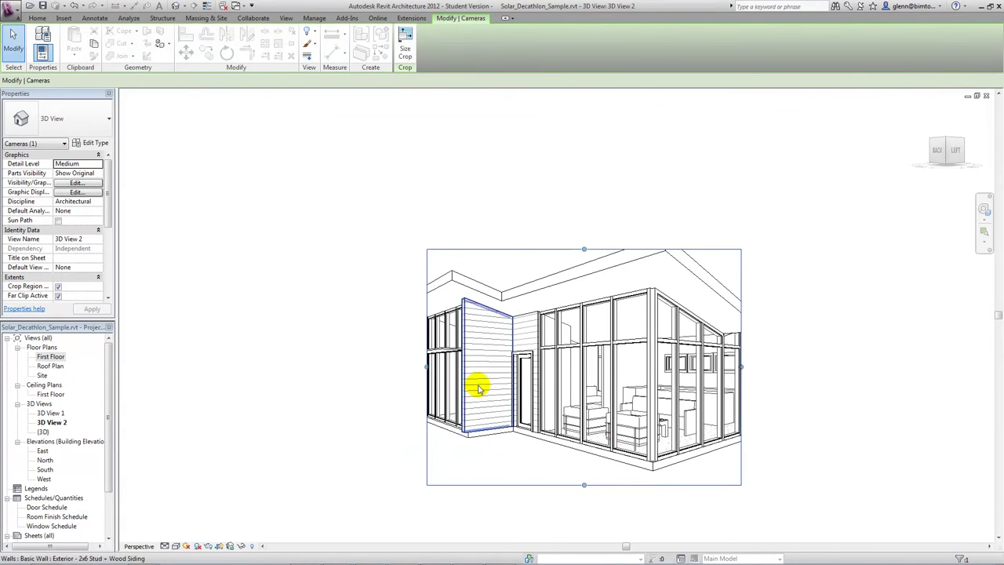
drag(424, 367, 326, 366)
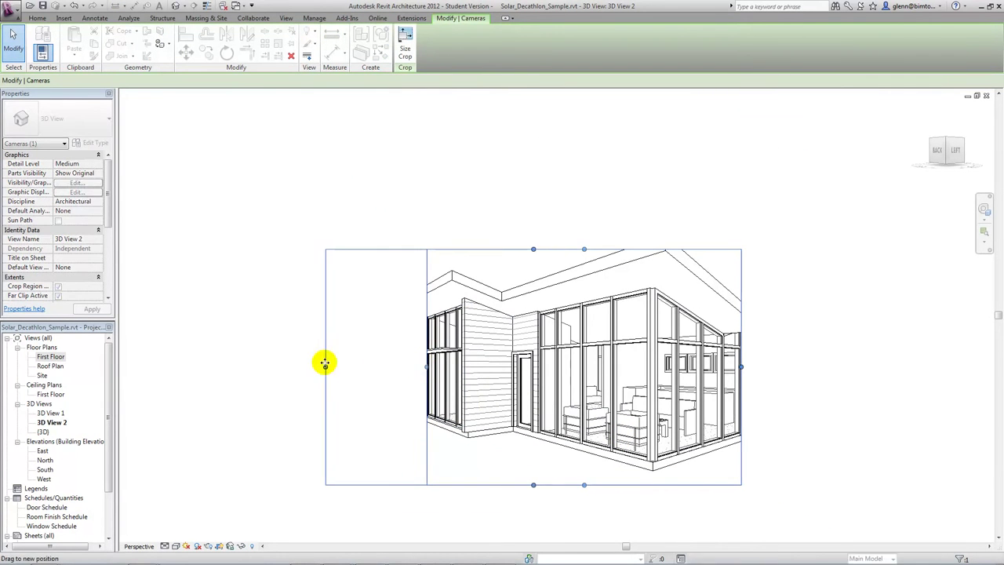
drag(741, 367, 865, 396)
drag(596, 251, 594, 207)
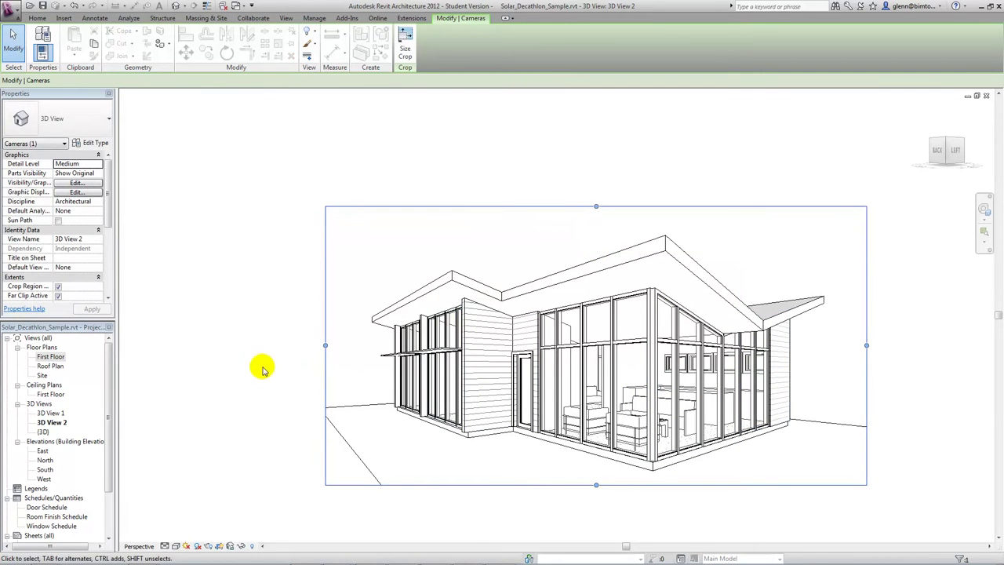
- Turn on shadows in the exterior camera view and, after trying Shaded, set the visual style to Realistic
click(198, 546)
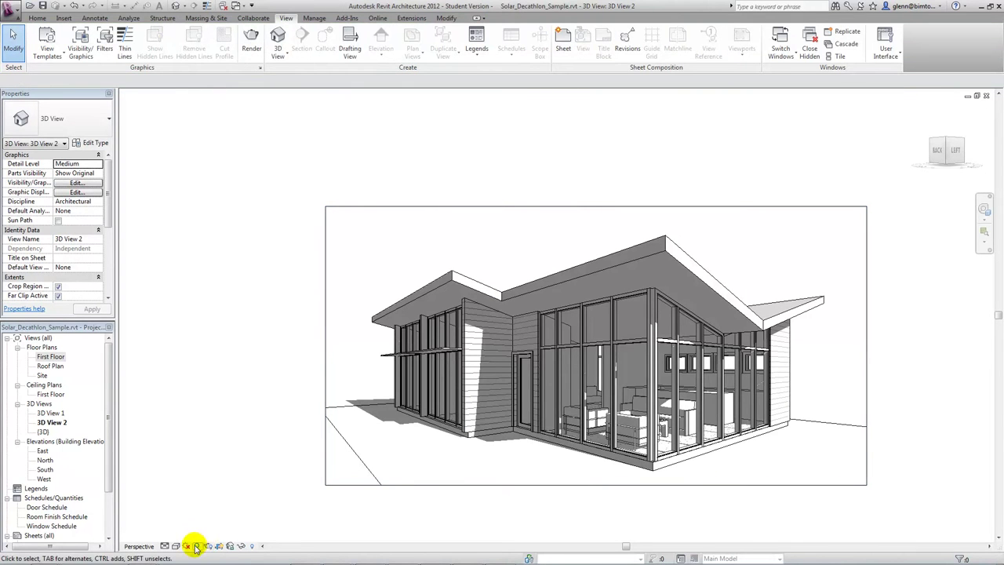
click(177, 547)
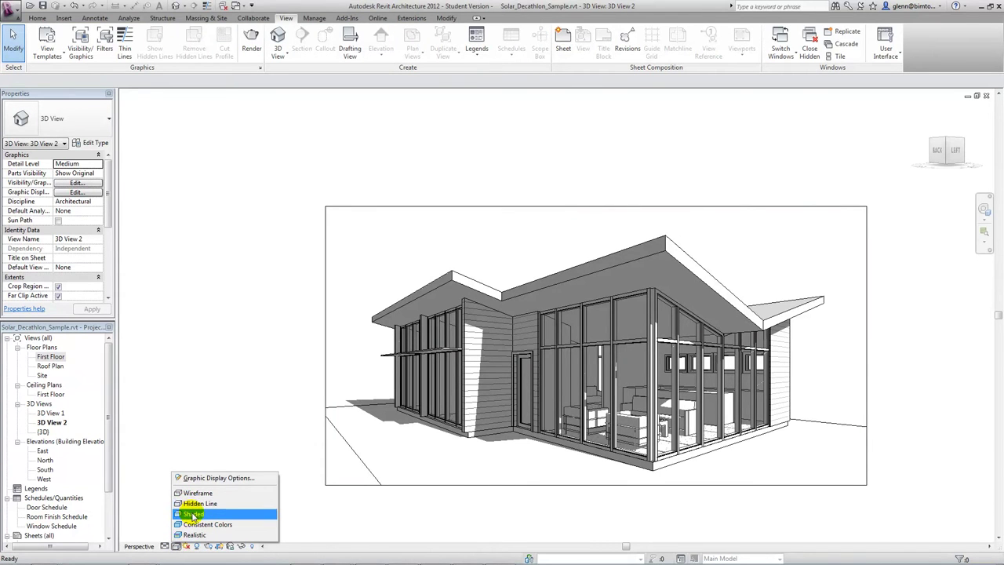
click(192, 514)
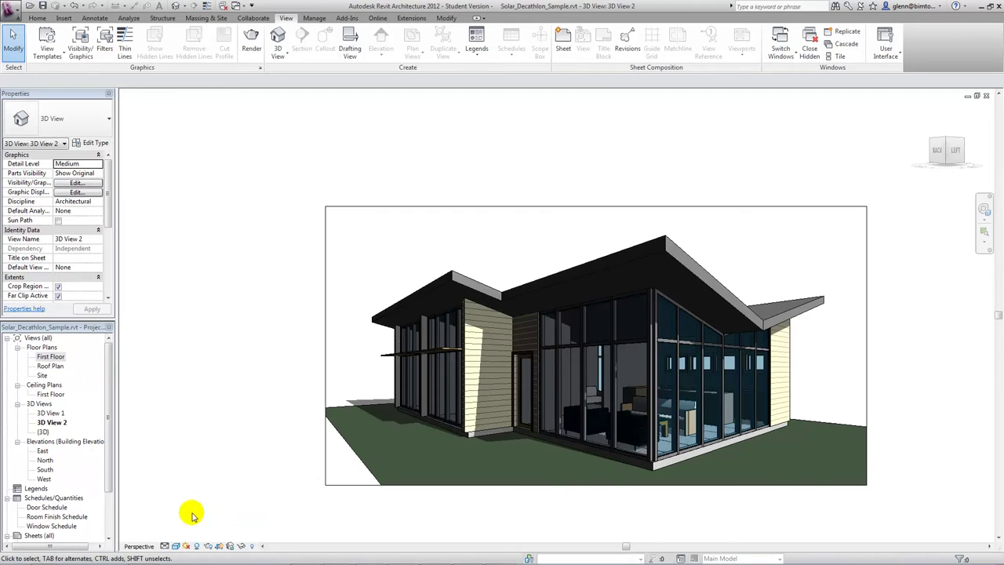
click(177, 547)
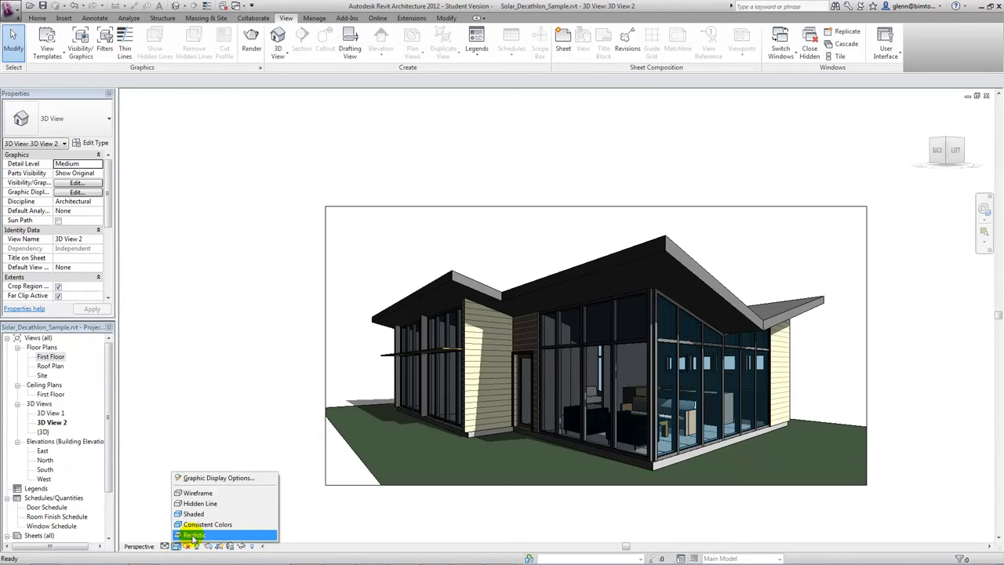
click(192, 537)
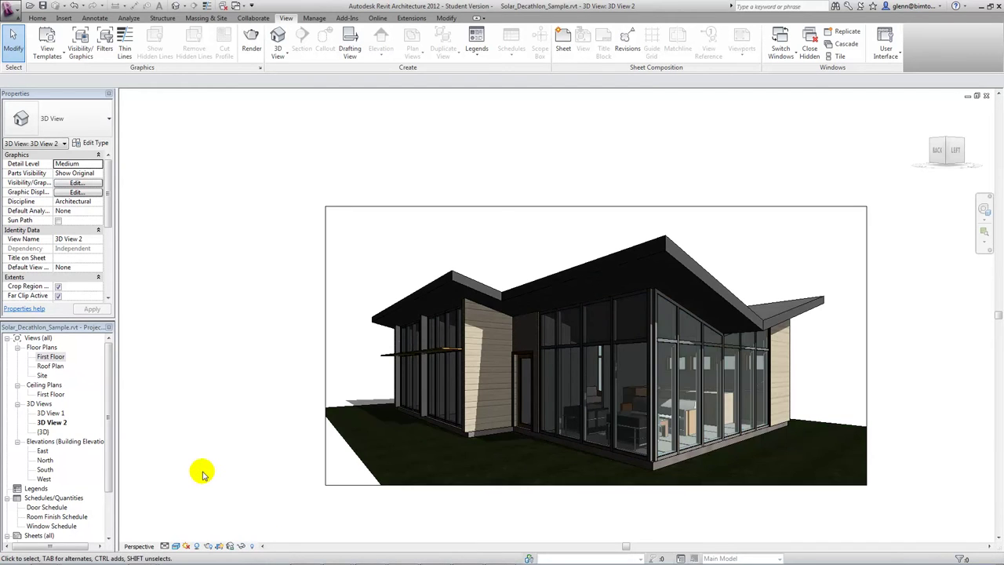
- Examine the wood siding and entry door up close, and orbit the camera view to see the house from above and back at eye level
scroll(614, 312, down, 1)
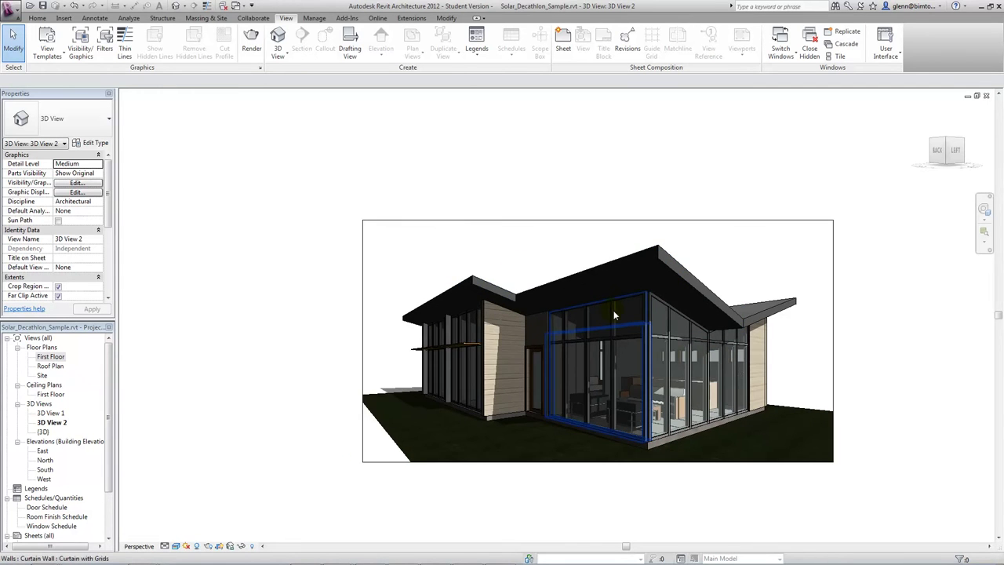
scroll(593, 329, up, 5)
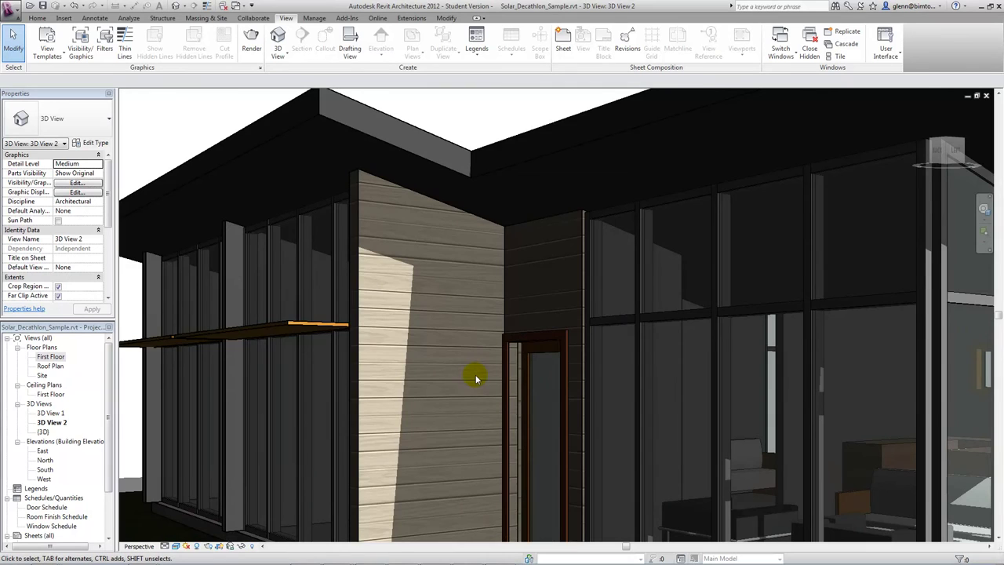
scroll(475, 378, down, 5)
scroll(475, 378, down, 2)
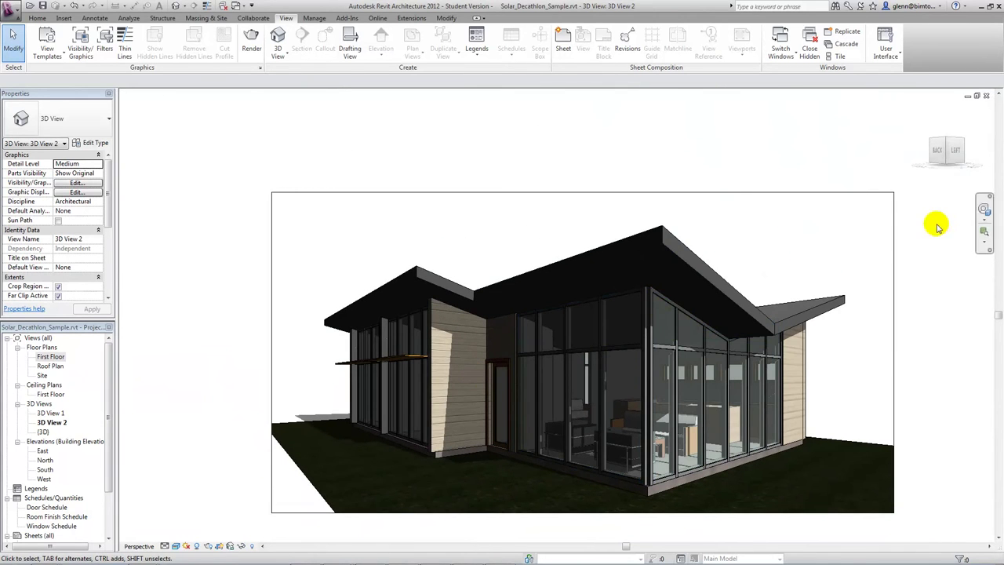
click(985, 210)
mouse_move(750, 316)
mouse_down()
mouse_move(713, 329)
mouse_move(746, 332)
mouse_up()
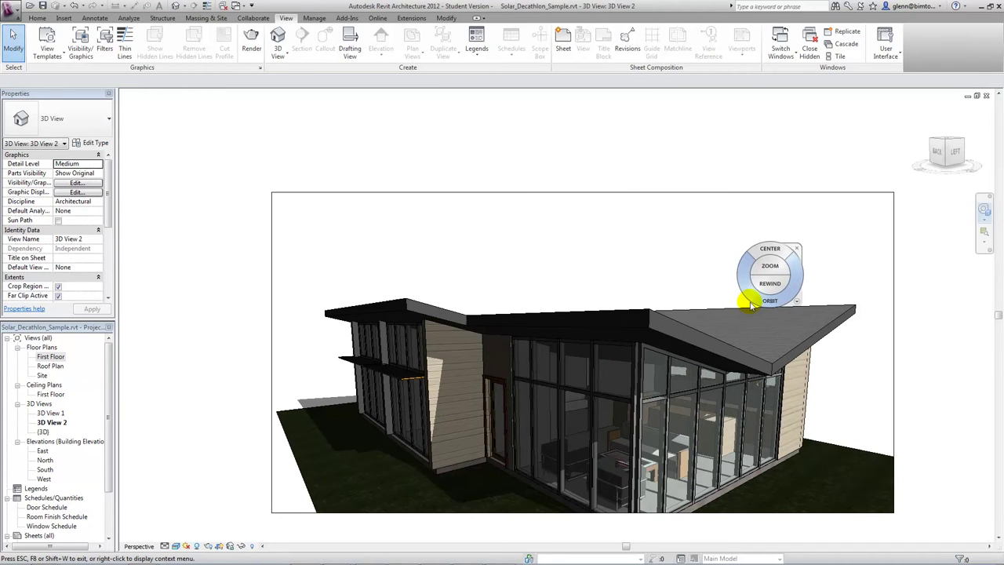
drag(752, 305, 752, 285)
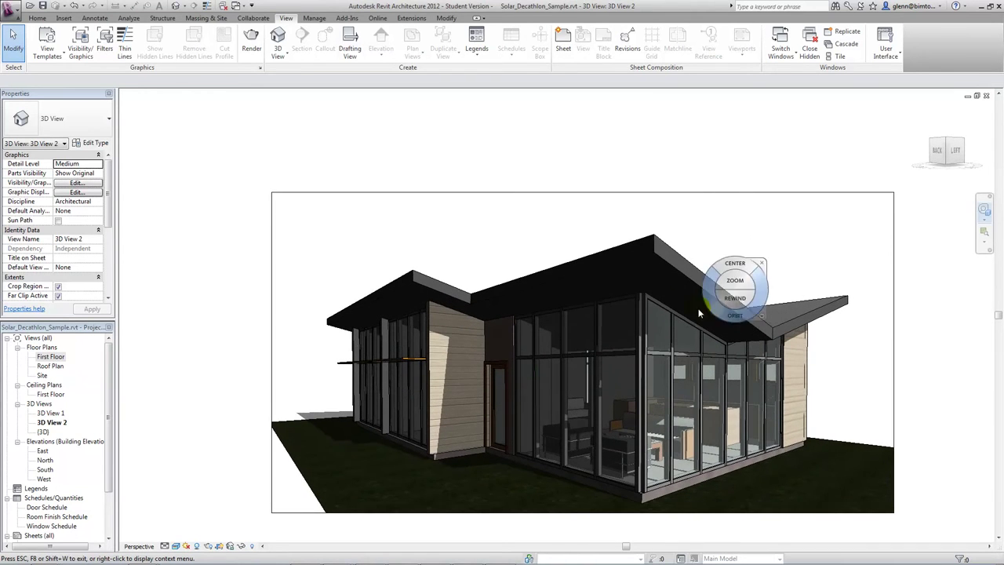
- Set the camera view's background to Gradient in the graphic display options
click(176, 547)
click(198, 479)
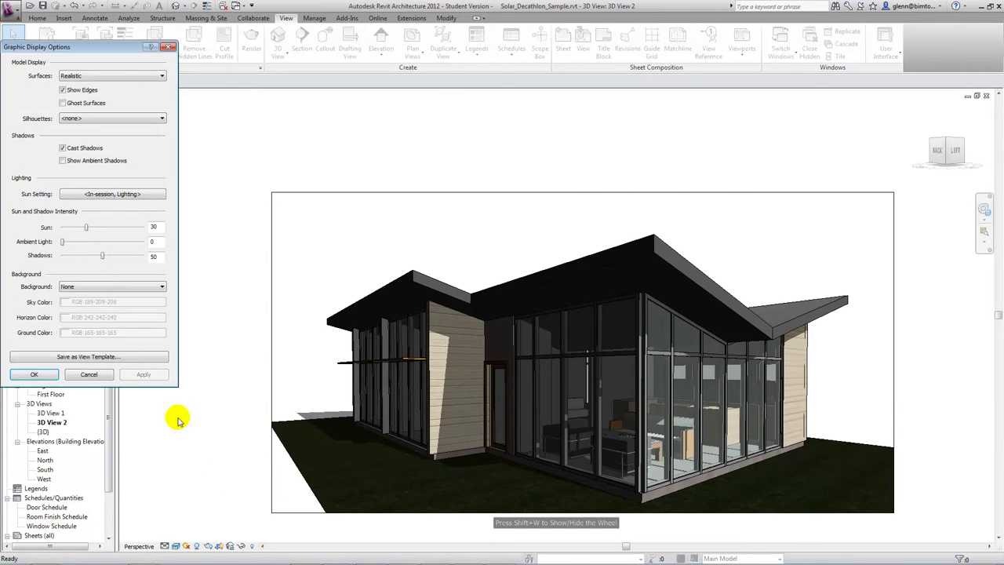
click(97, 287)
click(98, 302)
click(133, 375)
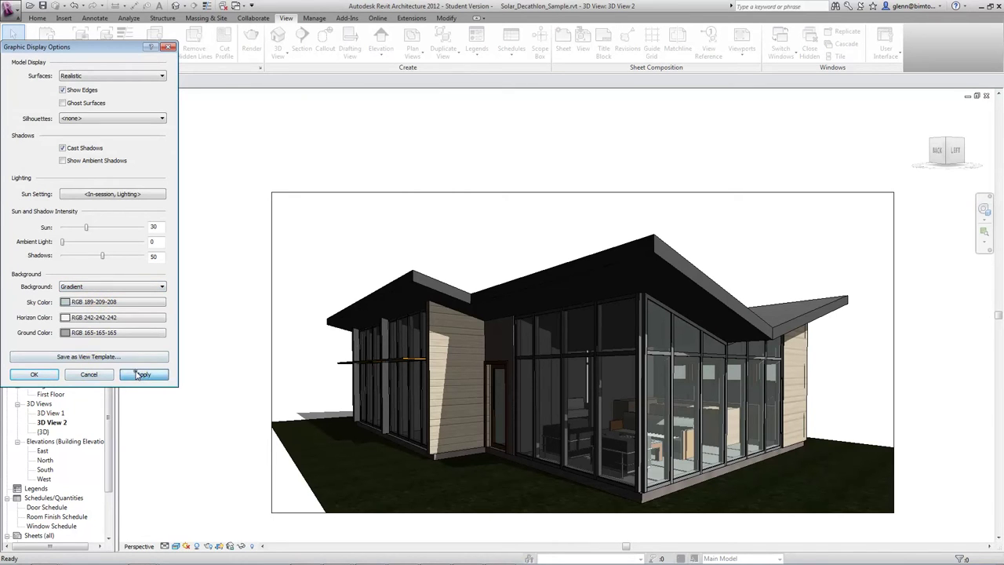
click(34, 374)
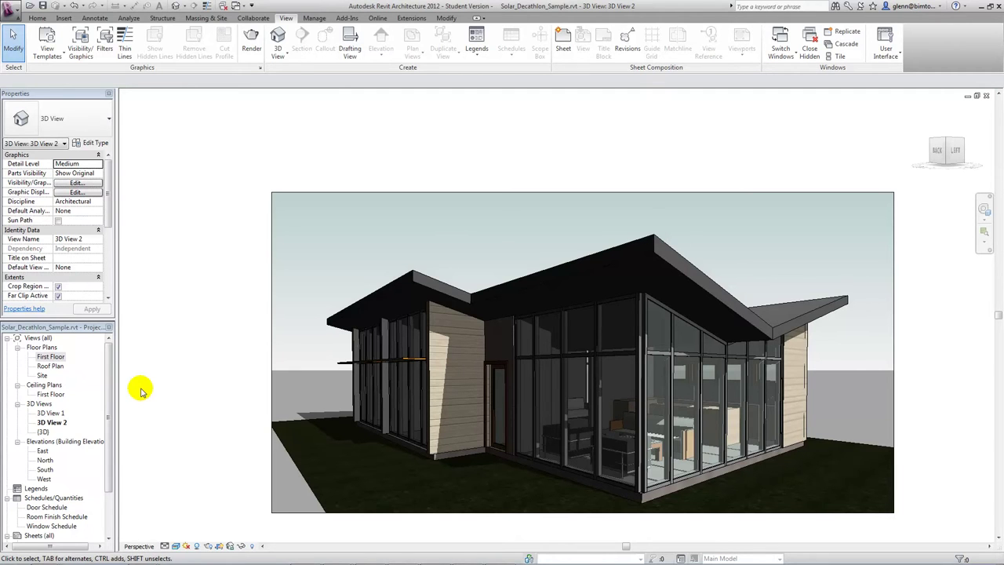
- Look through the export formats for the FBX option and leave without exporting
click(19, 14)
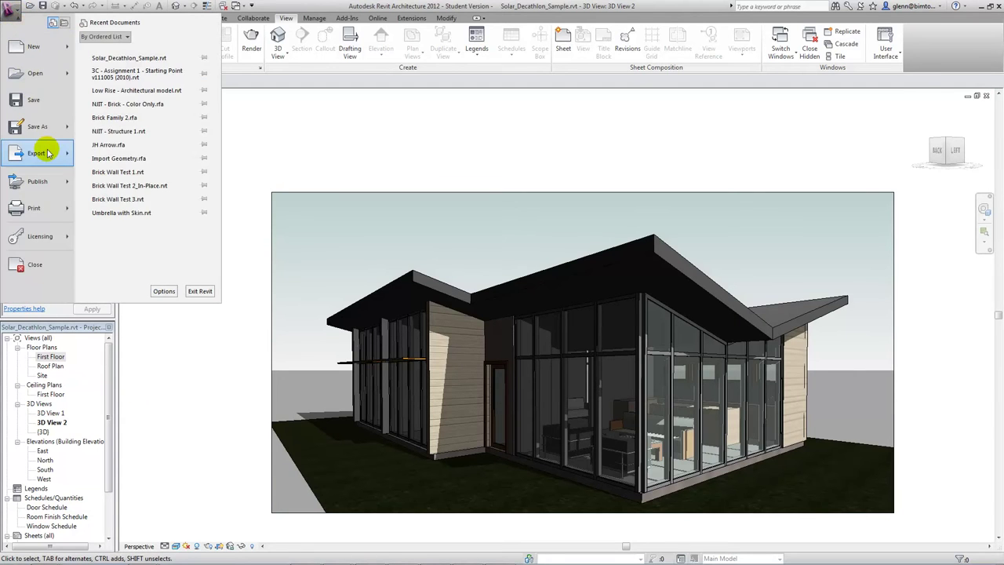
mouse_move(47, 153)
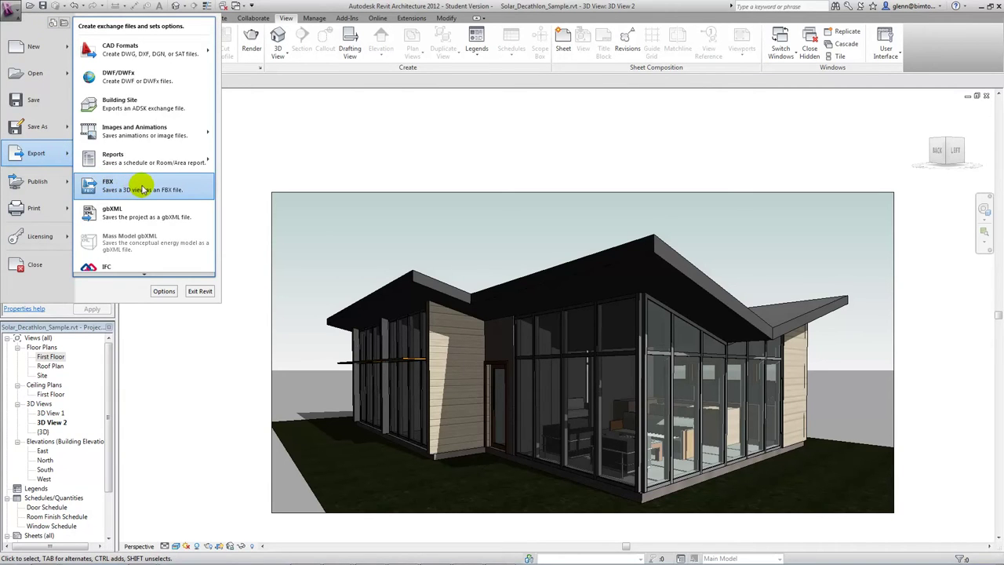
click(203, 338)
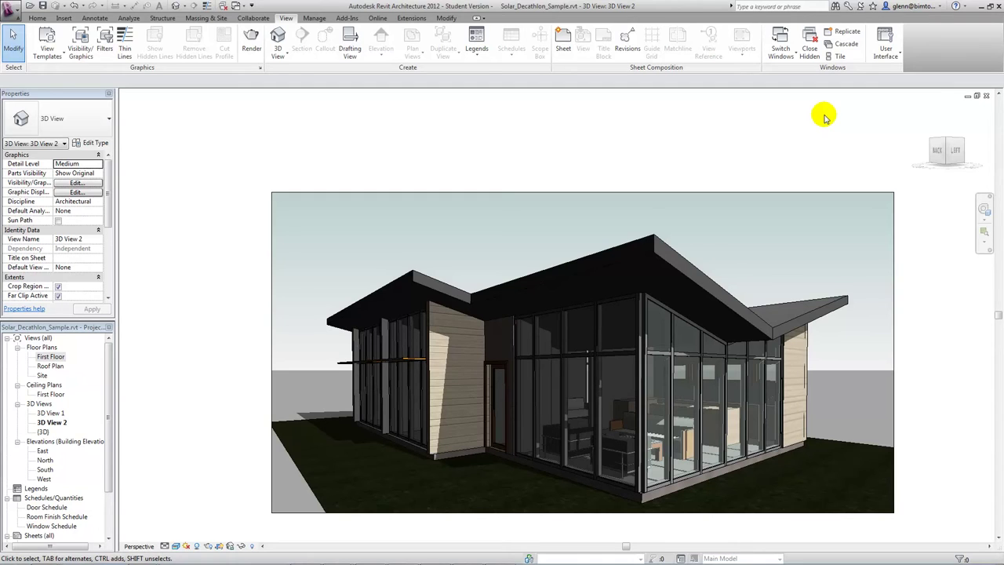
- Minimize Revit and switch to the Solar_Decathlon_Sample_Showcase scene in Autodesk Showcase
click(983, 7)
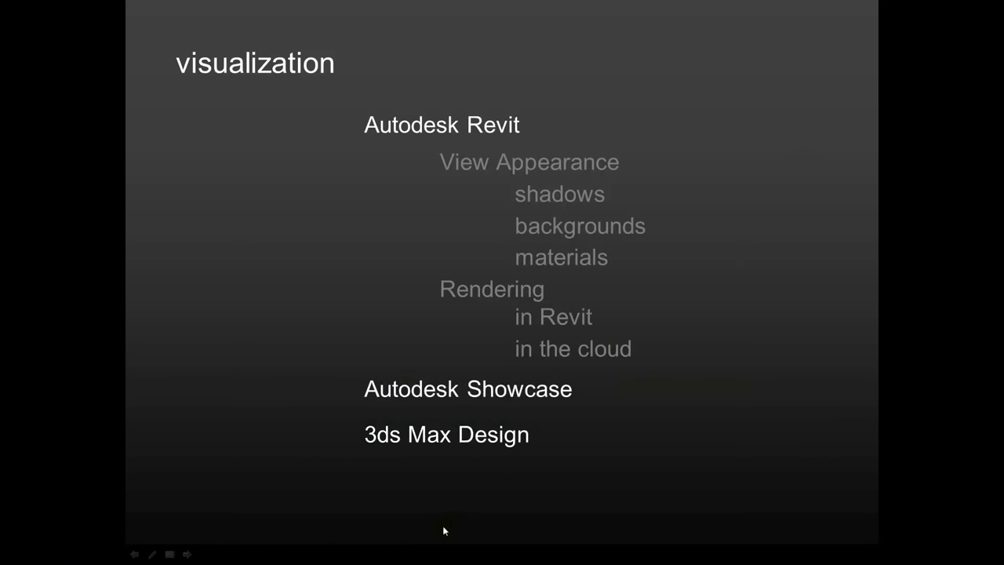
key(alt+Tab)
key(Tab)
key(Tab)
key(Tab)
key(Tab)
key(Tab)
key(Tab)
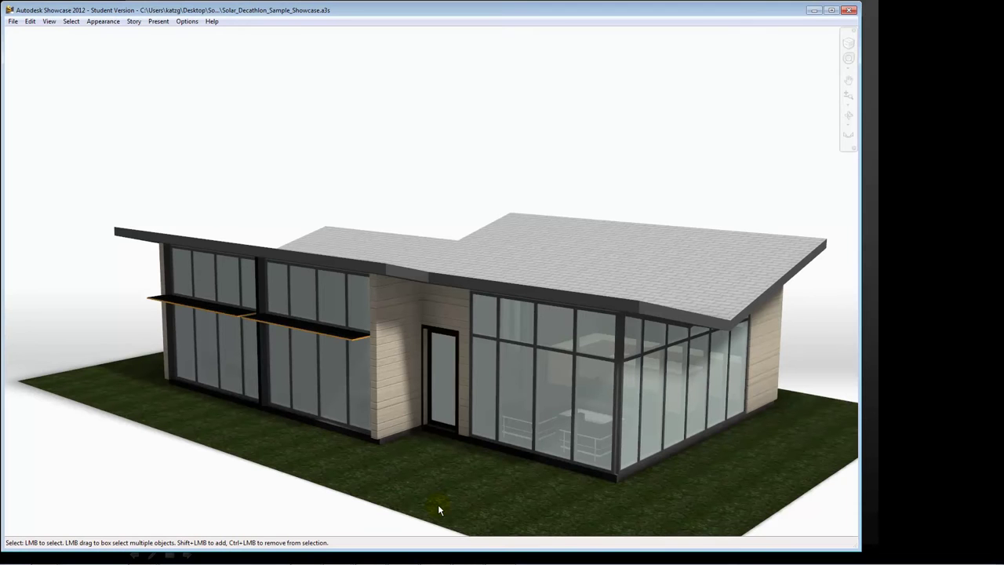
- Examine the house in the Showcase scene by zooming out and orbiting around the glazed living room corner
click(365, 181)
click(366, 178)
scroll(366, 179, down, 3)
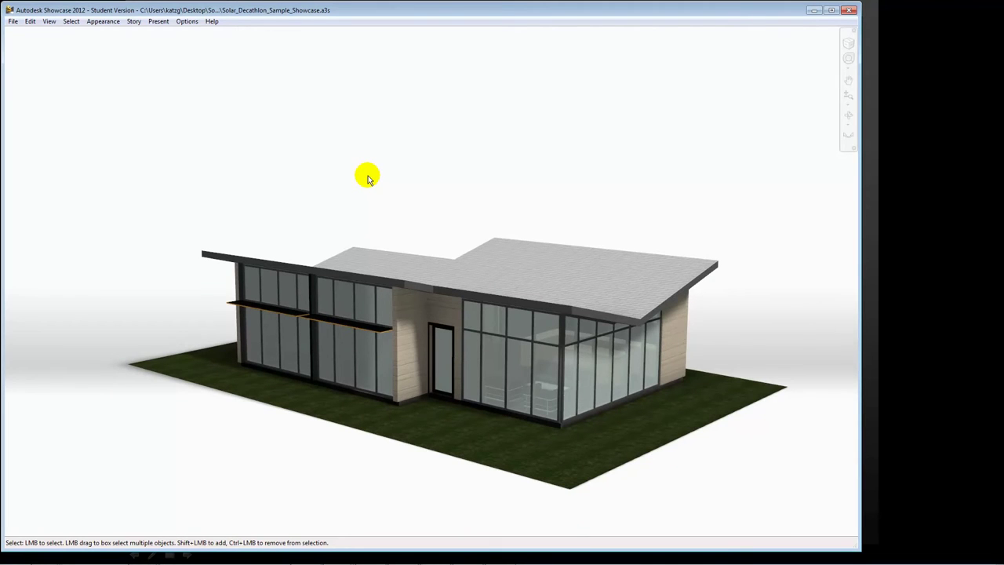
click(366, 177)
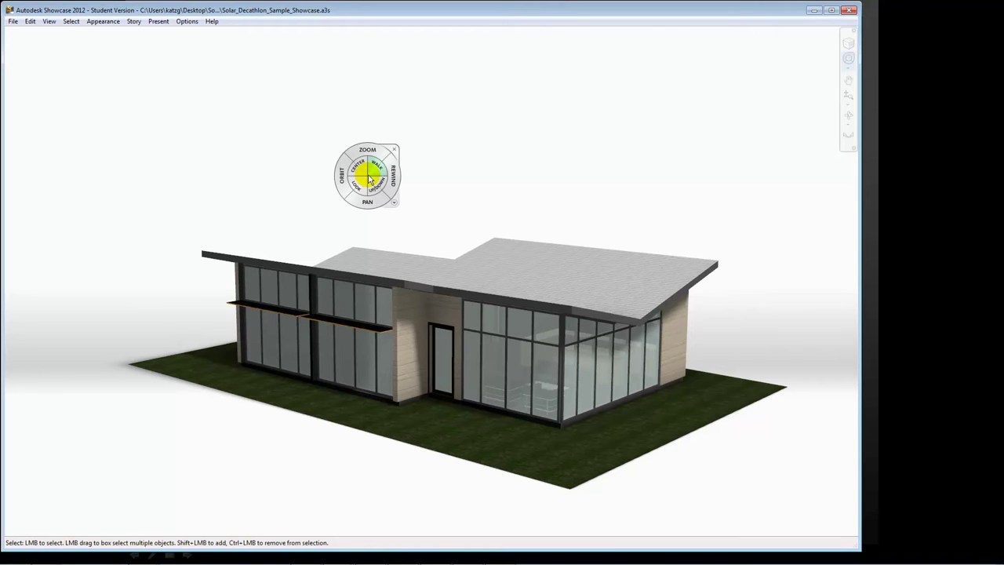
click(352, 180)
mouse_move(341, 185)
mouse_down()
mouse_move(240, 175)
mouse_move(227, 152)
mouse_move(371, 199)
mouse_move(387, 184)
mouse_move(308, 188)
mouse_up()
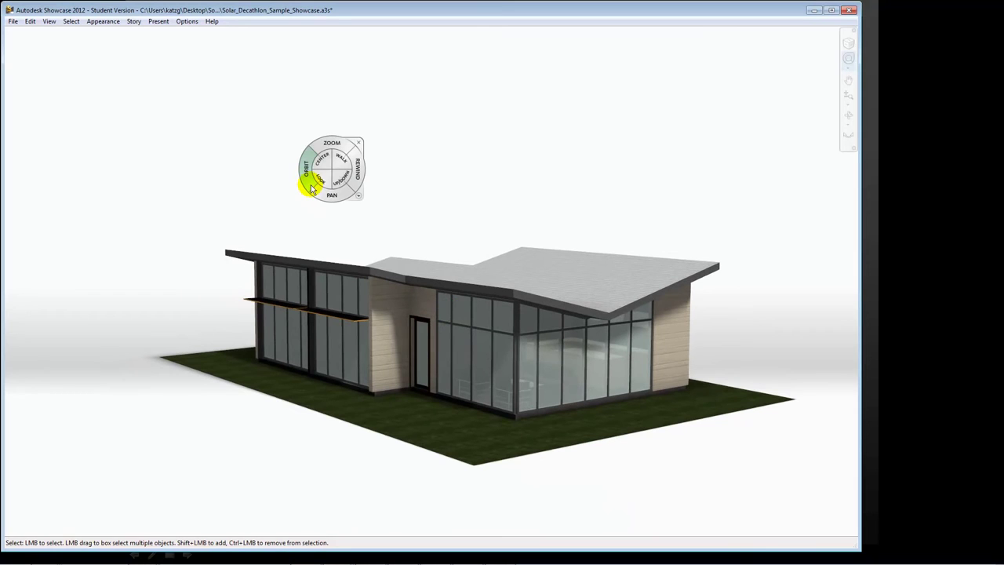
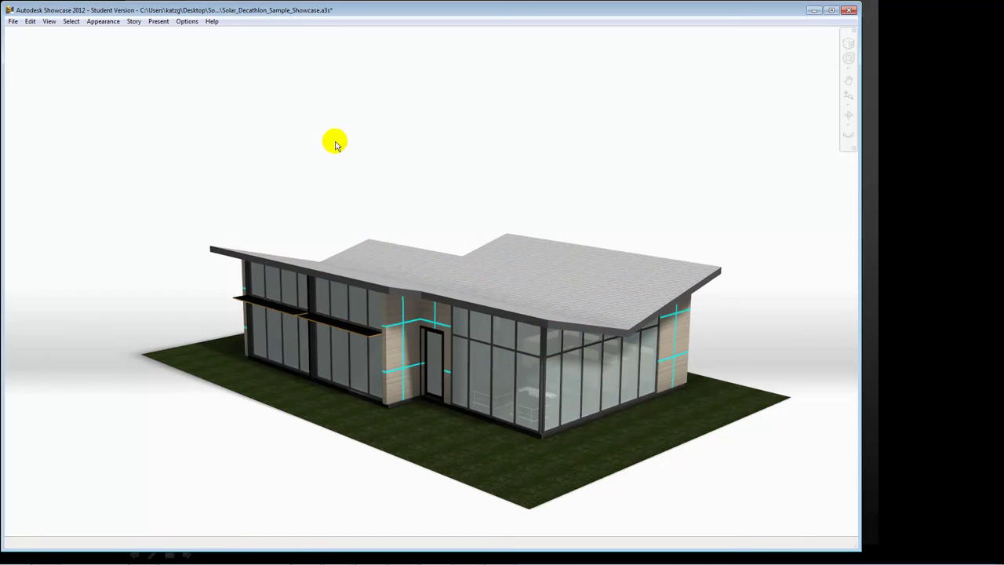
- Open the material library and expand the Siding category within Autodesk Materials
click(99, 24)
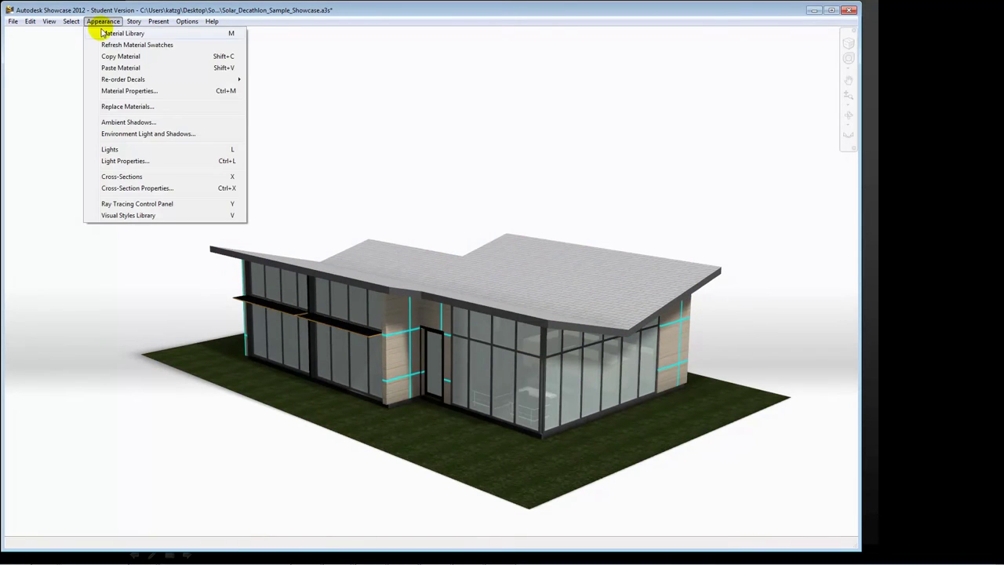
click(102, 33)
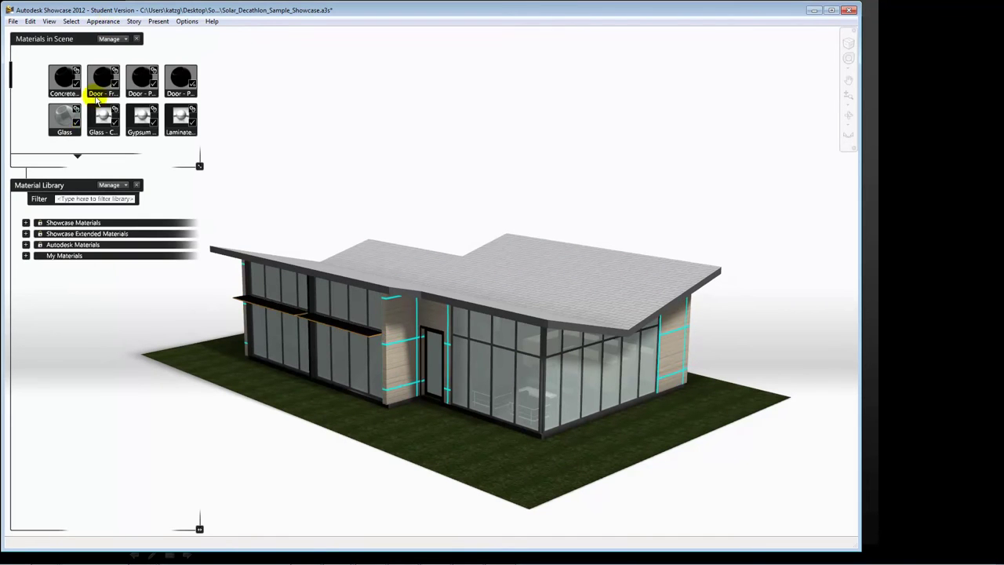
click(35, 255)
click(26, 256)
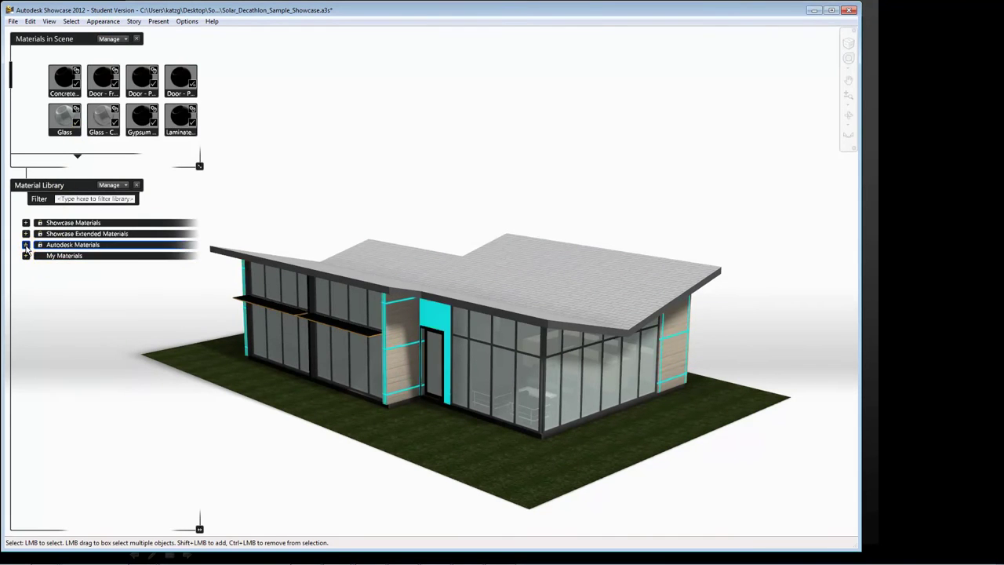
click(27, 244)
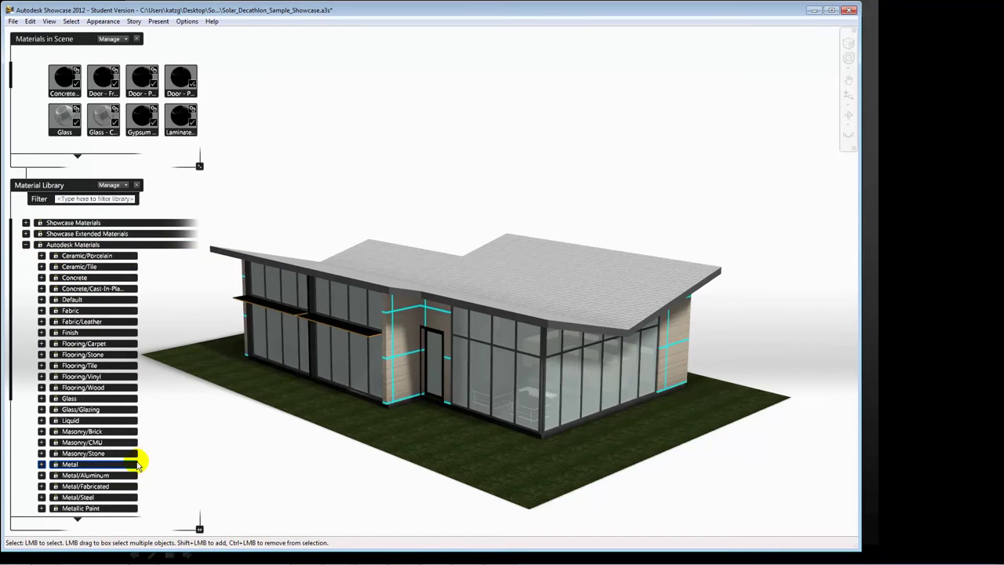
scroll(93, 408, down, 3)
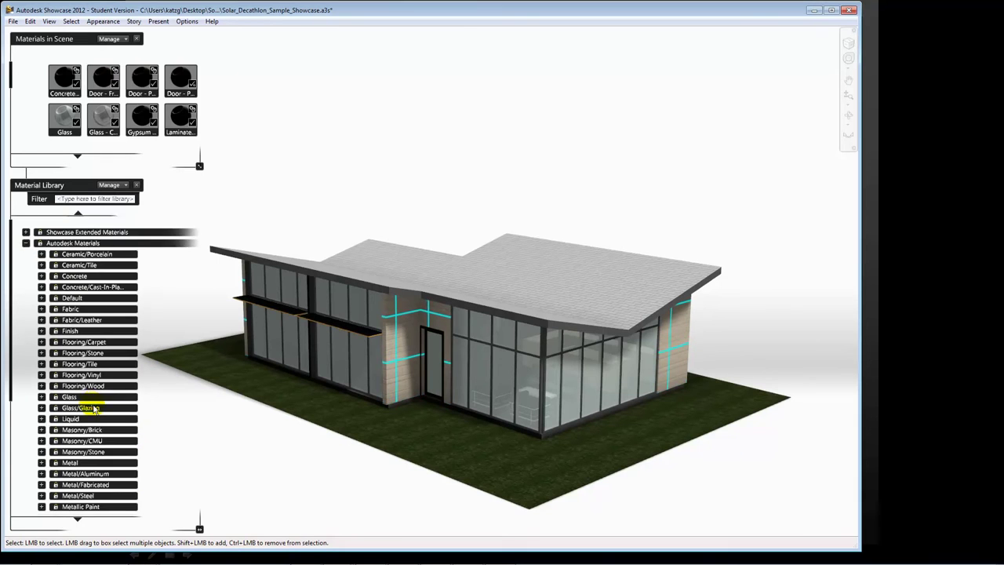
scroll(95, 406, down, 1)
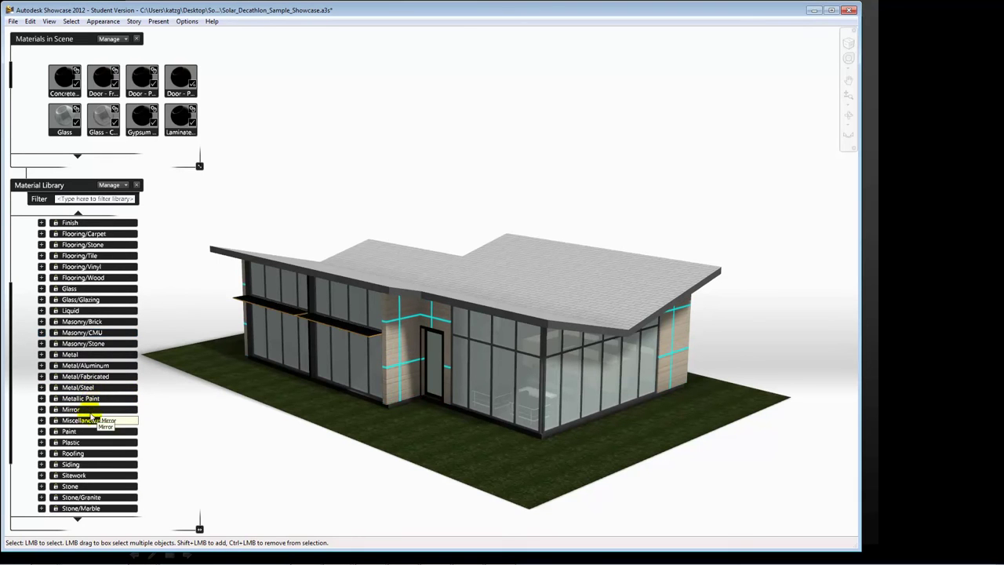
click(41, 465)
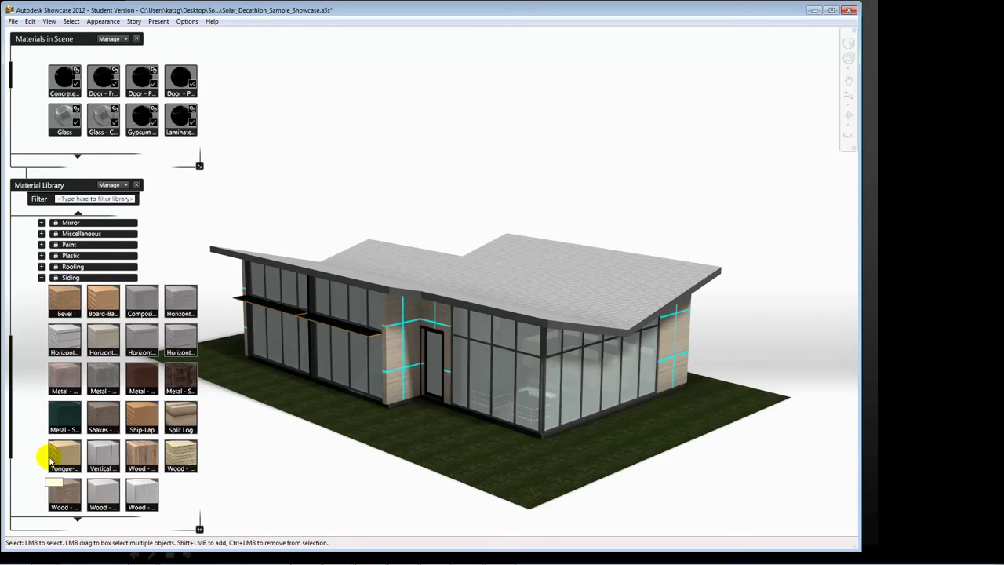
- Try a metal siding, two wood sidings and the board-and-batten siding on the selected exterior walls, zooming in to compare them
click(171, 382)
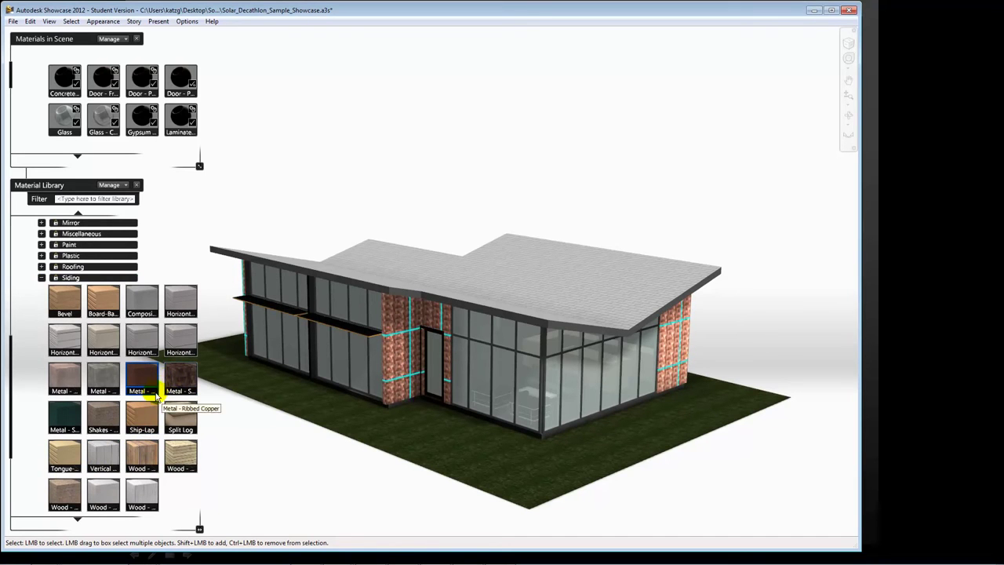
click(177, 453)
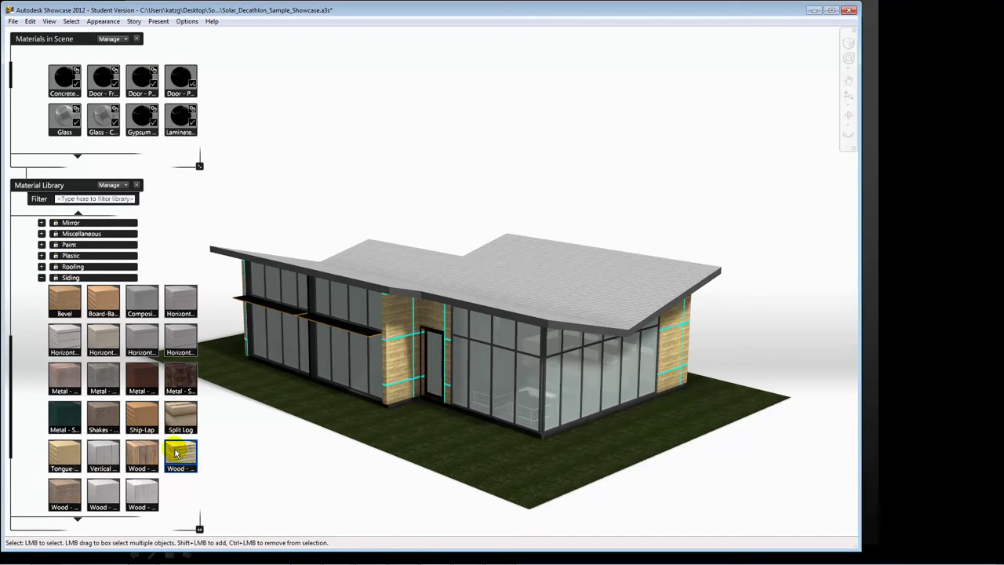
scroll(332, 411, up, 5)
scroll(387, 389, up, 3)
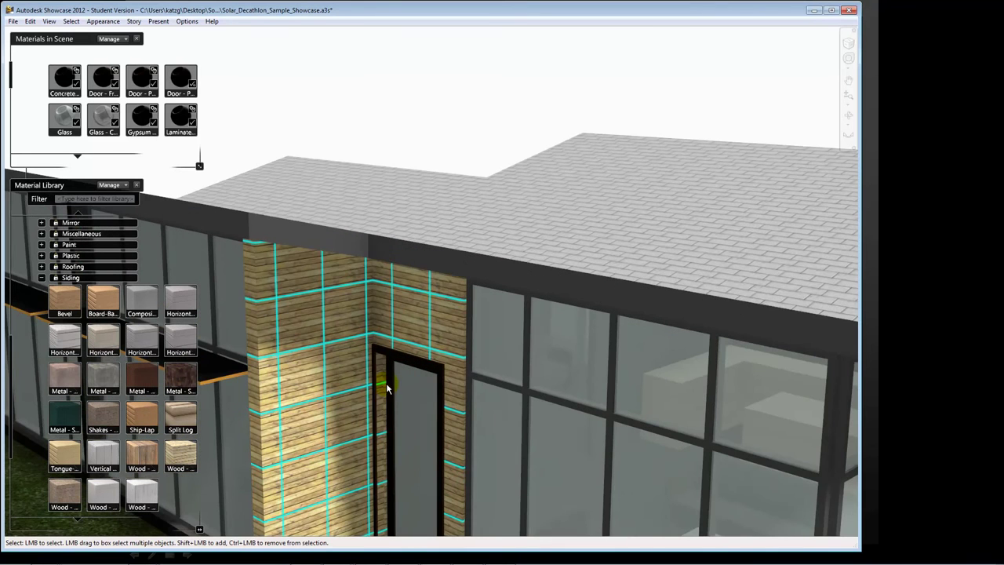
click(150, 461)
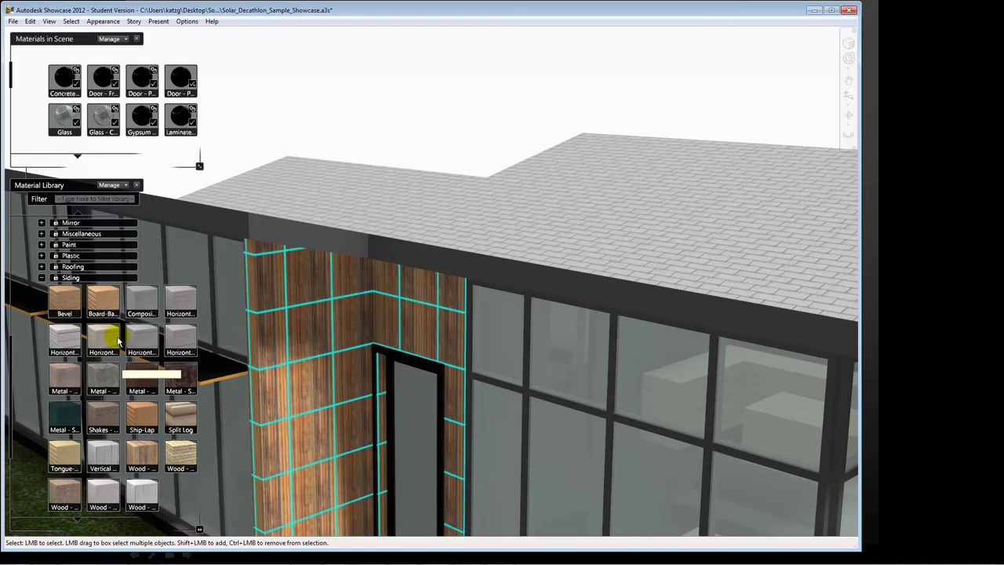
click(113, 305)
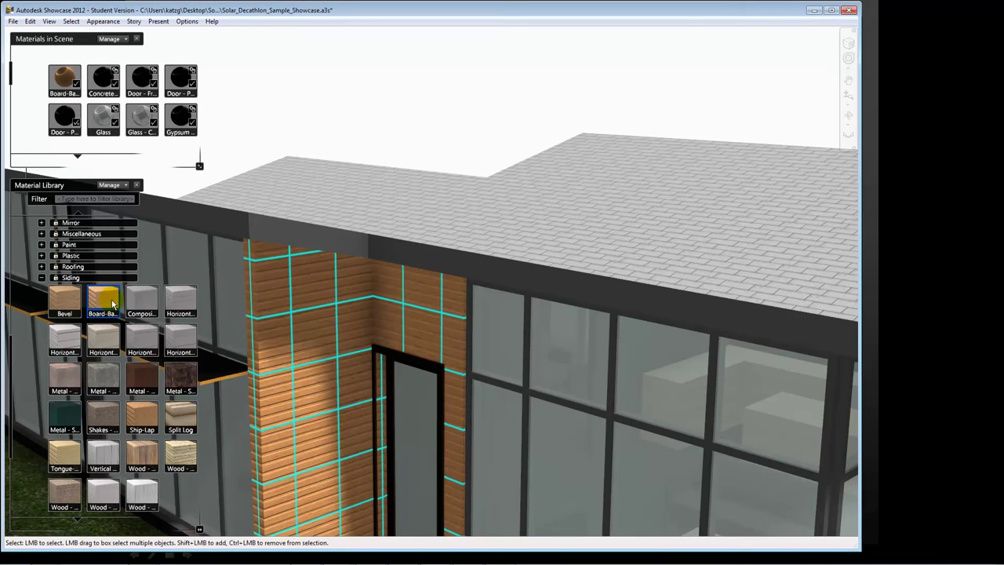
- Apply the brown wood siding from the Siding category to the exterior walls, review the whole house and close the material library
click(71, 496)
drag(103, 492, 338, 405)
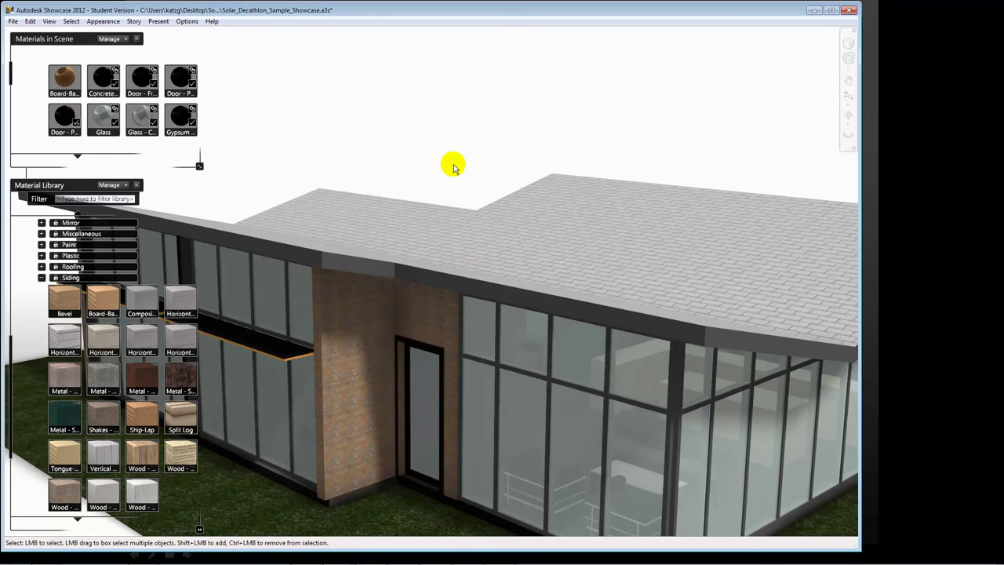
scroll(453, 167, down, 3)
scroll(452, 167, down, 3)
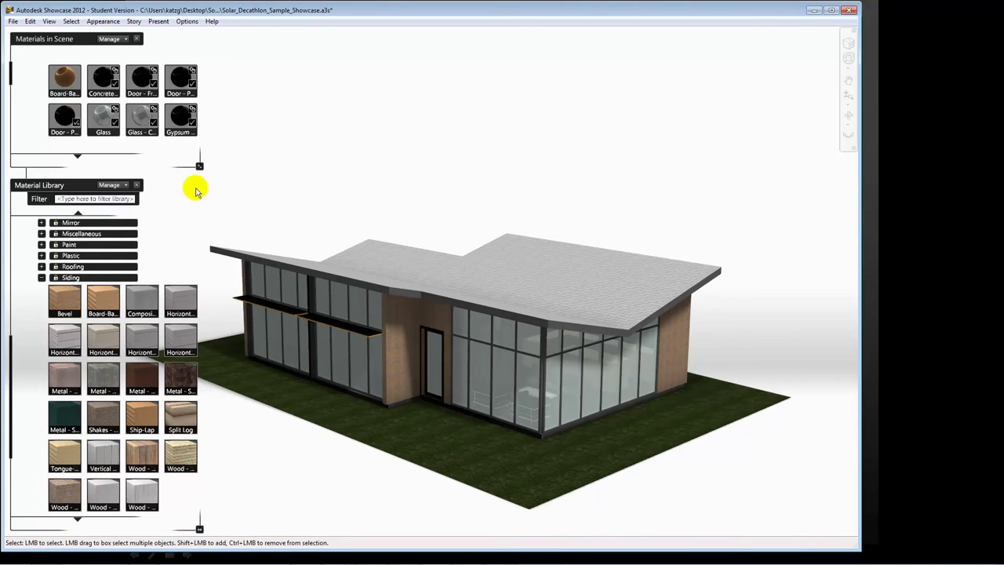
click(138, 185)
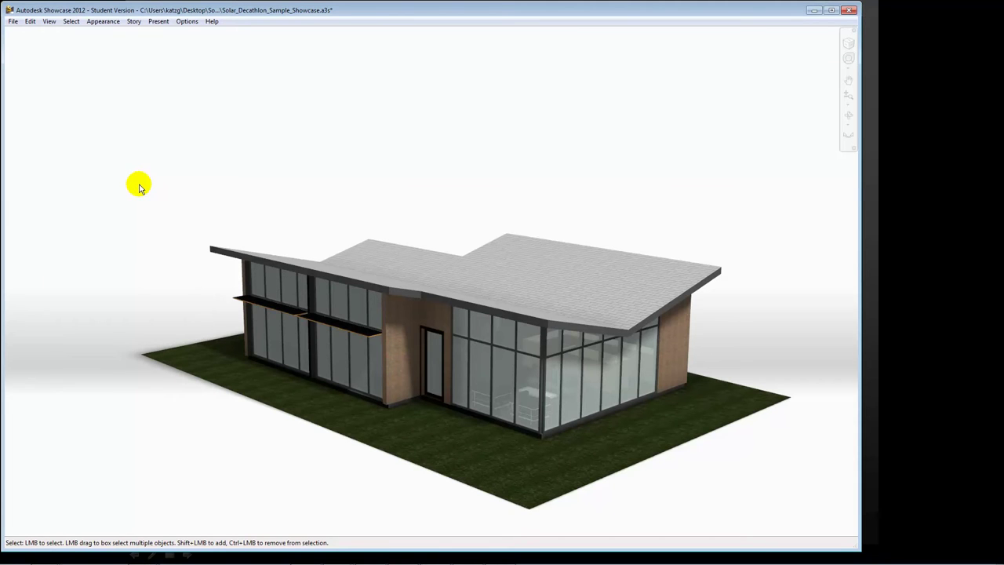
- View the ambient shadow settings and close them without changing anything
click(104, 21)
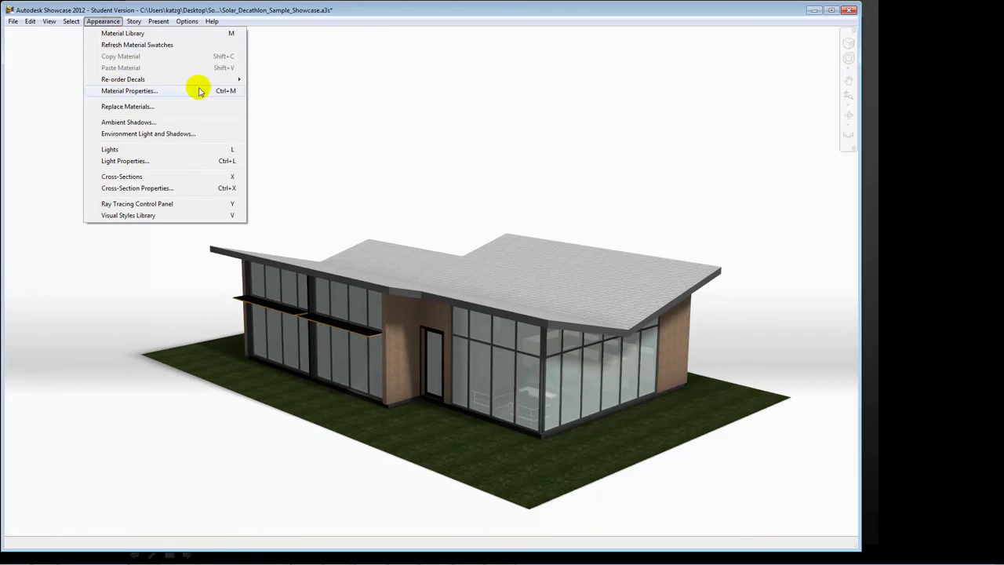
click(225, 90)
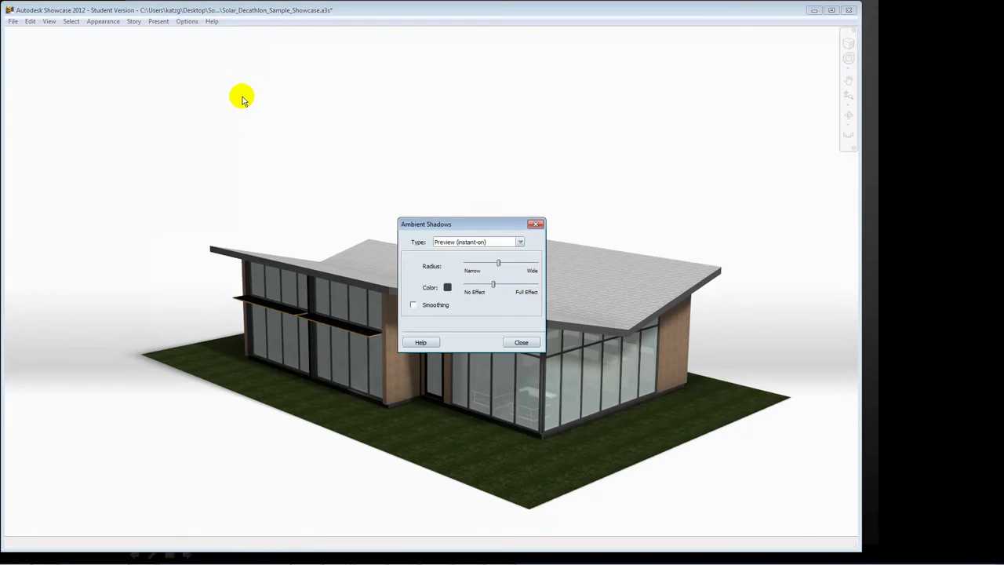
click(518, 342)
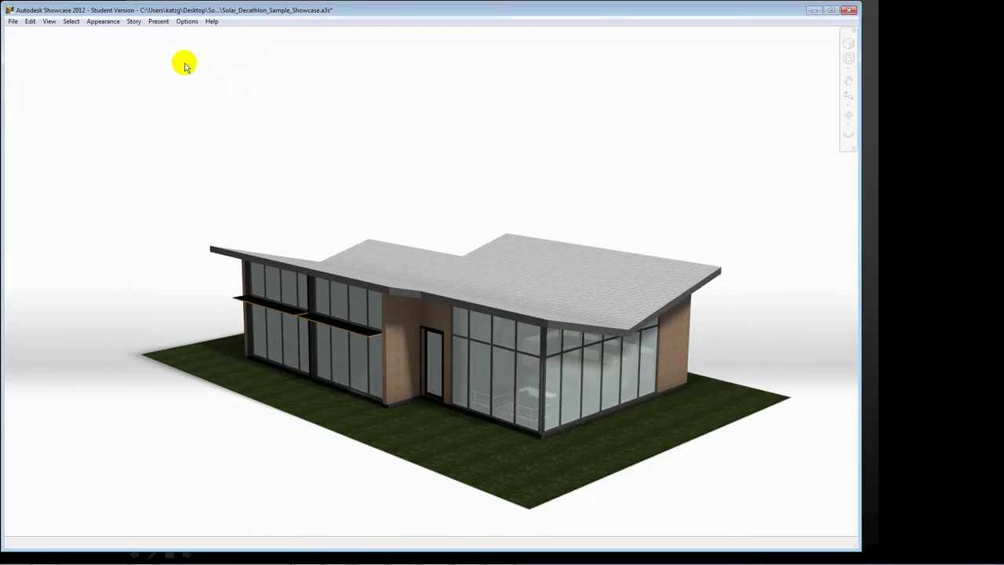
- Show the alternative lineups and switch through the wood siding alternatives from Alternate1 onward, settling on Alternate3
click(131, 27)
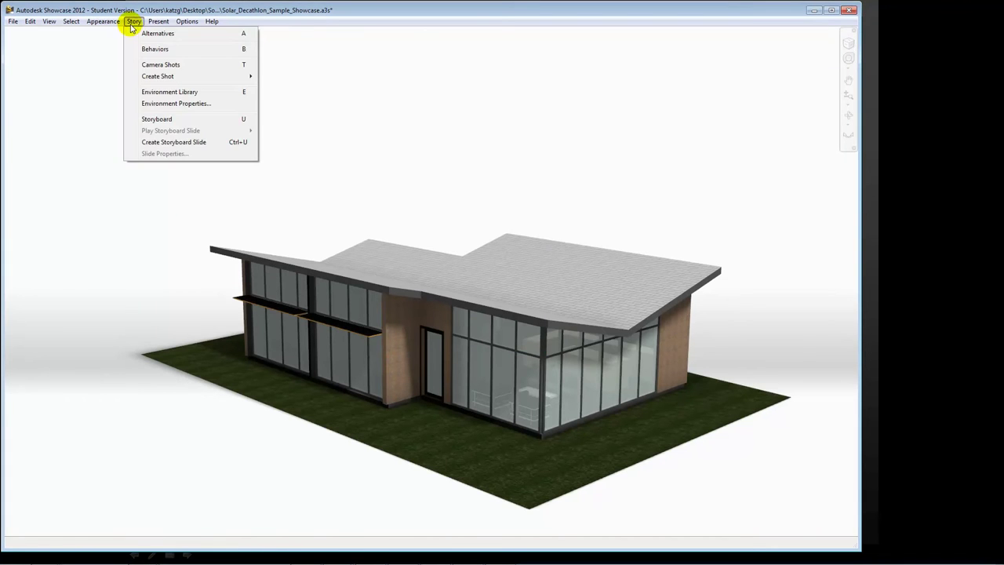
click(145, 33)
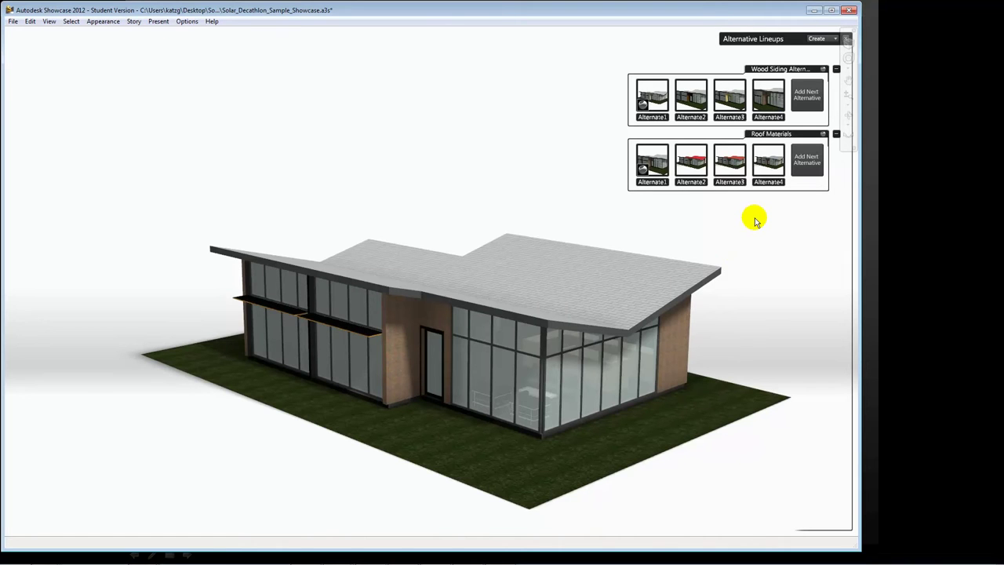
click(650, 98)
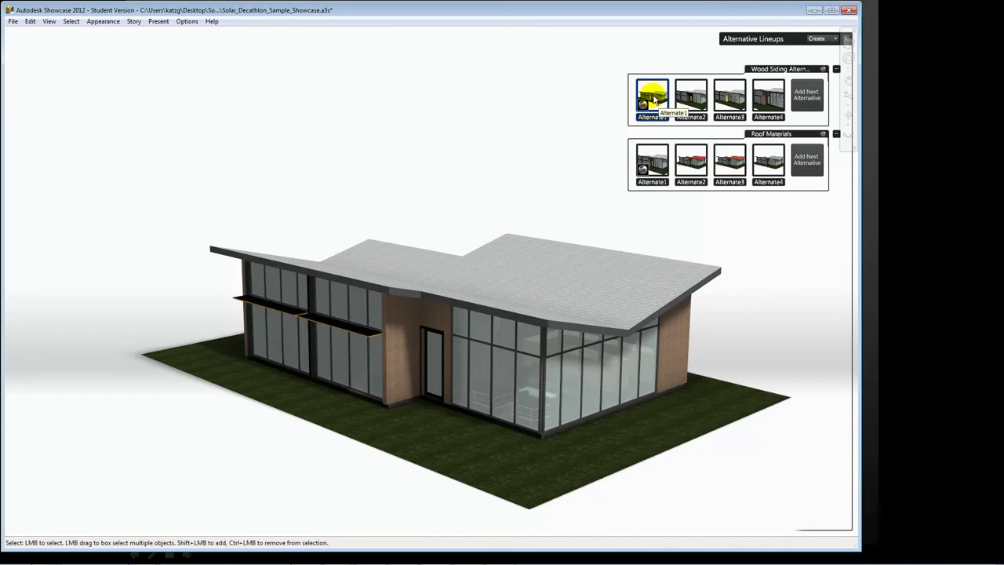
scroll(716, 224, up, 5)
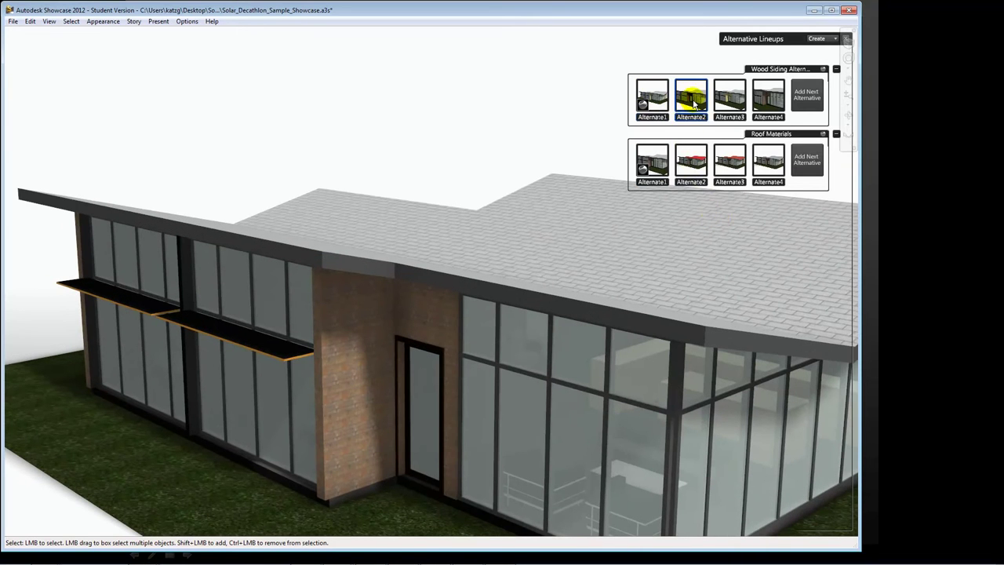
click(657, 98)
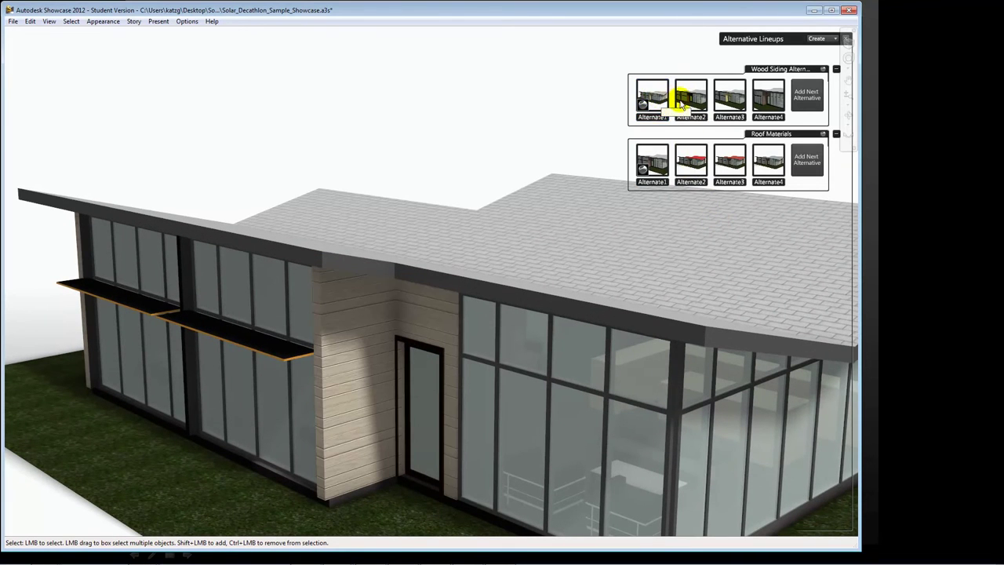
click(694, 103)
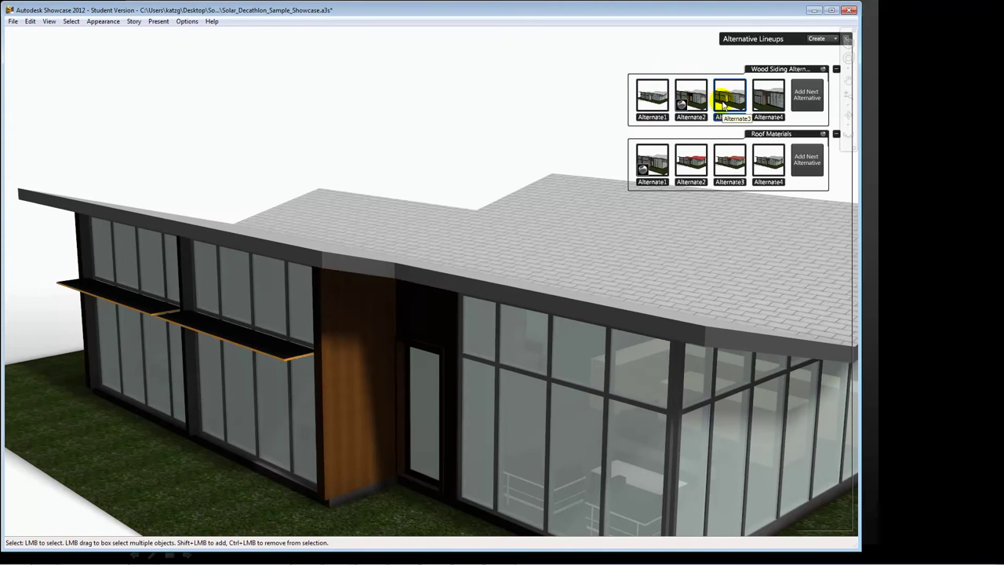
click(724, 104)
click(767, 106)
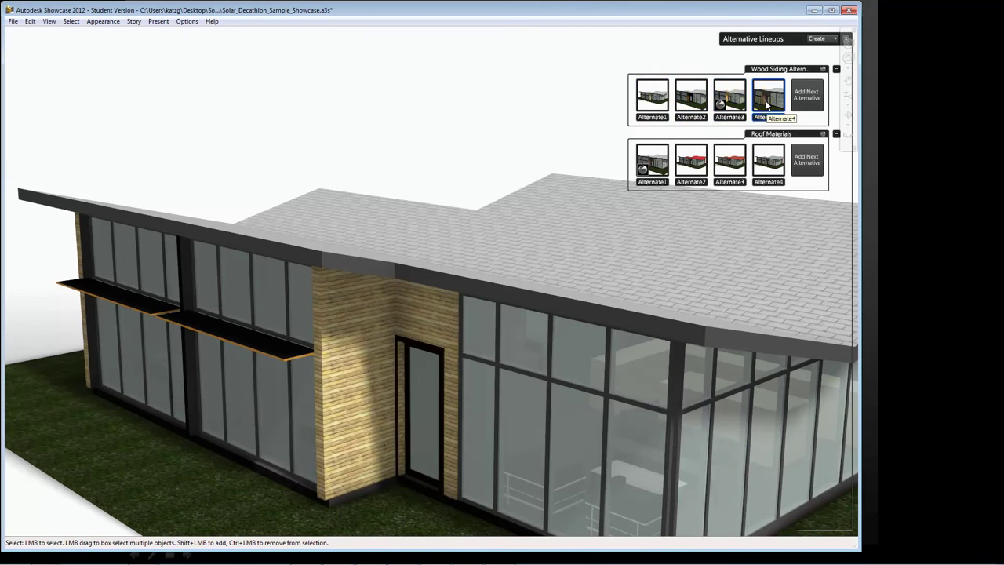
click(728, 107)
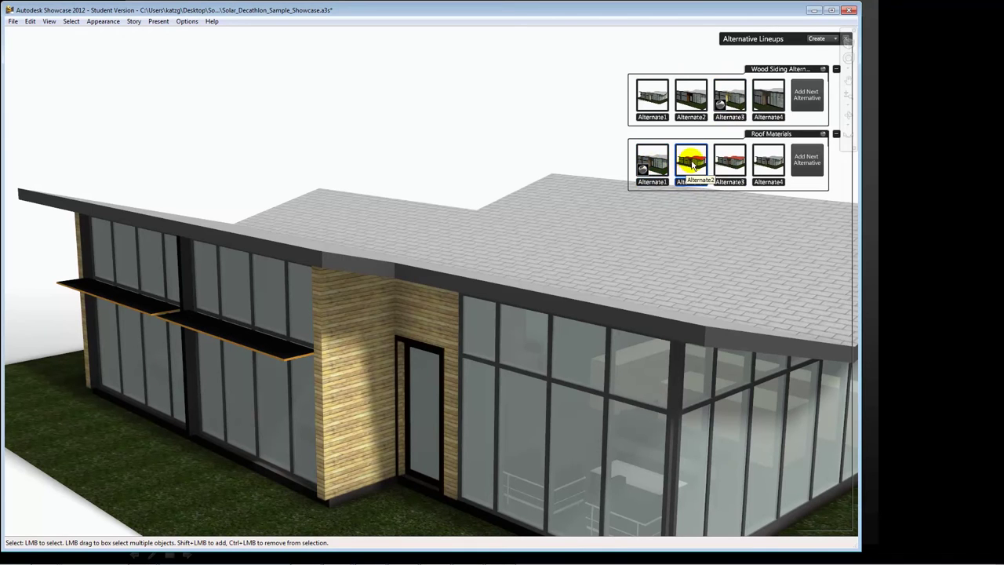
- Switch through the Roof Materials alternatives to Alternate4, and set the wood siding to Alternate2
click(693, 163)
click(732, 165)
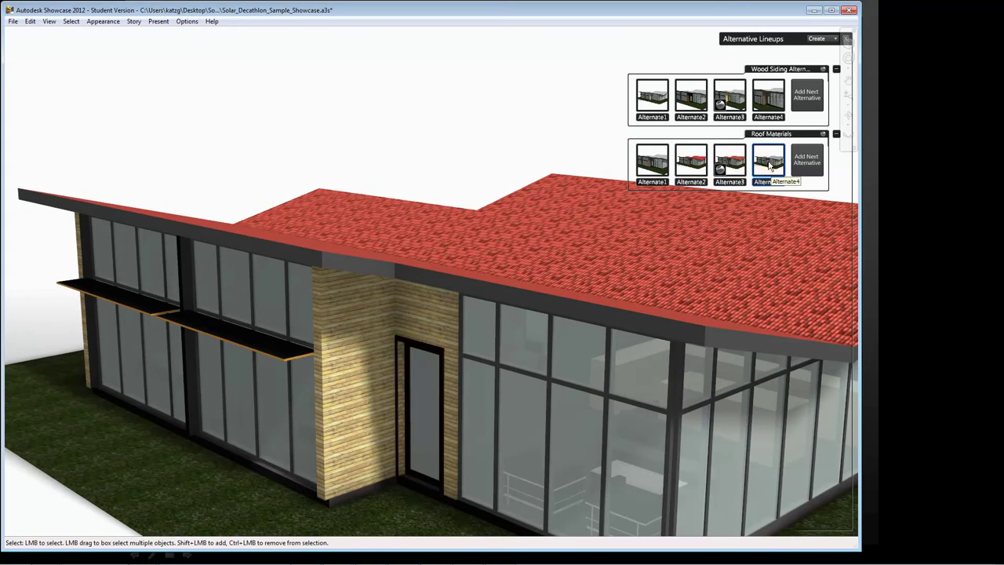
click(766, 160)
scroll(654, 248, up, 2)
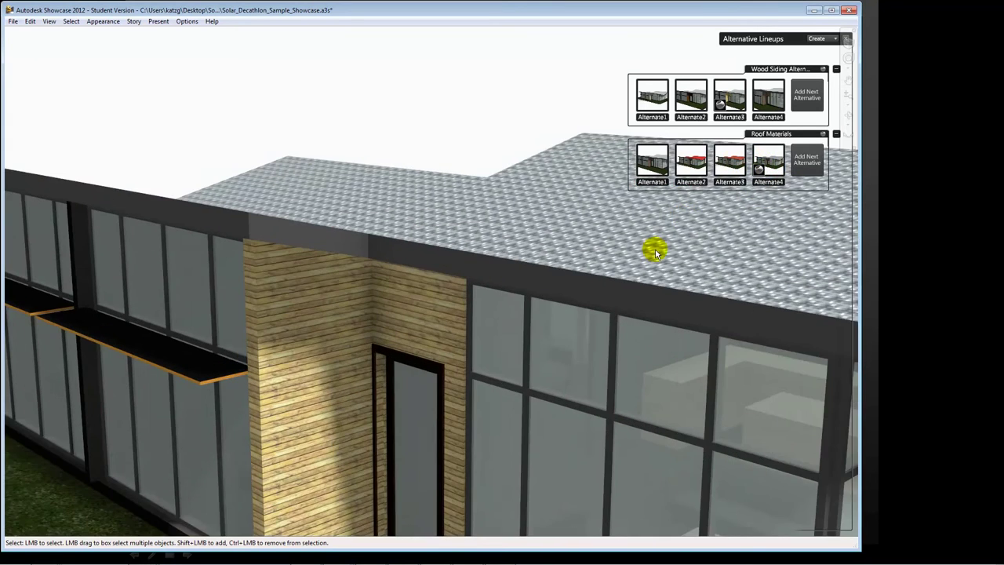
scroll(655, 247, down, 5)
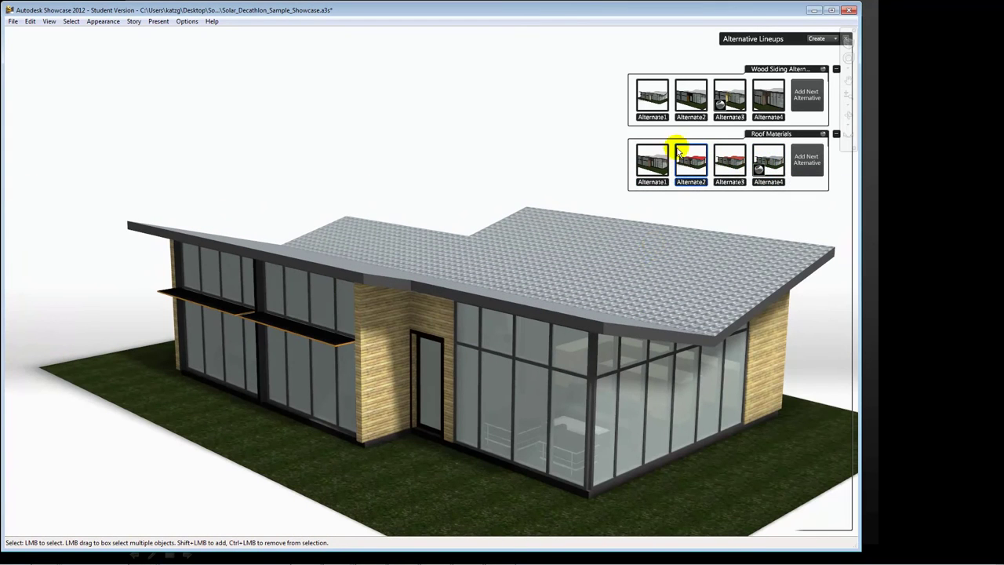
click(694, 104)
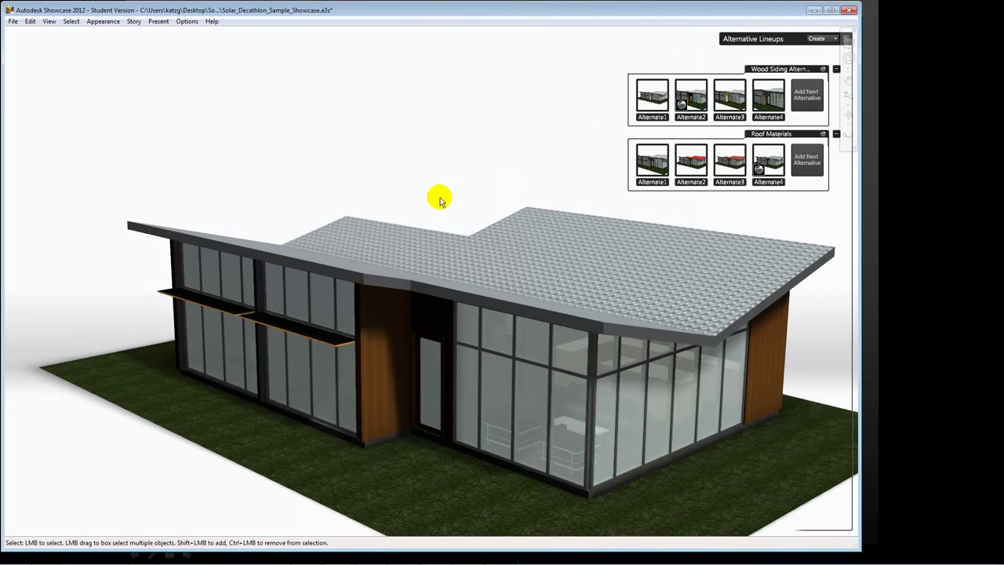
- Use the steering wheel to orbit down to the front of the house and move inside to the wood-panelled counter
key(shift+w)
drag(438, 199, 447, 175)
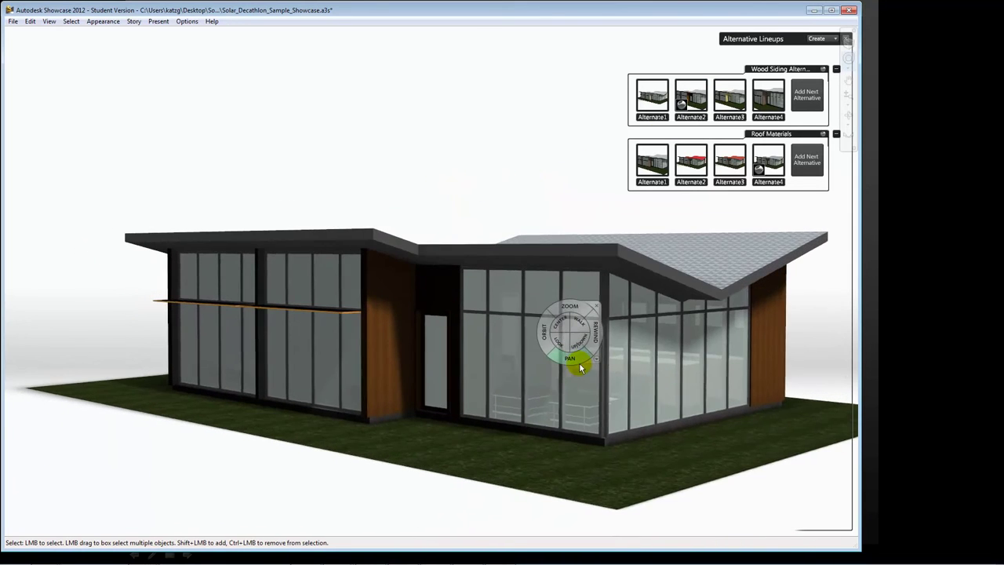
scroll(577, 361, up, 3)
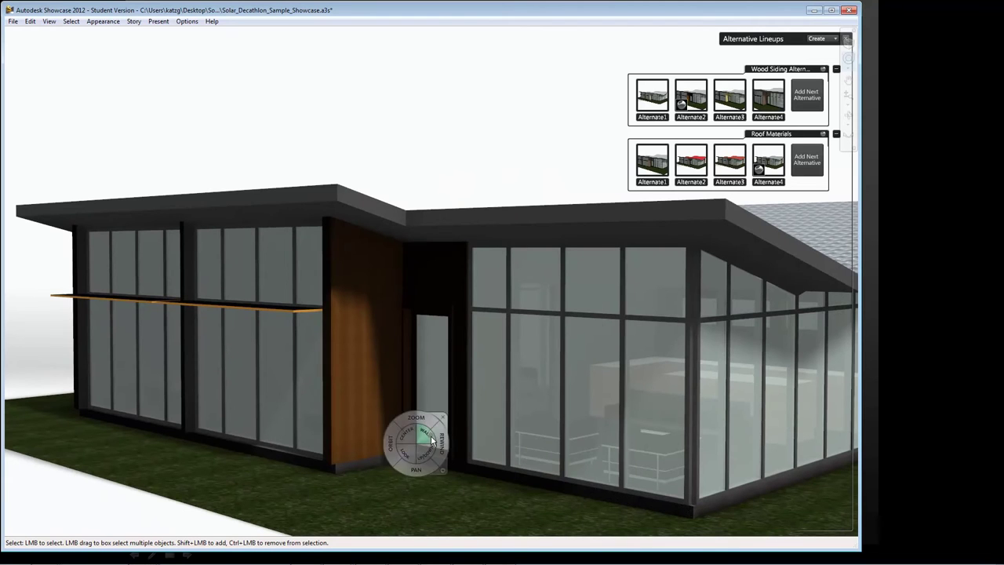
drag(574, 453, 457, 338)
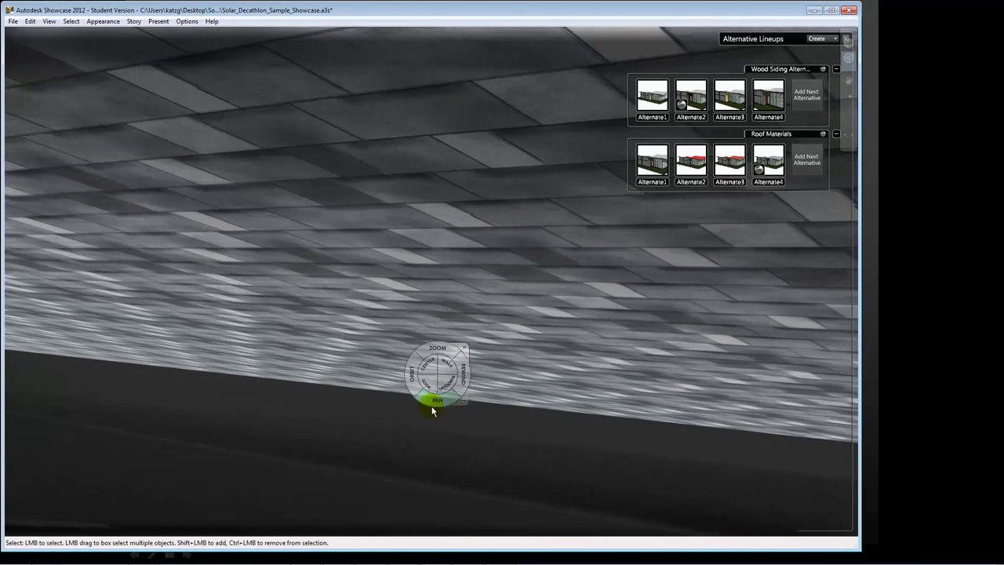
drag(432, 414, 399, 288)
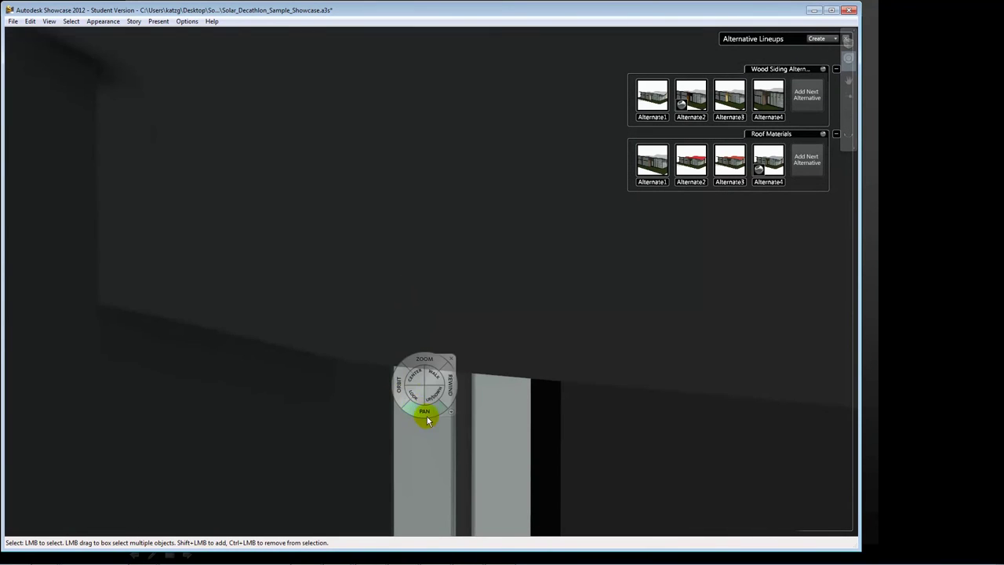
drag(416, 413, 650, 319)
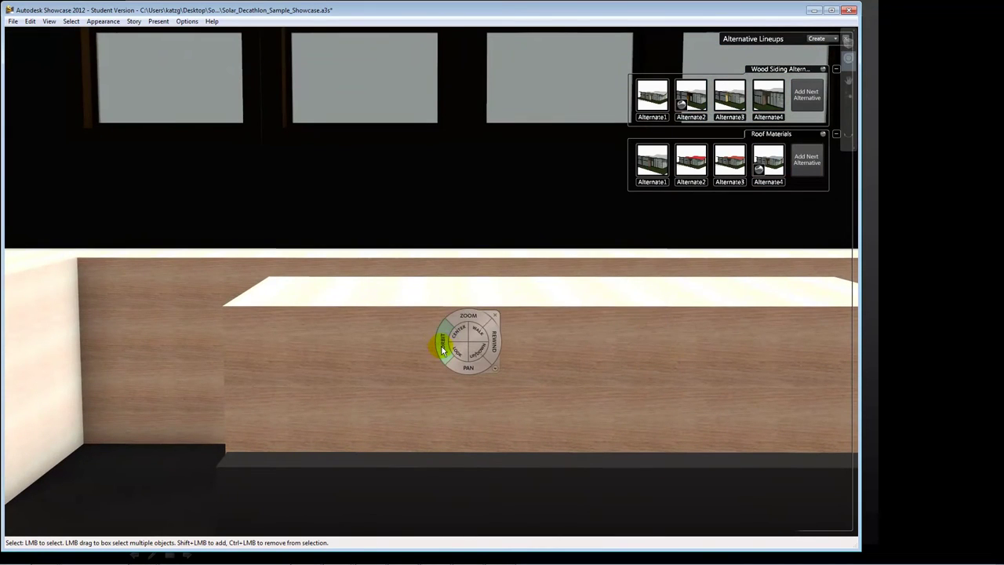
- Look around the counter and windows inside, and pull back out to view the whole house exterior from above
drag(458, 358, 608, 337)
drag(534, 353, 572, 337)
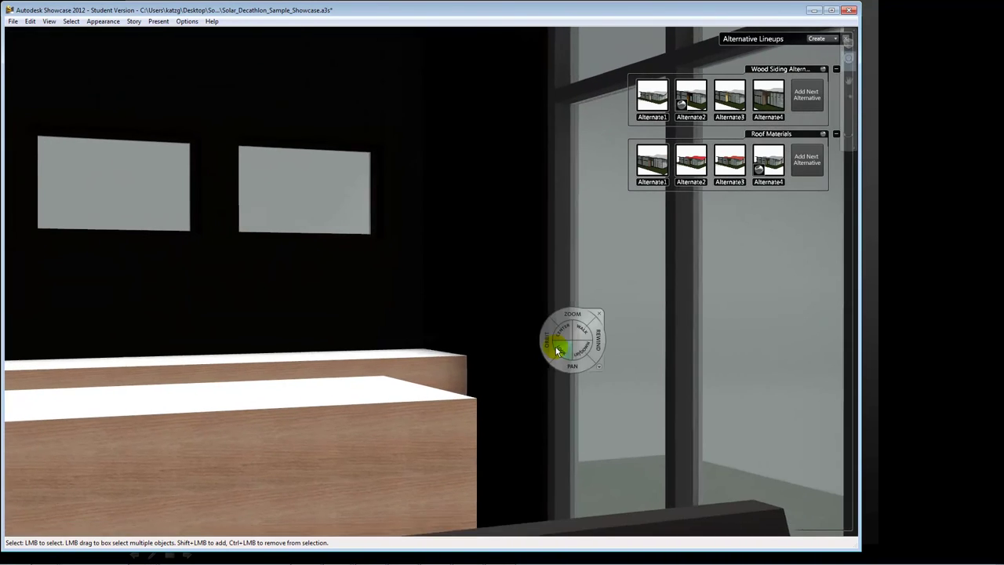
scroll(561, 345, down, 4)
scroll(557, 351, down, 5)
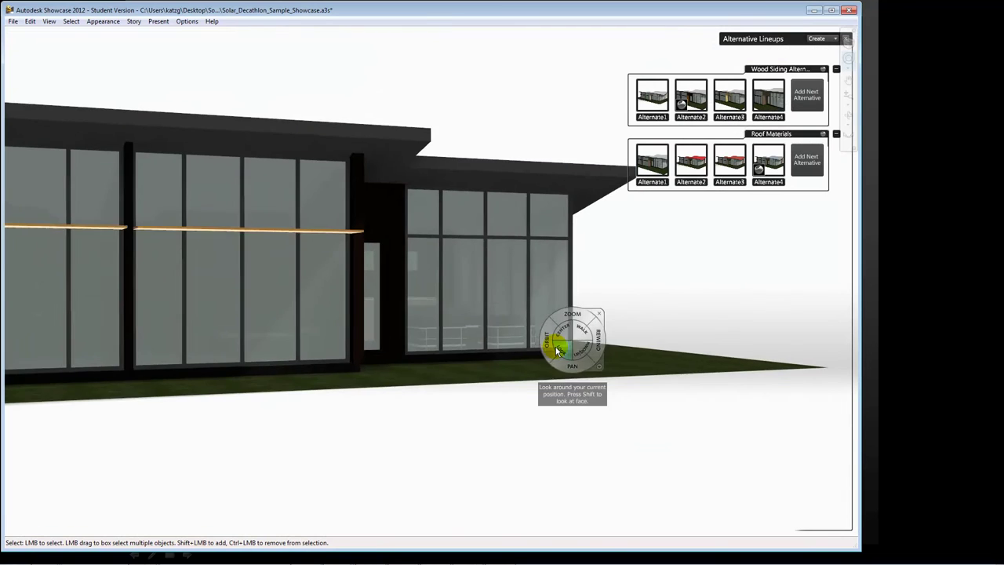
drag(553, 345, 401, 375)
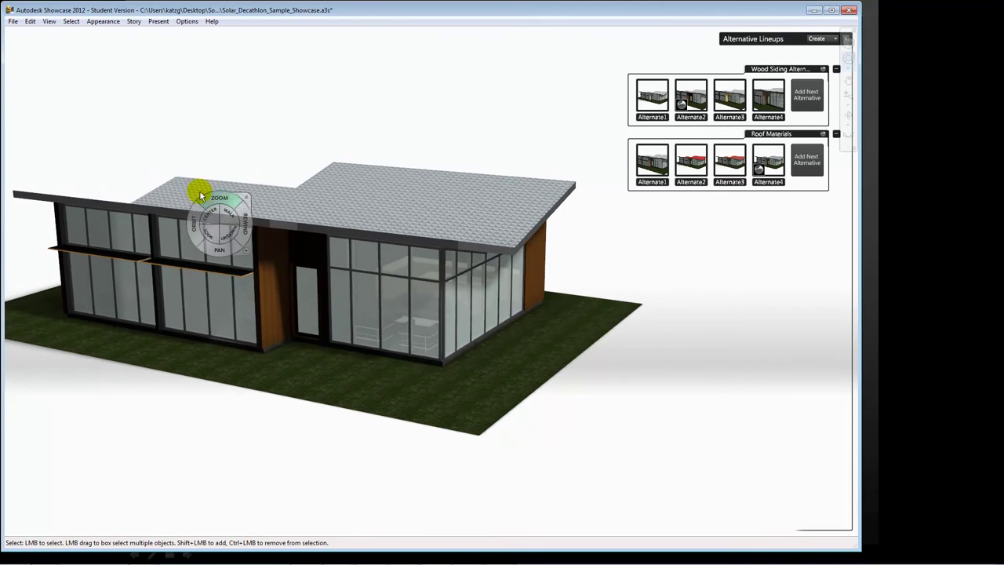
- Show the environment library and place the house in the exterior Grass Field environment
click(98, 22)
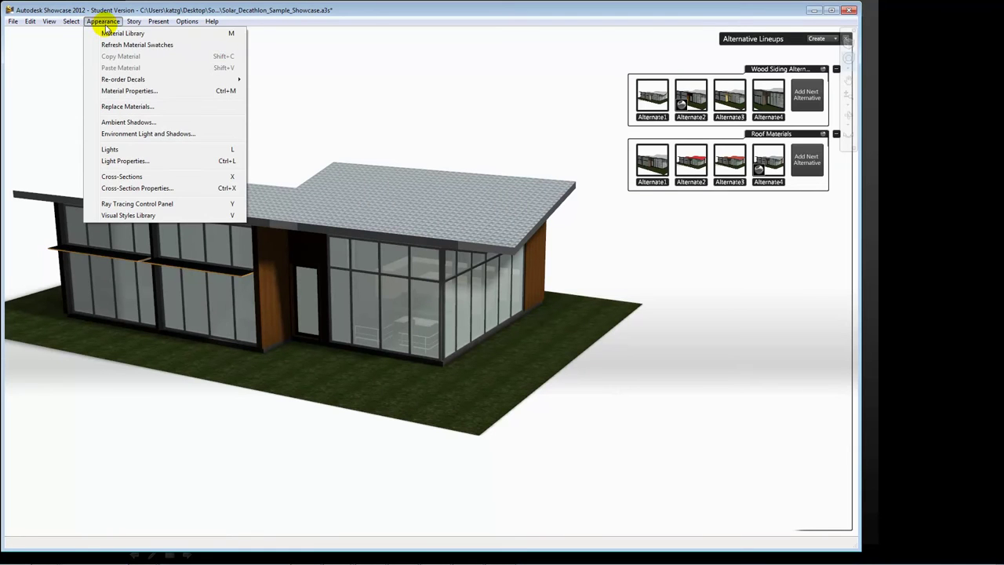
mouse_move(134, 22)
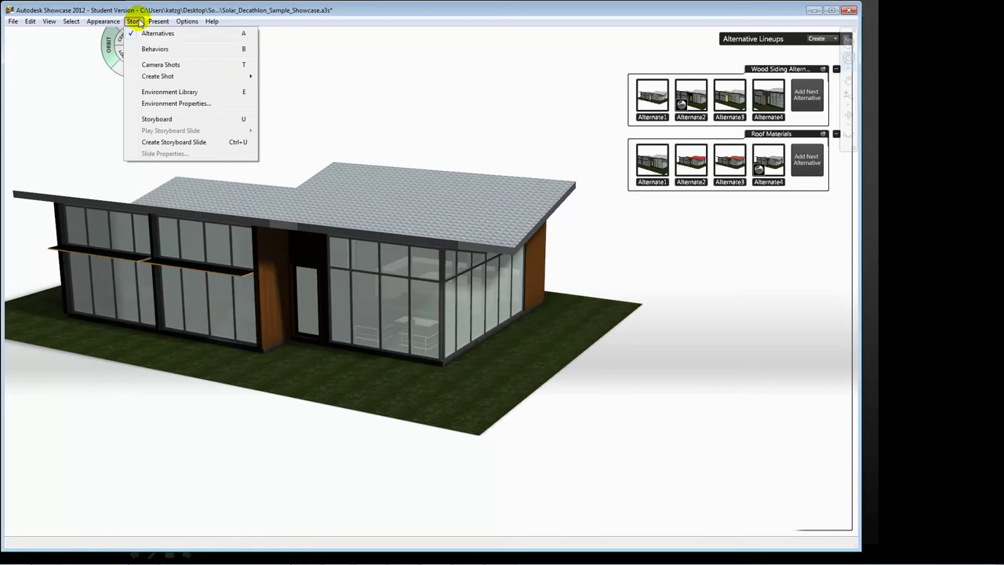
click(163, 94)
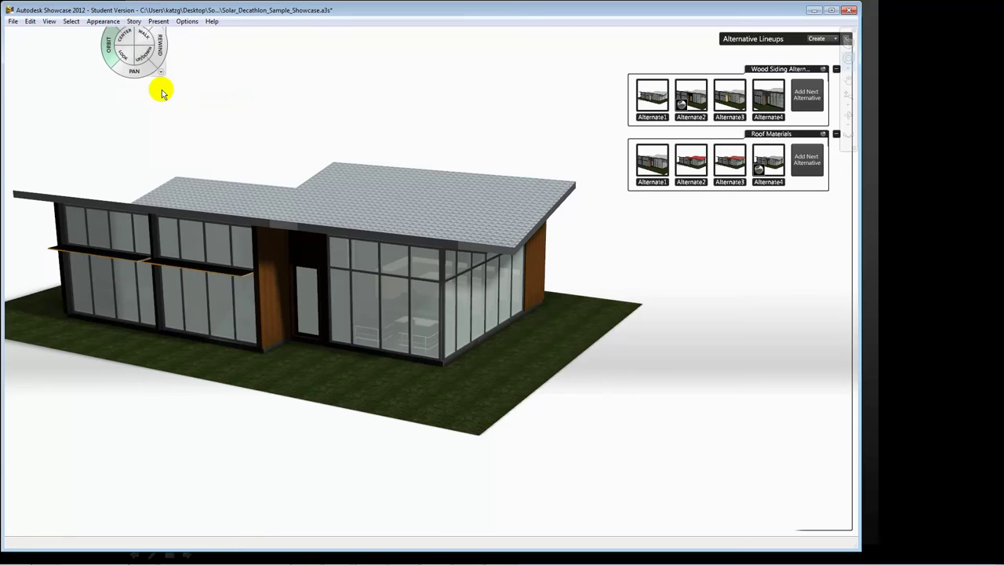
double_click(61, 287)
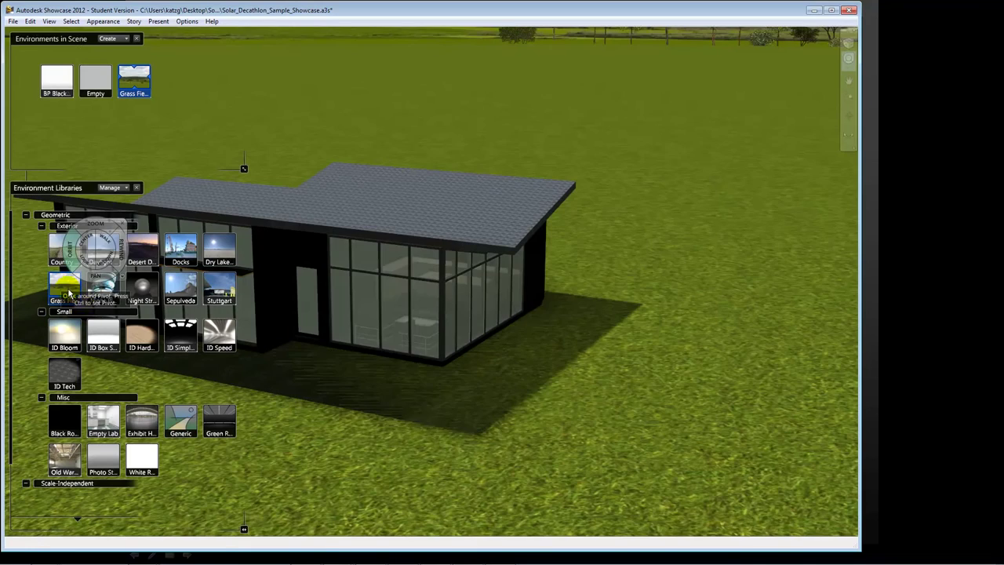
mouse_move(398, 436)
mouse_down()
mouse_move(388, 443)
mouse_move(395, 431)
mouse_move(339, 422)
mouse_move(614, 452)
mouse_move(627, 439)
mouse_up()
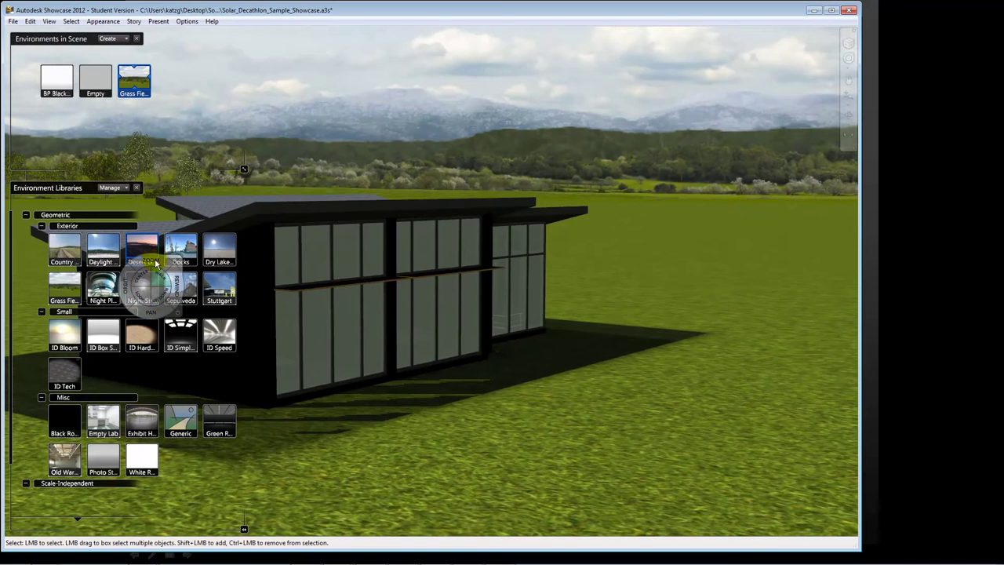
- Try the exterior Desert environment on the house and replace it with the Dry Lake environment
double_click(151, 253)
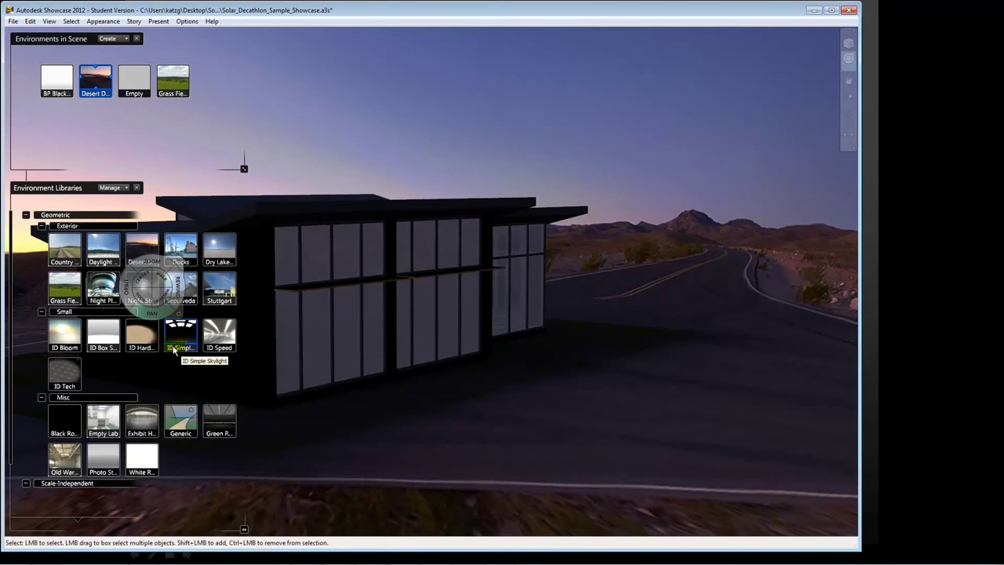
double_click(220, 251)
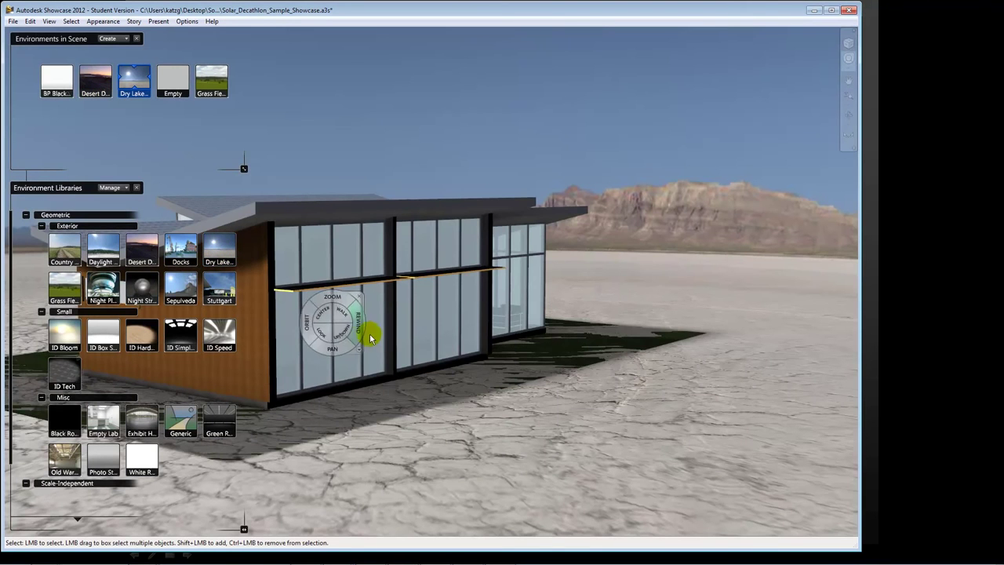
mouse_move(366, 355)
mouse_down()
mouse_move(216, 357)
mouse_move(102, 368)
mouse_move(76, 383)
mouse_move(102, 400)
mouse_up()
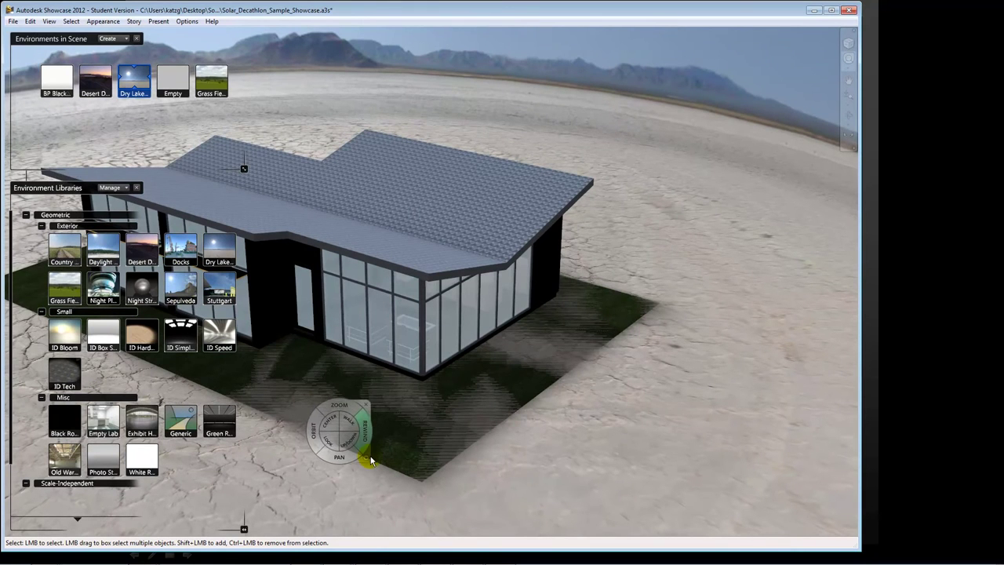
- Hide the steering wheel and delete the grass ground pad around the house
key(Escape)
click(400, 464)
key(Delete)
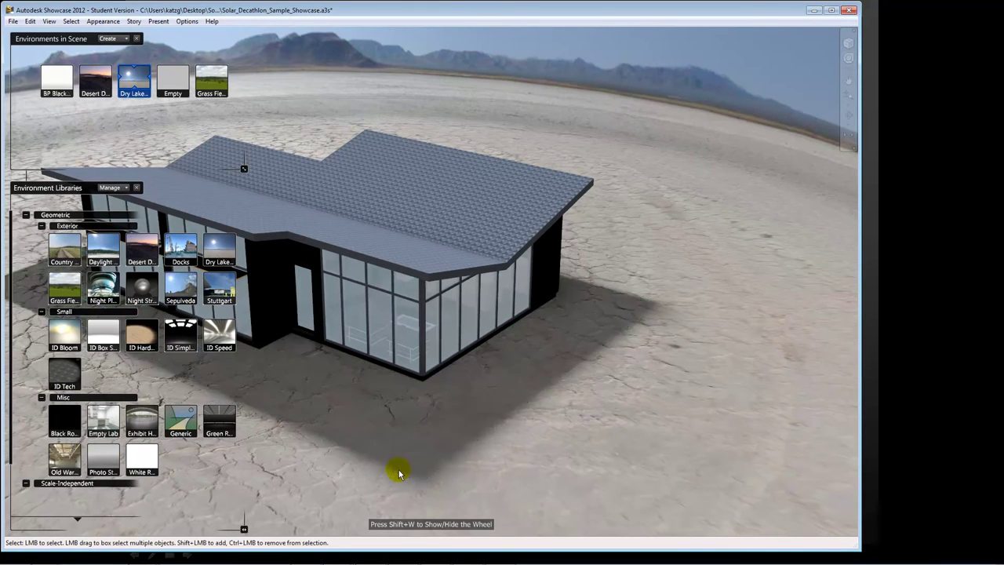
click(225, 336)
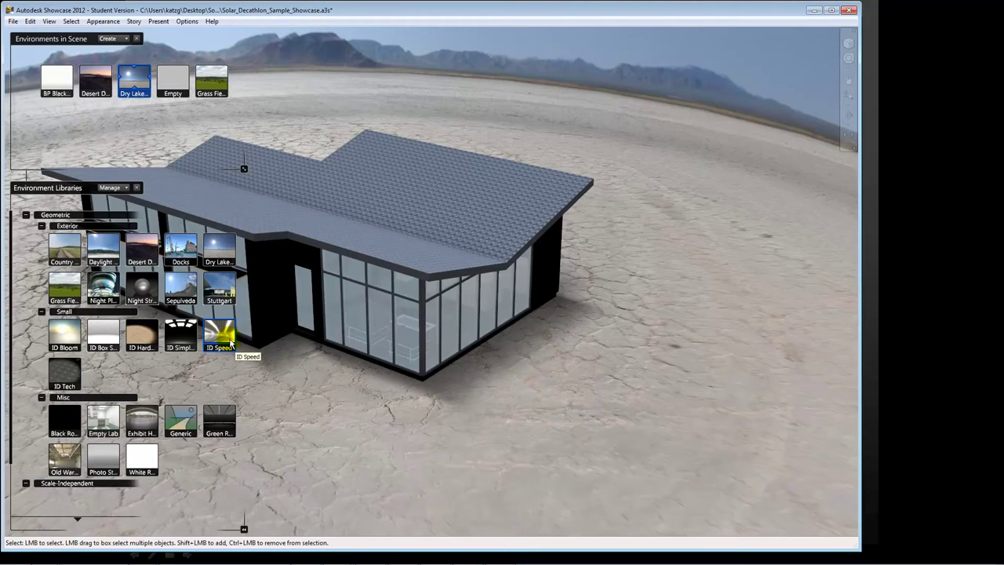
drag(230, 343, 306, 310)
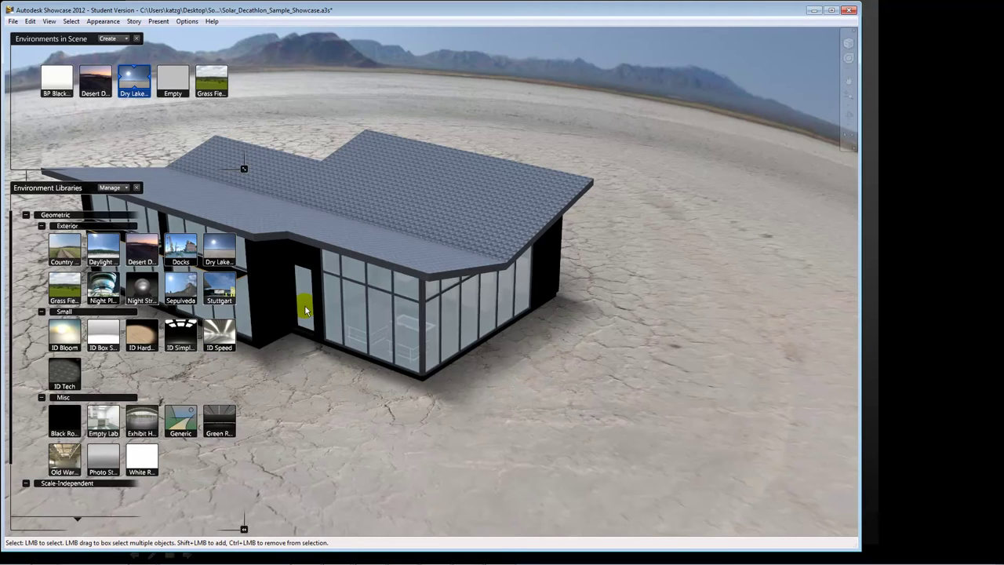
- Switch to the PowerPoint slide show and advance past the visualization slide
key(alt+Tab)
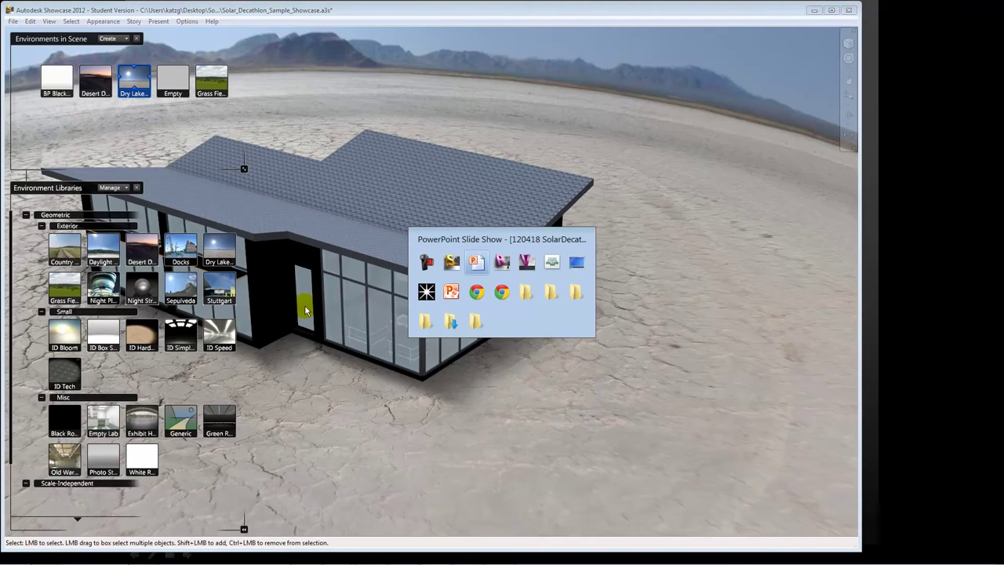
key(alt+Tab)
key(alt+Tab)
key(alt+Tab)
key(alt+Tab)
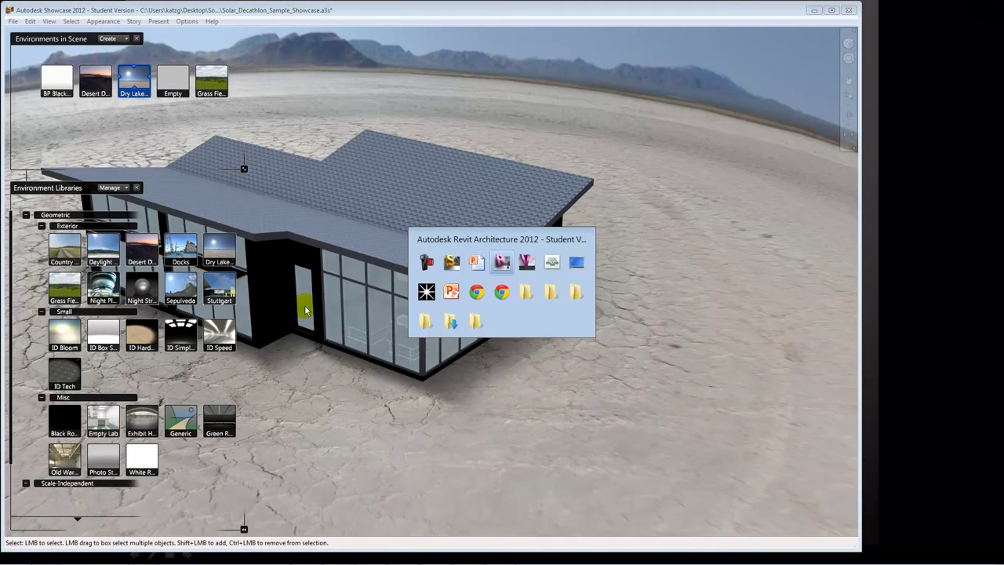
key(alt+Tab)
key(alt+Tab)
key(alt+Tab)
key(alt+Tab)
key(alt+Tab)
key(alt+Tab)
key(alt+Tab)
key(alt+Tab)
key(alt+Tab)
key(alt+Tab)
key(alt+Tab)
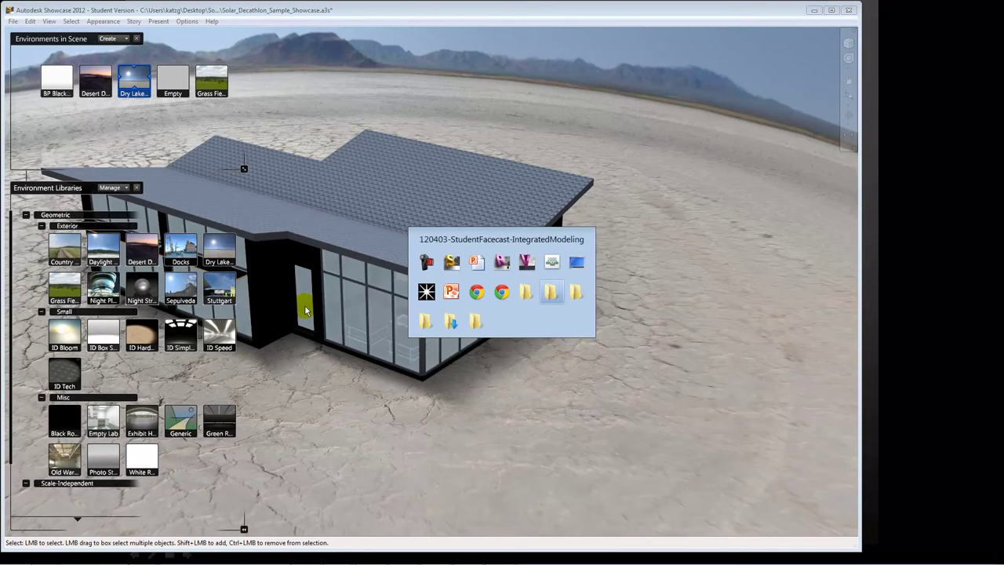
key(alt+Tab)
key(alt+Tab)
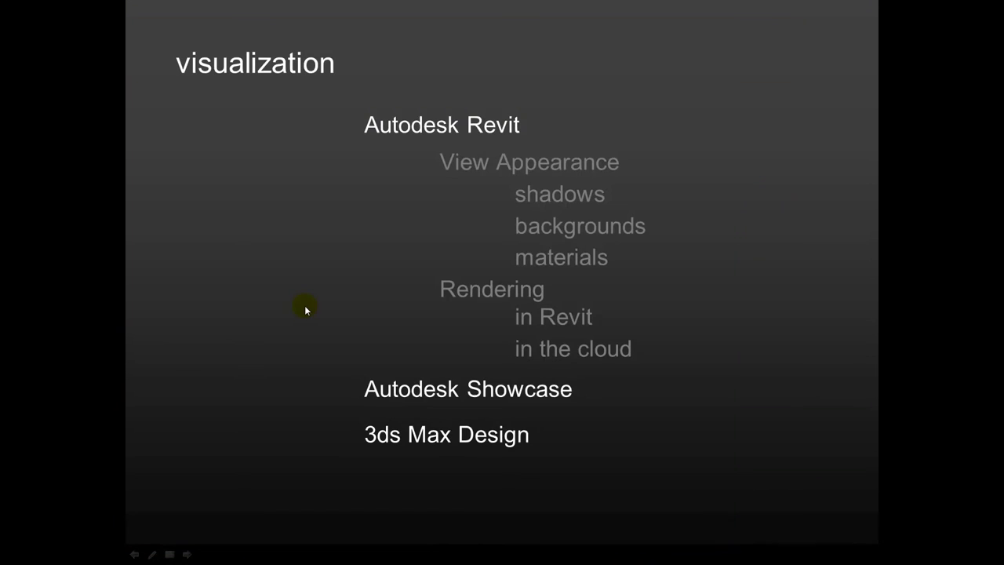
click(305, 307)
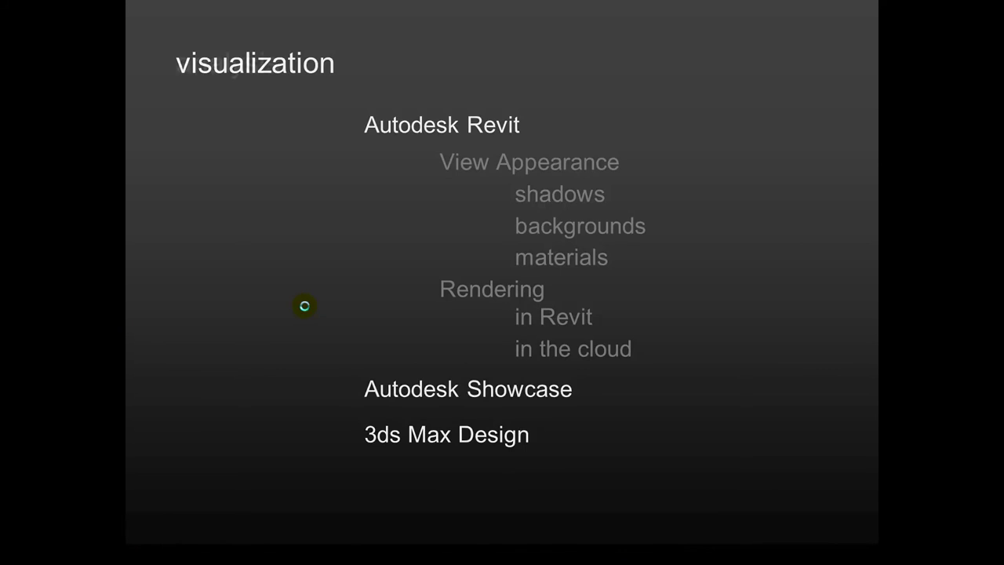
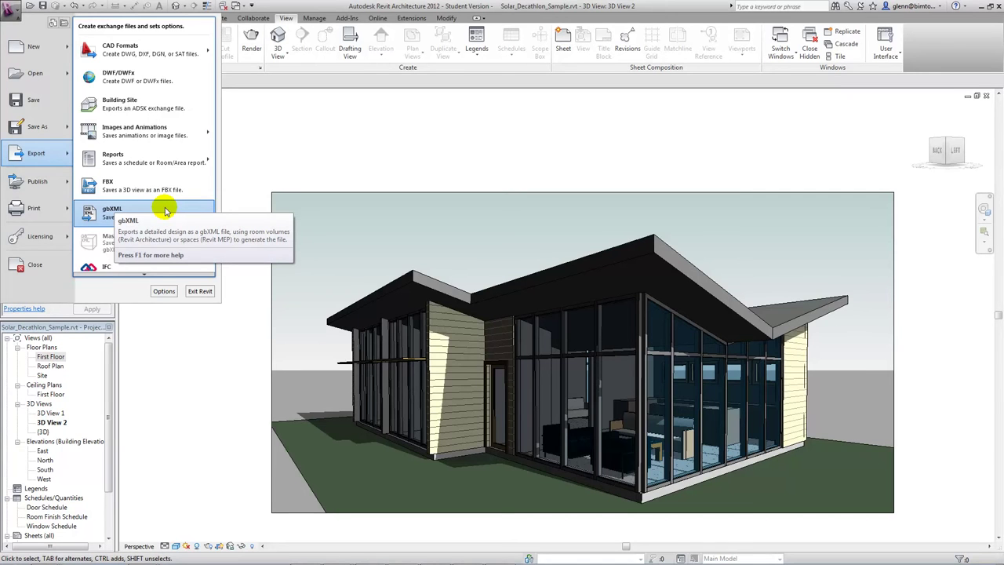
- Close the export options in Revit without exporting and switch to the Solar_Decathlon_Demo_Ecotect model in Ecotect Analysis
click(263, 159)
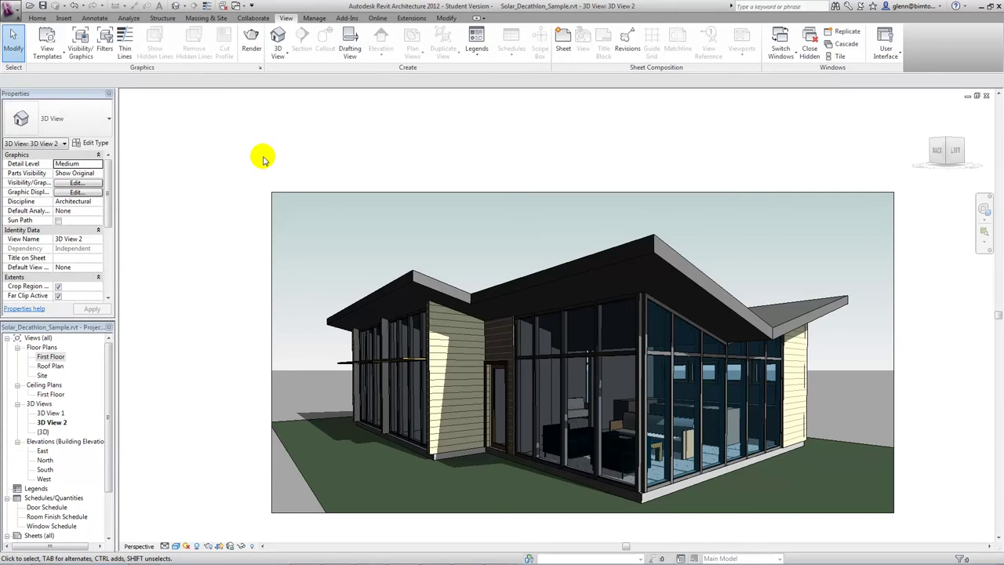
key(alt+Tab)
key(alt+Tab)
key(alt+Tab)
key(alt+Tab)
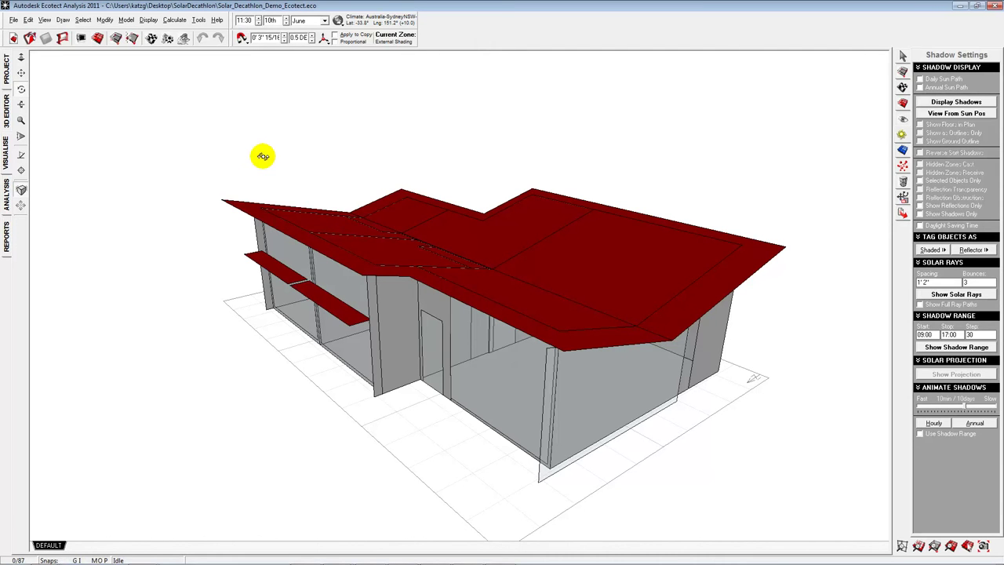
drag(263, 155, 214, 367)
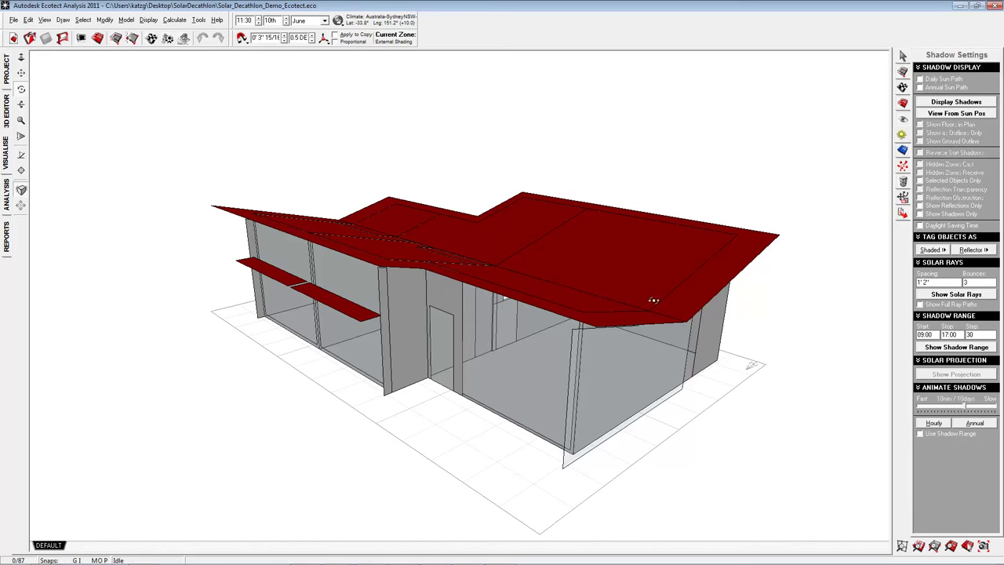
scroll(792, 123, down, 3)
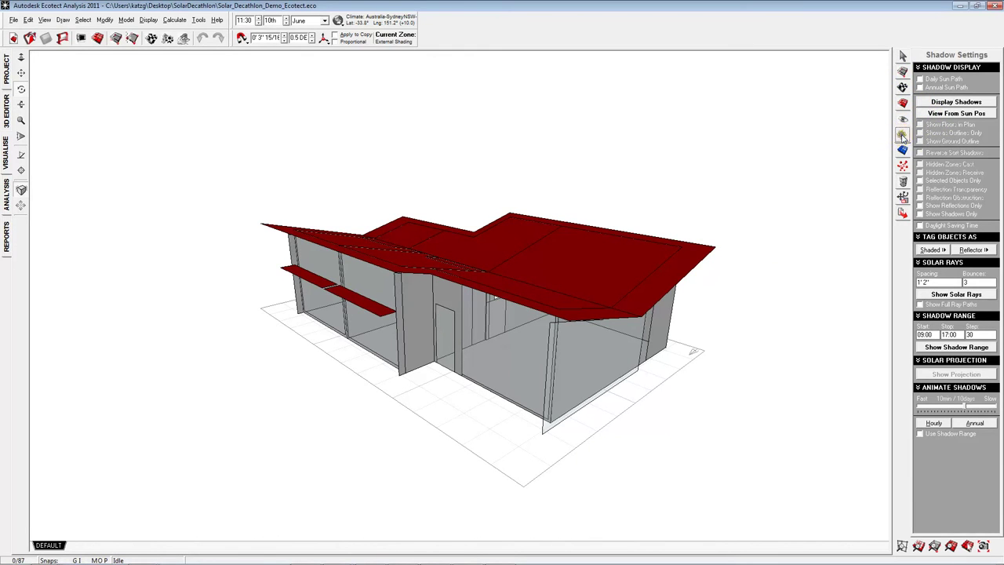
- Display the house's shadows and compare them for January and June, finishing with the month set to May
click(933, 102)
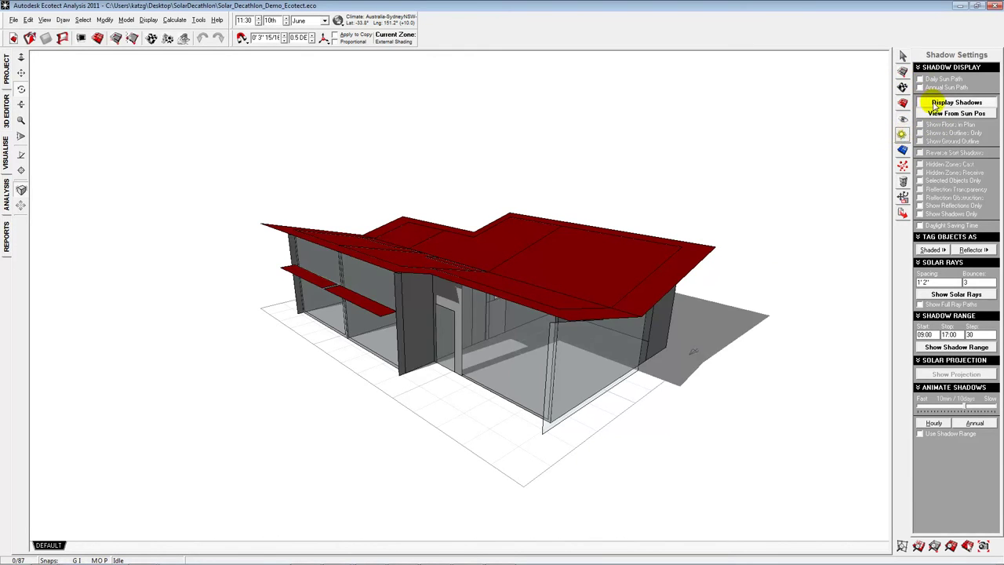
click(324, 21)
click(322, 30)
click(325, 22)
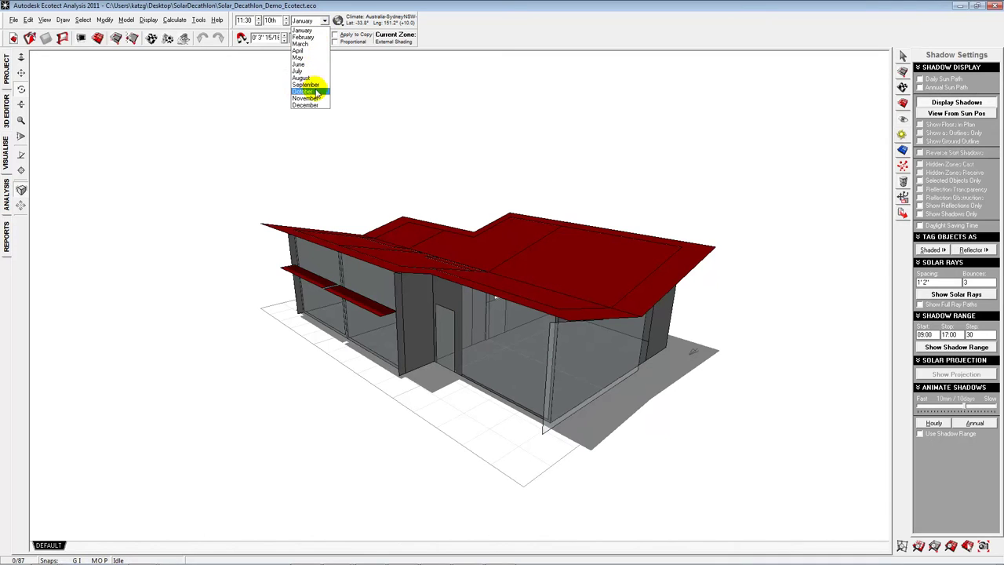
click(319, 65)
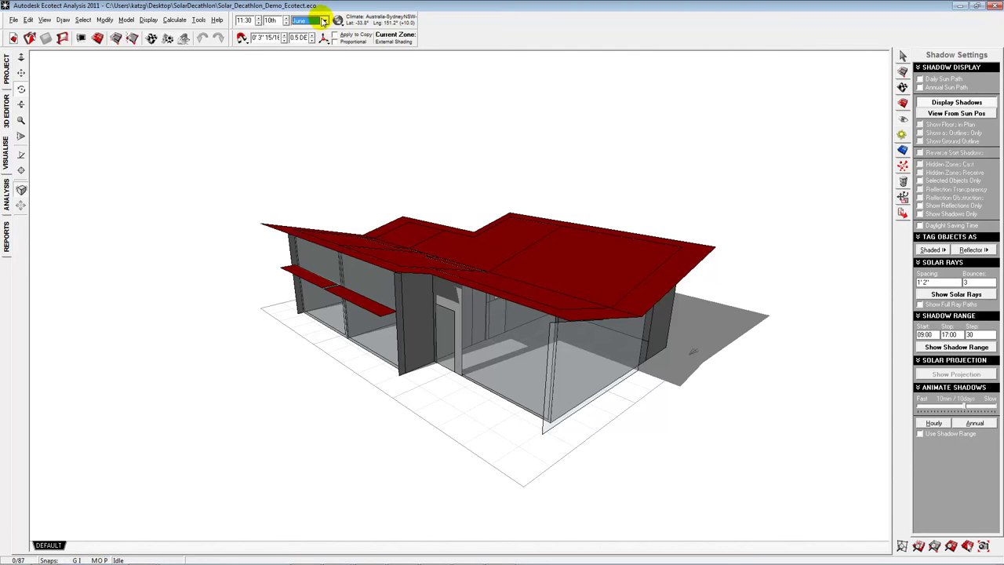
click(323, 20)
click(314, 29)
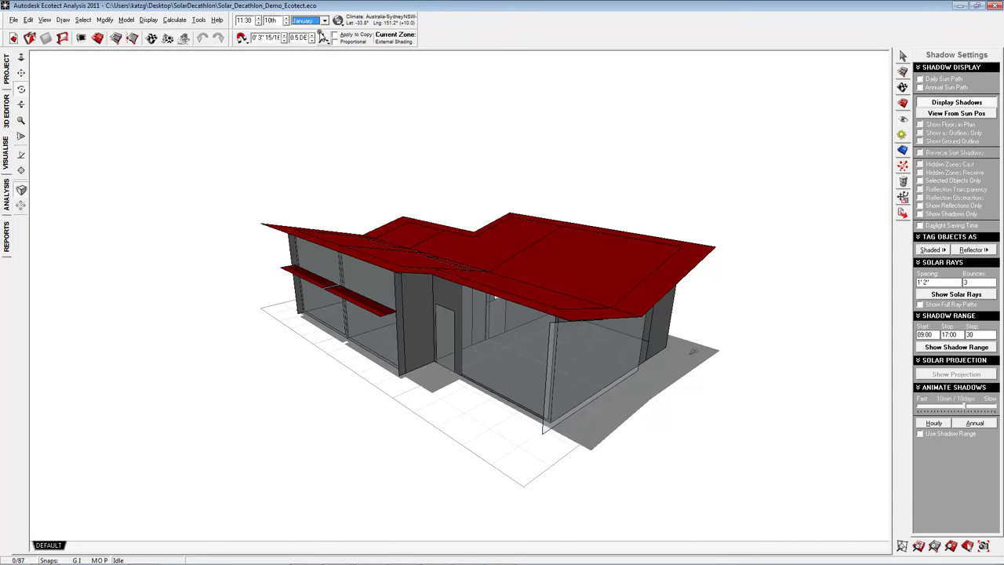
click(324, 20)
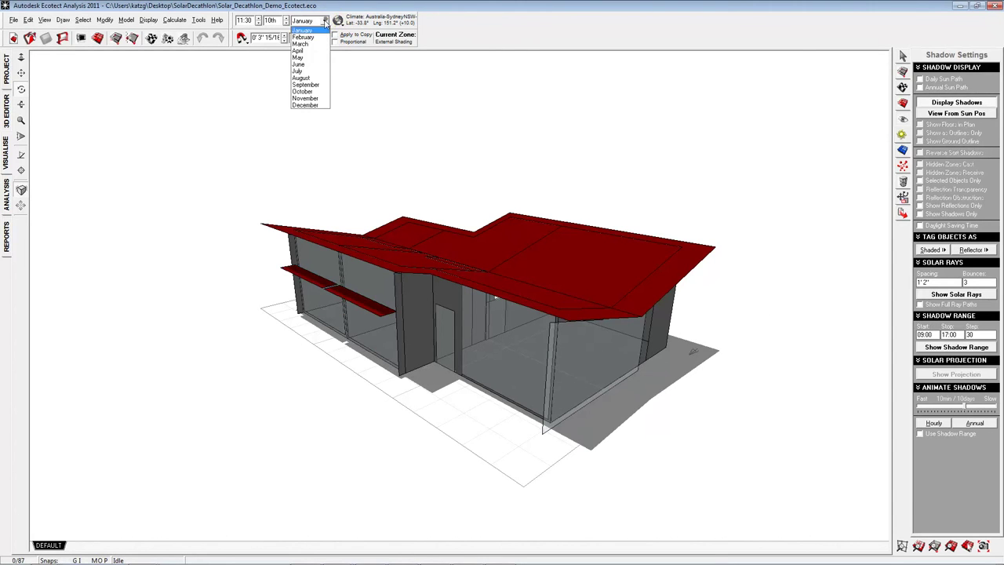
click(319, 58)
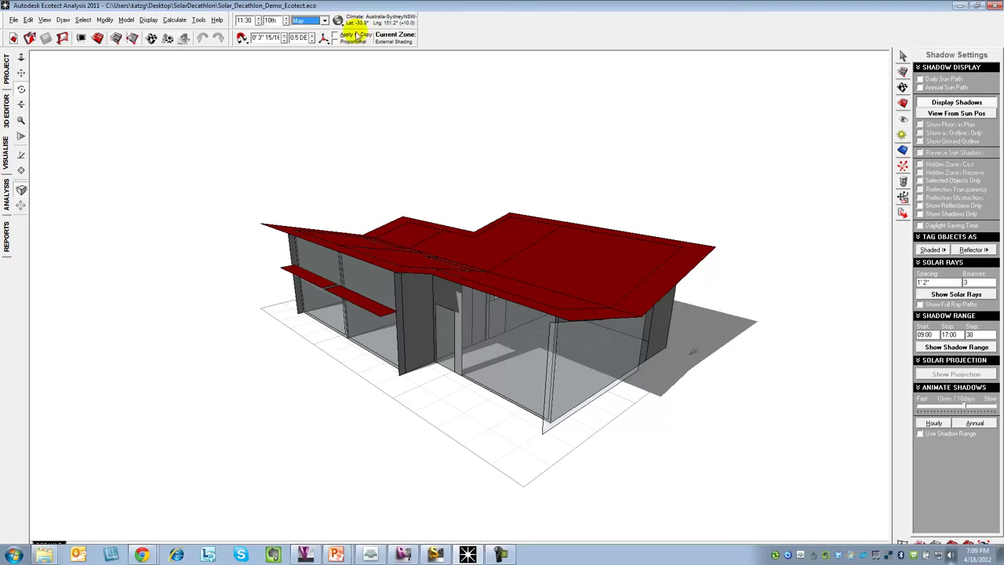
- Advance the time of day to 12:45 and move the sun along the displayed daily sun path to 13:15
click(260, 17)
click(259, 17)
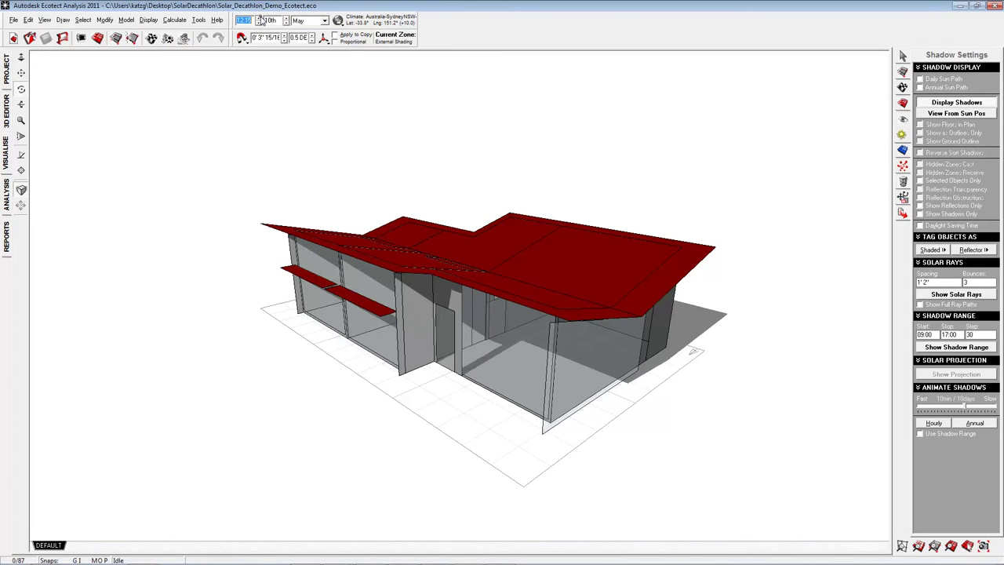
click(921, 80)
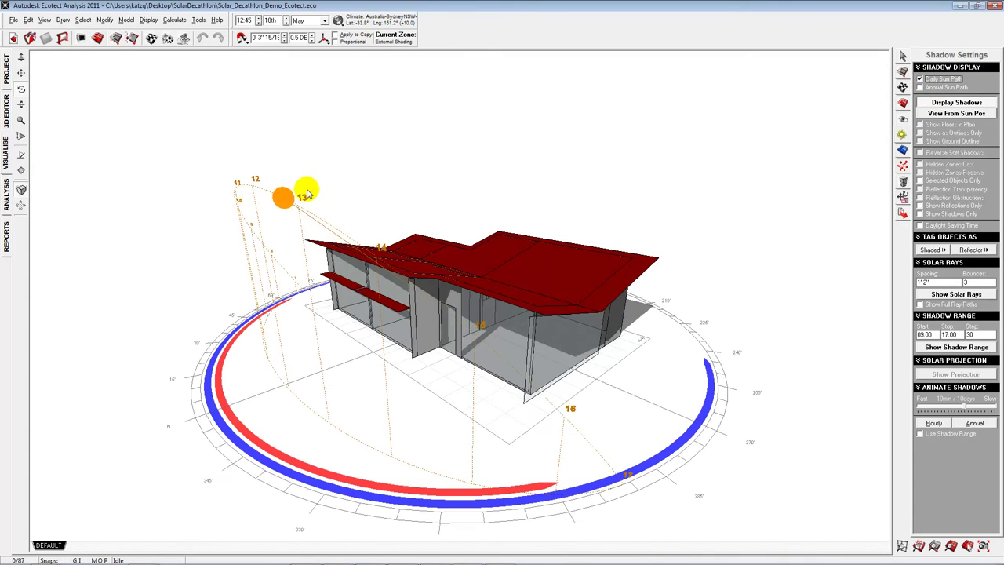
drag(287, 202, 314, 217)
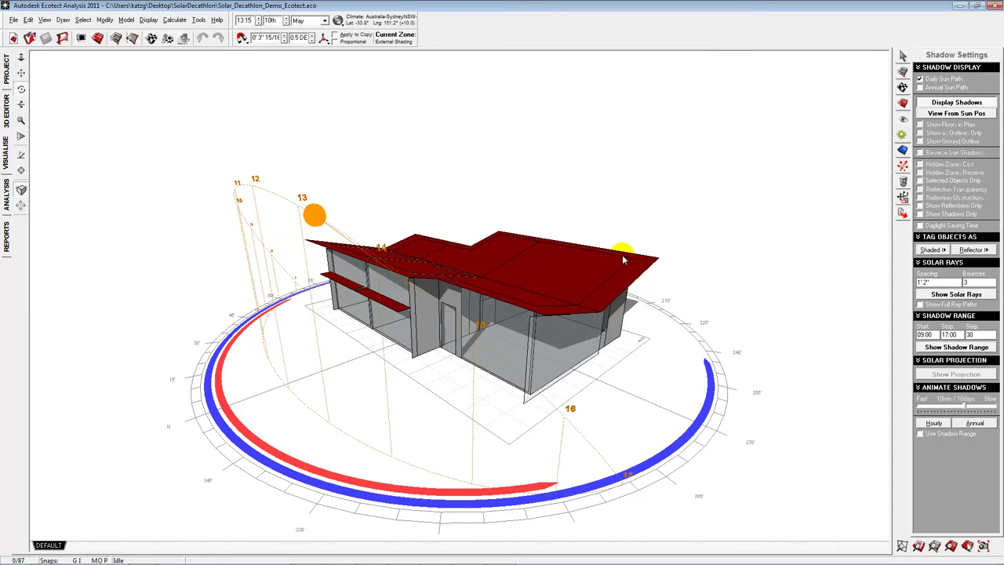
- Hide the daily sun path and switch the model to the 3D Editor view
click(920, 80)
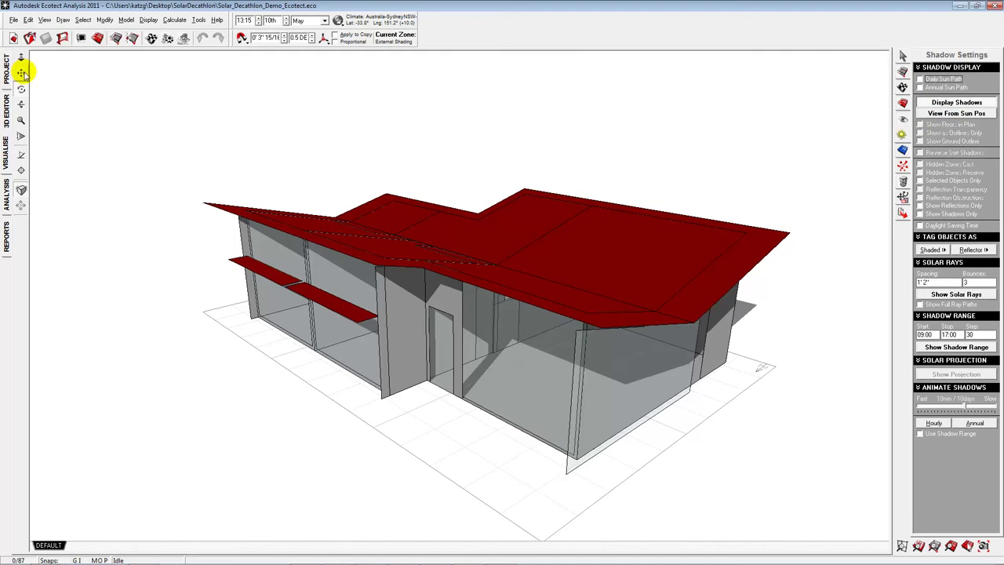
click(9, 109)
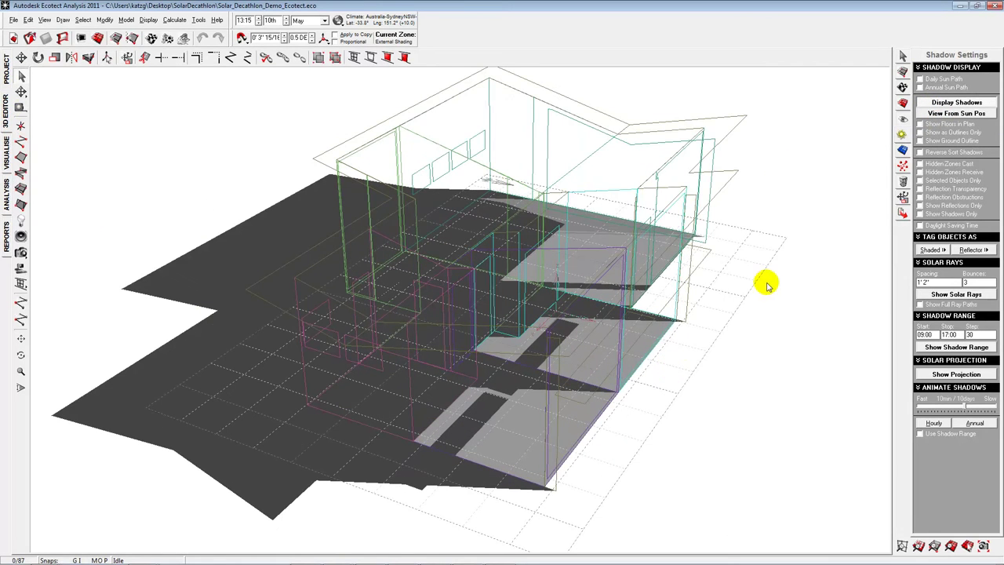
- Hide the shadows and select the horizontal light-shelf panel at the front room's window, checking the model in the Visualise view
click(949, 102)
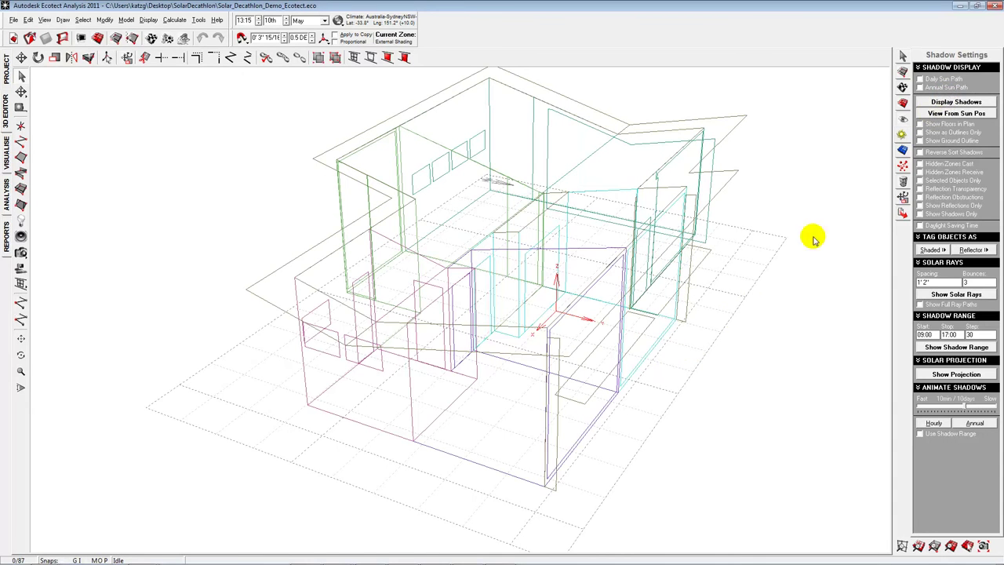
click(643, 334)
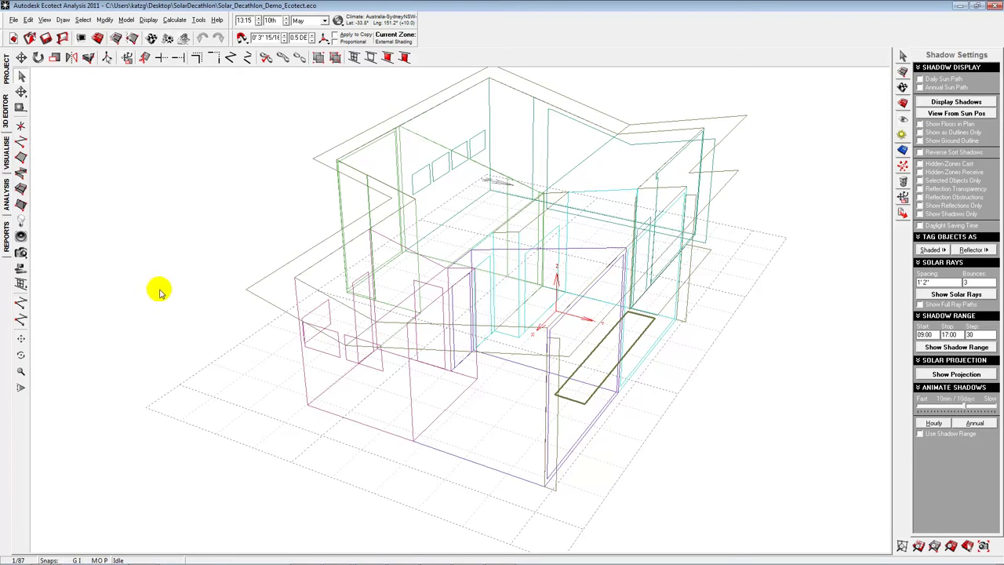
click(8, 162)
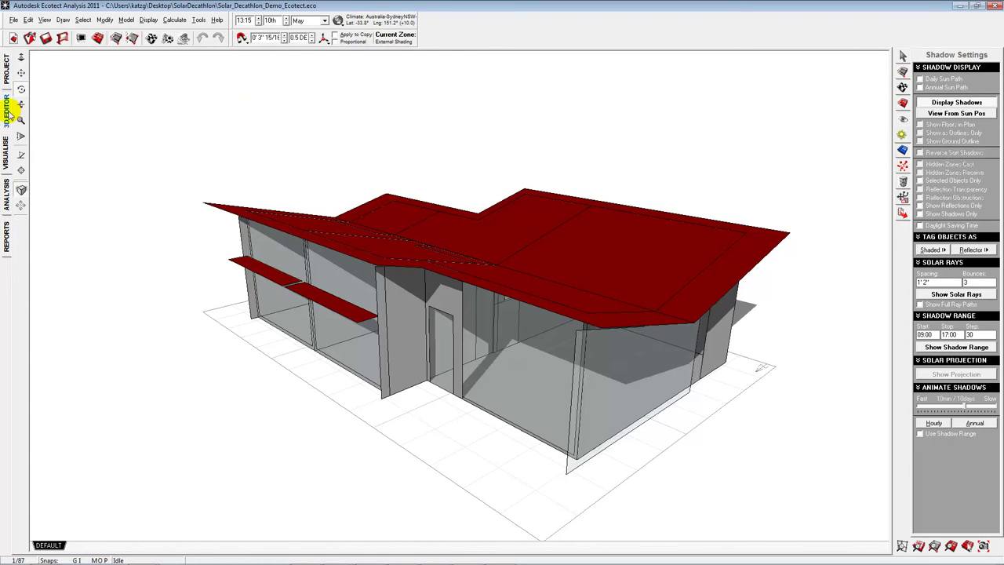
click(7, 109)
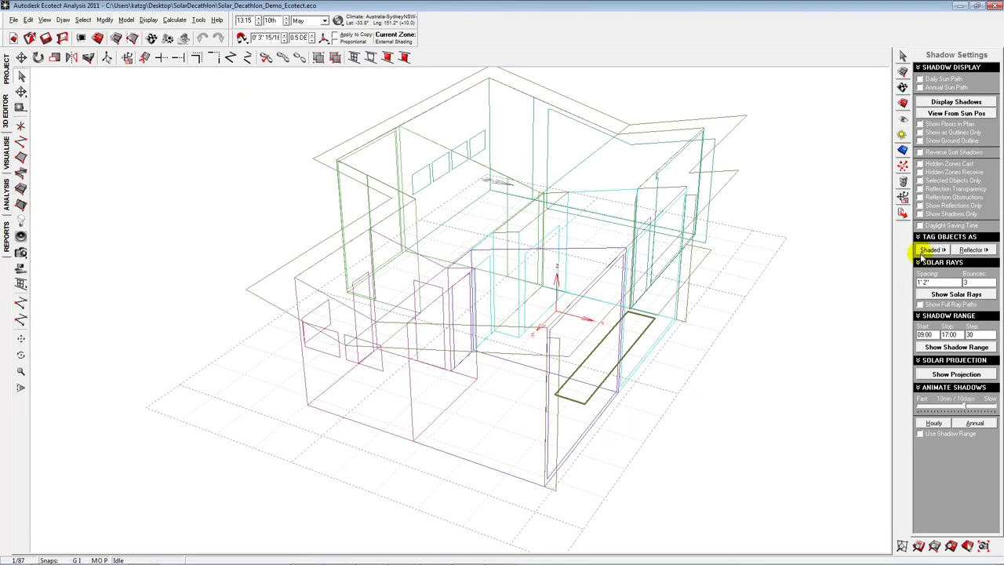
- Show the solar rays striking and reflecting off the selected panel
click(949, 293)
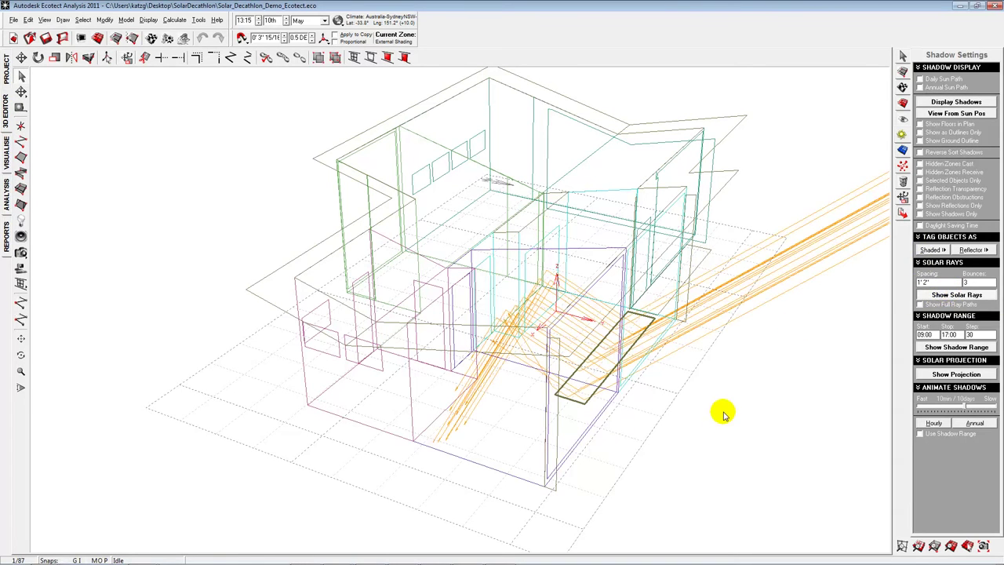
scroll(722, 408, down, 1)
scroll(727, 407, down, 1)
scroll(727, 404, down, 1)
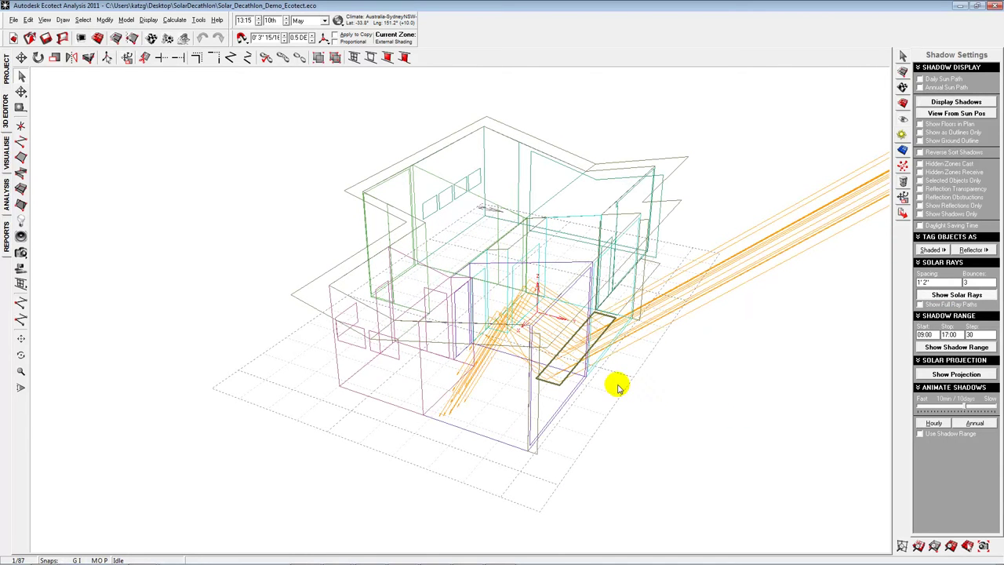
- Compare the panel's solar rays for January and February, finishing with the month set to January
click(324, 22)
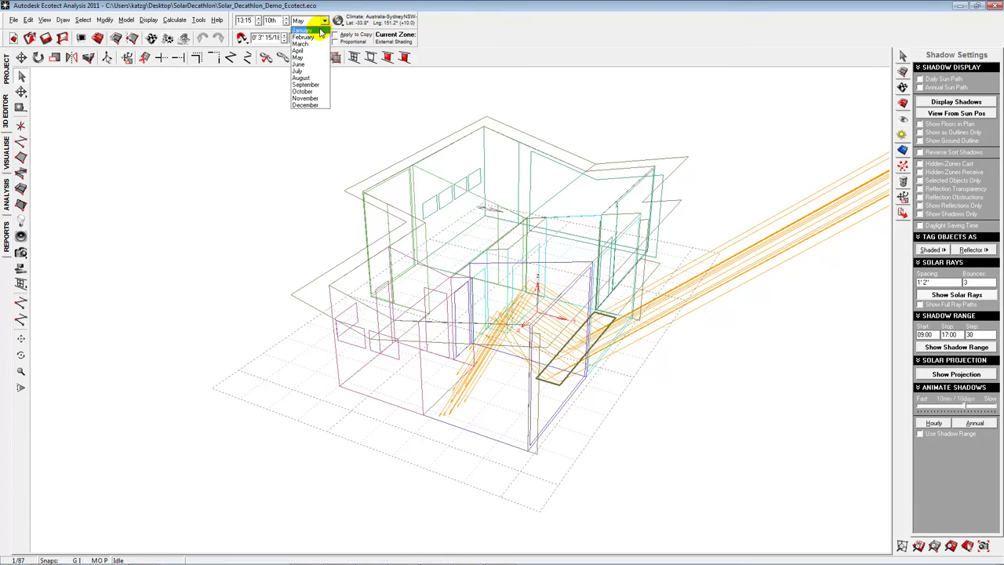
click(317, 29)
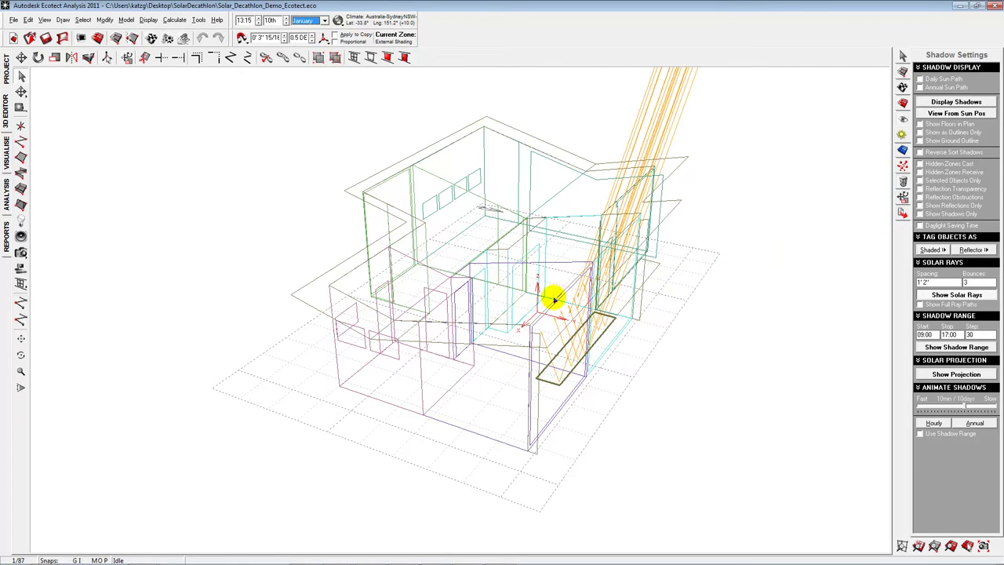
key(Down)
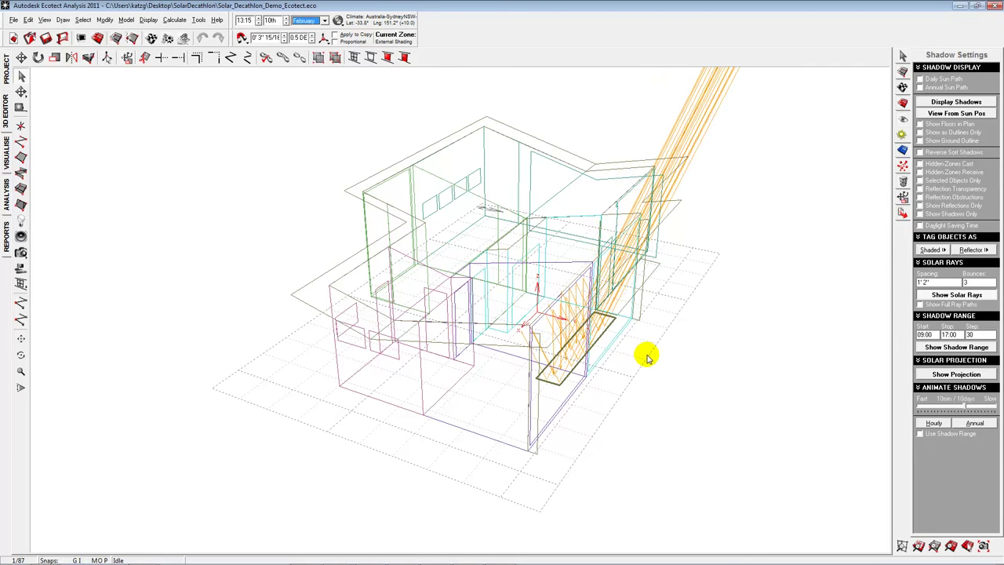
key(Up)
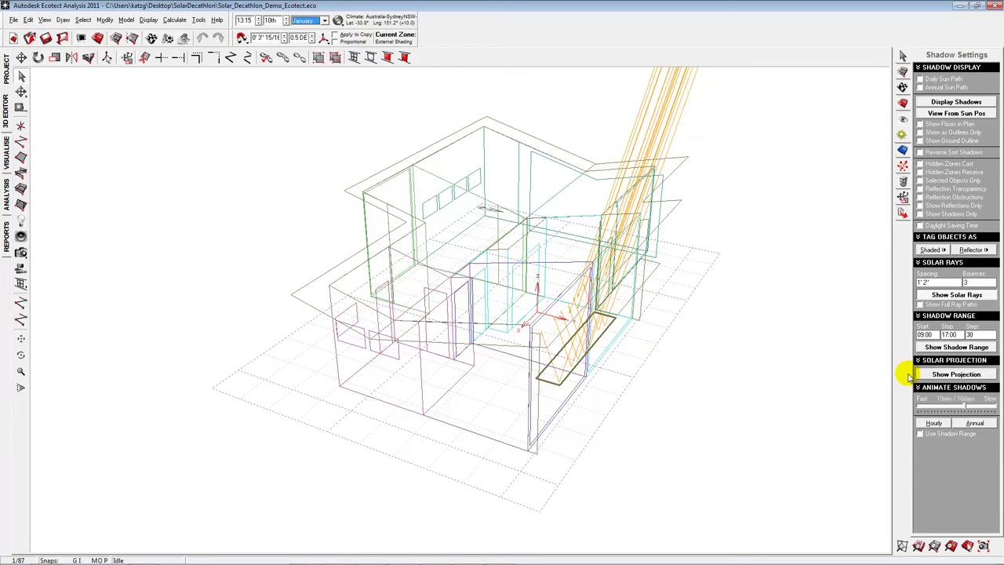
- Set the solar ray bounces to 5 and the month to June, and review the rays from a lower angle
click(984, 280)
double_click(950, 281)
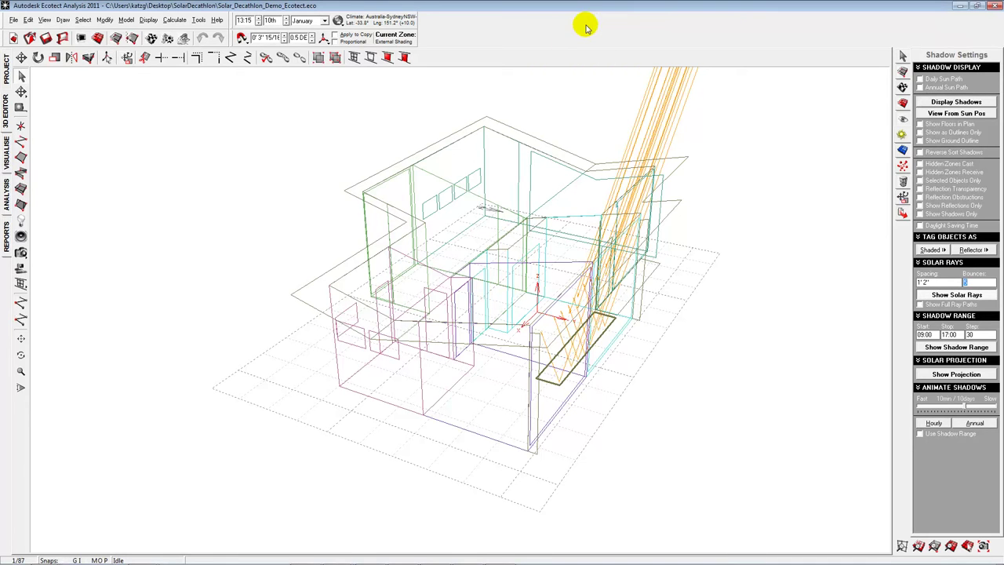
click(324, 21)
click(317, 65)
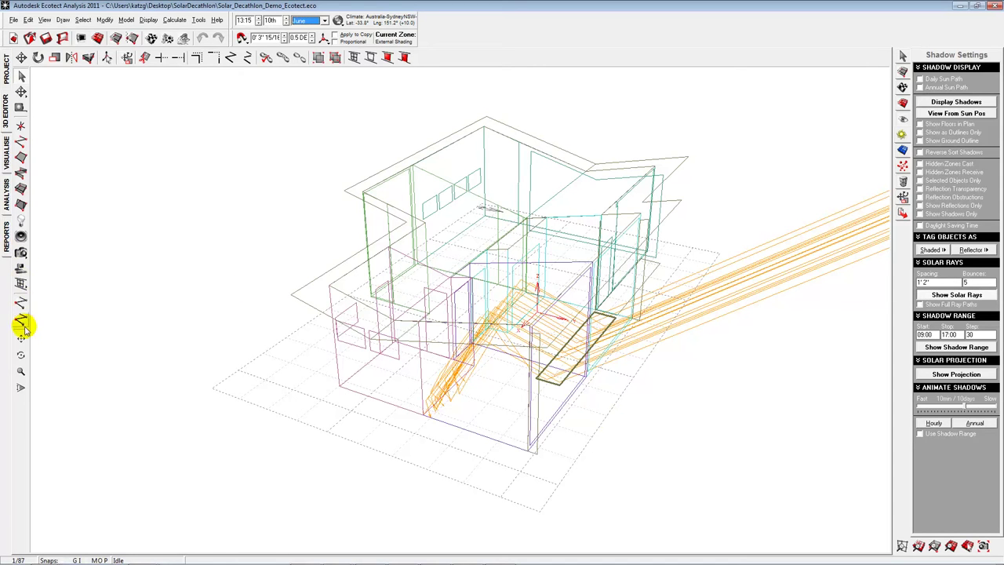
click(21, 355)
drag(230, 385, 228, 370)
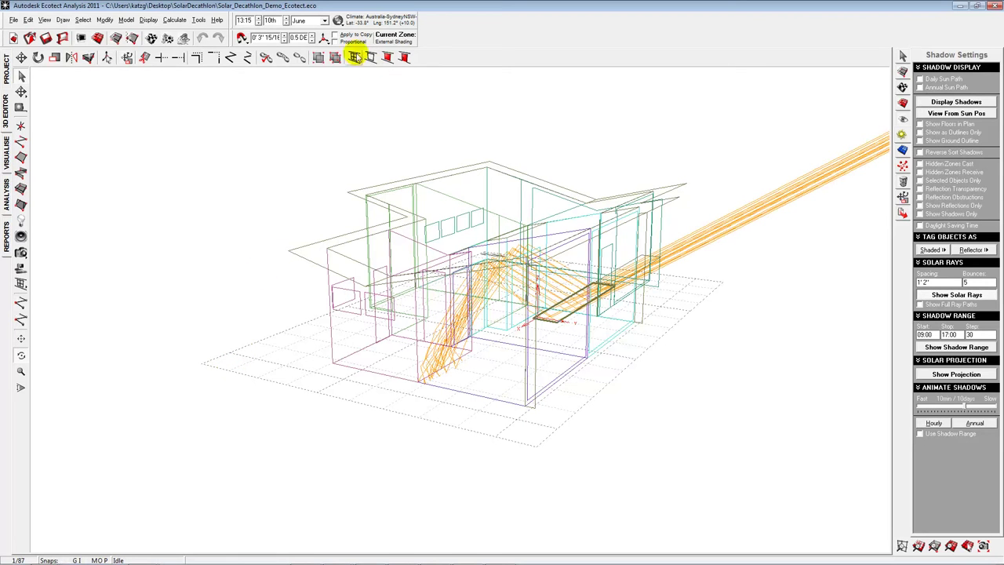
- Step the time of day back to 07:45 to examine how the solar rays shift through the morning
click(259, 23)
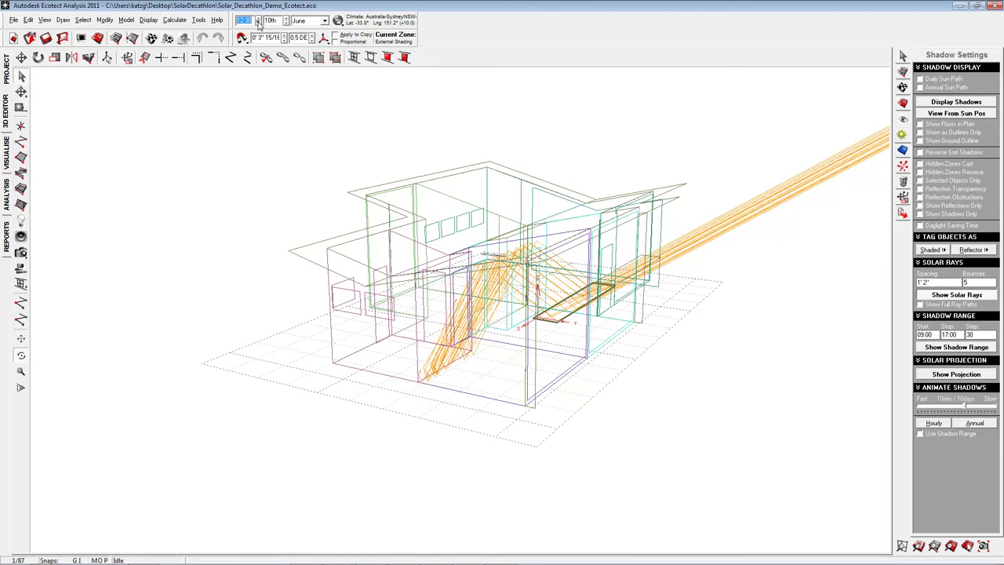
click(259, 23)
click(259, 23)
click(259, 23)
click(258, 23)
click(258, 22)
click(259, 23)
click(263, 21)
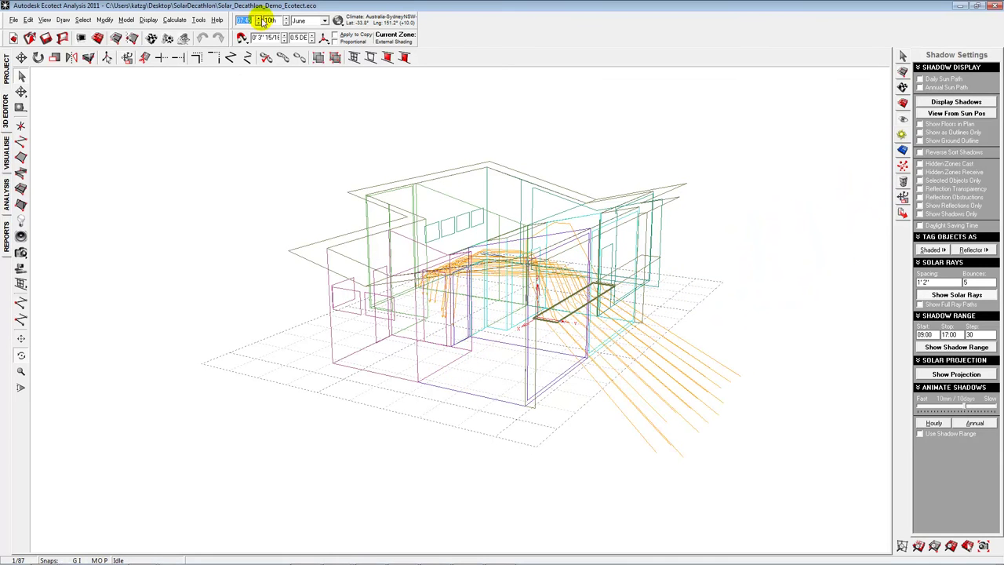
- Advance the time of day to 14:45 to follow the reflected solar rays into the afternoon
click(260, 23)
click(260, 23)
click(260, 22)
click(260, 22)
click(259, 23)
click(259, 22)
click(260, 23)
click(260, 22)
click(259, 22)
click(260, 21)
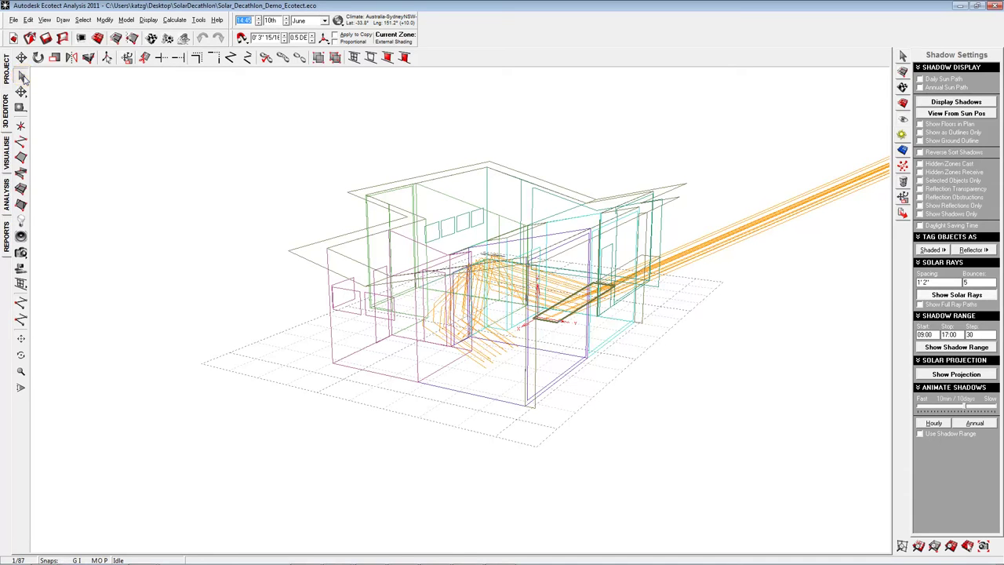
- Select the floor of the front room in place of the light-shelf panel
click(42, 116)
click(525, 486)
click(502, 401)
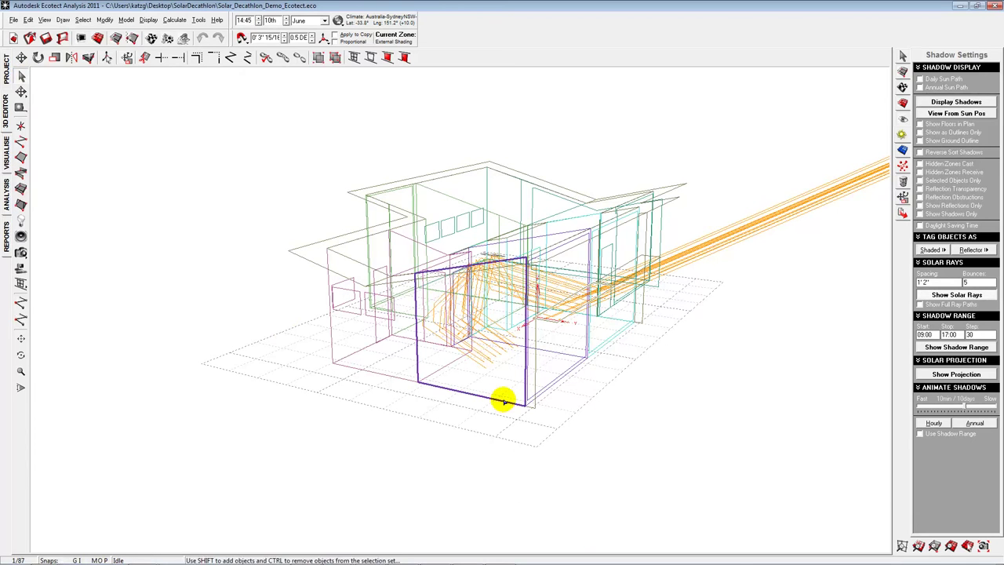
click(547, 394)
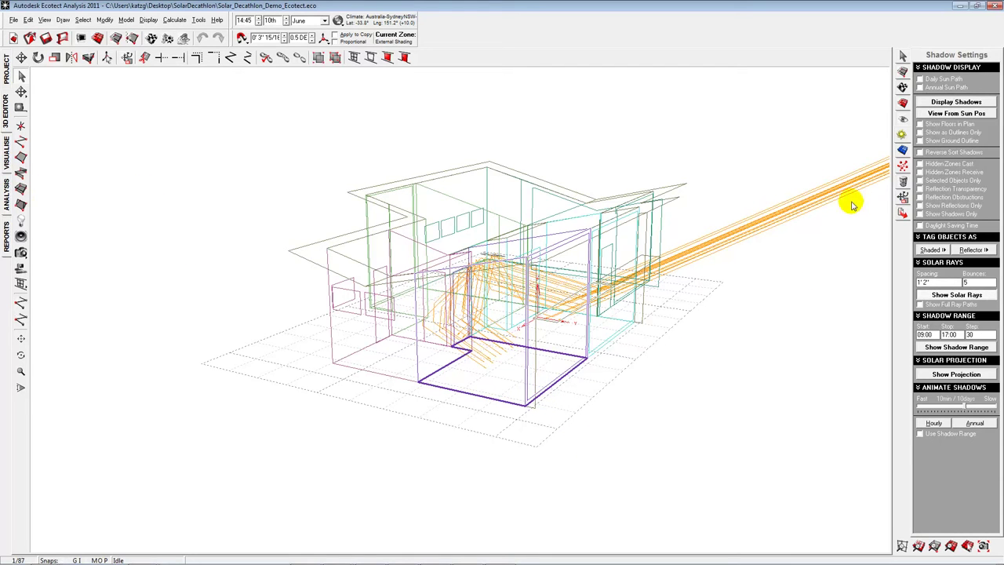
- Fit the analysis grid within the selected floor along the XY axis with an axial offset of 1'11" 5/8
click(902, 150)
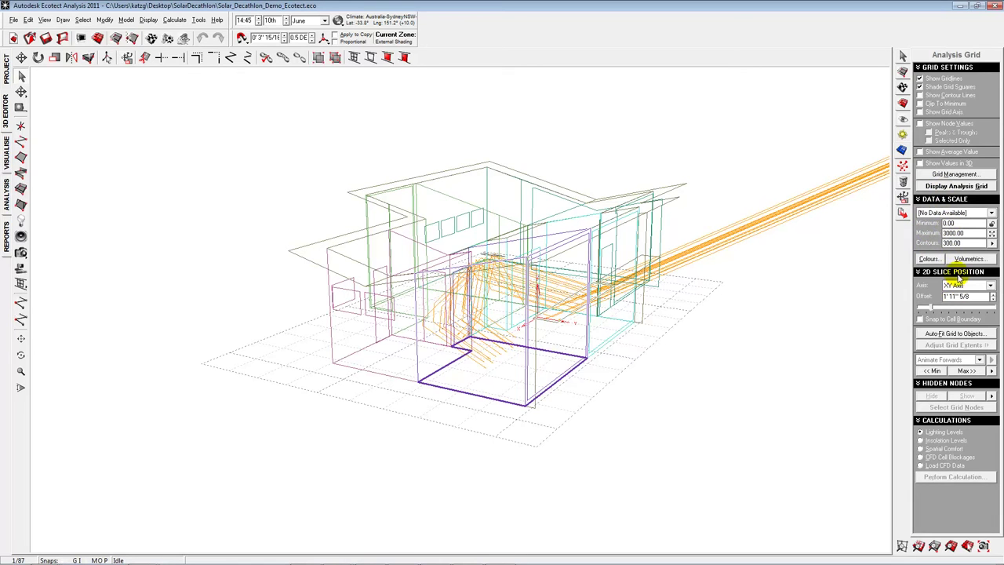
click(956, 333)
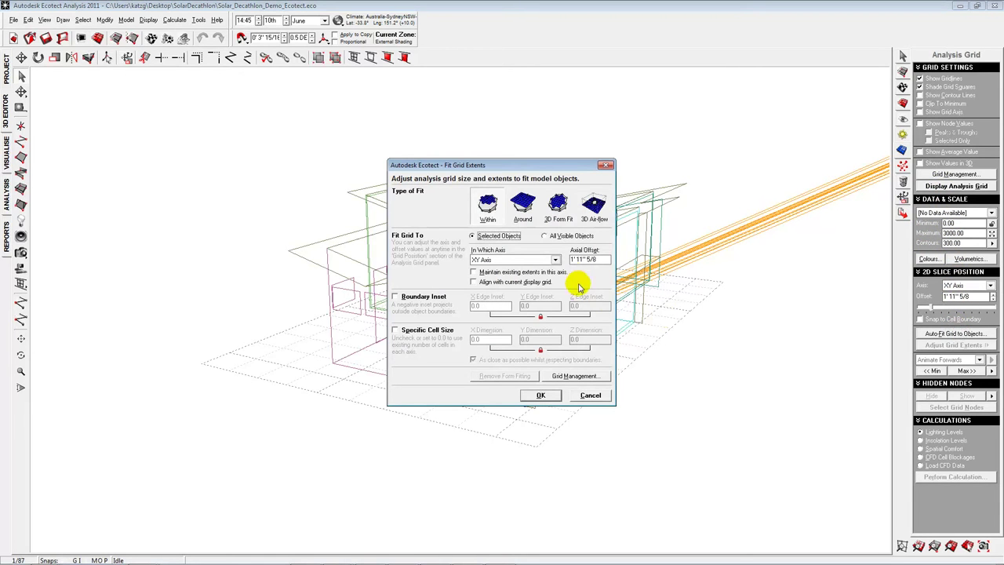
click(540, 395)
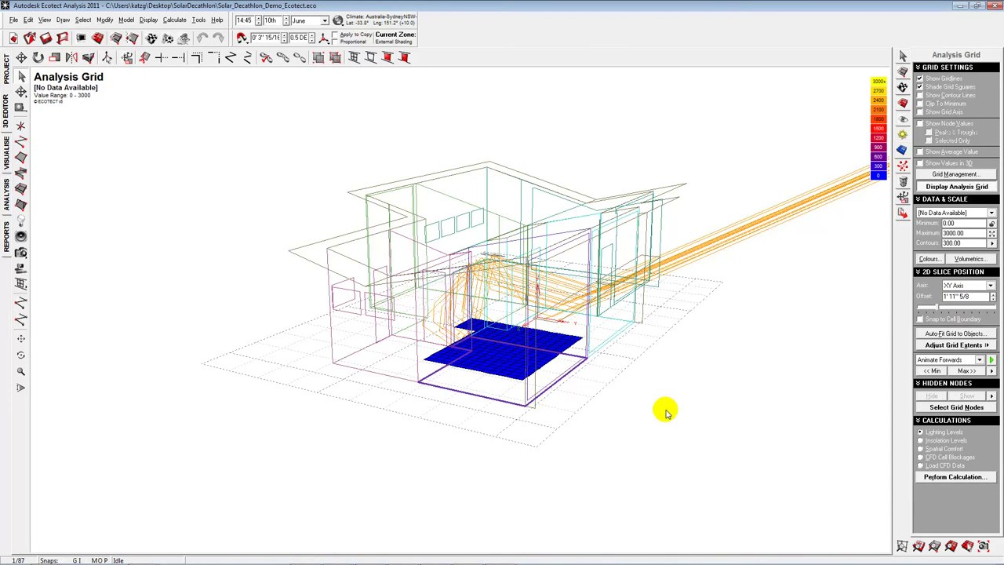
- Calculate overall daylight and electric light levels over the analysis grid, skipping the wizard and using High Precision and CIE Overcast Sky
click(952, 477)
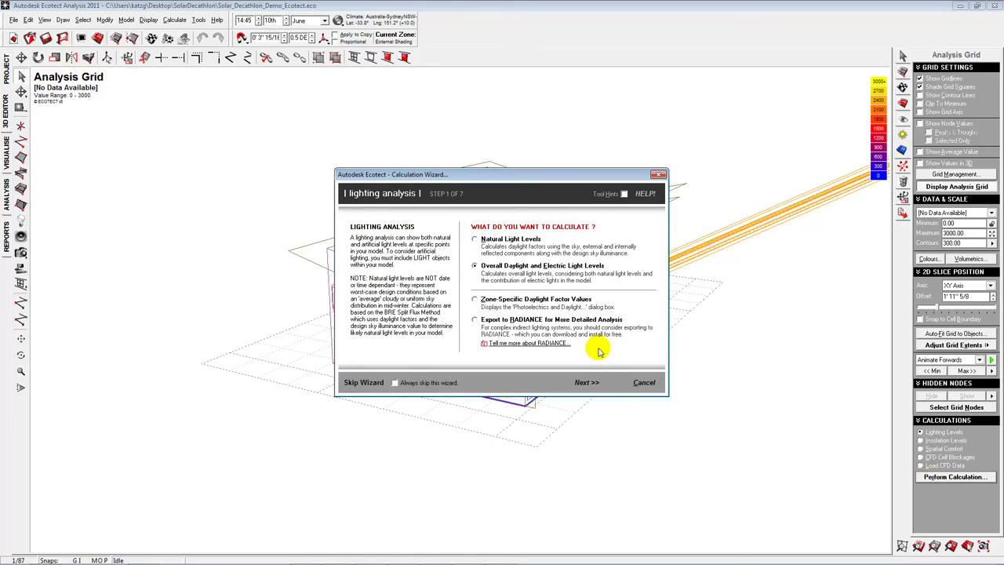
click(396, 383)
click(396, 382)
click(587, 384)
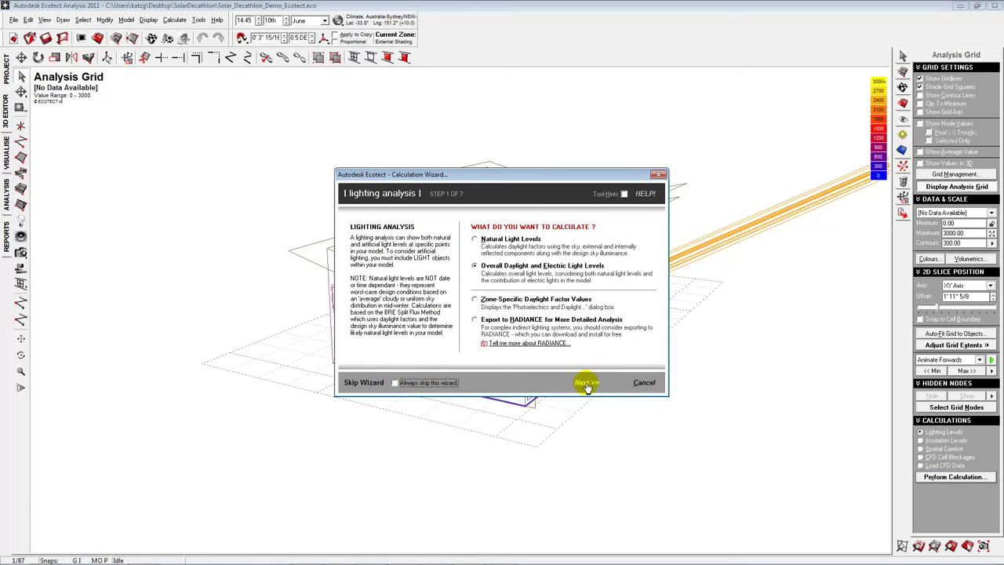
click(364, 383)
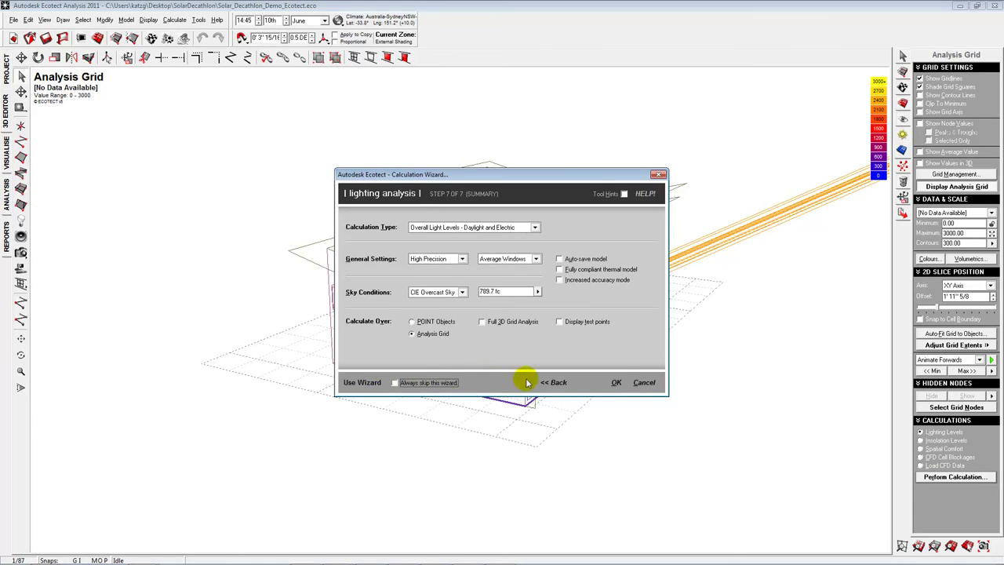
click(614, 382)
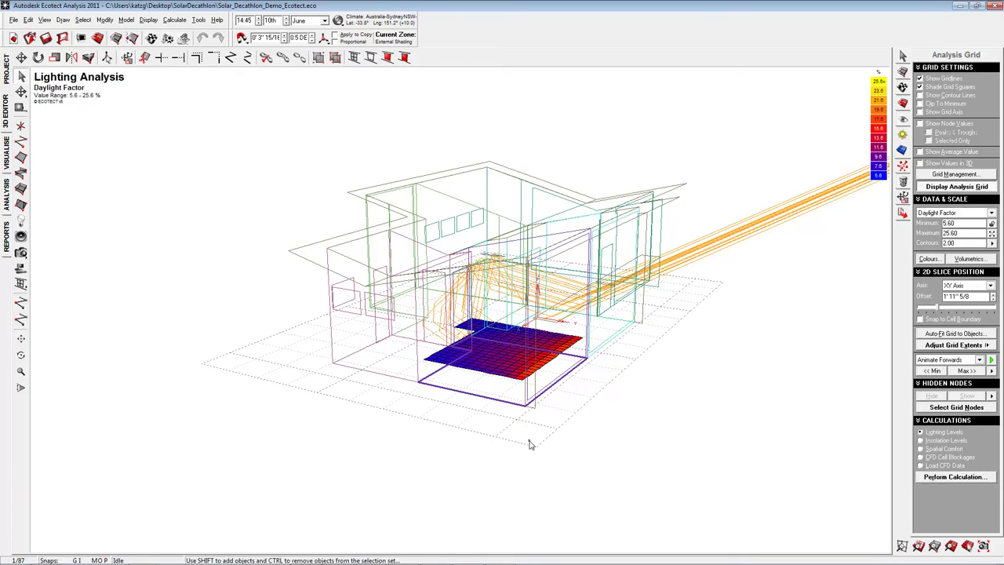
- Show contour lines on the analysis grid and compare Daylight Factor with Daylighting Levels, finishing on Daylighting Levels
scroll(529, 445, up, 5)
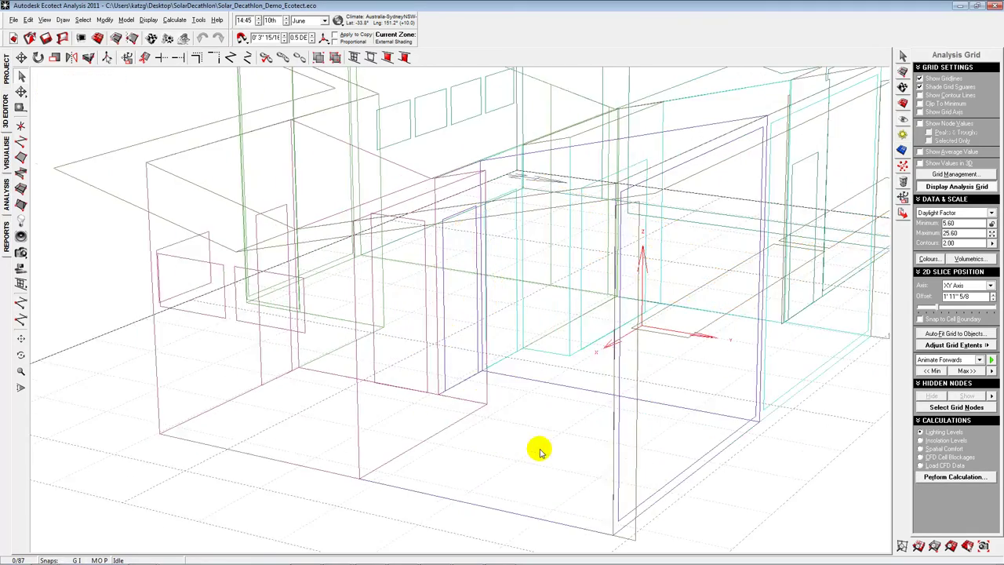
click(921, 95)
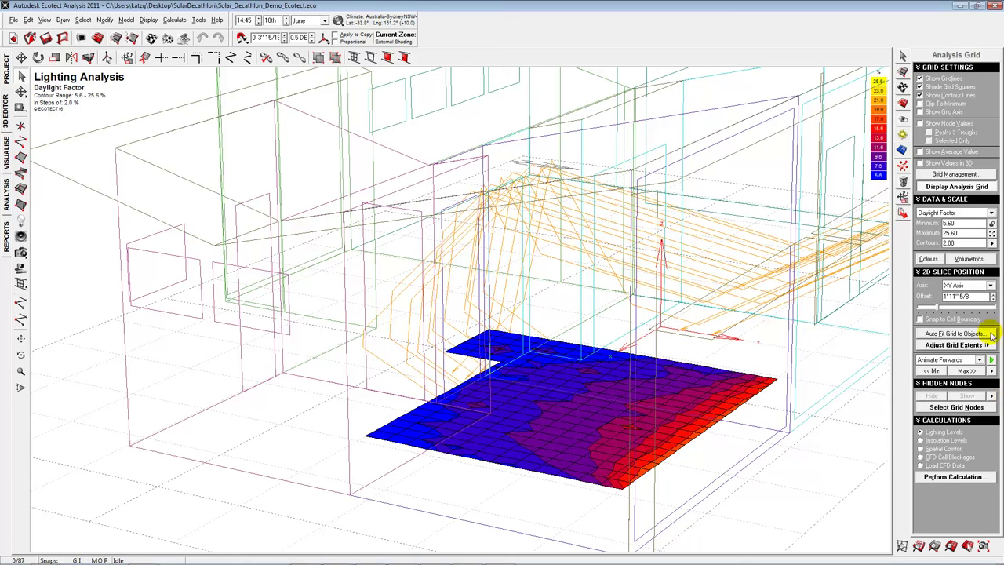
click(991, 214)
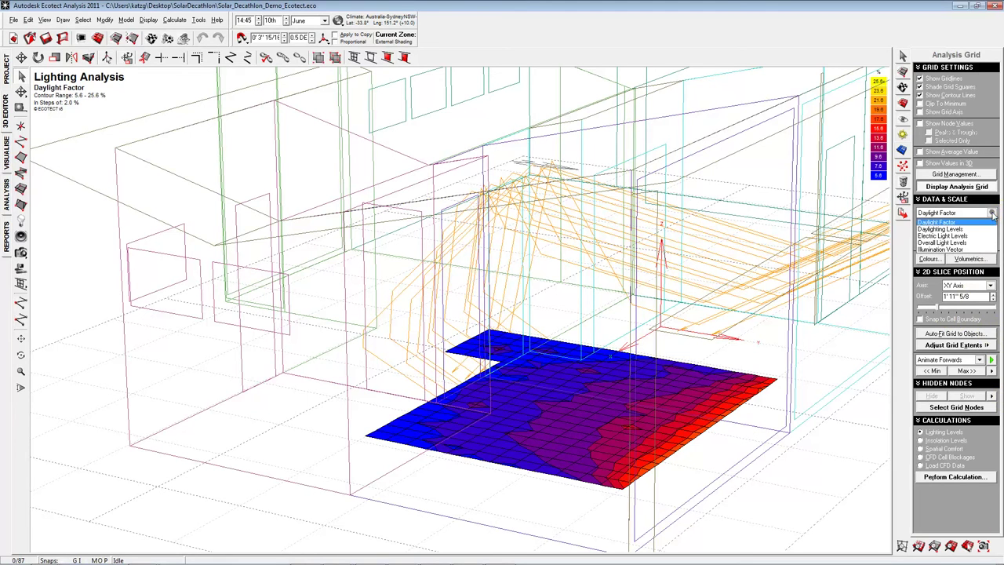
click(980, 228)
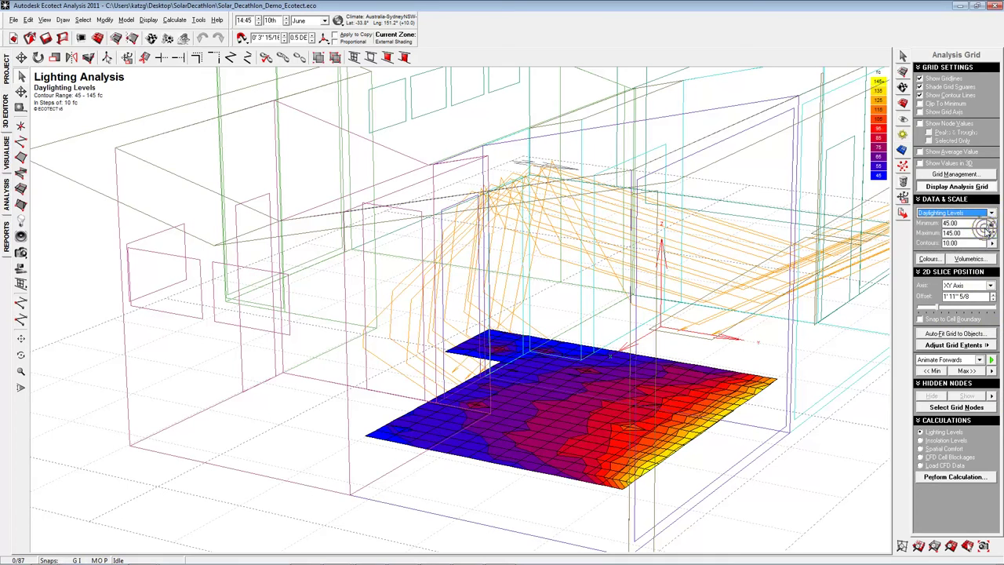
key(Up)
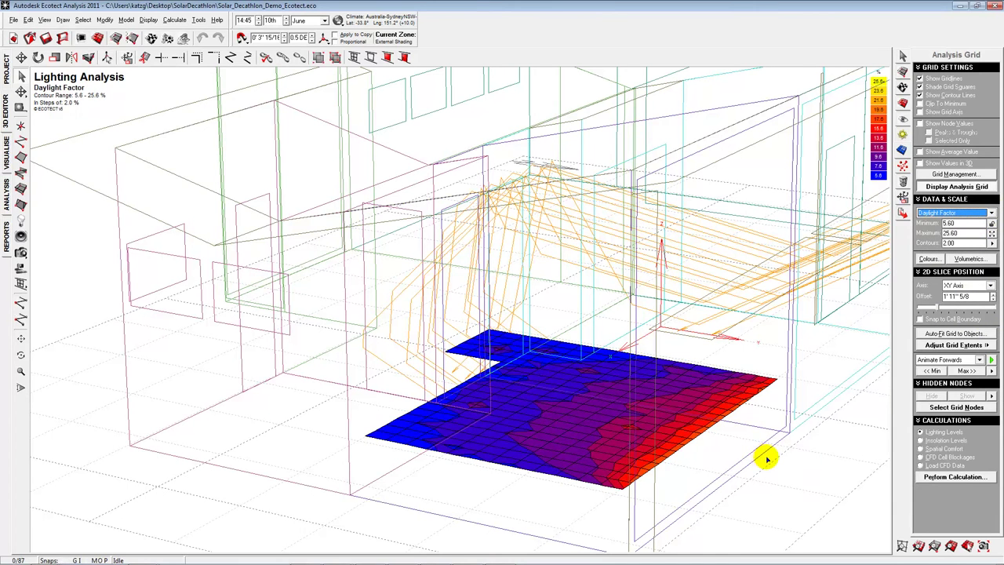
click(991, 213)
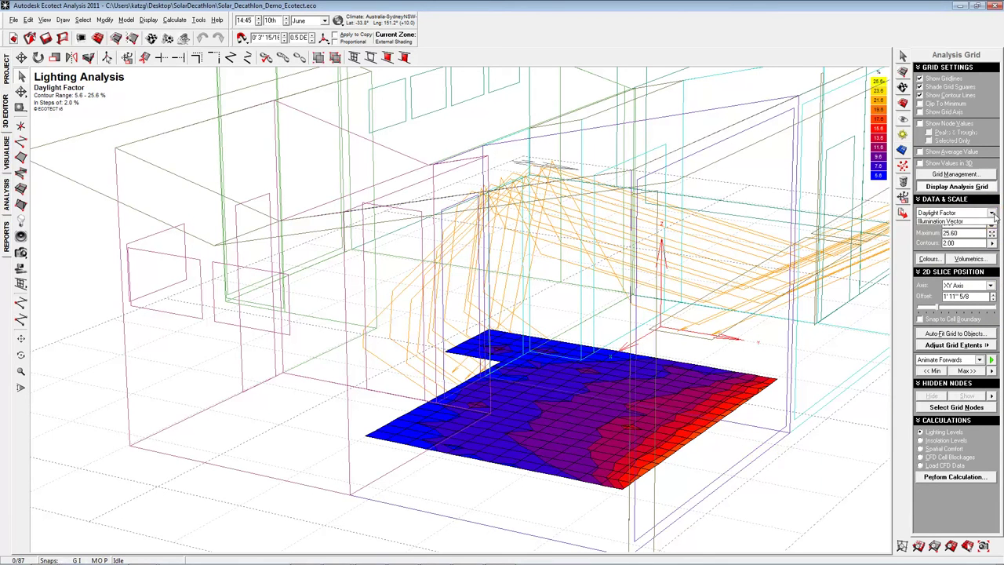
click(979, 227)
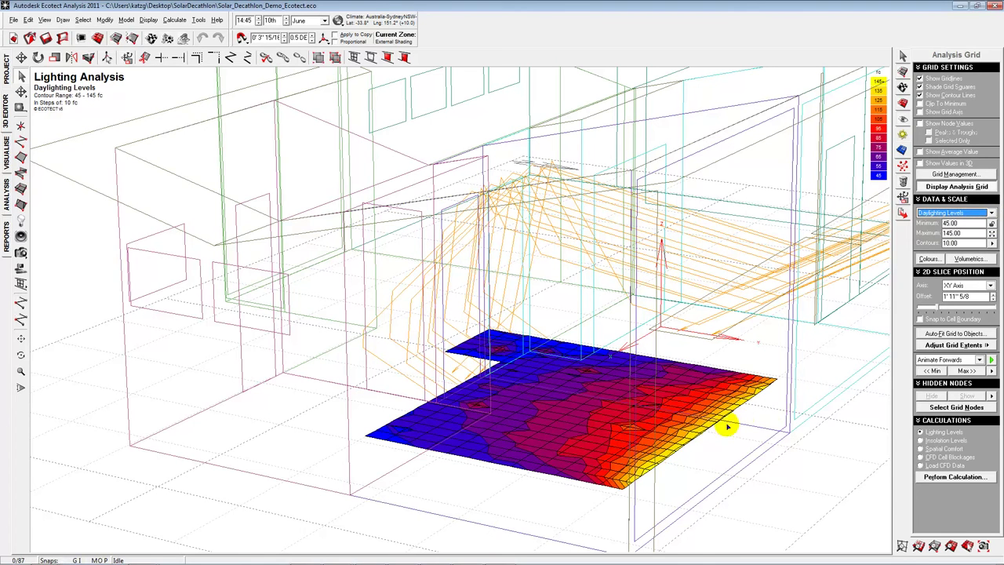
click(499, 382)
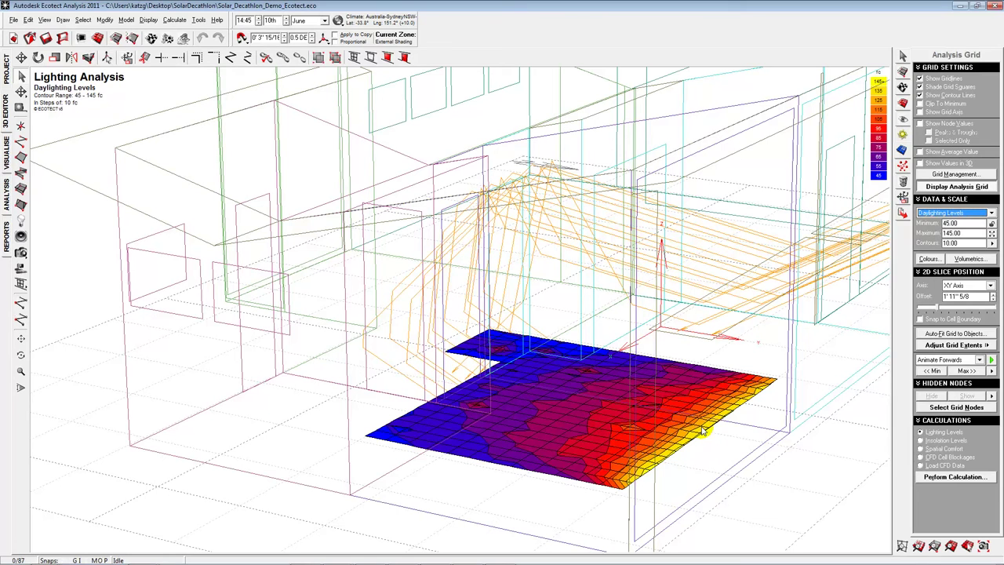
- Leave Ecotect, switch to the PowerPoint overview slideshow and advance to the documentation slide
click(993, 7)
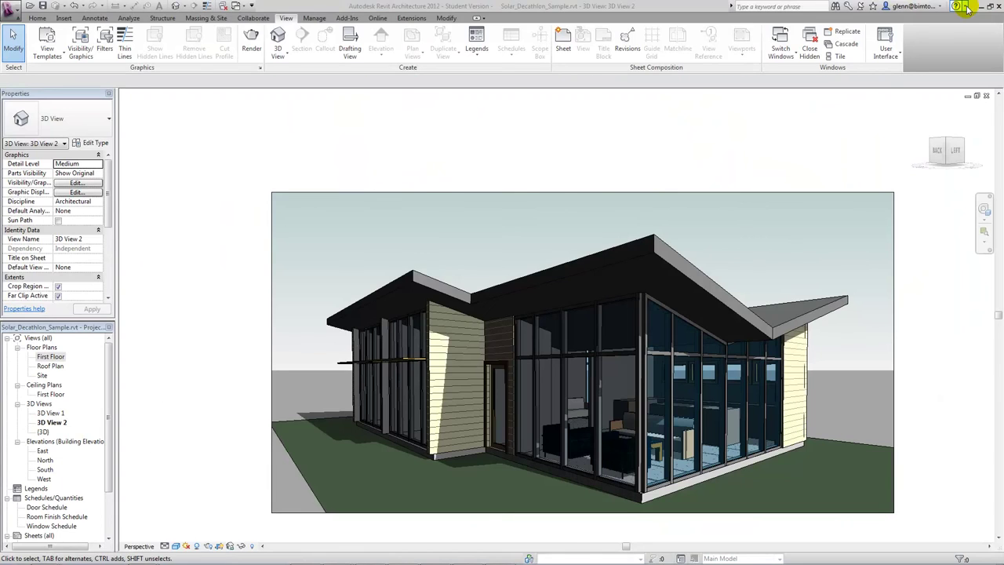
key(alt+Tab)
key(Tab)
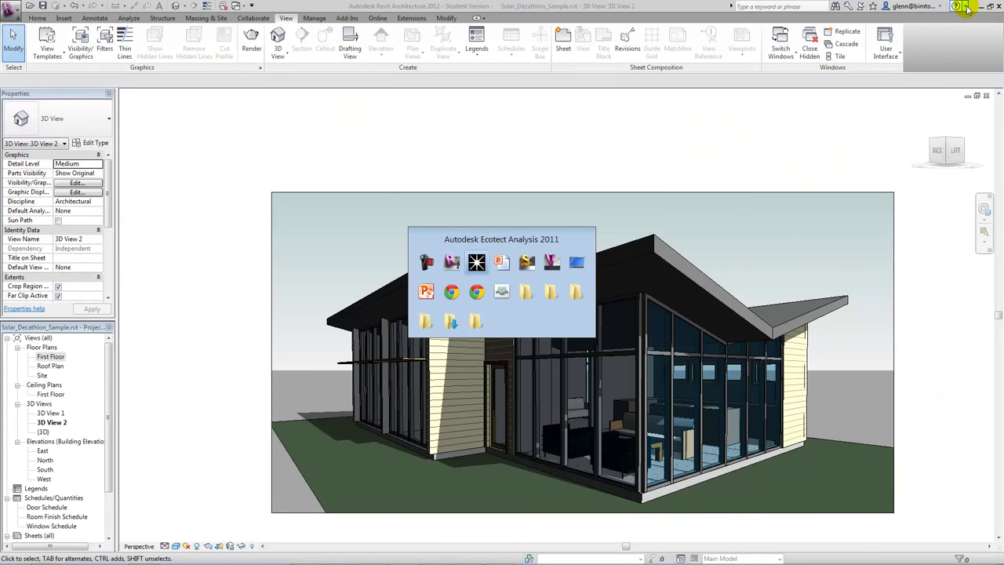
key(Tab)
key(Tab)
key(Tab)
key(Tab)
key(Tab)
key(Tab)
key(Tab)
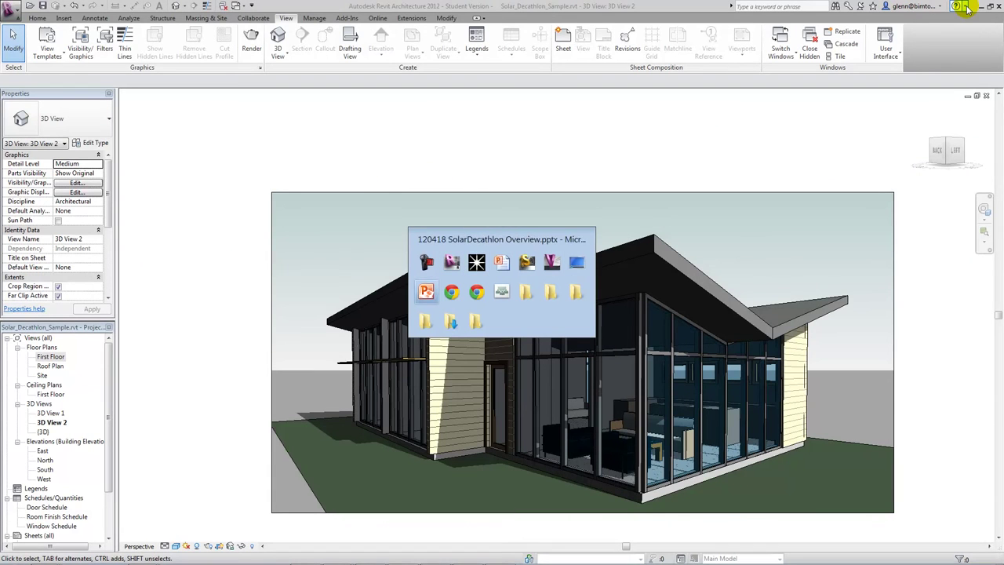
key(Tab)
key(Tab)
key(Tab)
key(Tab)
key(Tab)
key(Tab)
key(Tab)
key(Tab)
key(Tab)
key(Tab)
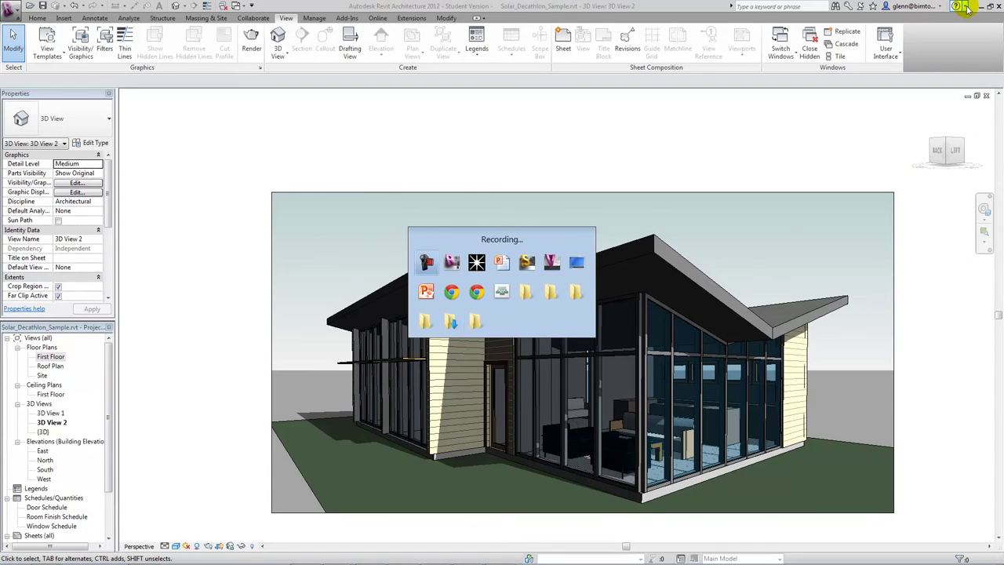
key(Tab)
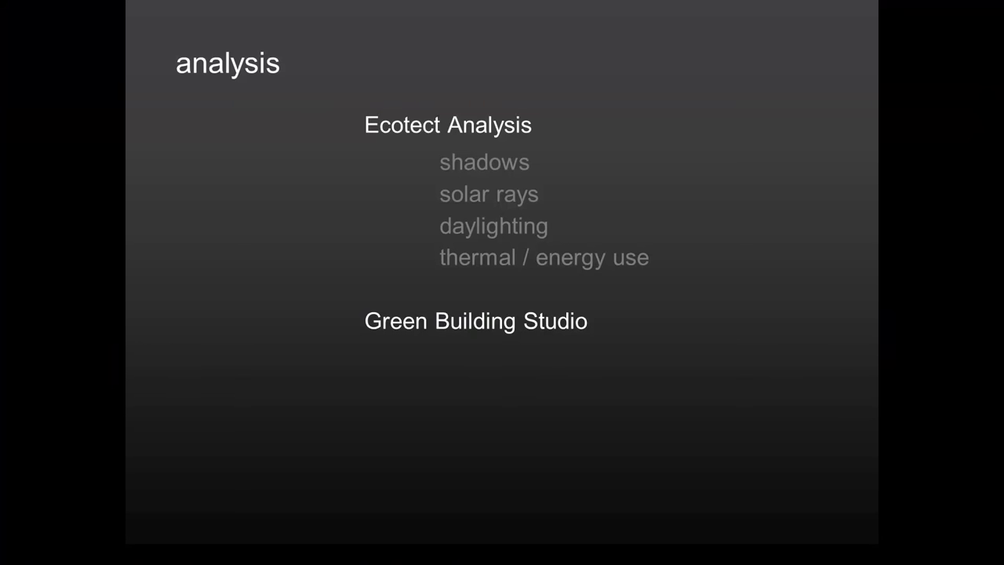
key(Right)
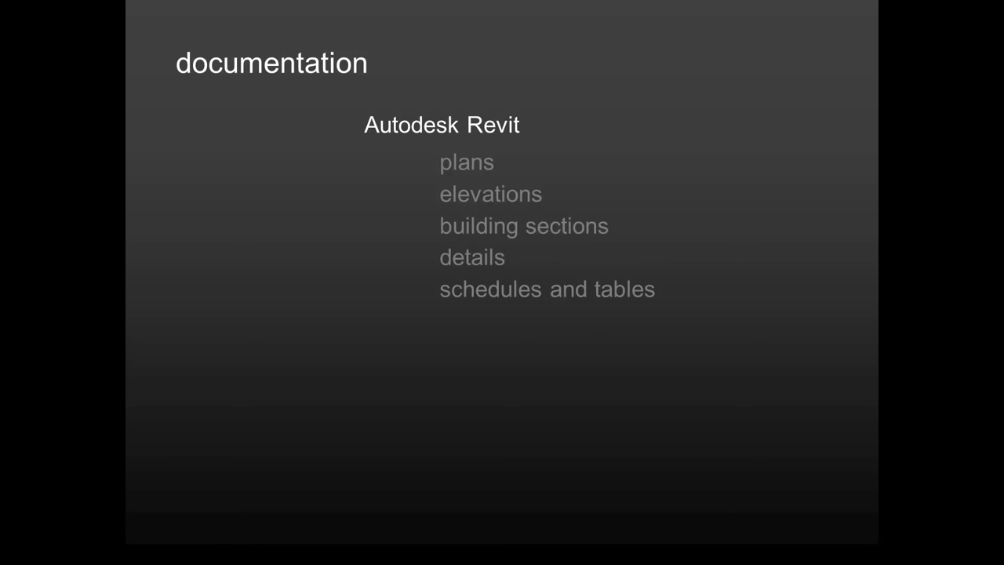
- Switch to Revit, open the First Floor plan and draw a vertical section line through the living room across the whole house
key(alt+Tab)
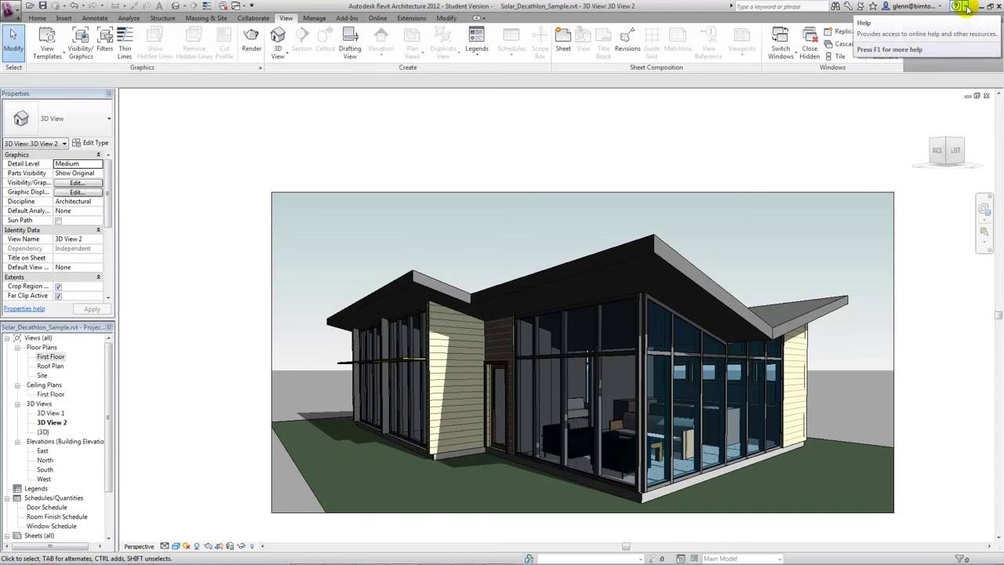
double_click(53, 358)
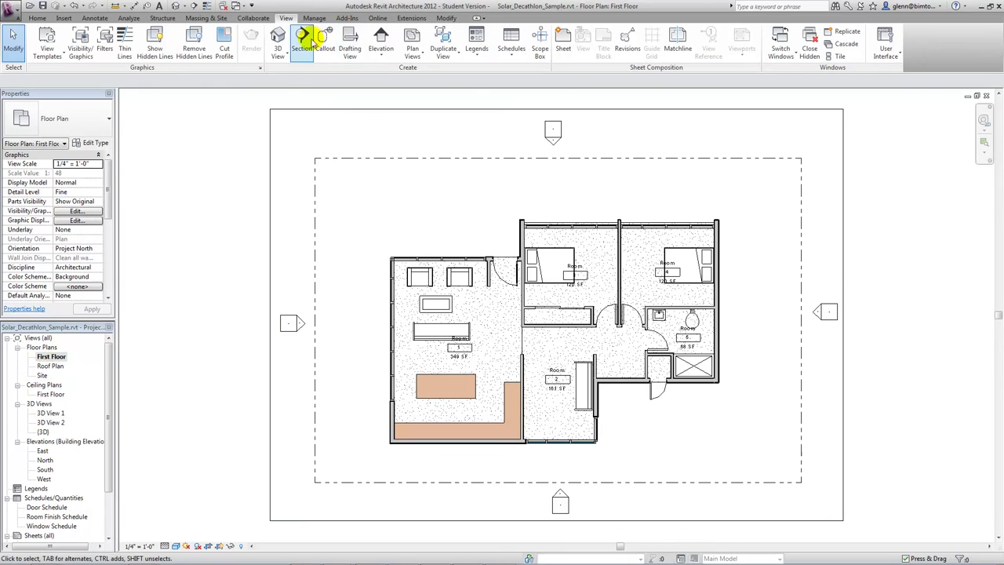
click(302, 48)
click(464, 466)
click(464, 199)
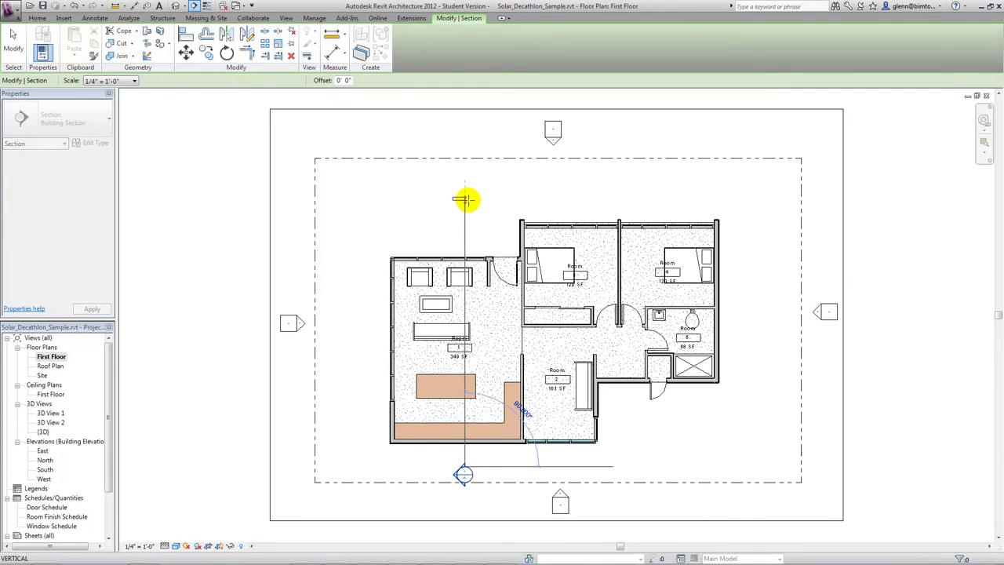
key(Escape)
click(153, 178)
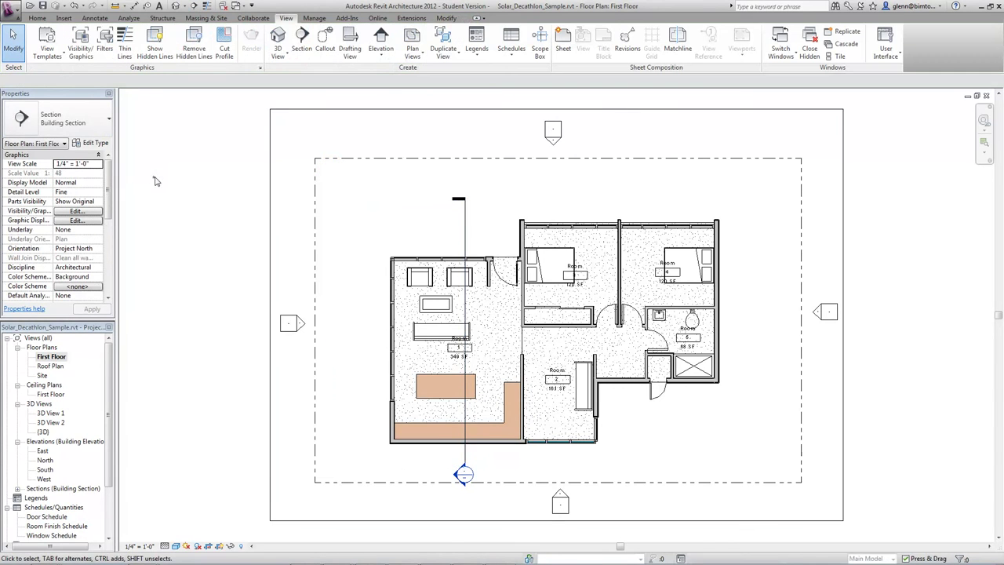
- Open the new building section view and set its detail level to Fine
double_click(457, 474)
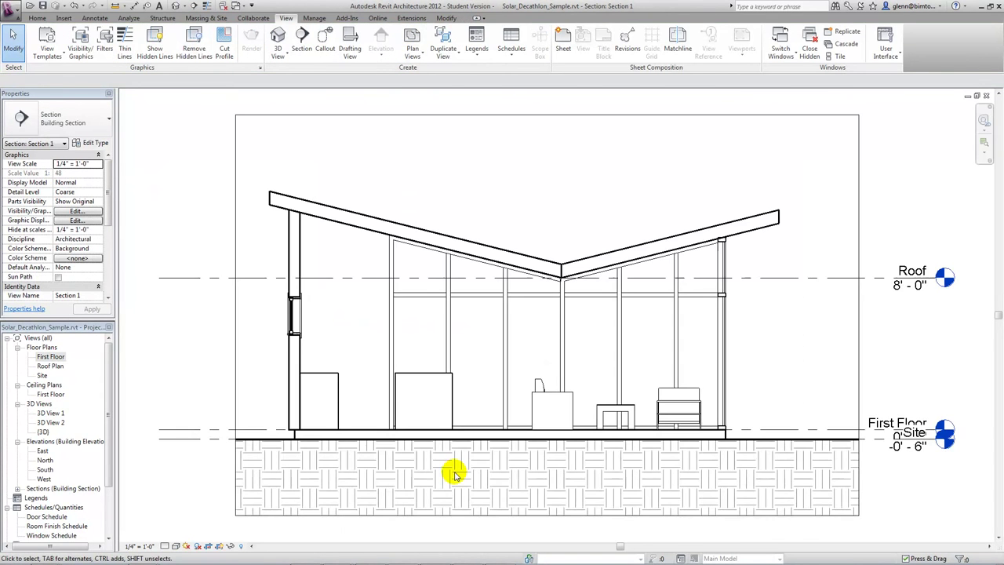
click(165, 546)
click(174, 540)
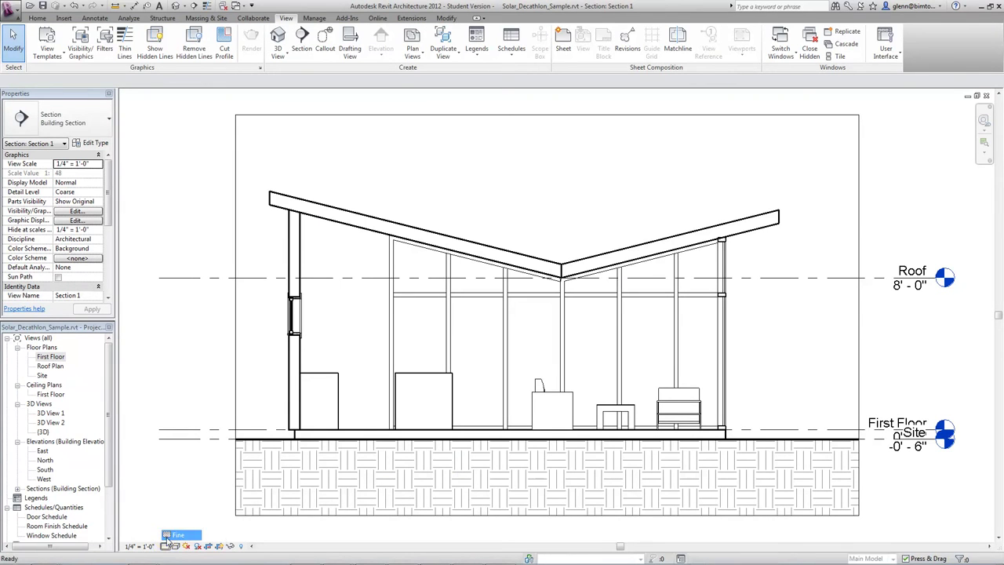
scroll(384, 300, up, 3)
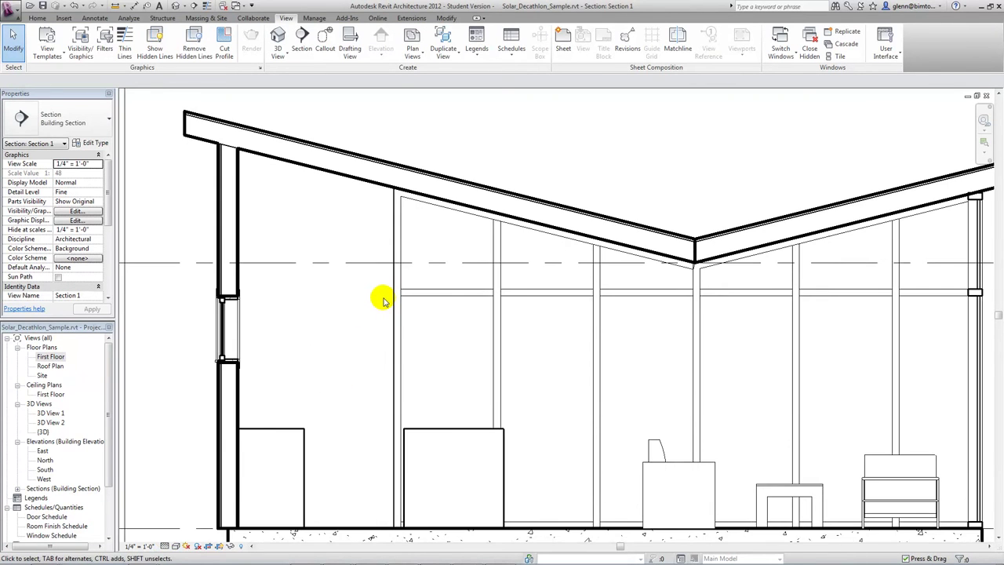
scroll(384, 301, down, 3)
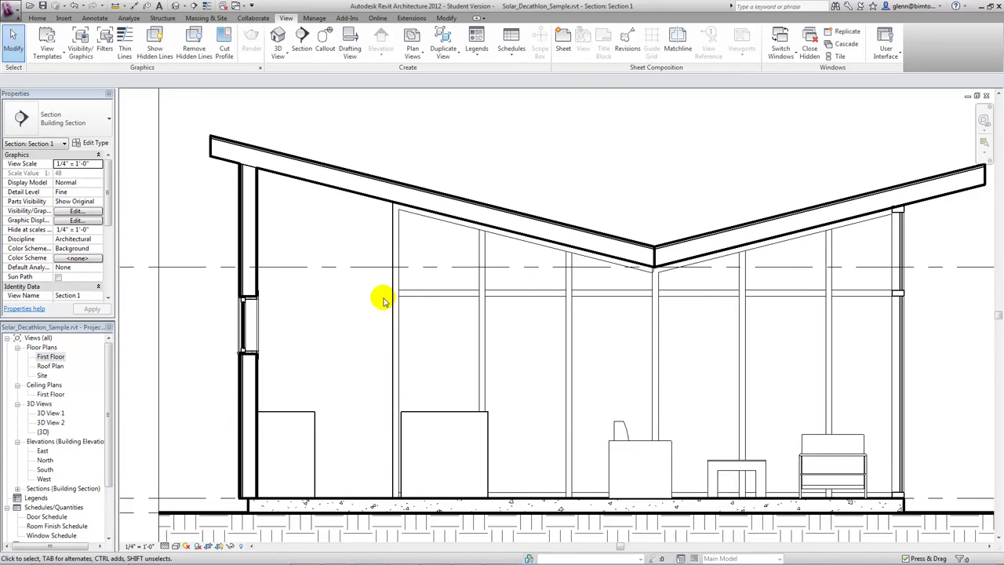
- Draw a callout around the base of the exterior wall and slab edge in the section, and open the callout view
click(323, 45)
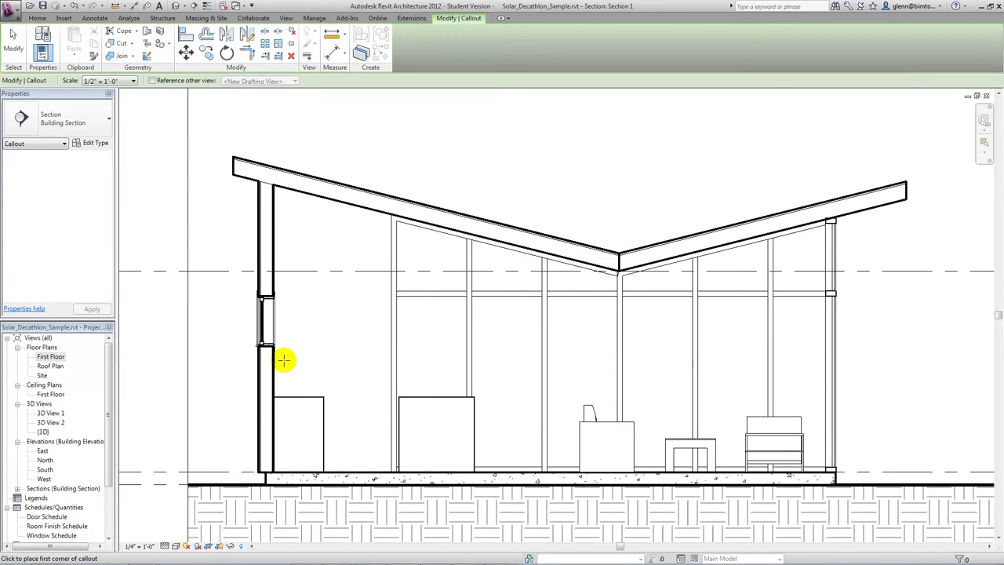
click(243, 420)
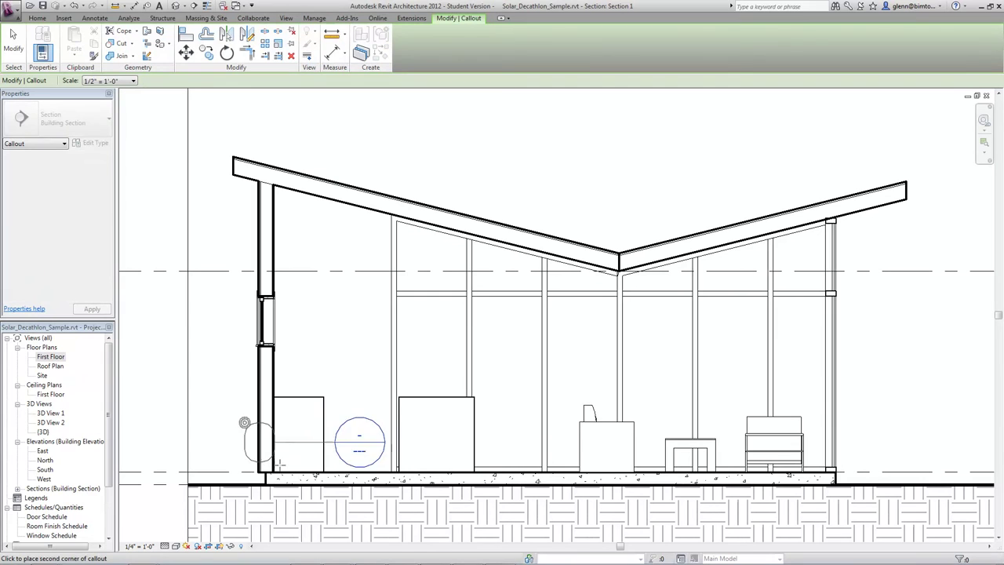
click(308, 505)
click(223, 318)
double_click(378, 449)
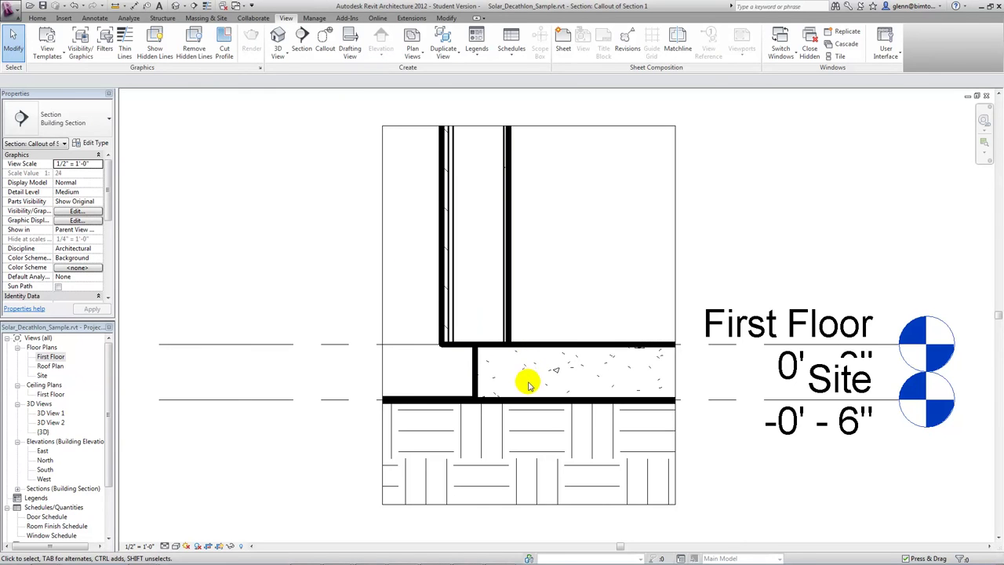
- Set the callout view's scale to 3" = 1'-0"
scroll(527, 367, down, 2)
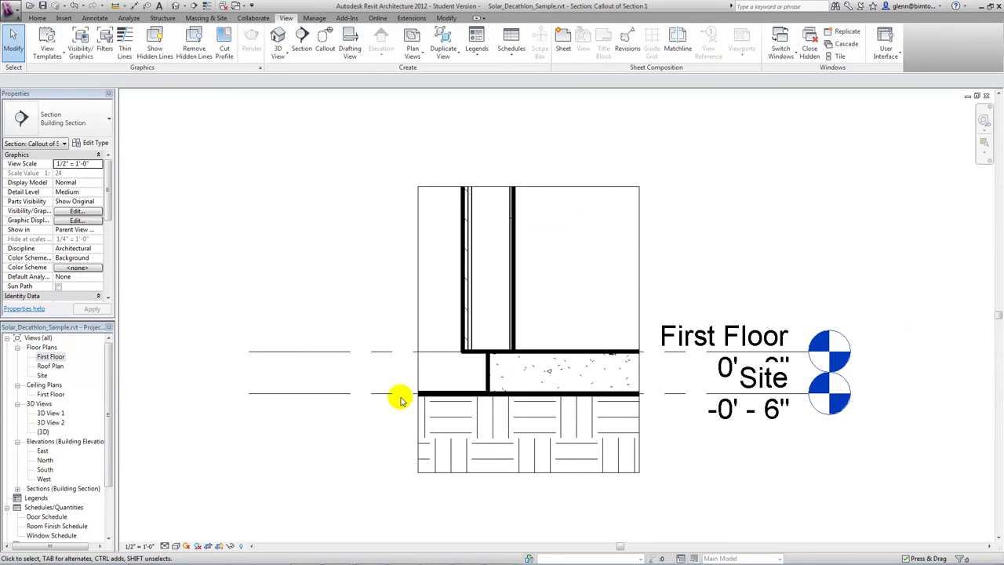
click(146, 546)
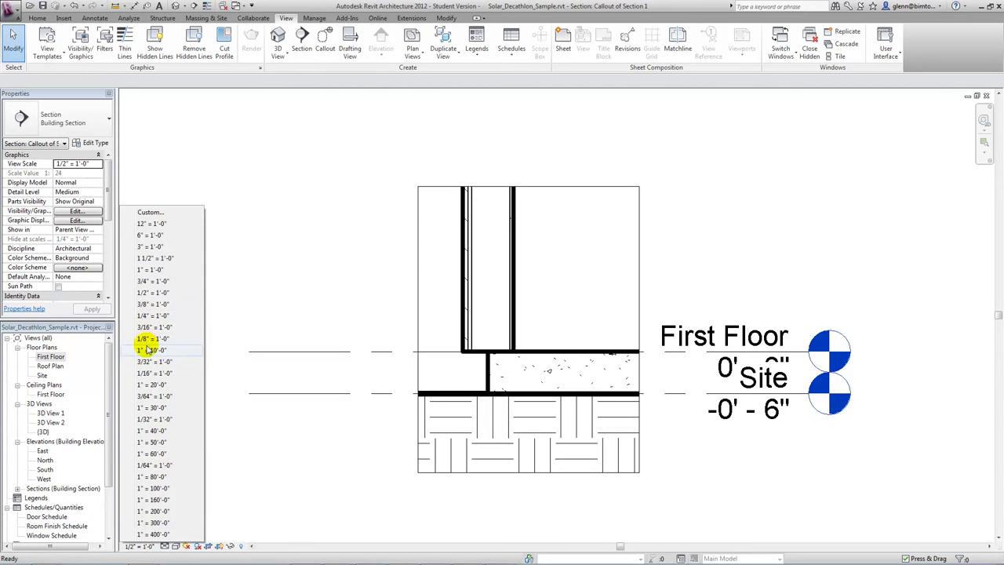
click(151, 248)
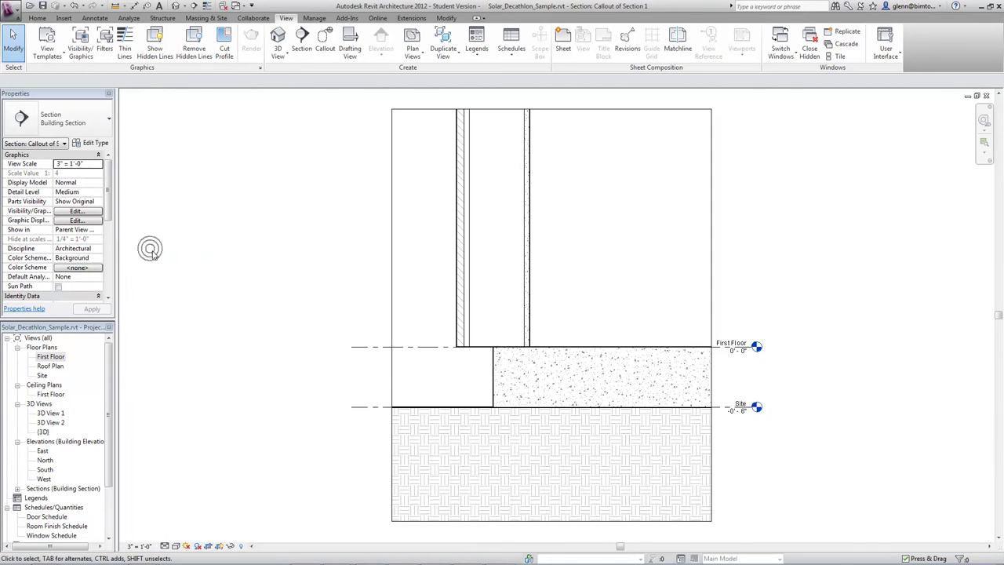
scroll(455, 385, down, 1)
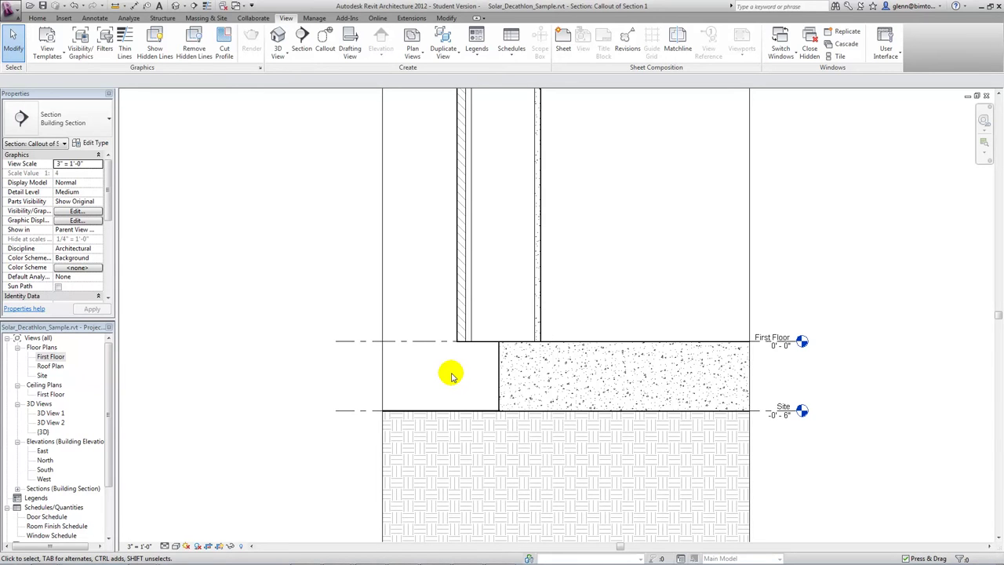
- Switch back to the PowerPoint slideshow and advance to the construction support slide
key(alt+Tab)
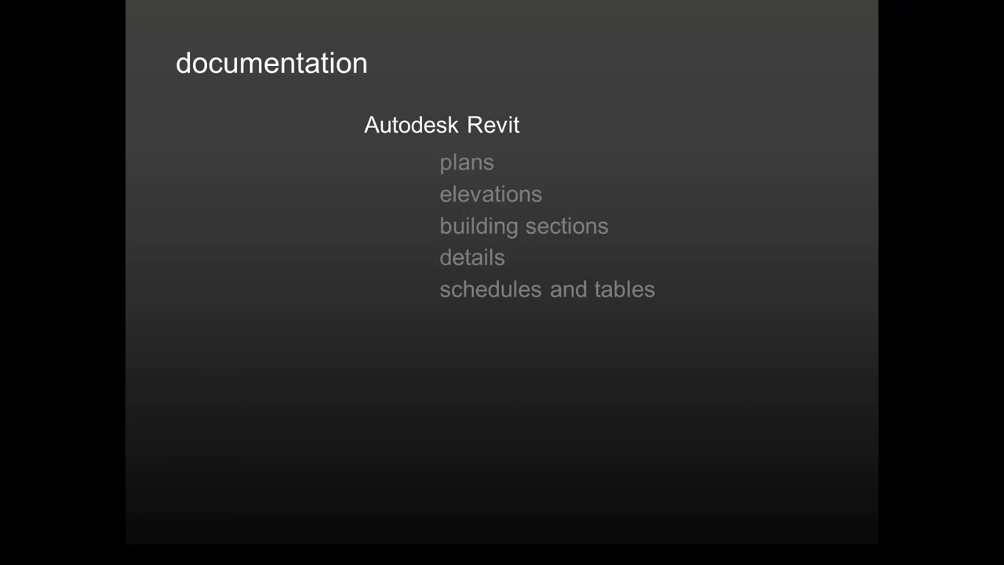
key(Right)
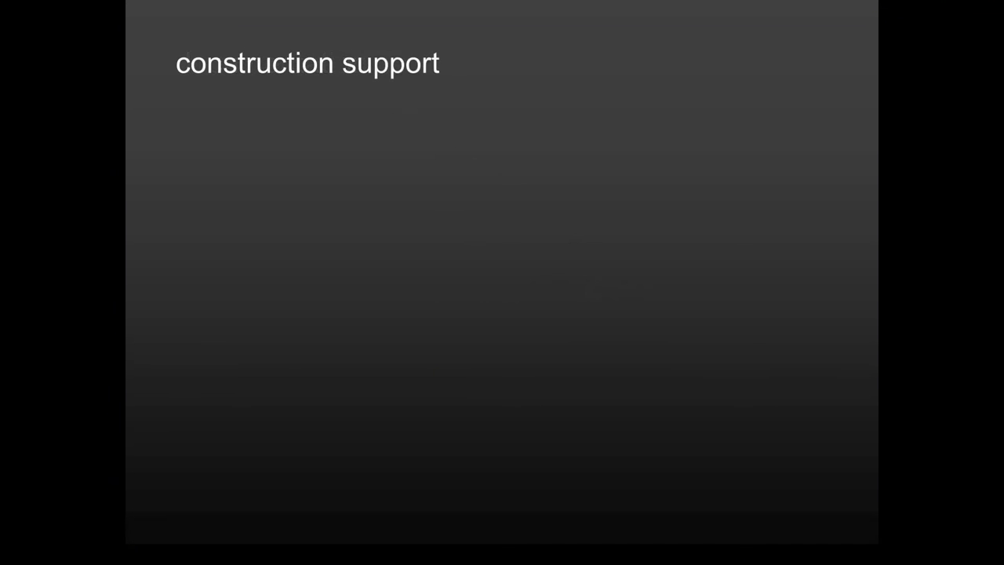
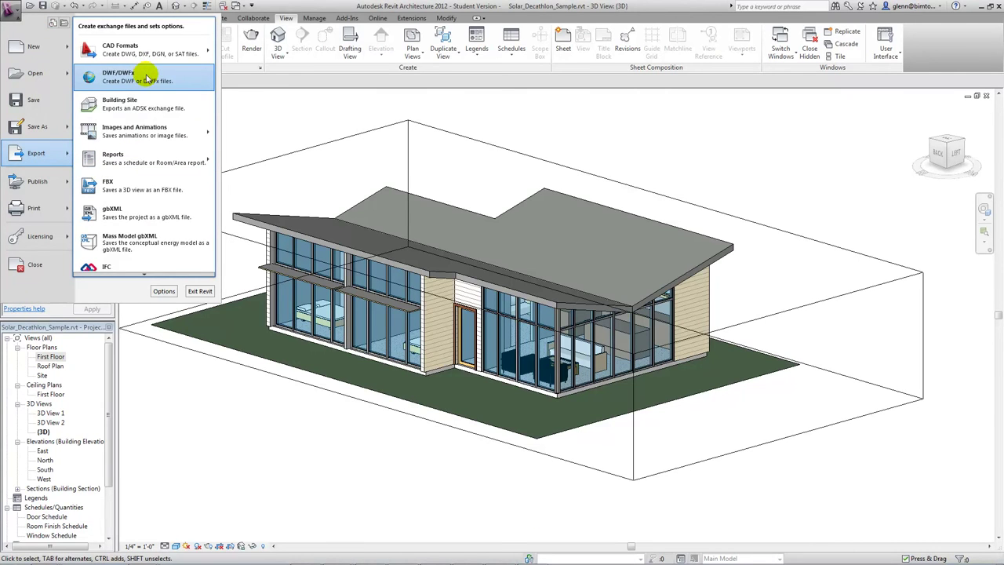
- Dismiss Revit's export options and switch to Quantity Takeoff with the Solar_Decathlon_Demo_QTO project
click(253, 106)
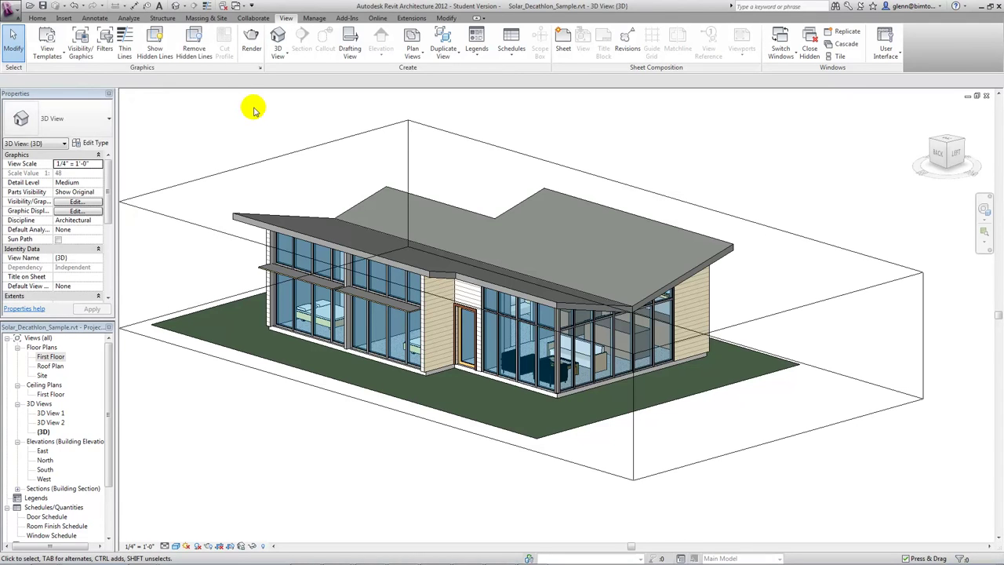
key(ctrl+space)
key(Right)
key(Right)
key(Right)
key(Right)
key(Right)
key(Right)
key(Return)
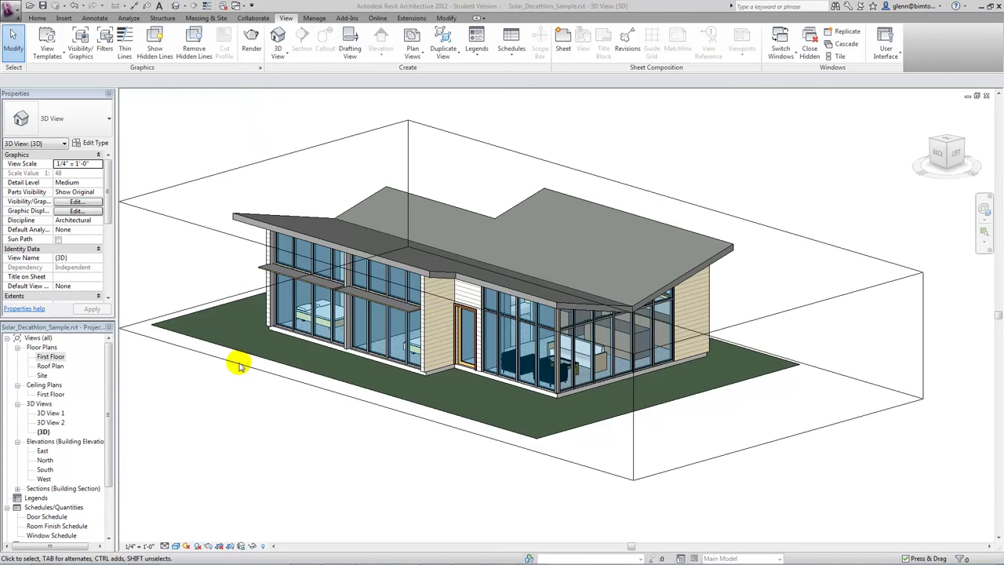
click(229, 386)
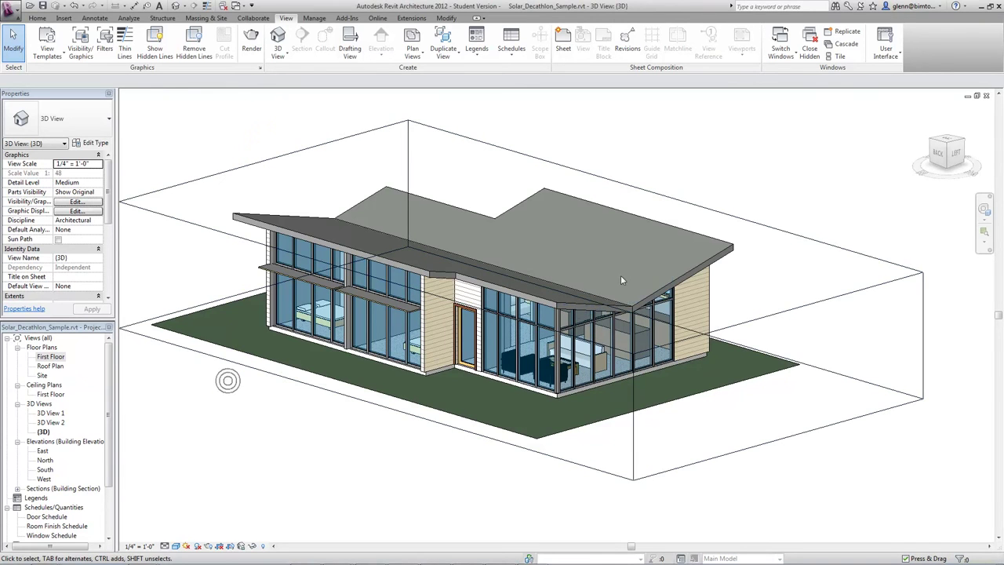
click(990, 8)
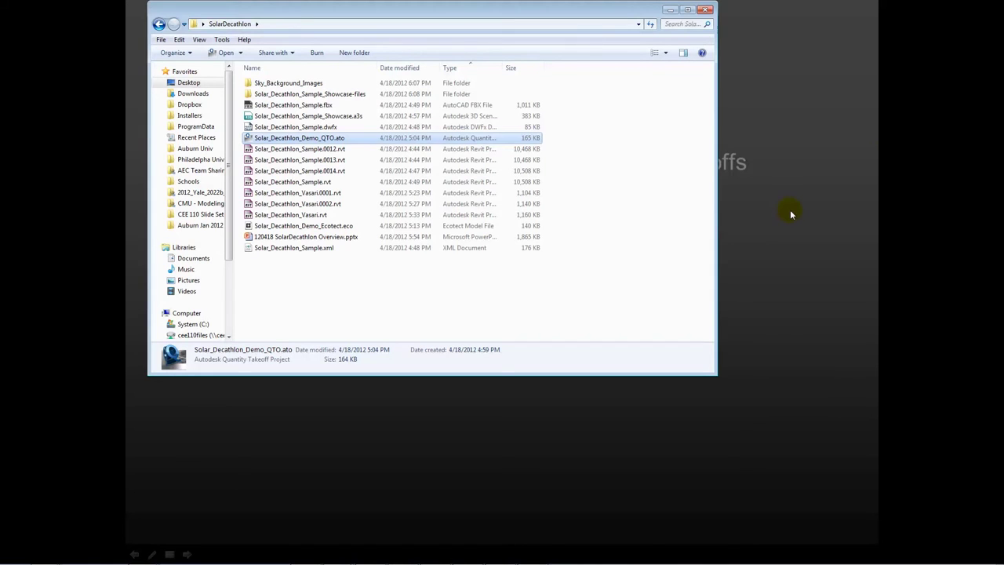
key(alt+Tab)
key(alt+Tab)
key(alt+Tab)
key(alt+Tab)
key(alt+Tab)
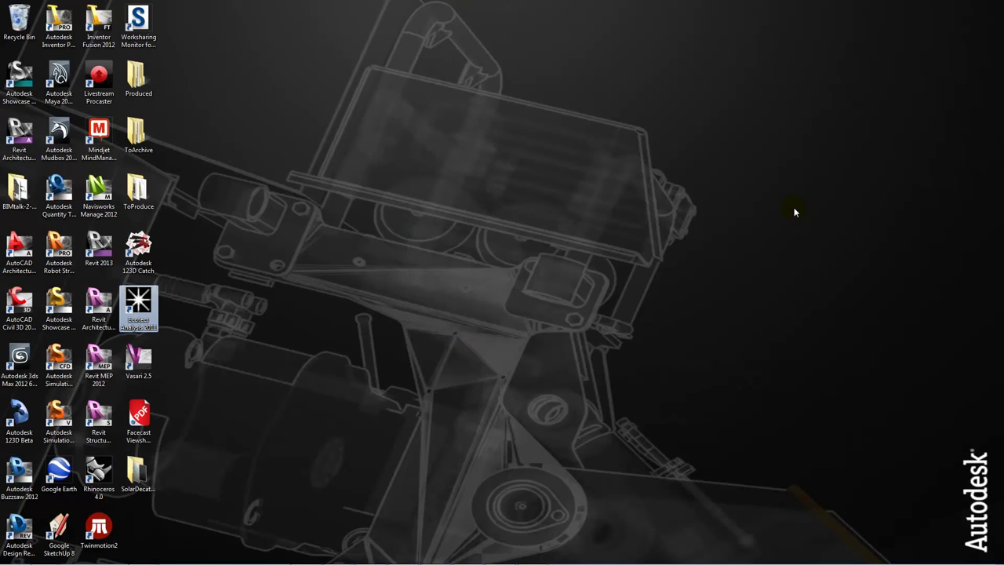
key(alt+Tab)
key(alt+Tab)
key(alt+Tab)
key(alt+Tab)
key(alt+Tab)
key(alt+Tab)
key(alt+Tab)
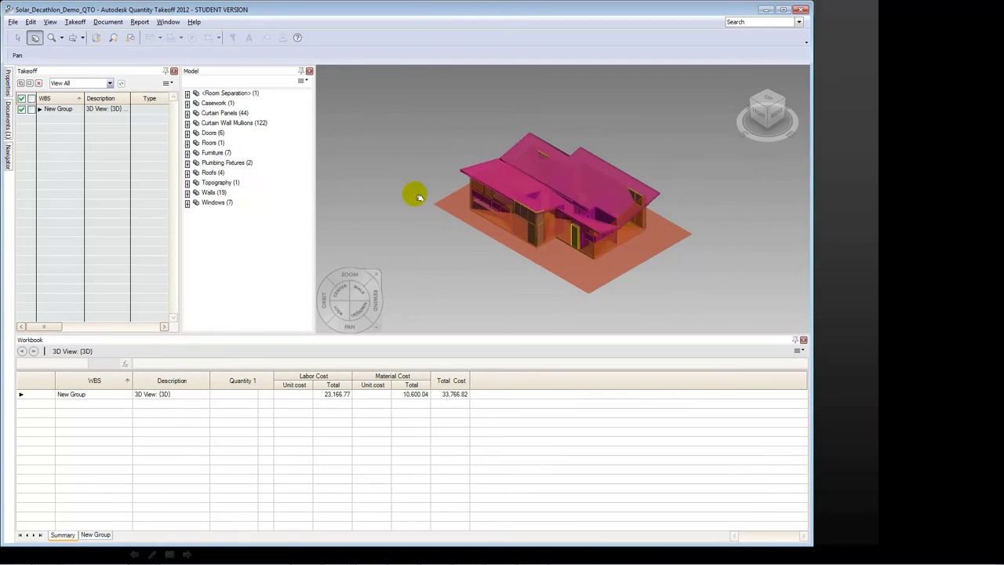
- Expand the Walls category down to the Basic Wall types and select Exterior - 2x6 Stud + Wood Siding
mouse_move(369, 307)
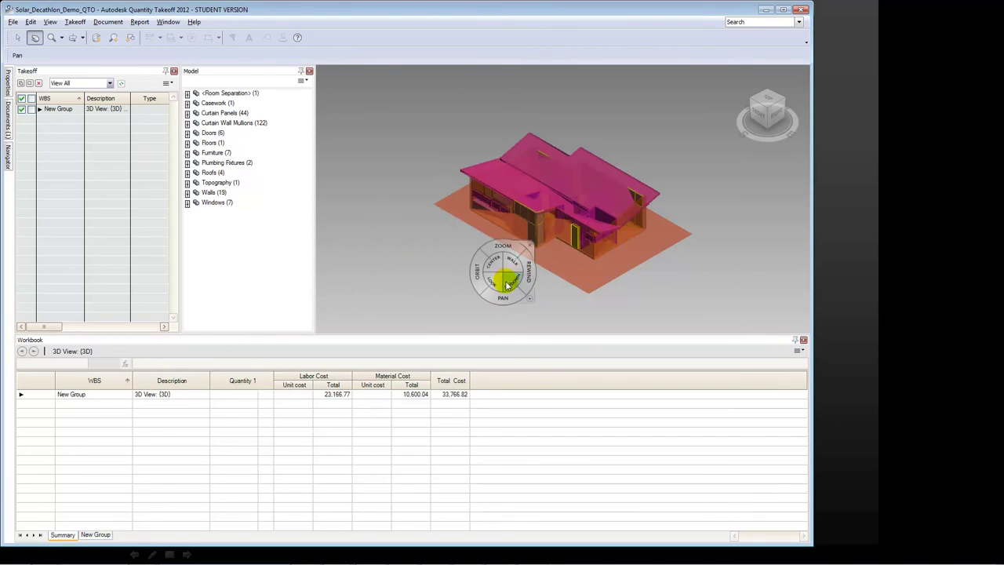
drag(478, 274, 365, 285)
scroll(601, 269, up, 3)
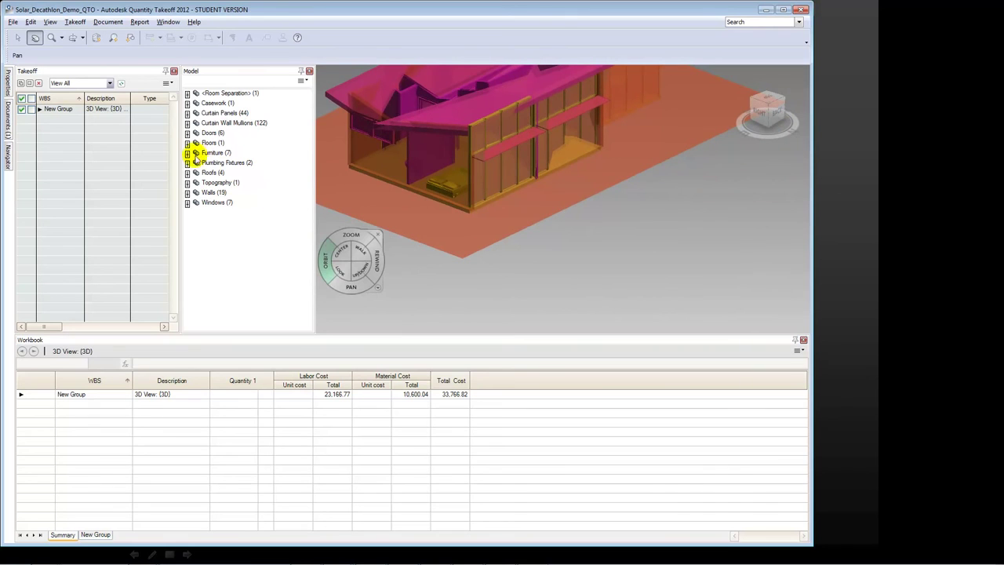
click(207, 192)
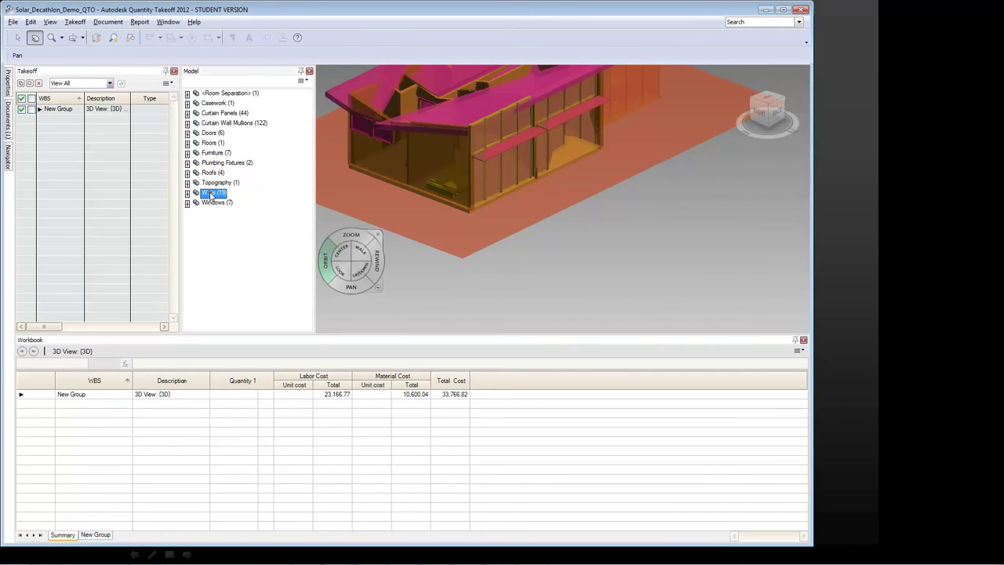
click(186, 192)
click(194, 202)
click(226, 213)
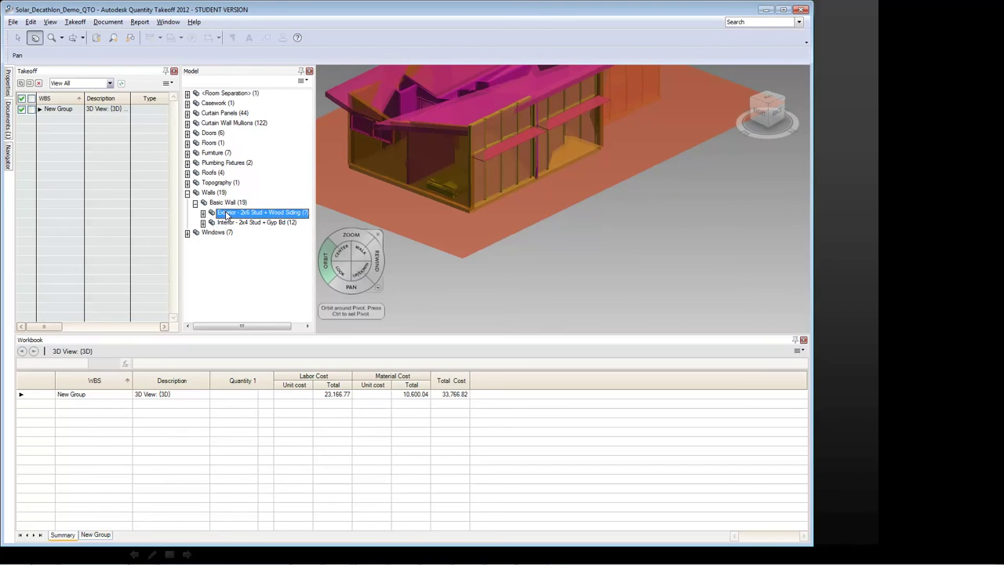
click(229, 225)
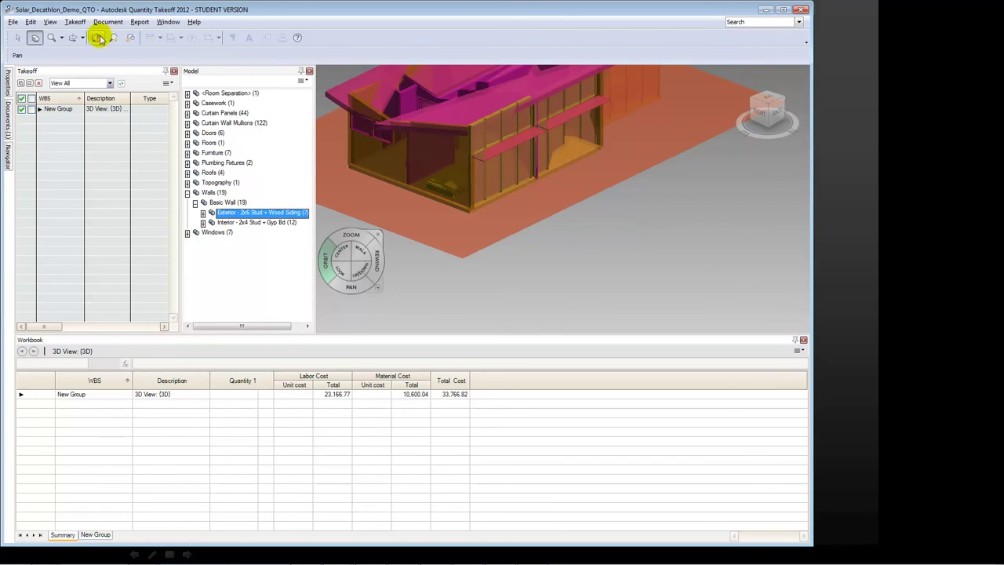
- Expand the takeoff's Walls group down to the individual walls of the interior 2x4 stud type, widening the takeoff list
click(75, 21)
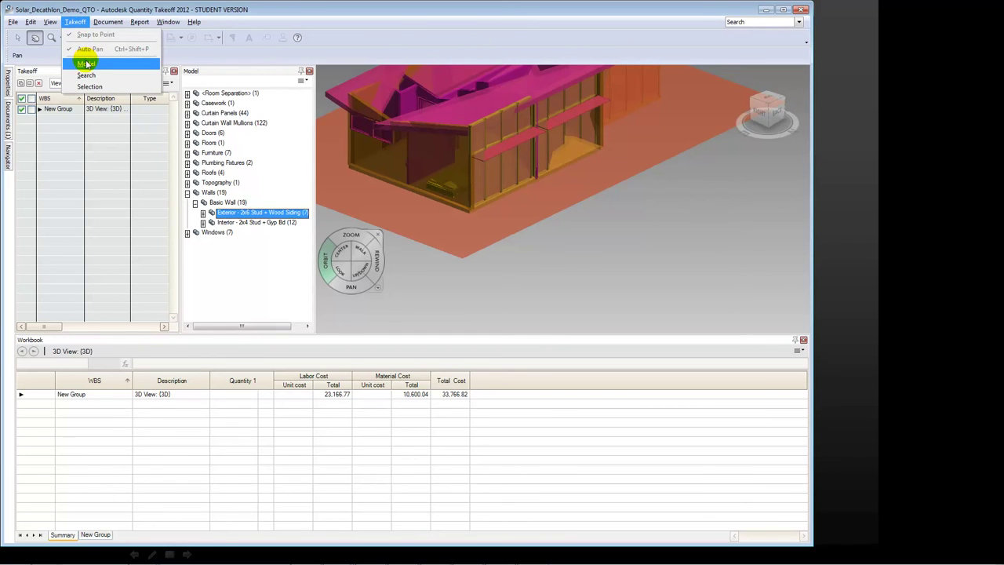
click(104, 190)
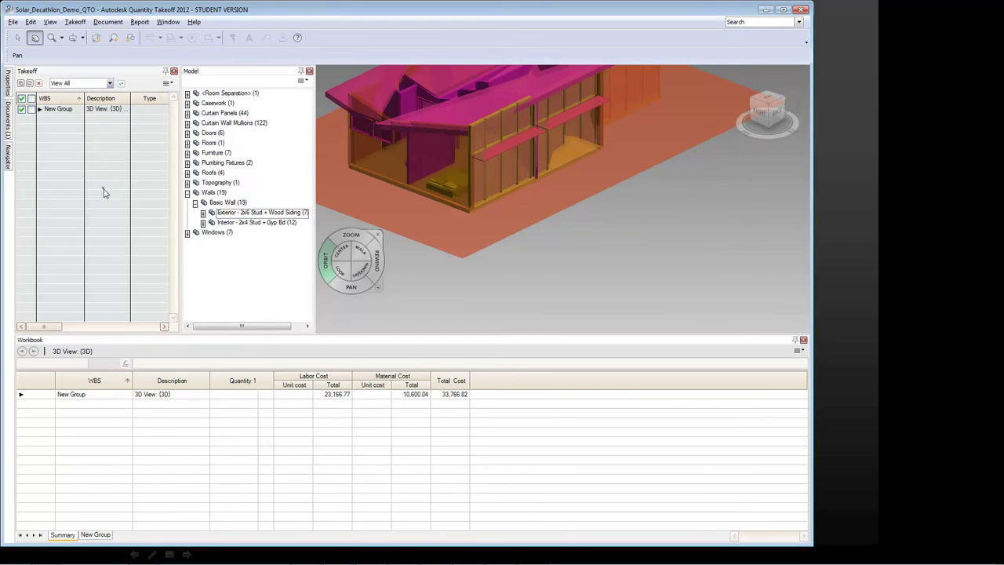
click(39, 110)
drag(181, 225, 212, 225)
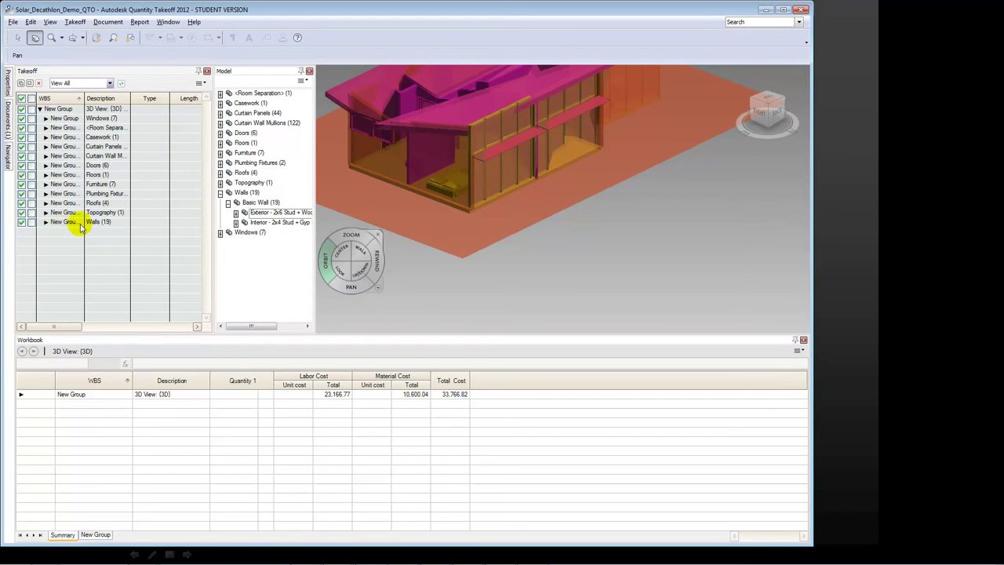
click(46, 222)
click(52, 232)
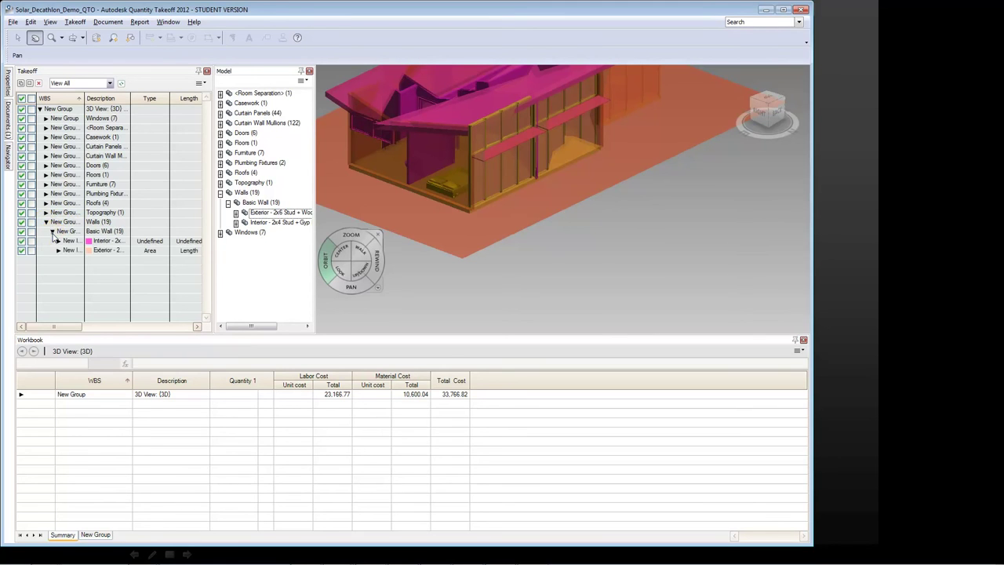
click(58, 241)
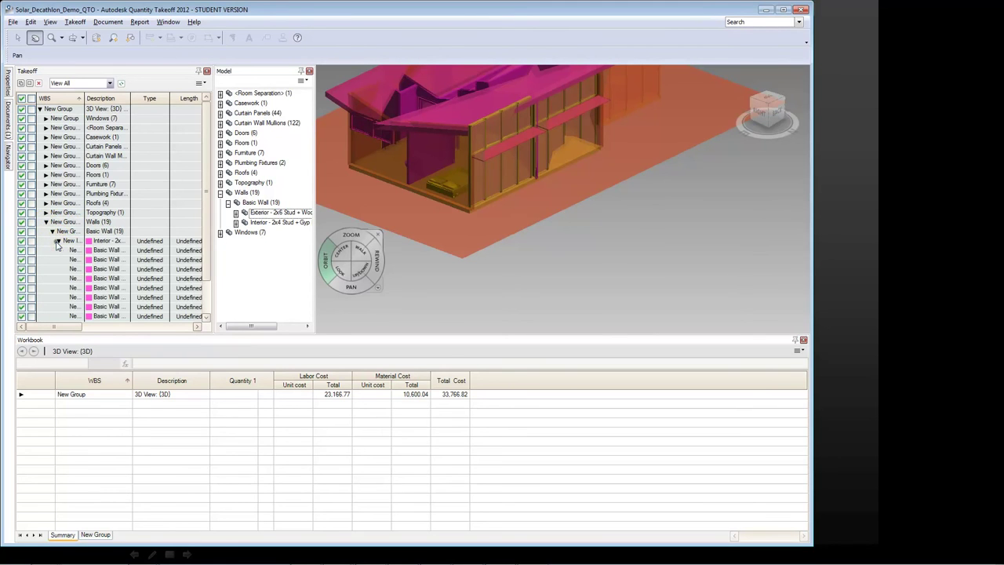
- Open the properties of the Interior - 2x4 Stud + Gyp Bd takeoff item and set its type to Area
click(104, 269)
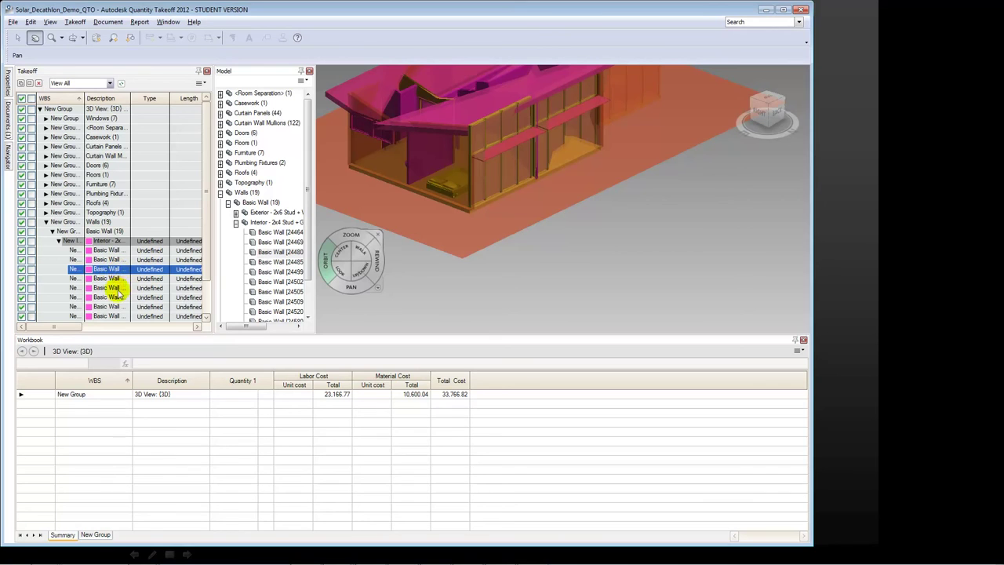
click(116, 298)
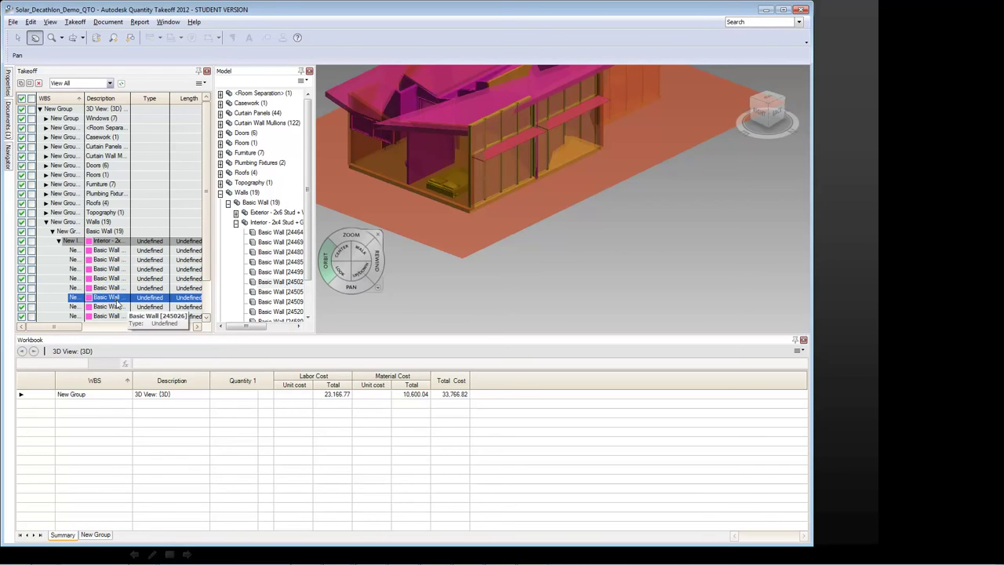
click(108, 242)
right_click(107, 243)
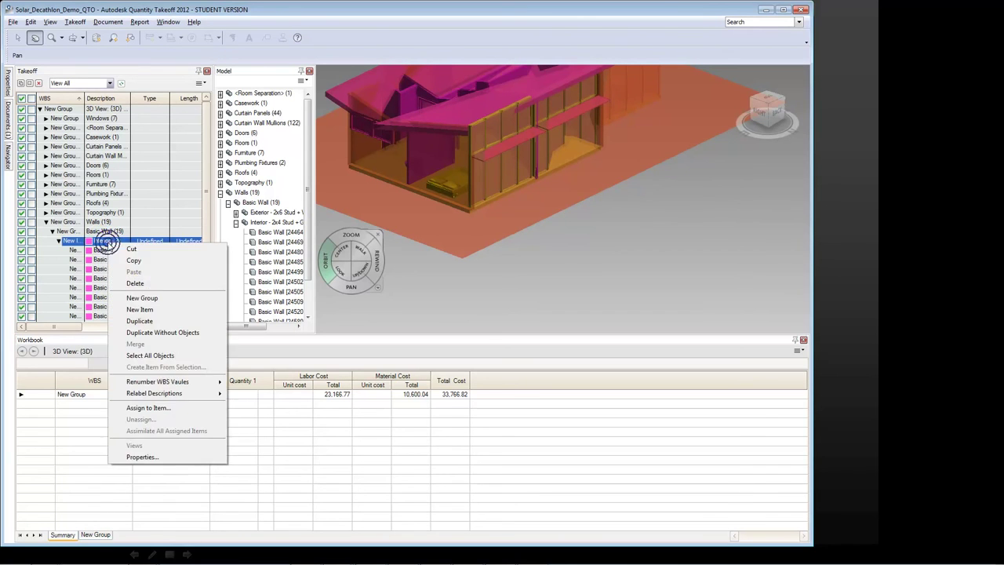
click(143, 456)
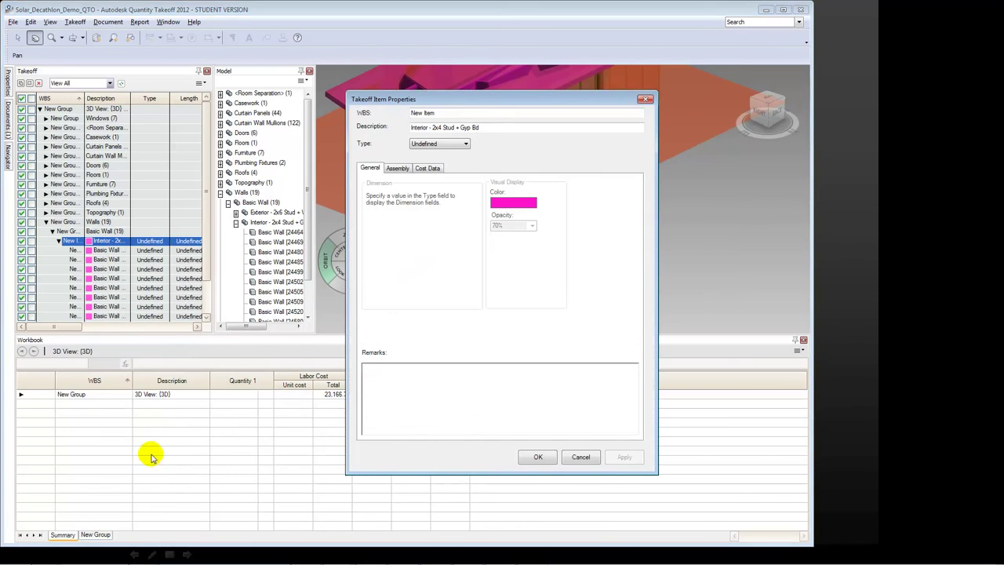
click(432, 149)
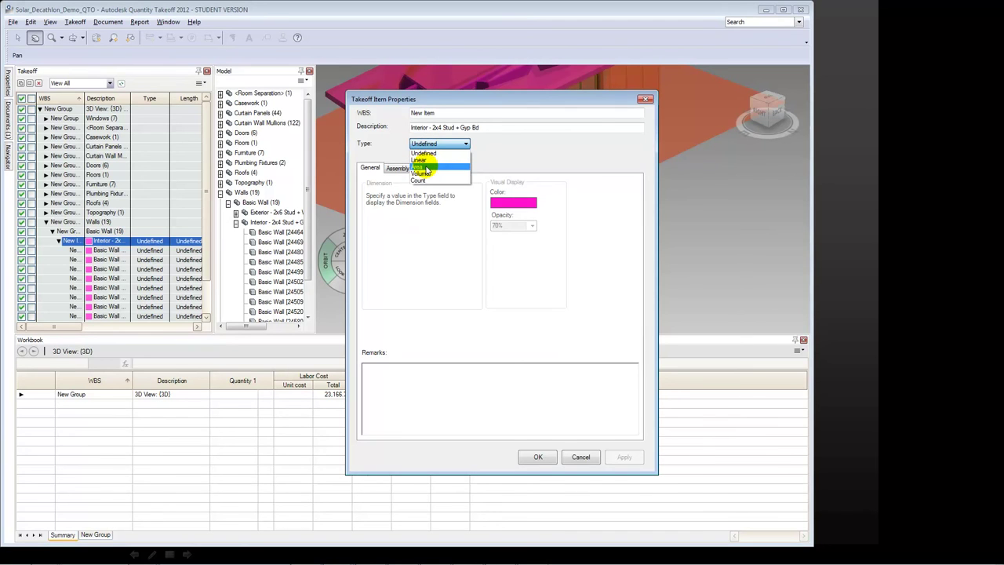
click(424, 167)
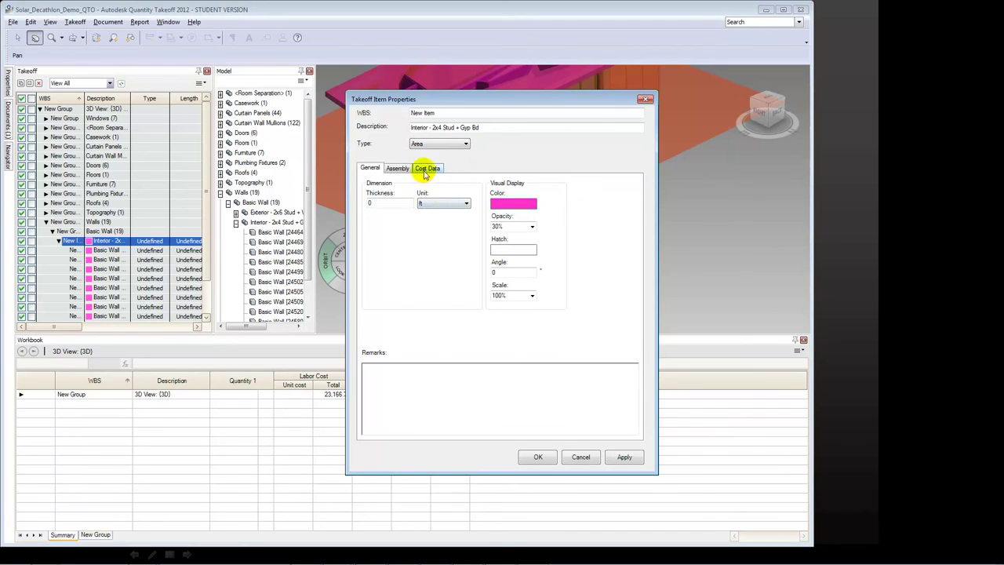
- Assign the interior wall item a material cost of 10 and a labor cost of 15 per unit of area
click(424, 172)
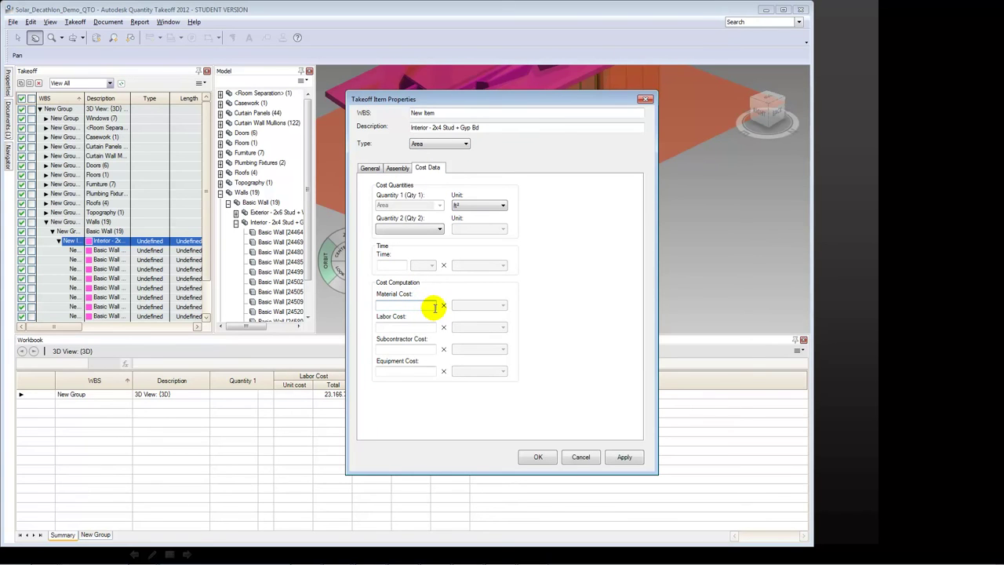
text(10)
key(Tab)
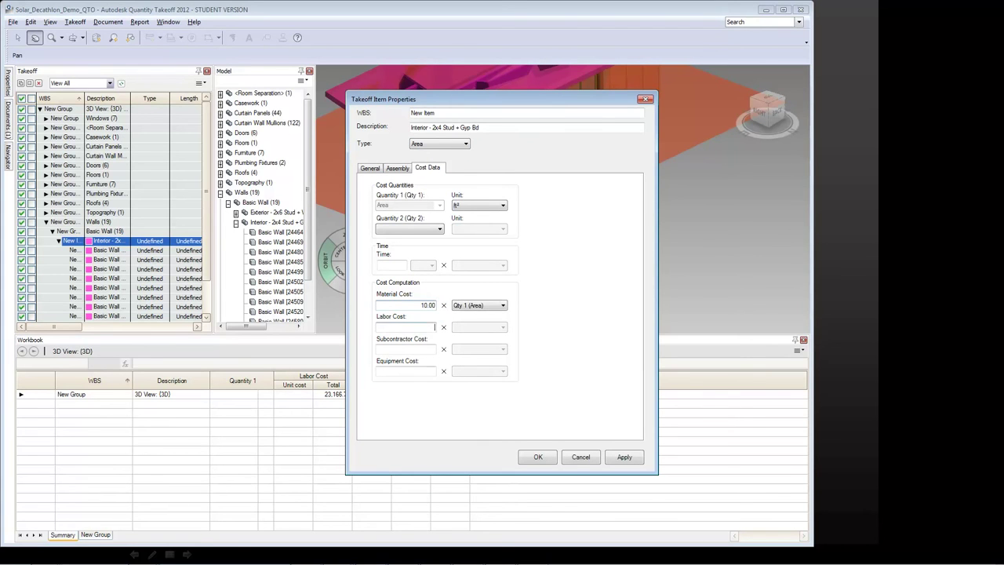
text(15)
key(Tab)
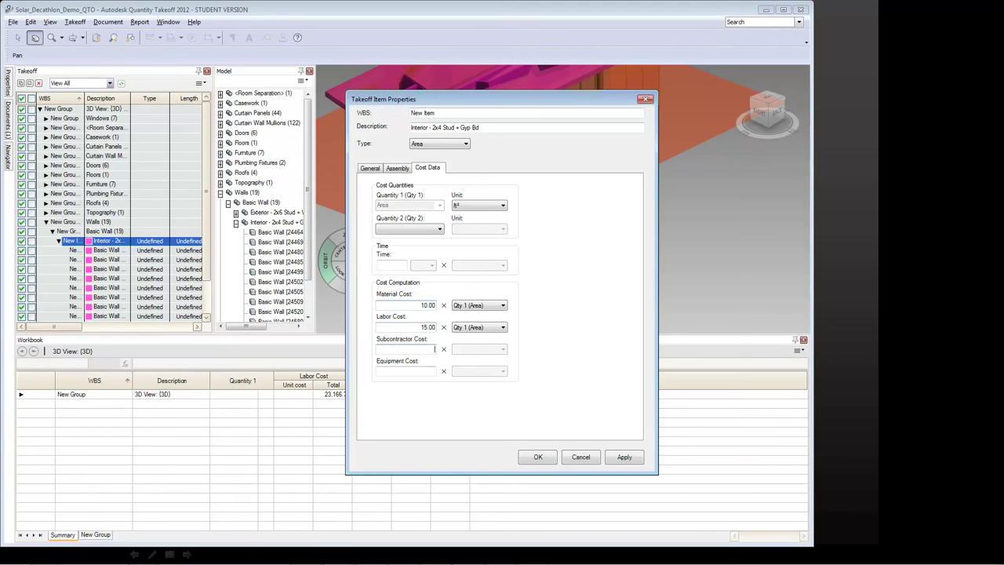
click(540, 457)
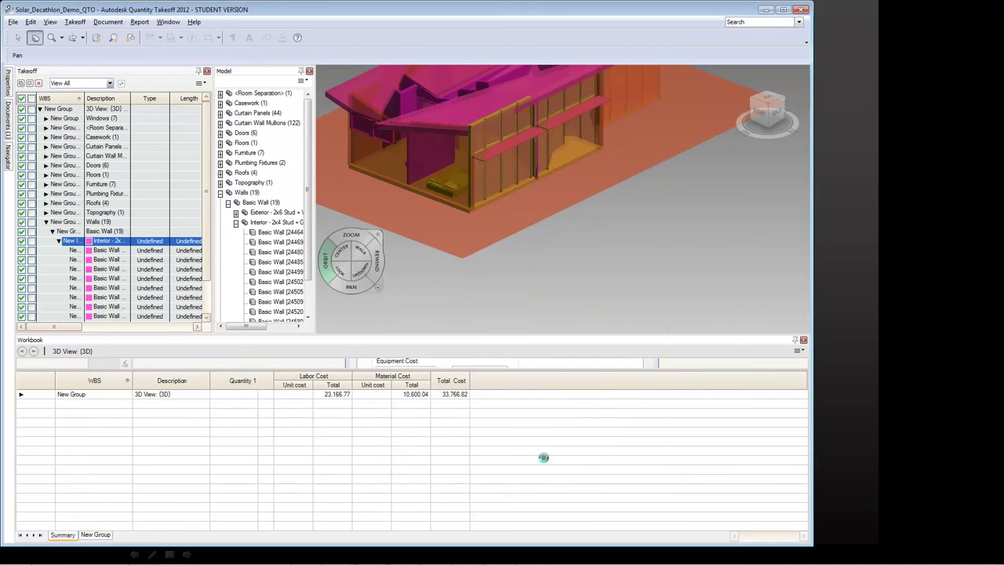
- Expand the workbook summary through Walls and Basic Wall to examine the costs of each wall type
click(20, 394)
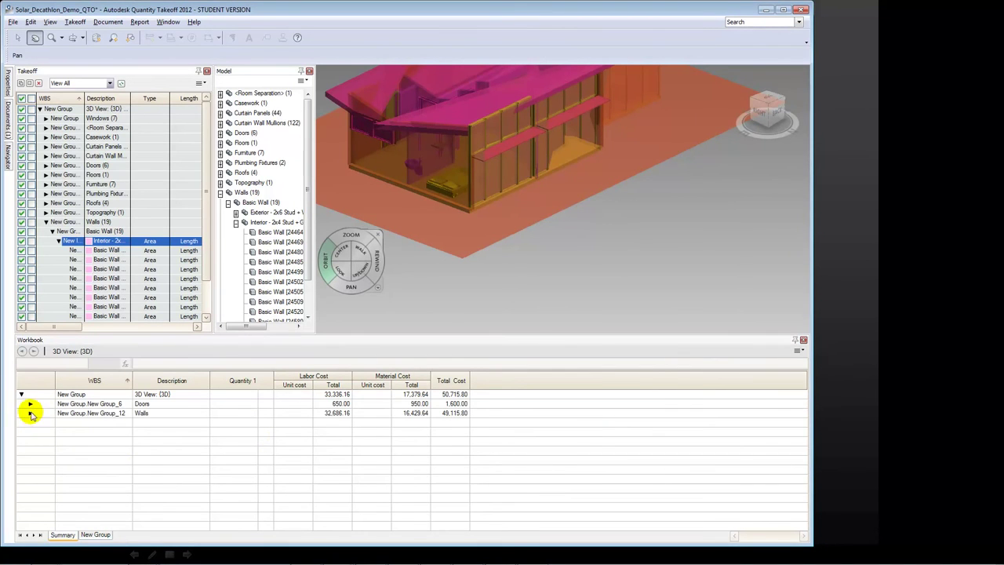
click(30, 413)
click(40, 423)
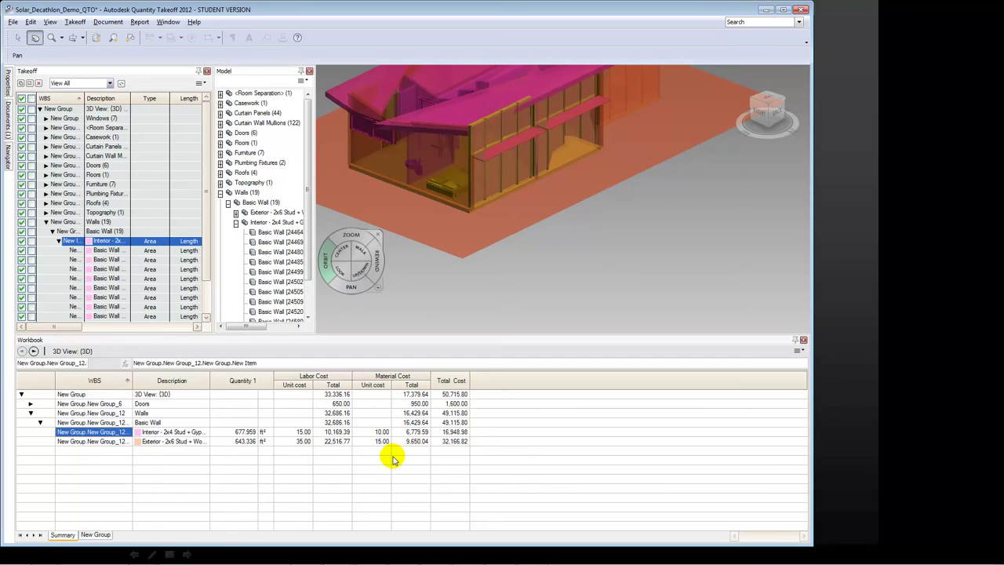
click(329, 484)
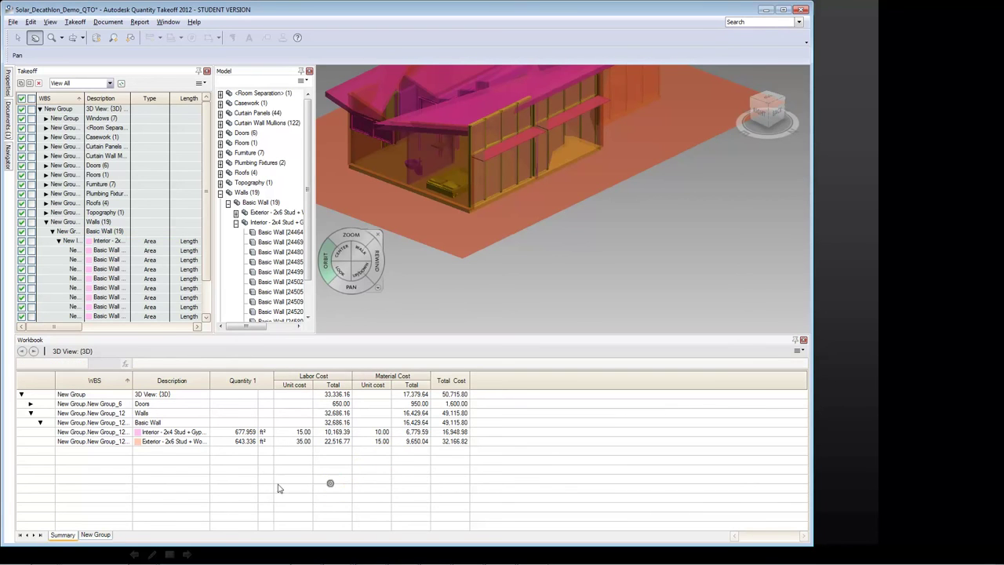
- Set the labor unit cost of Interior - 2x4 Stud + Gyp Bd to 25 in the workbook summary
click(304, 432)
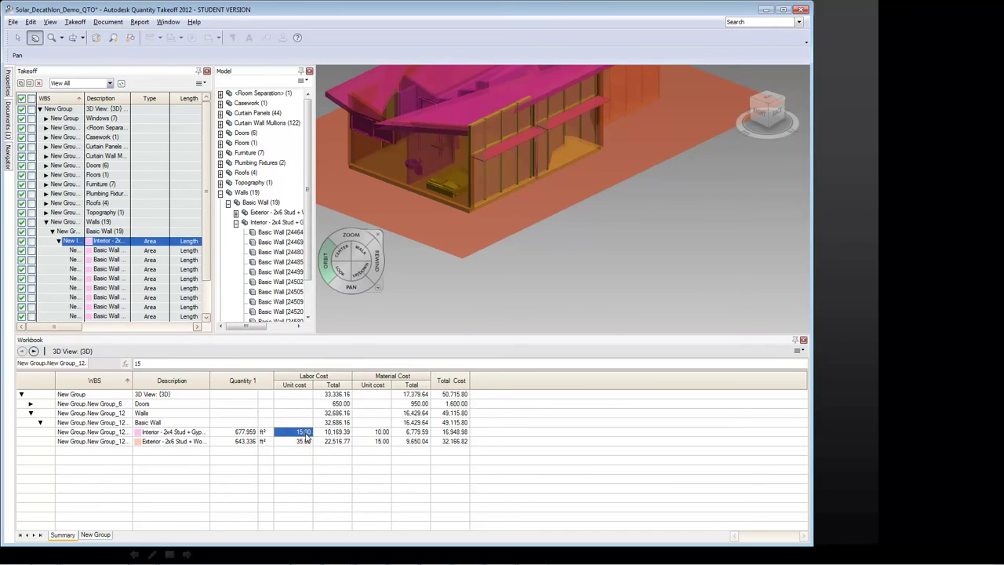
double_click(304, 433)
text(2)
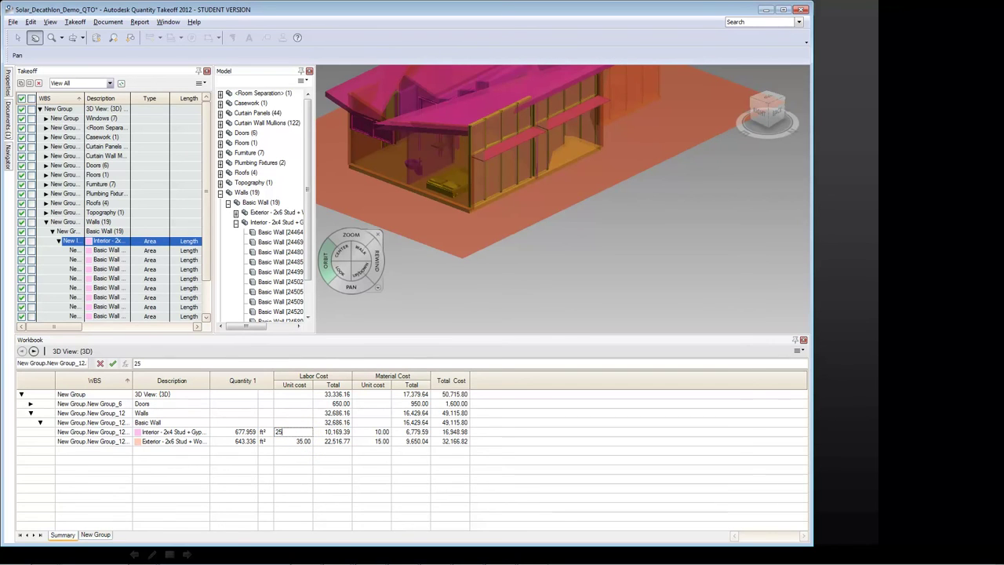
text(5)
key(Return)
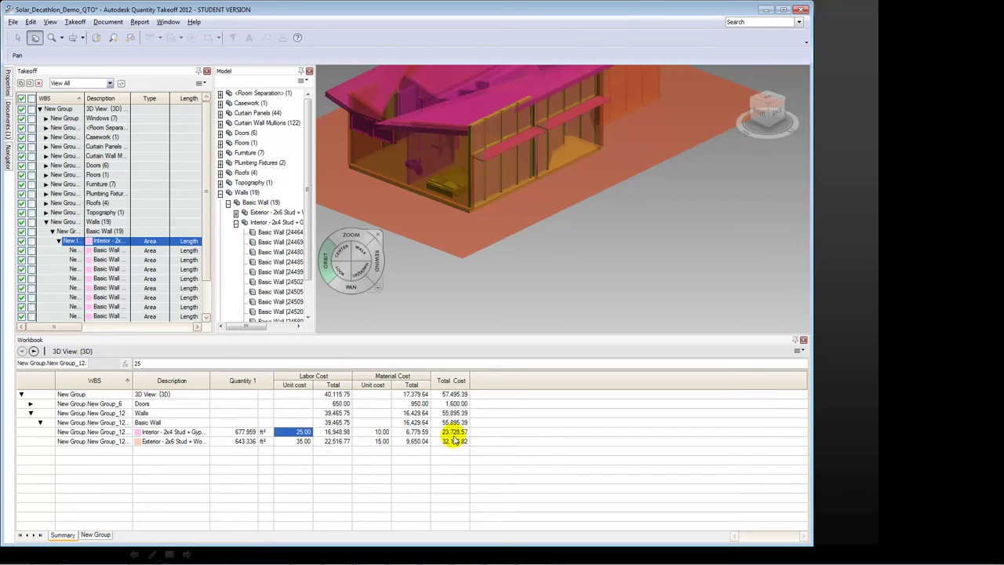
- Switch to the PowerPoint slideshow and advance past the resources title to the bimcurriculum.autodesk.com slide
key(alt+Tab)
key(alt+Tab)
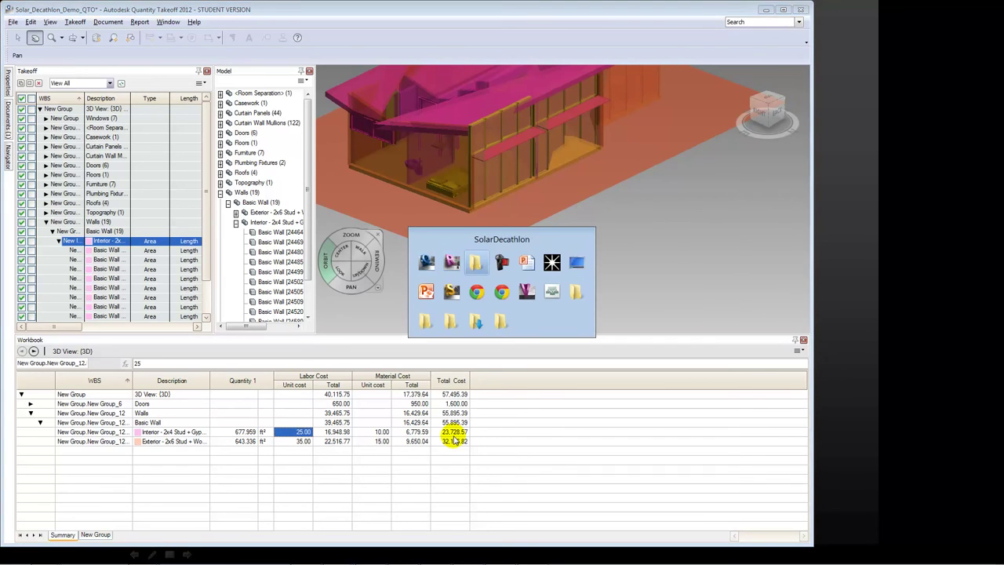
key(alt+Tab)
key(alt+Tab)
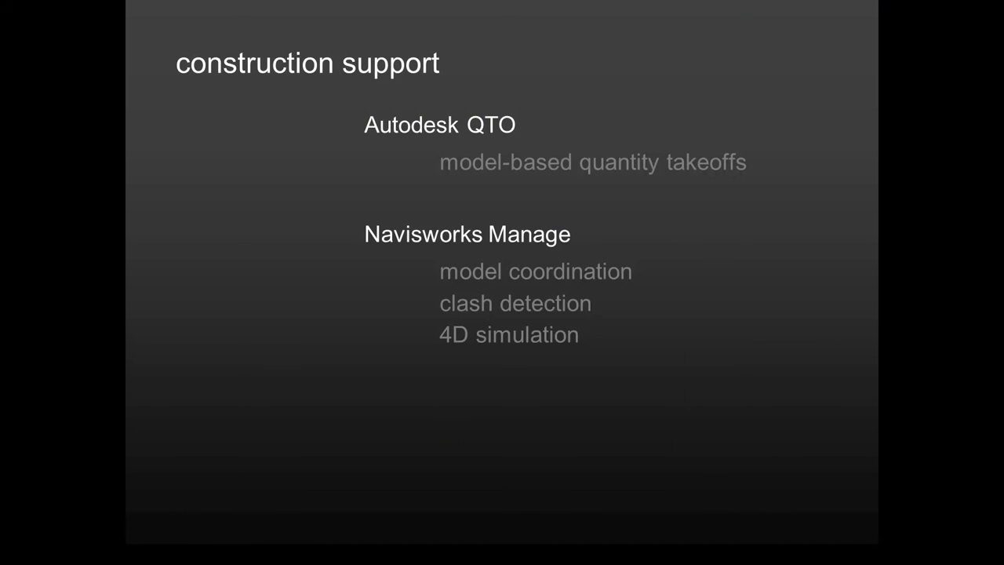
key(Right)
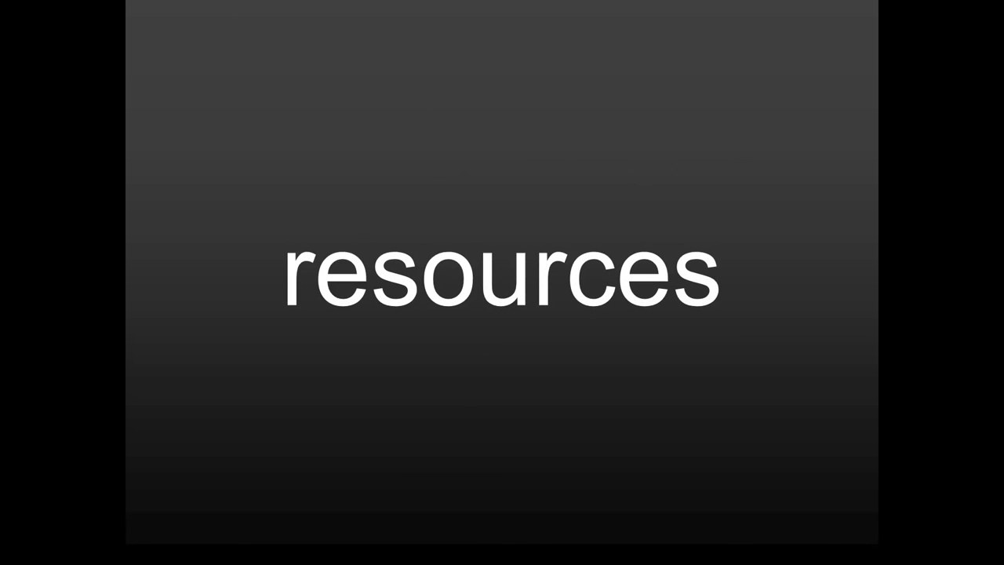
key(Right)
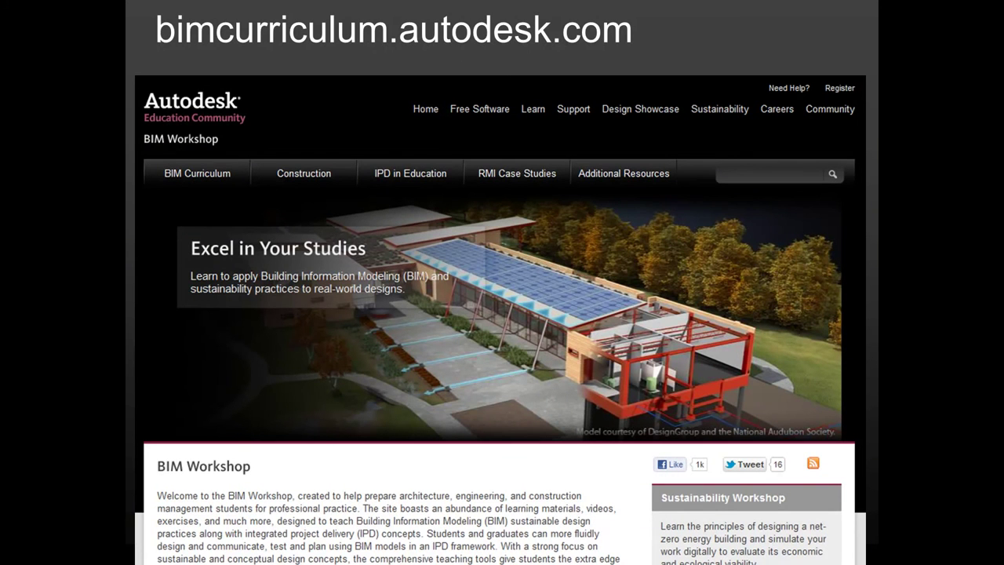
- Switch to the Chrome window showing Adobe Connect and open the bookmarked BIM Workshop site
key(alt+Tab)
key(alt+Tab)
key(alt+Tab)
key(alt+Tab)
key(alt+Tab)
key(alt+Tab)
key(alt+Tab)
key(alt+Tab)
key(alt+Tab)
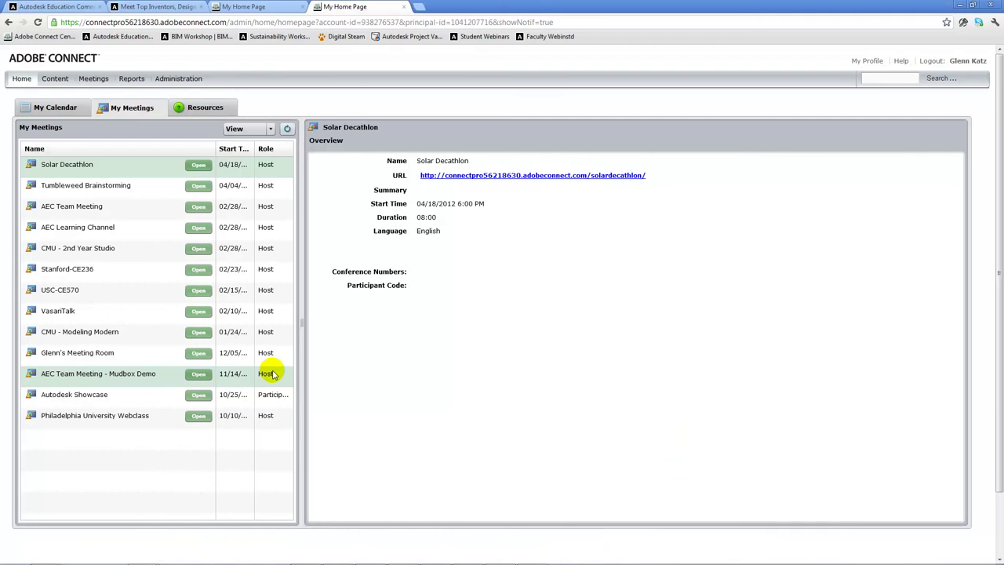
click(178, 37)
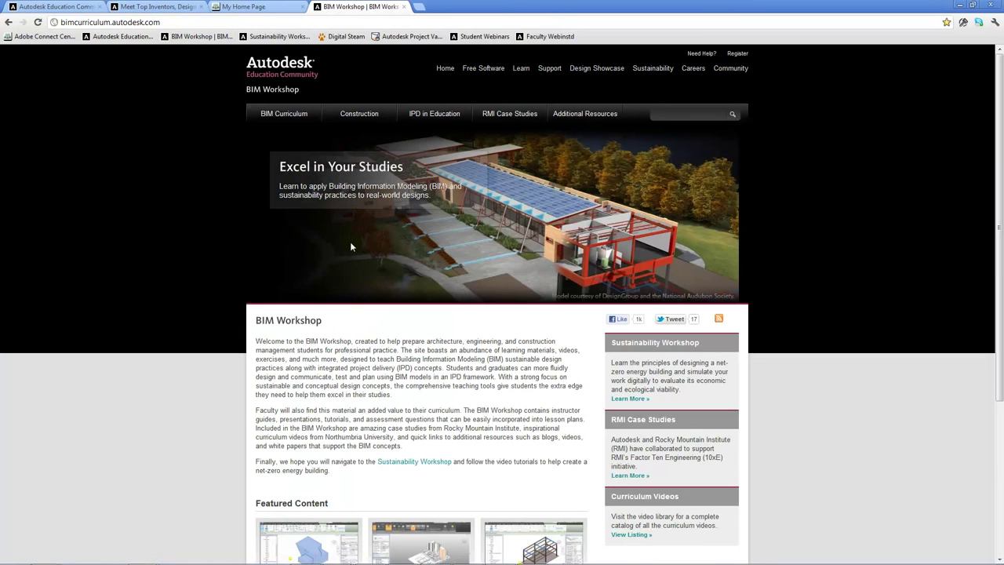
- Open Lesson 5: Daylighting from Unit 3 of the BIM Curriculum and go to Exercise 3.5.1
mouse_move(278, 117)
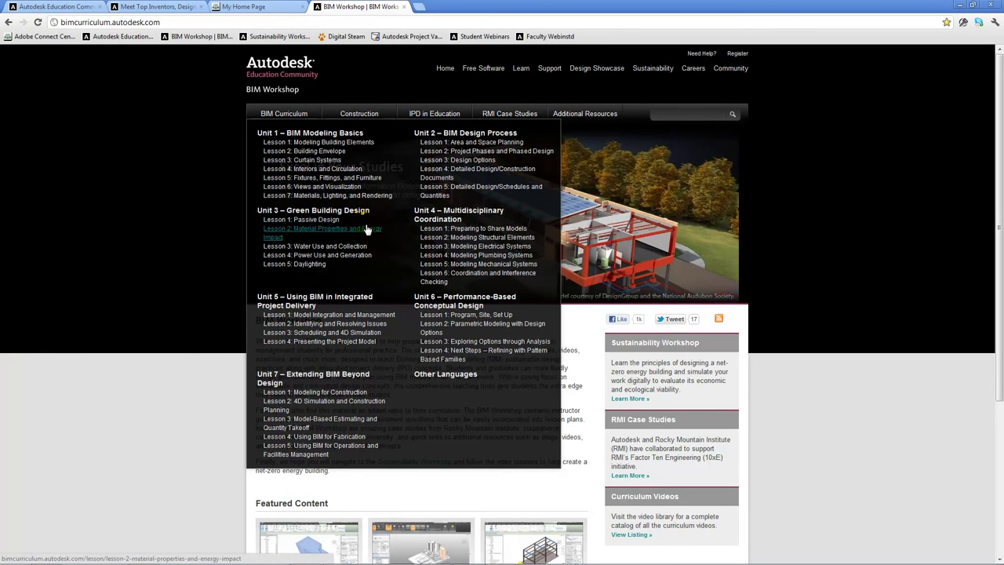
click(323, 268)
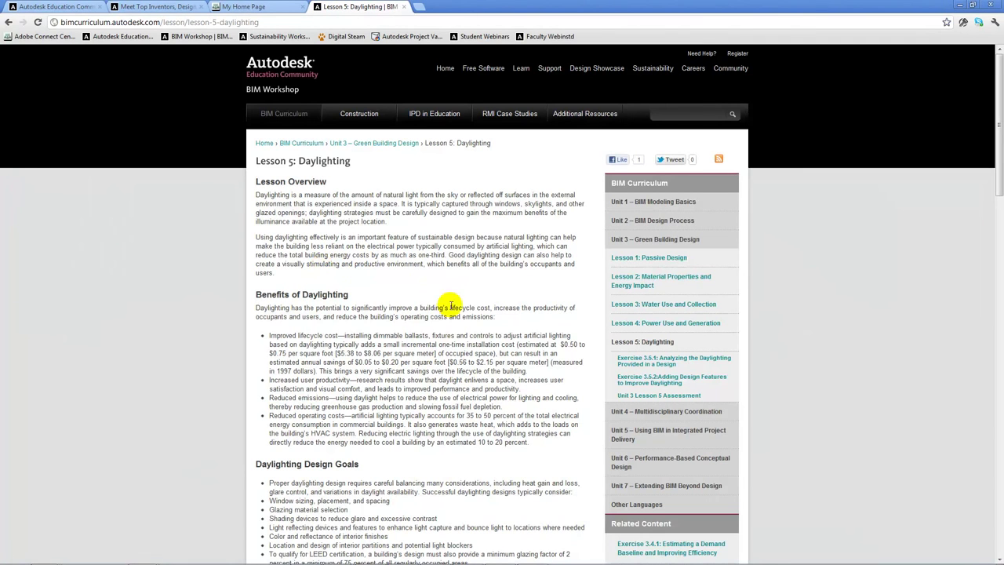
click(643, 366)
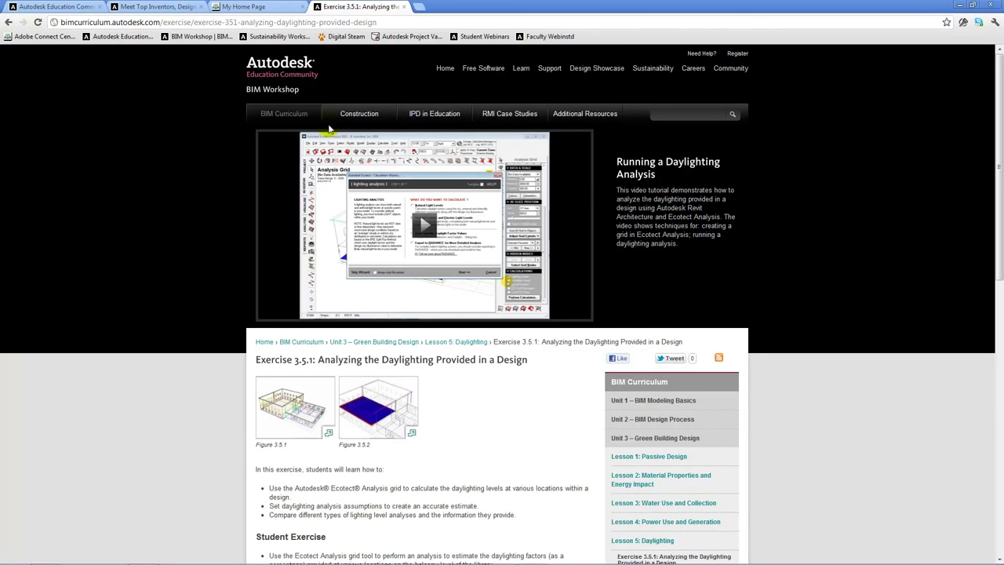
- Look over the BIM Curriculum's list of units and lessons and return to the PowerPoint slideshow
mouse_move(324, 132)
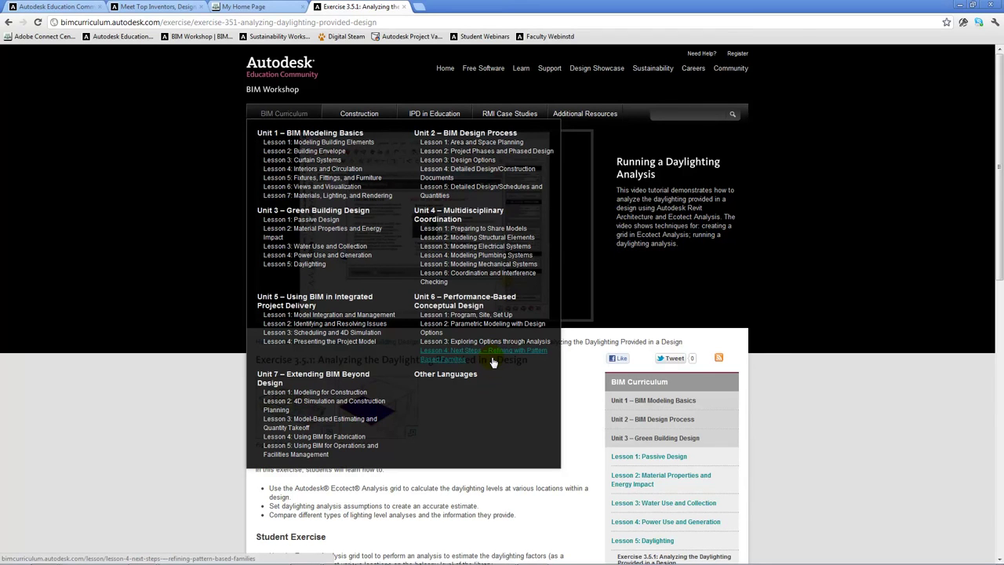
key(alt+Tab)
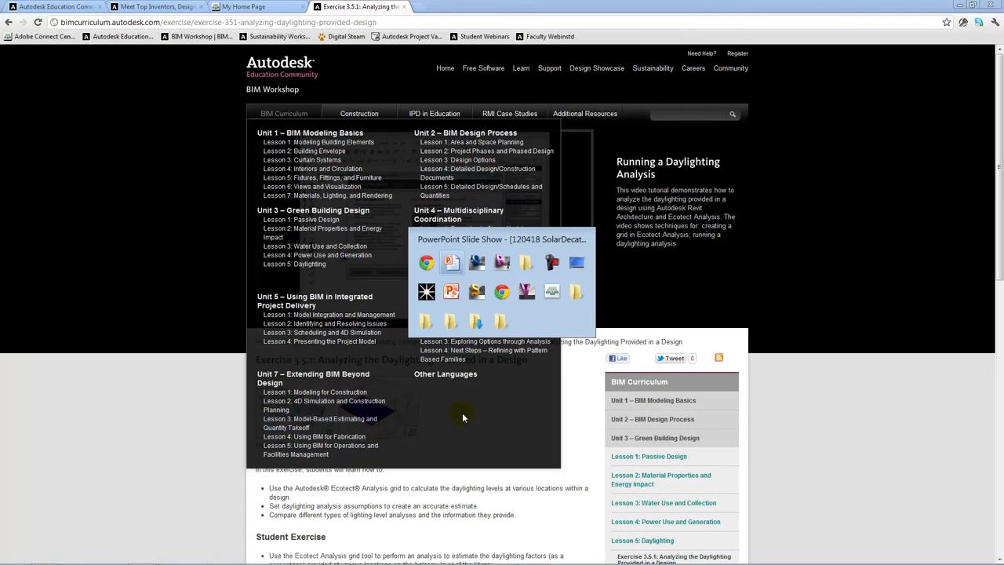
key(alt+Tab)
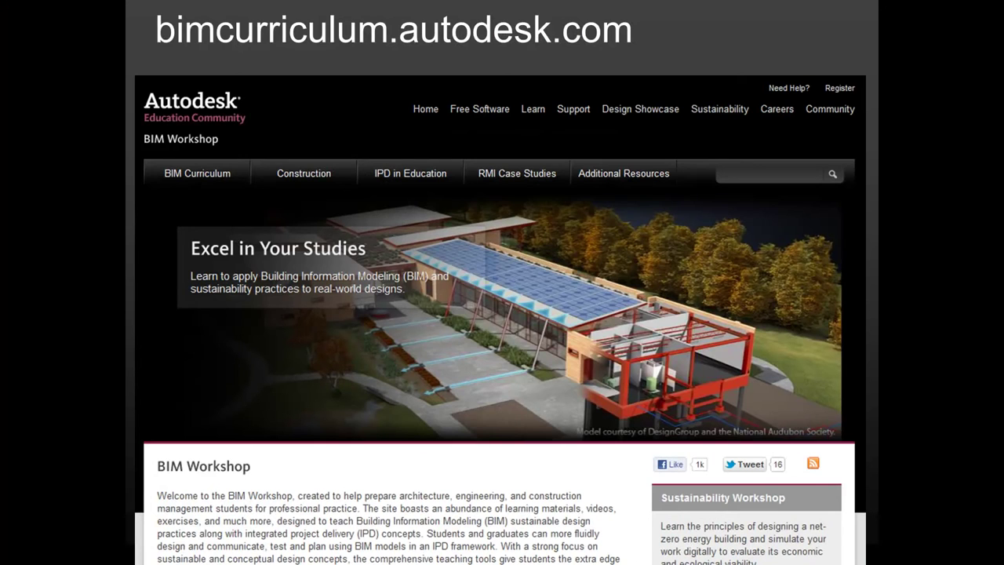
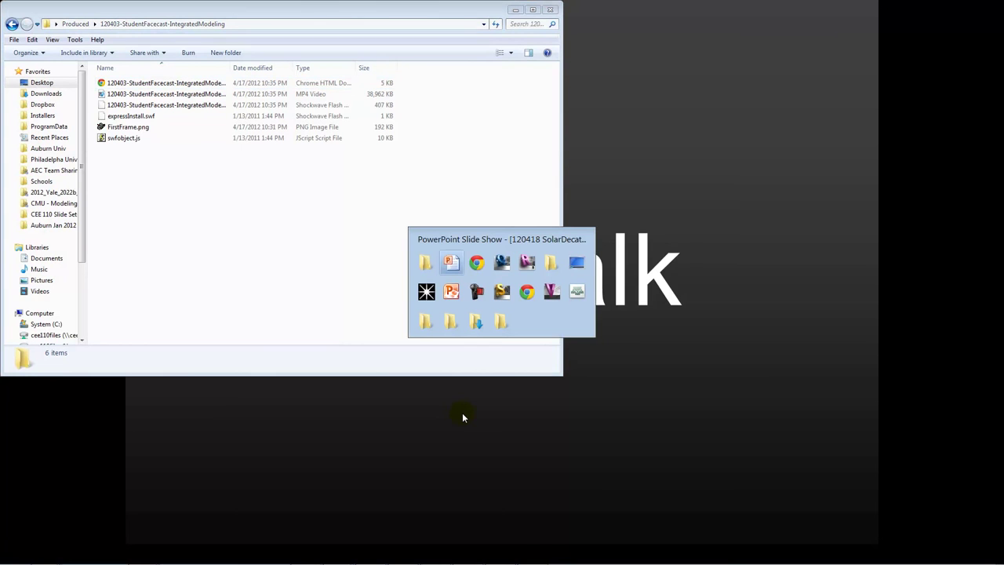
- Switch to Project Vasari with the Solar_Decathlon_Vasari model open in its 3D view
key(Tab)
key(Tab)
key(Tab)
key(Tab)
key(Tab)
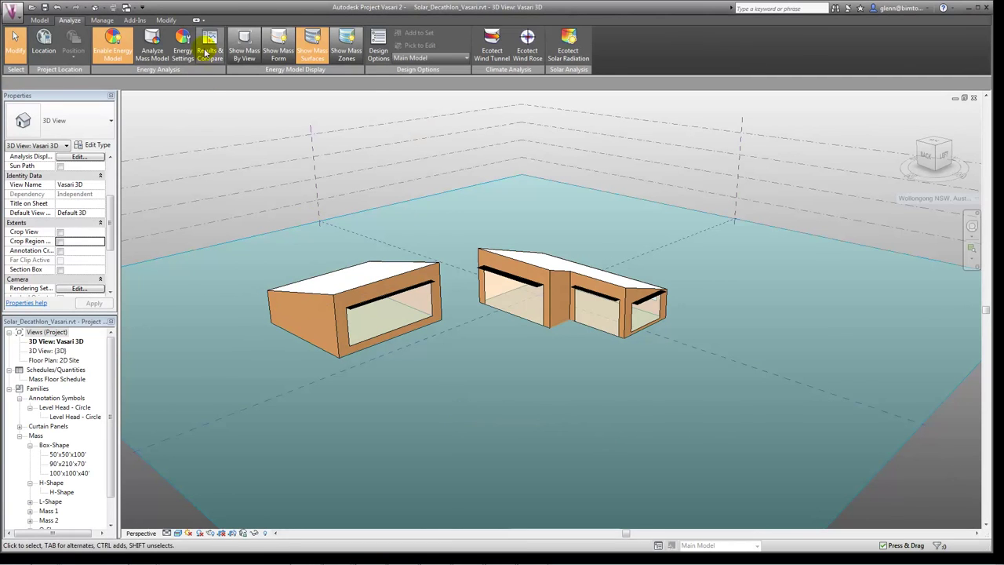
- Open the energy analysis results comparison without saving the project and review the East and North facing runs down to Annual Carbon Emissions
click(207, 52)
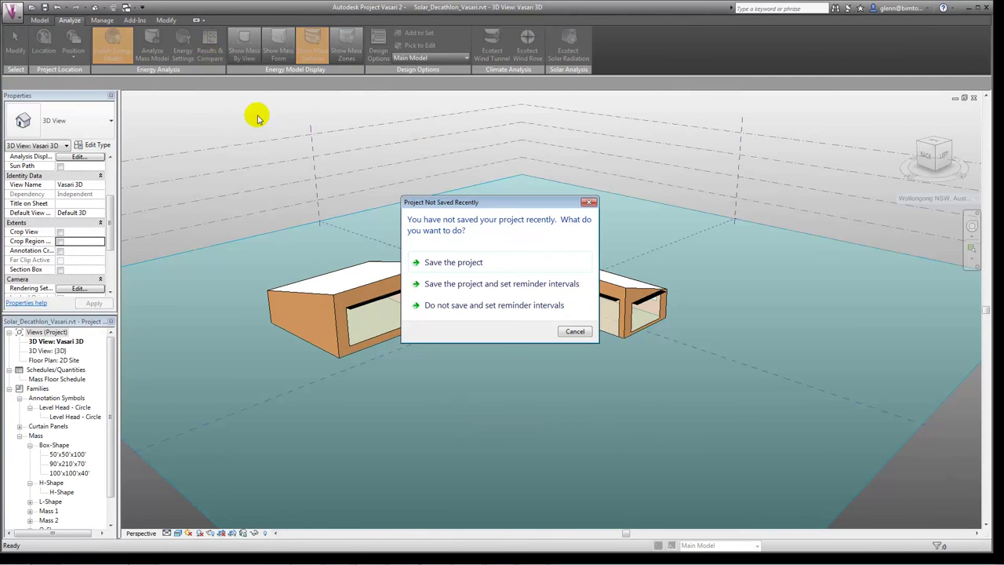
click(576, 332)
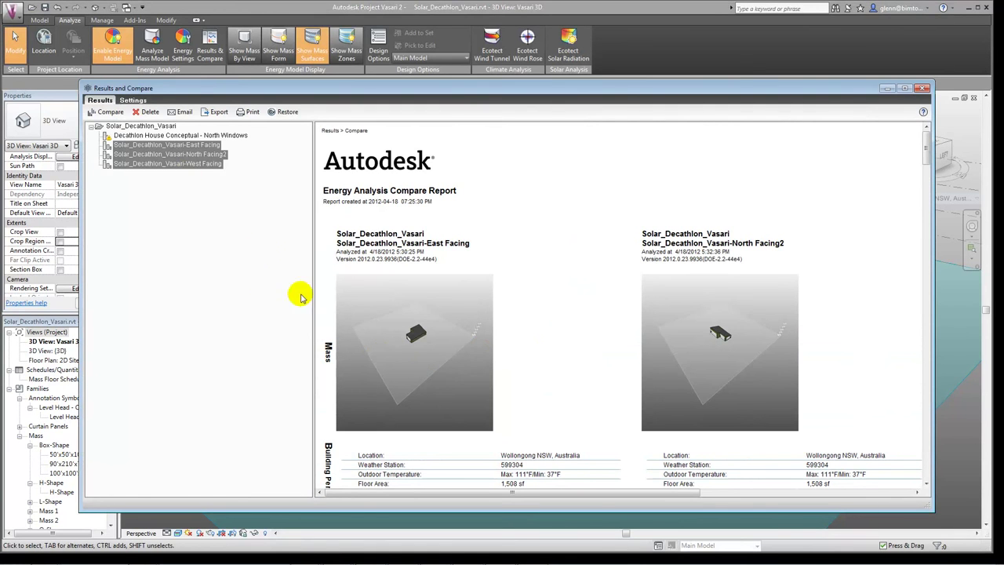
drag(928, 159, 917, 216)
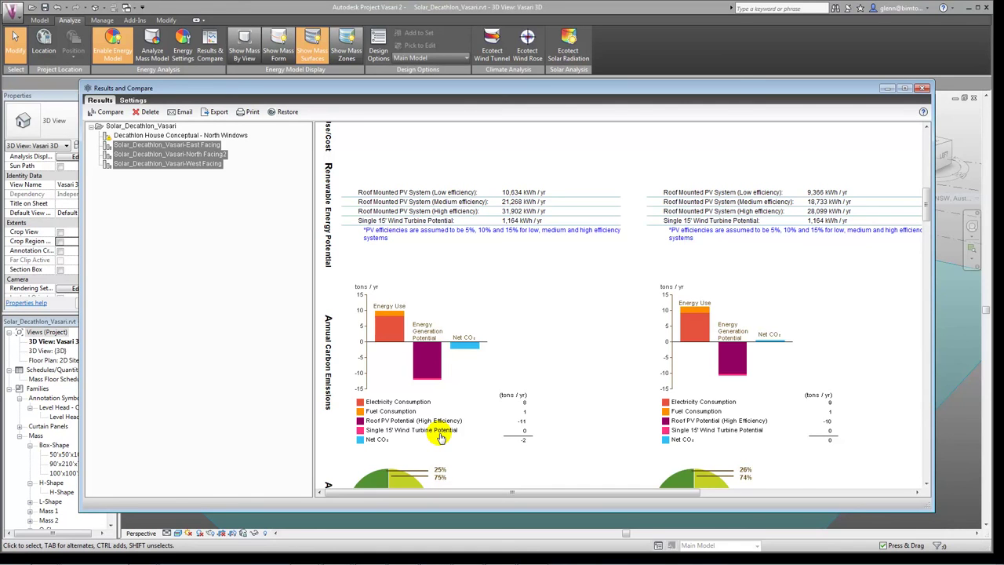
- Switch to the Chrome window showing the Exercise 3.5.1 page of the BIM Workshop
mouse_move(139, 555)
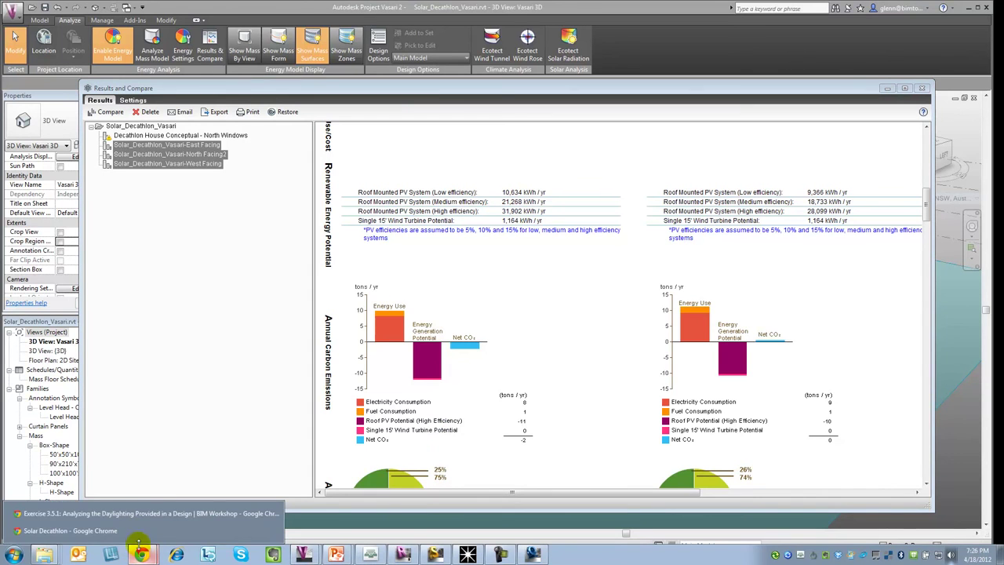
click(132, 529)
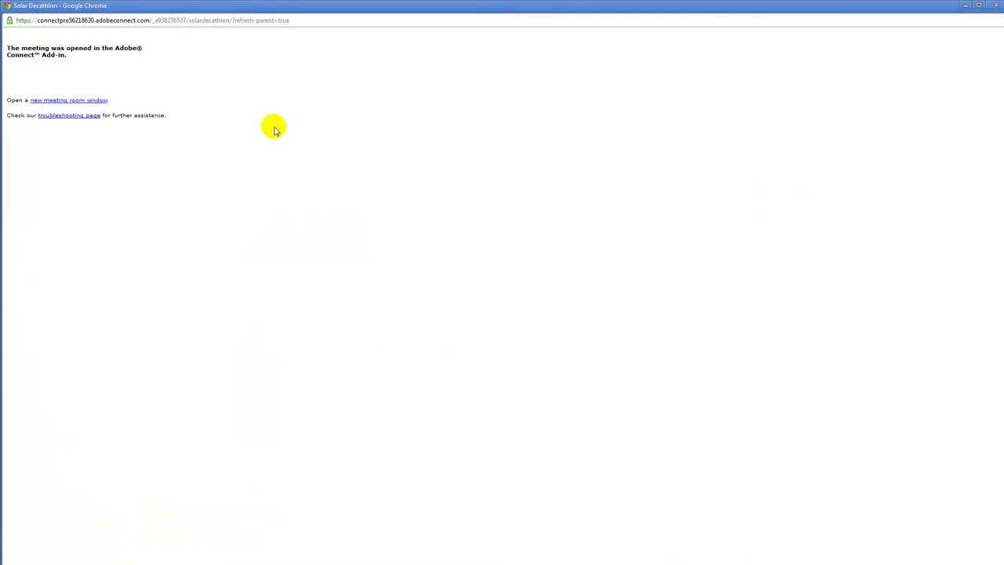
click(209, 555)
key(alt+Tab)
key(alt+Tab)
key(alt+Tab)
key(alt+Tab)
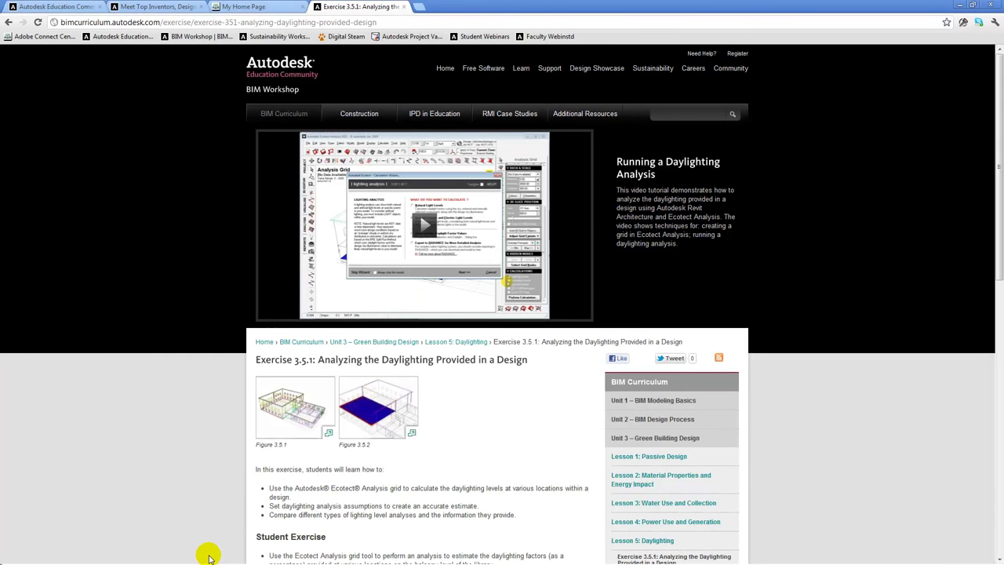
- Try to open greenbuildingstudio.autodesk.com in a new browser tab
click(419, 7)
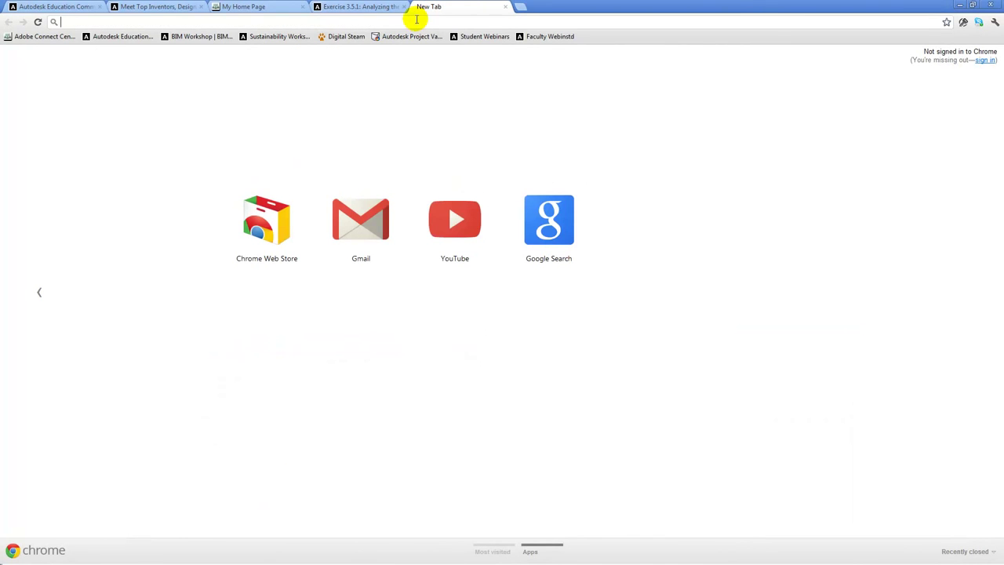
text(www)
key(BackSpace)
key(BackSpace)
key(BackSpace)
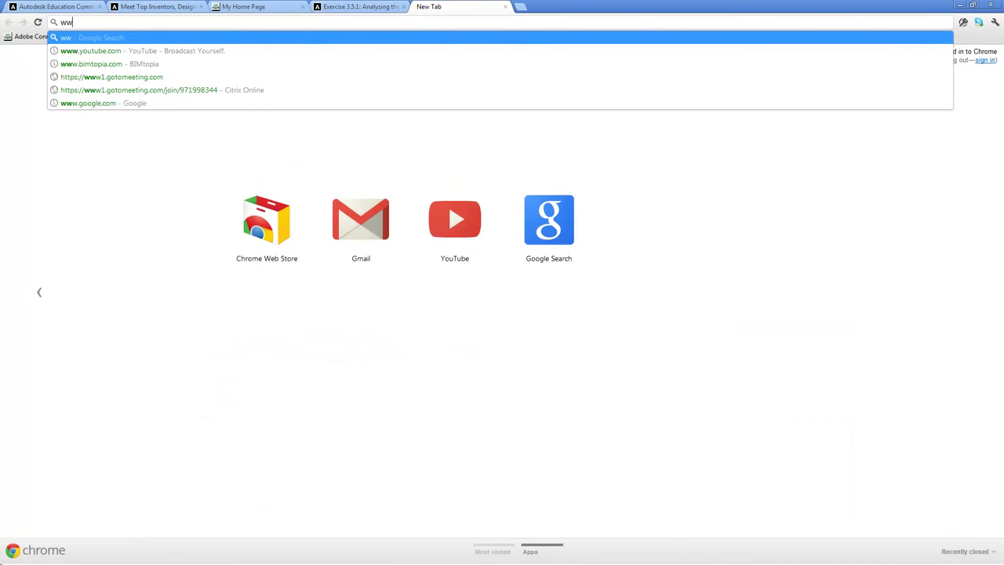
text(gree)
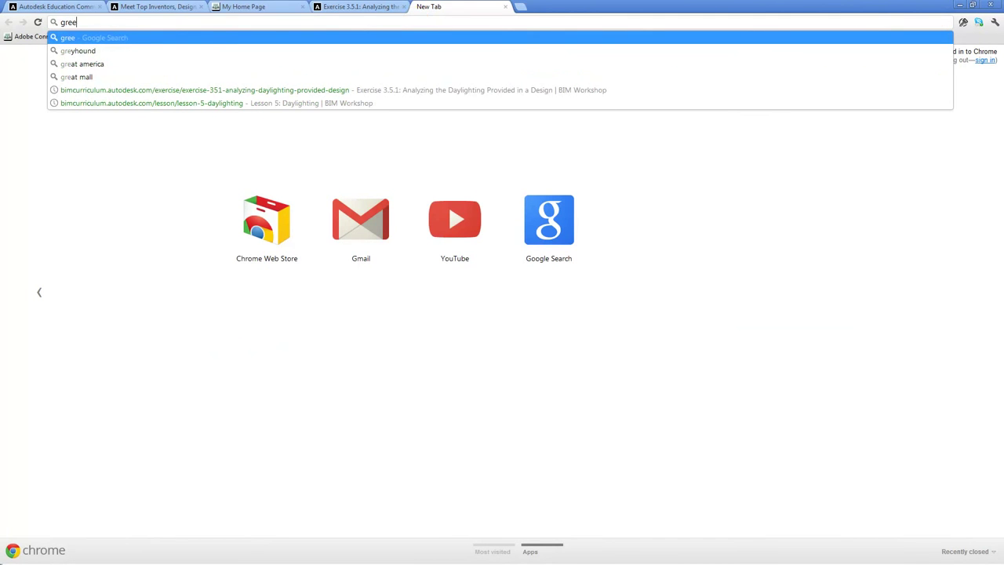
text(nbuil)
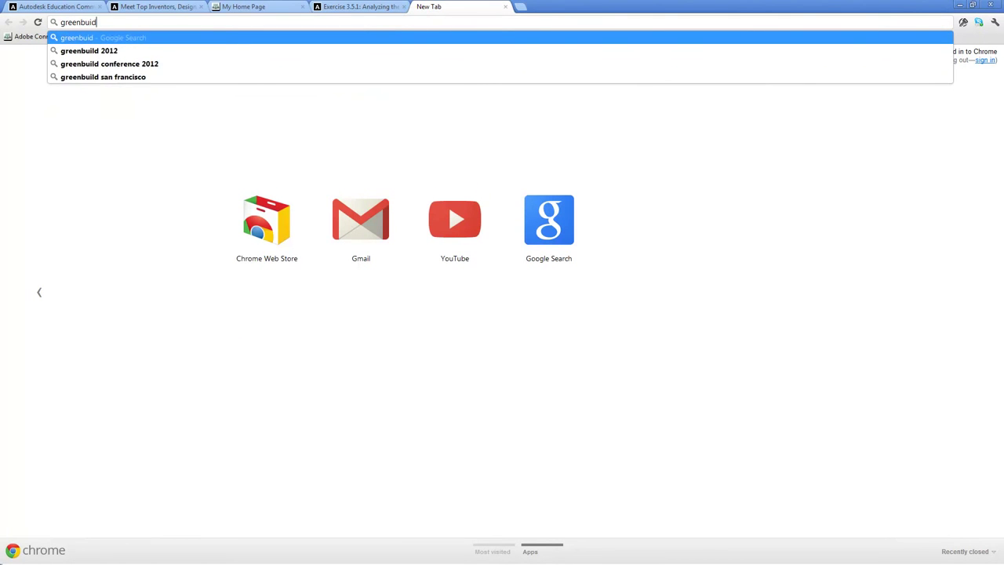
text(dings)
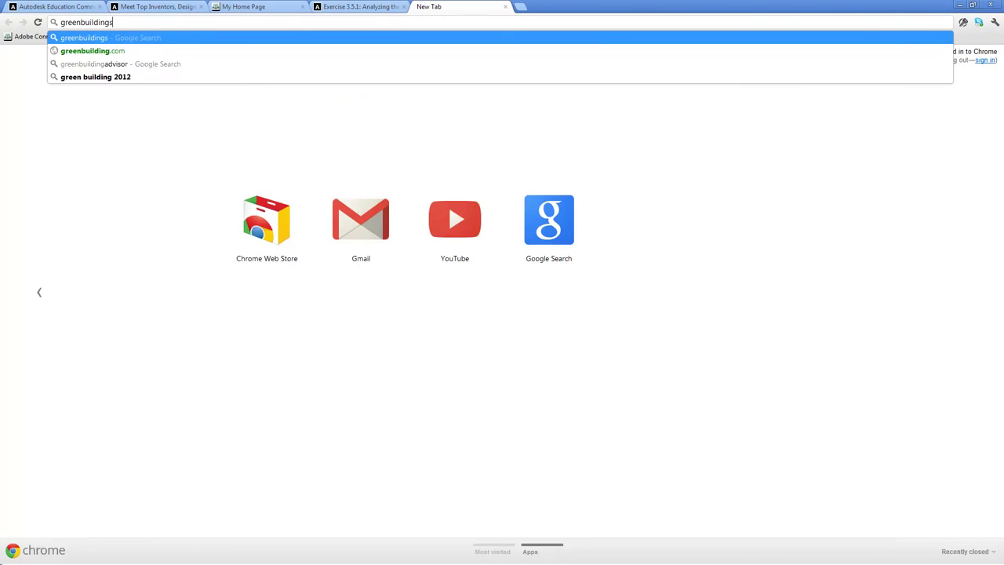
text(tudio)
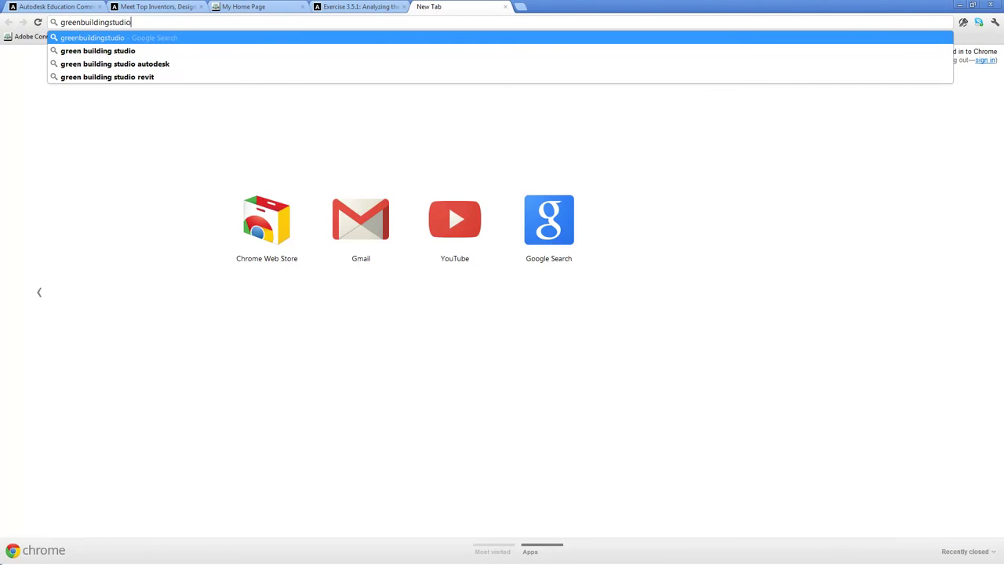
text(.a)
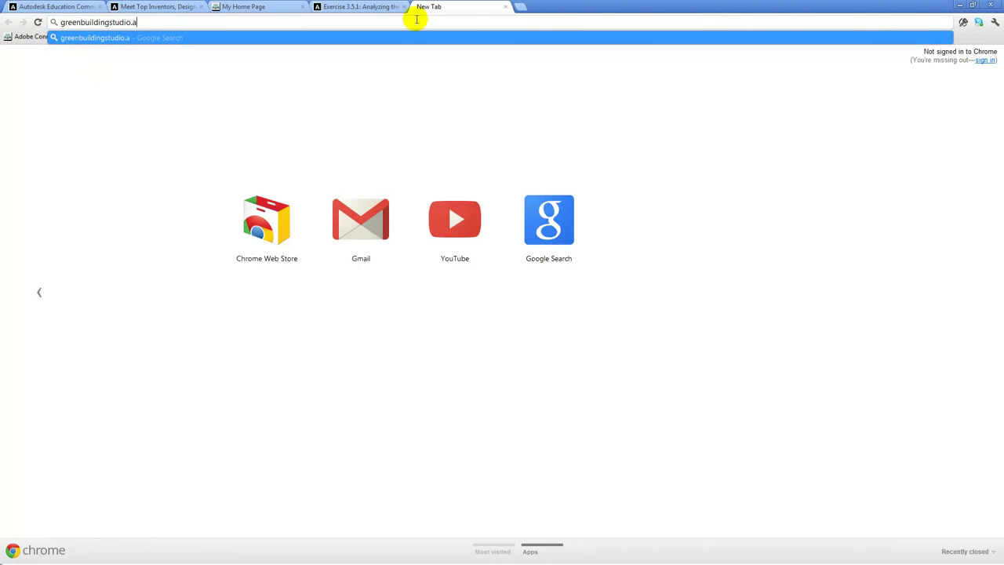
text(utodesk.com)
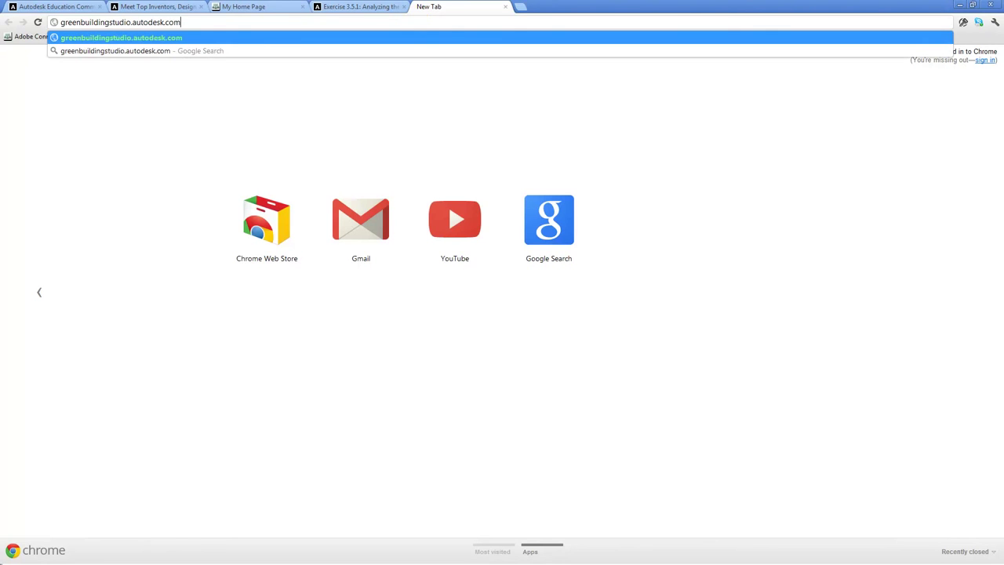
key(Return)
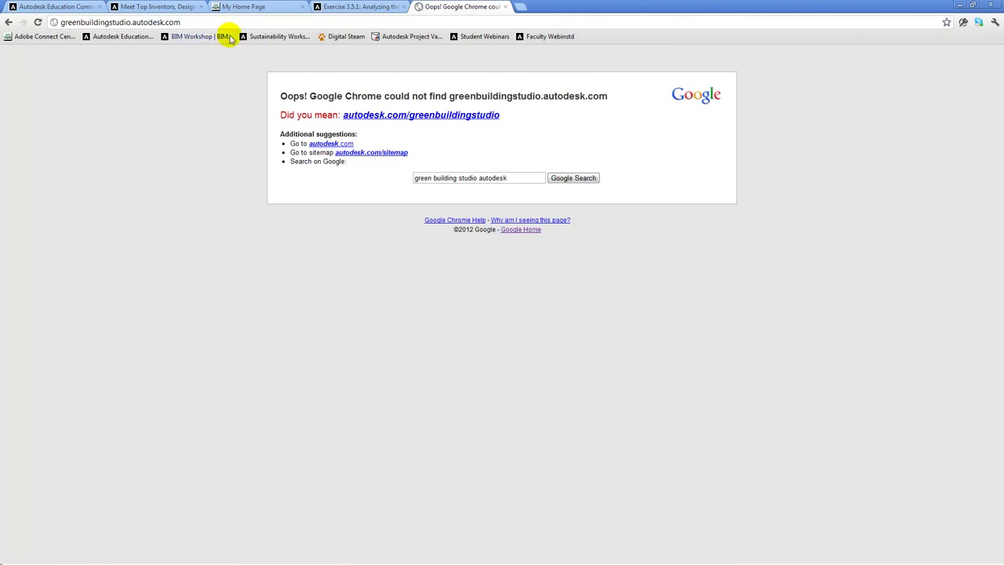
- Follow the suggested autodesk.com/greenbuildingstudio address and log in to Green Building Studio to reach the project list
click(385, 117)
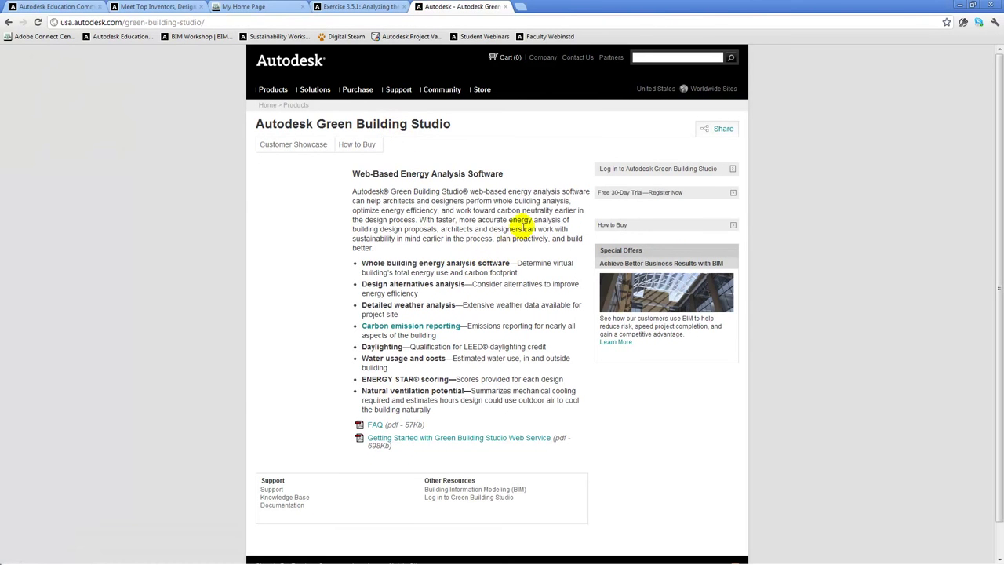
click(637, 172)
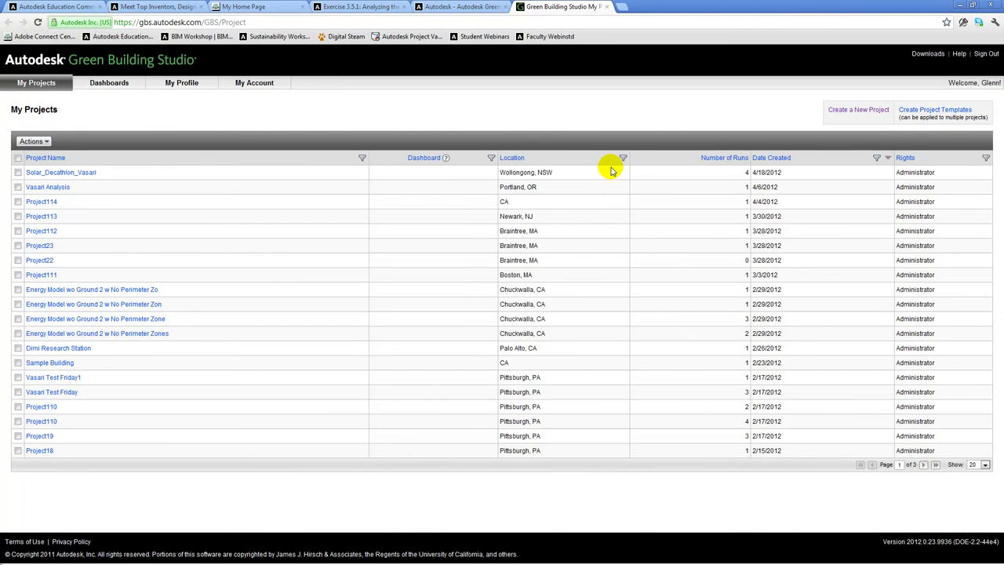
- Open the East Facing run of the Solar_Decathlon_Vasari project and review its Photovoltaic Analysis
click(64, 173)
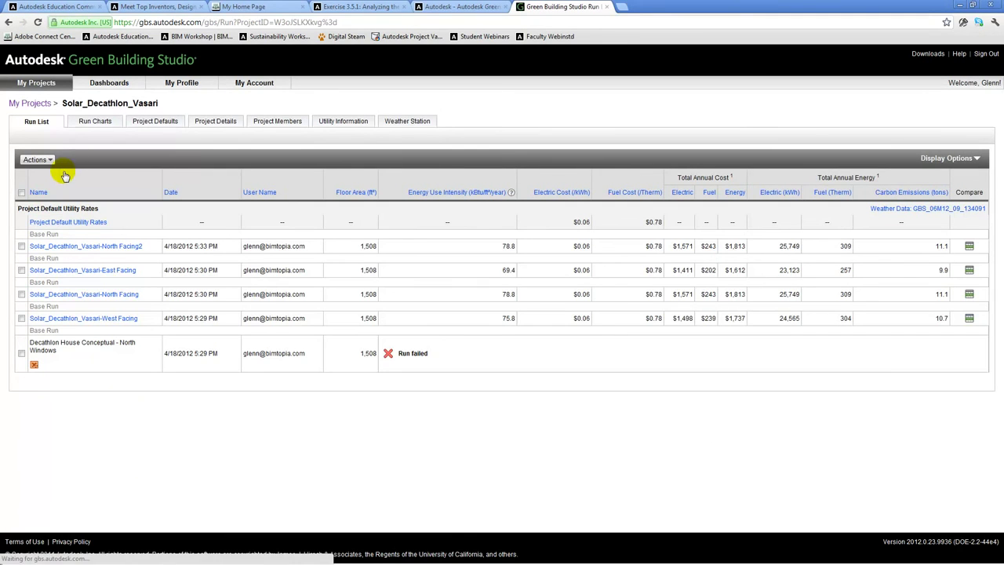
click(116, 271)
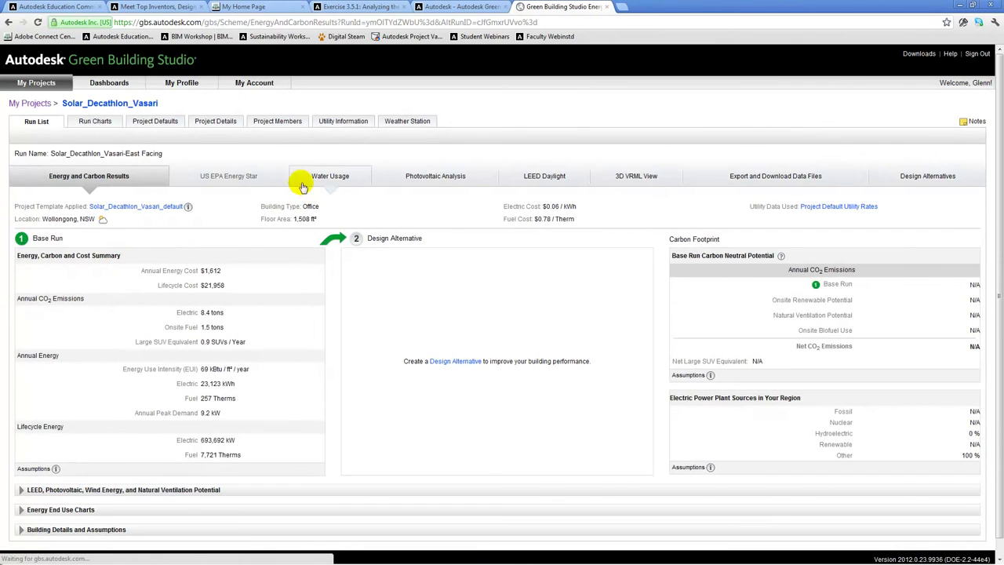
click(426, 180)
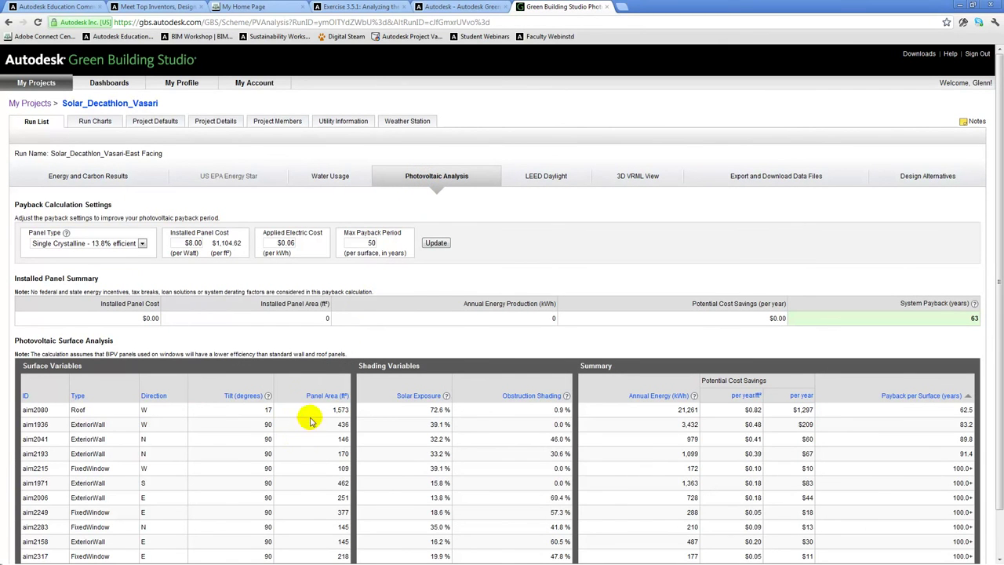
scroll(307, 409, down, 1)
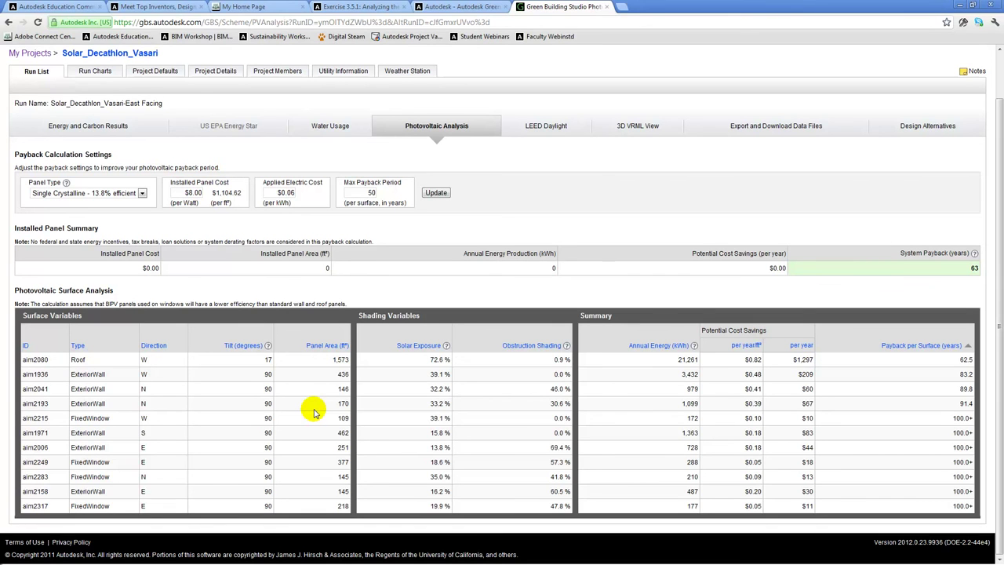
- Look through the East Facing run's Water Usage estimator and set Rainwater Harvesting to Yes
click(330, 134)
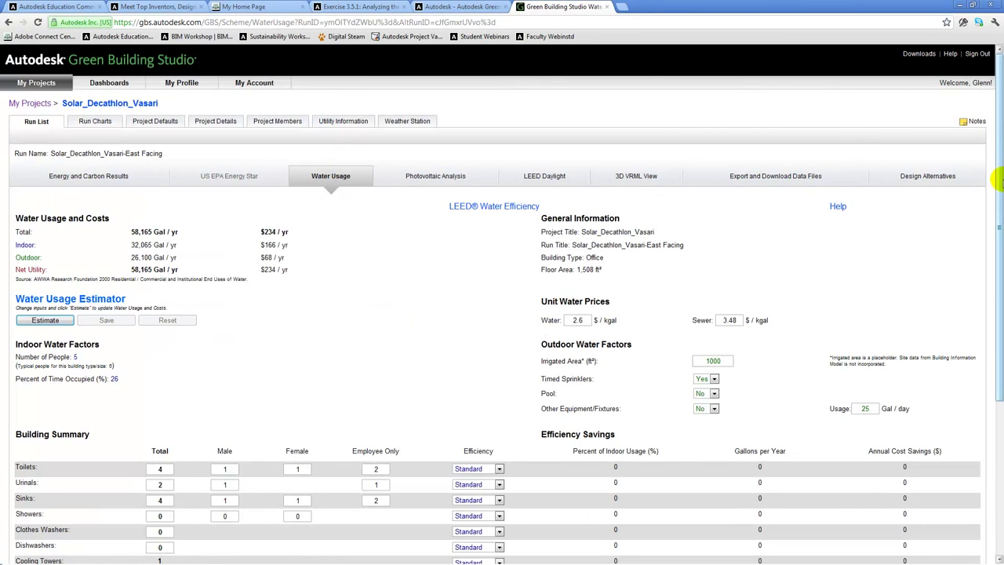
drag(996, 179, 994, 237)
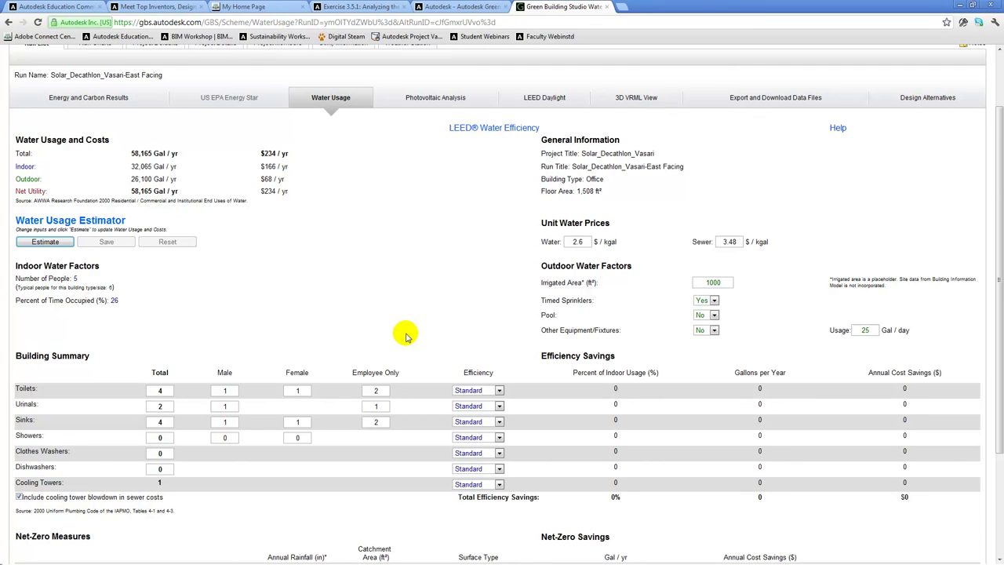
drag(1000, 382, 1000, 473)
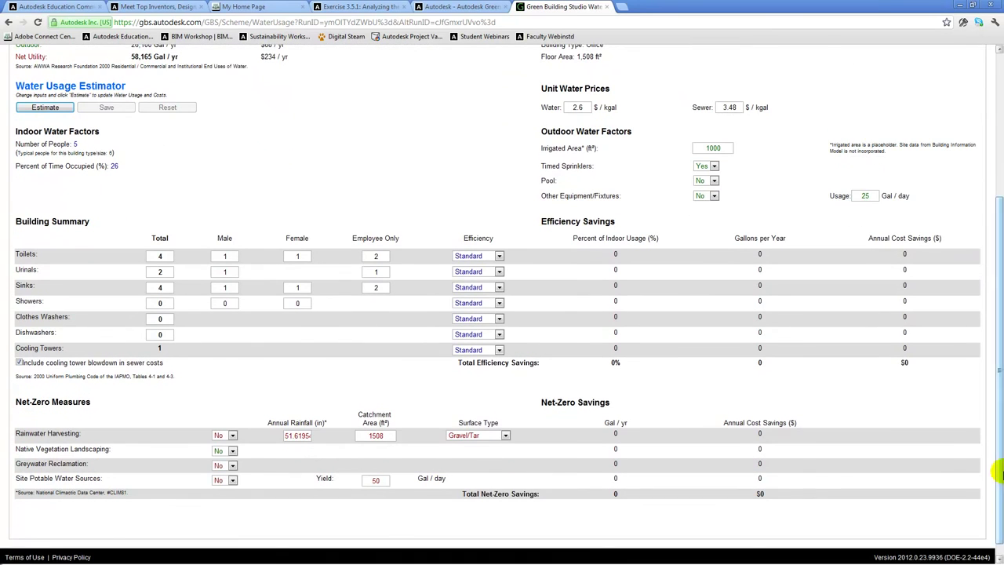
click(233, 436)
click(229, 454)
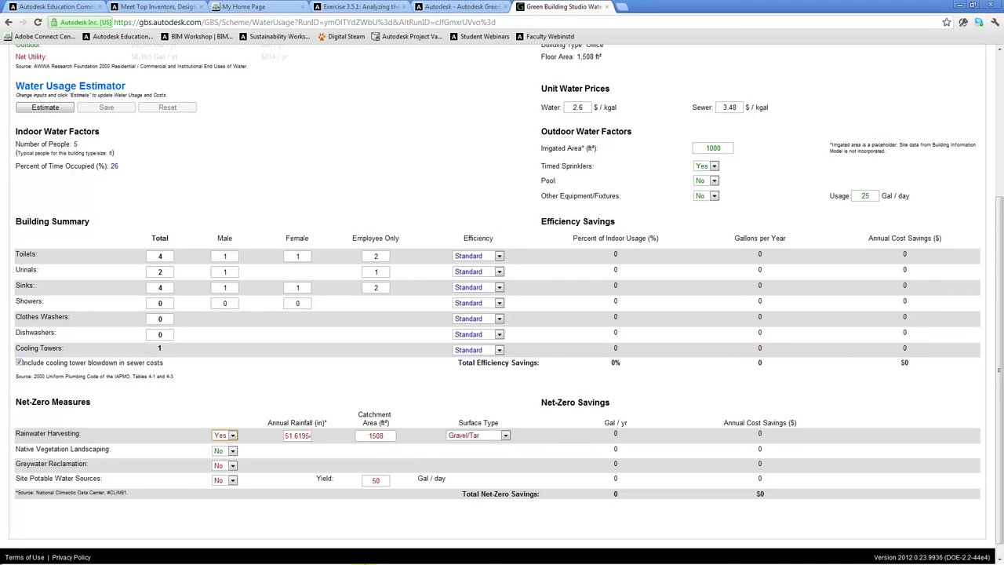
- Switch to Project Vasari and open the project's location and weather settings
key(alt+Tab)
key(alt+Tab)
key(alt+Tab)
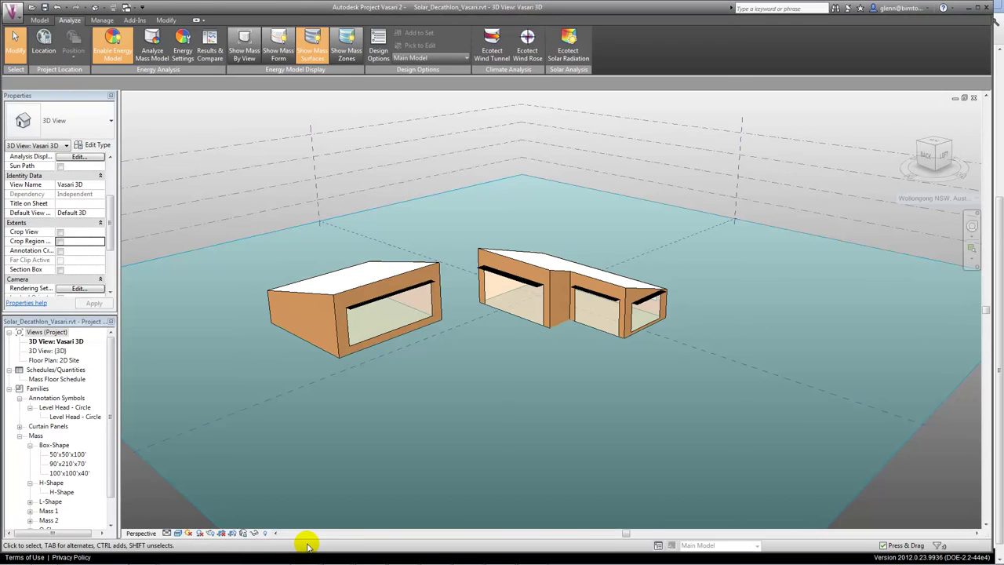
mouse_move(938, 202)
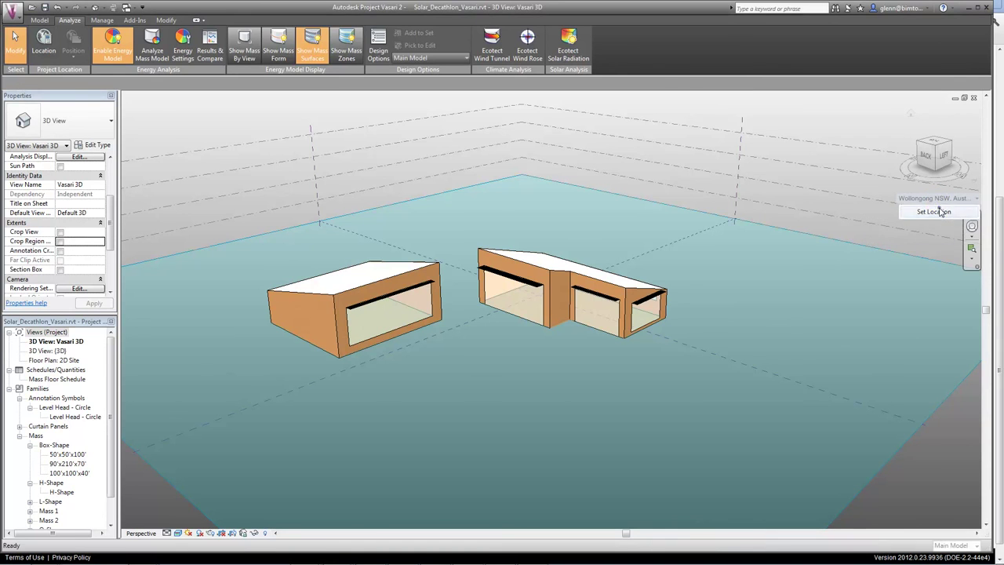
click(940, 210)
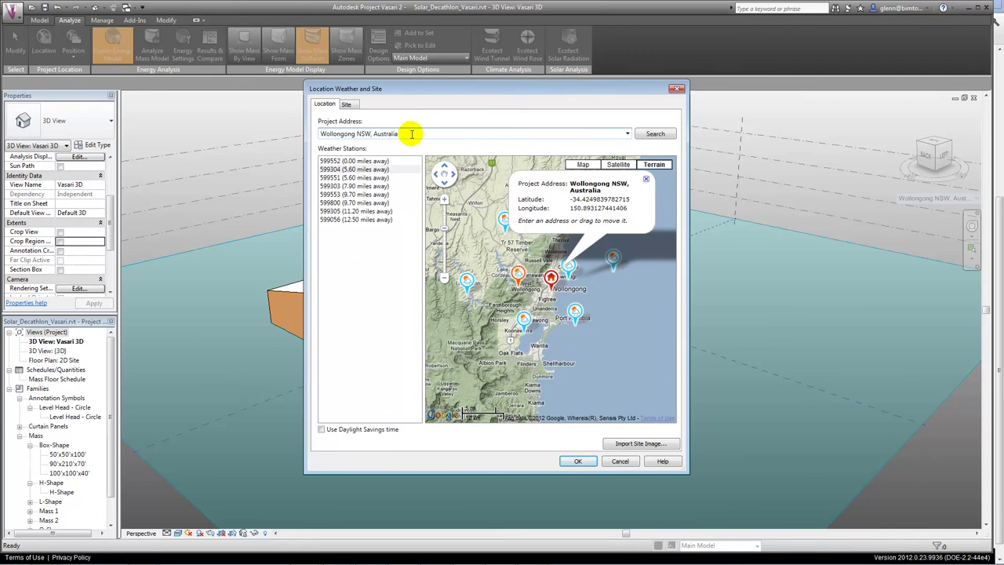
- Set the project address to Beijing, China and use weather station 529839, 5.60 miles away
drag(411, 133, 317, 139)
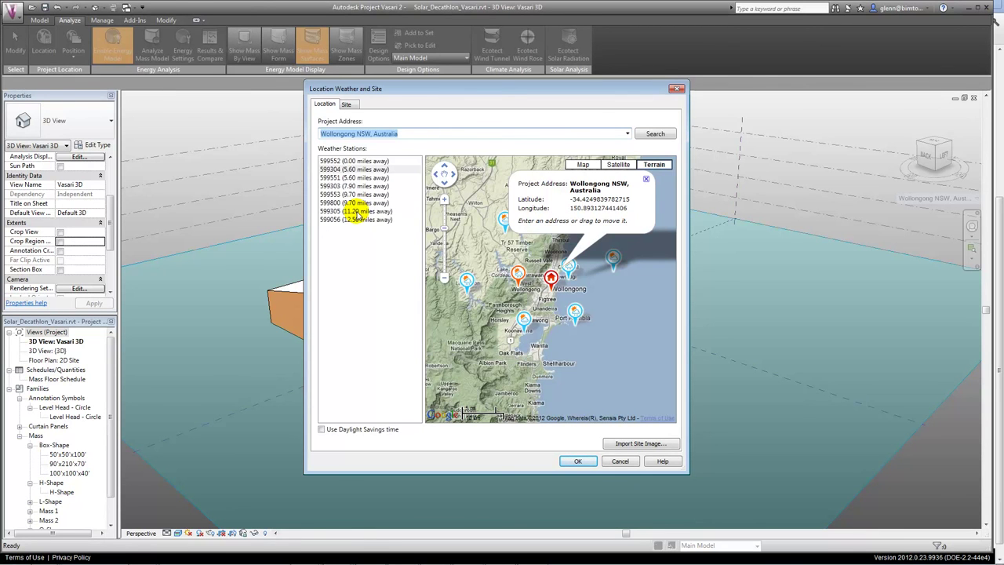
text(be)
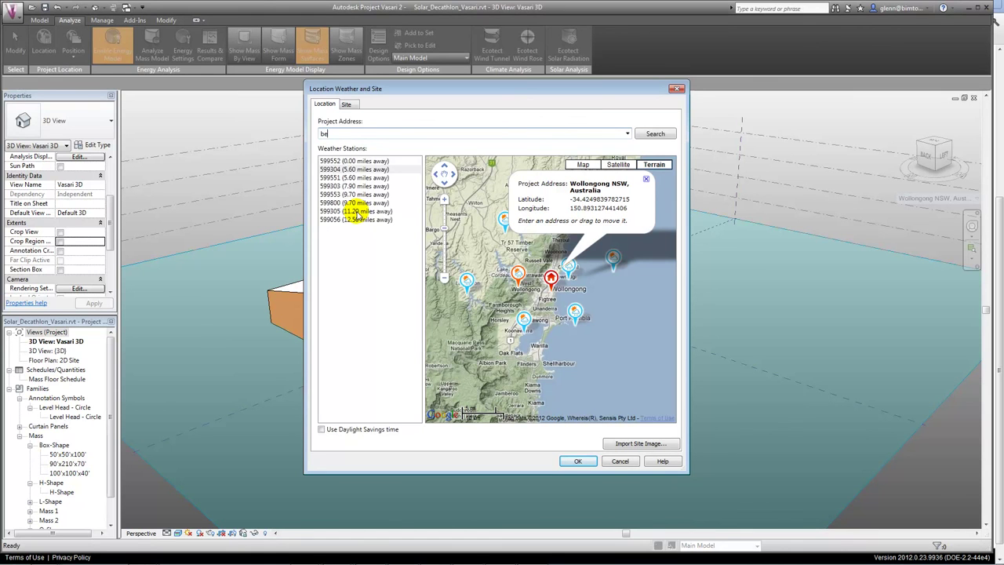
text(ijing china)
key(Return)
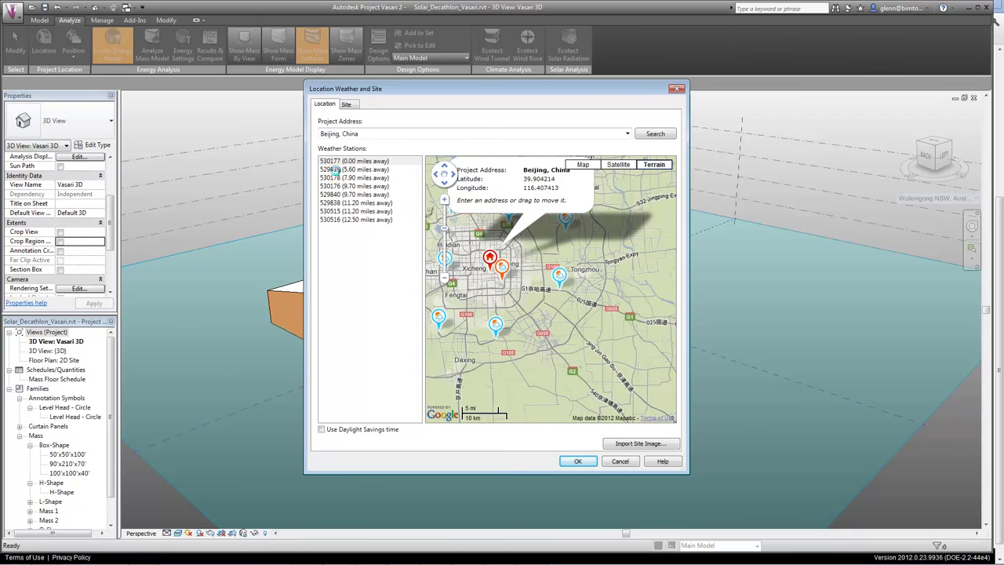
click(334, 169)
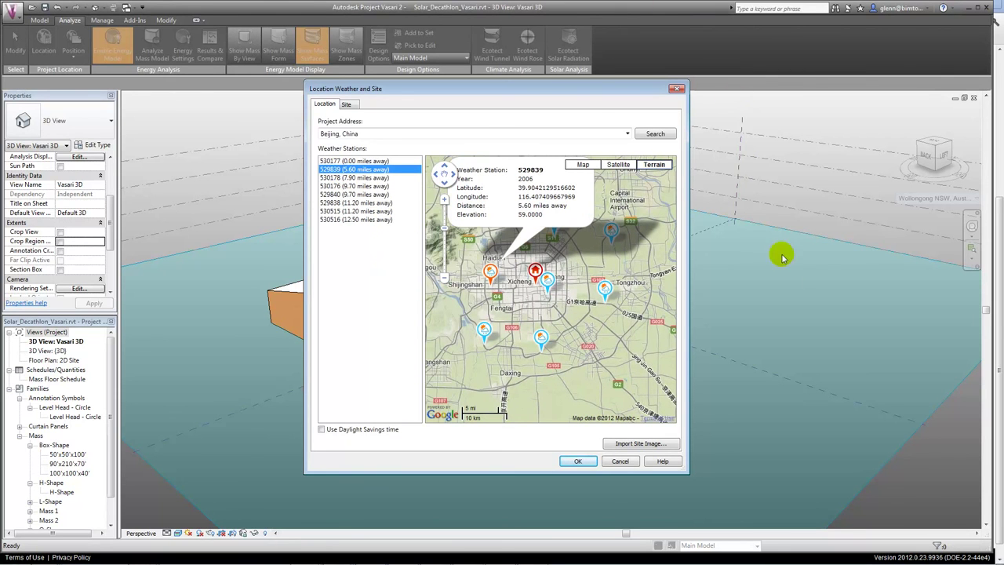
click(581, 459)
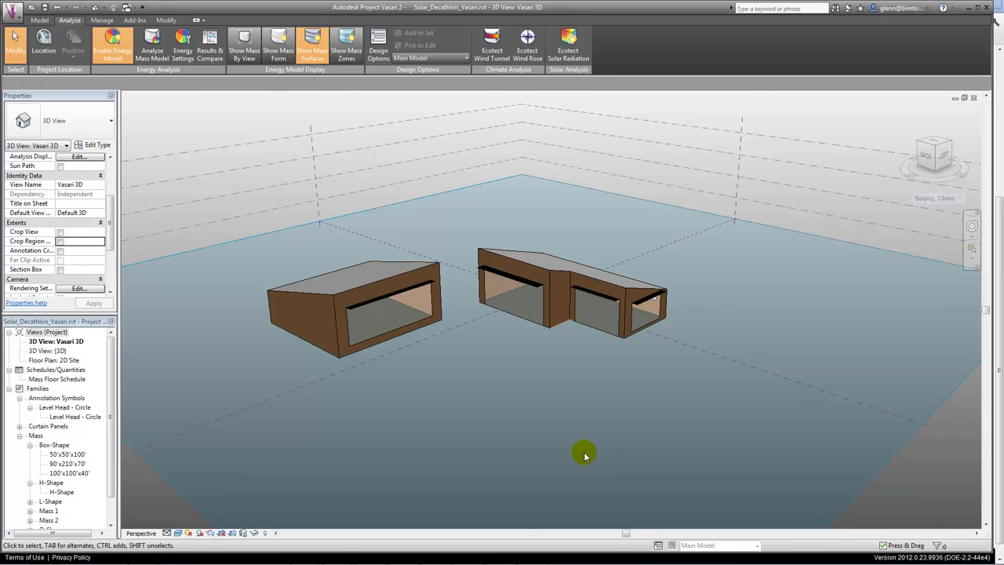
- Switch to Revit Architecture with the Solar_Decathlon_Sample model open in its 3D view
mouse_move(426, 549)
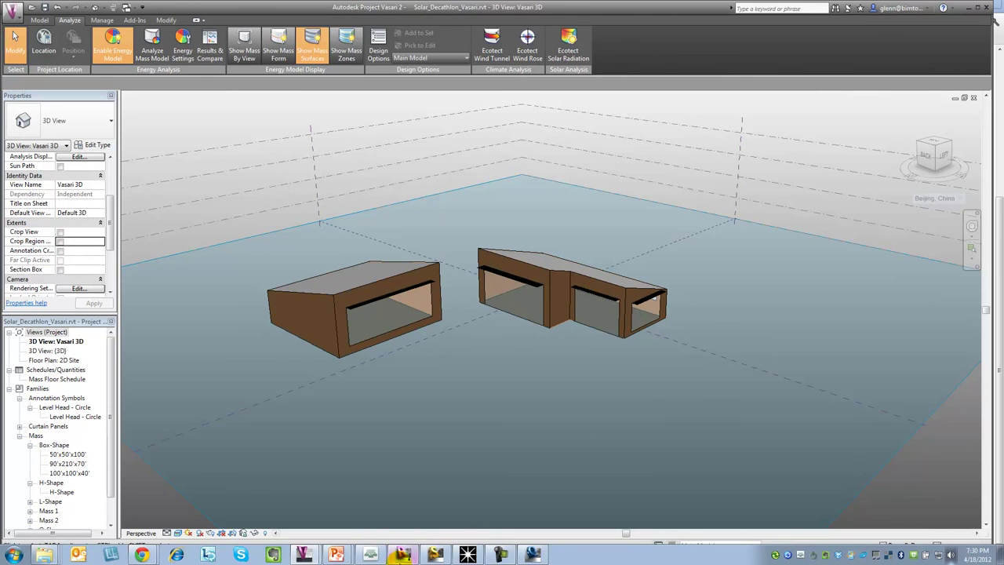
click(403, 554)
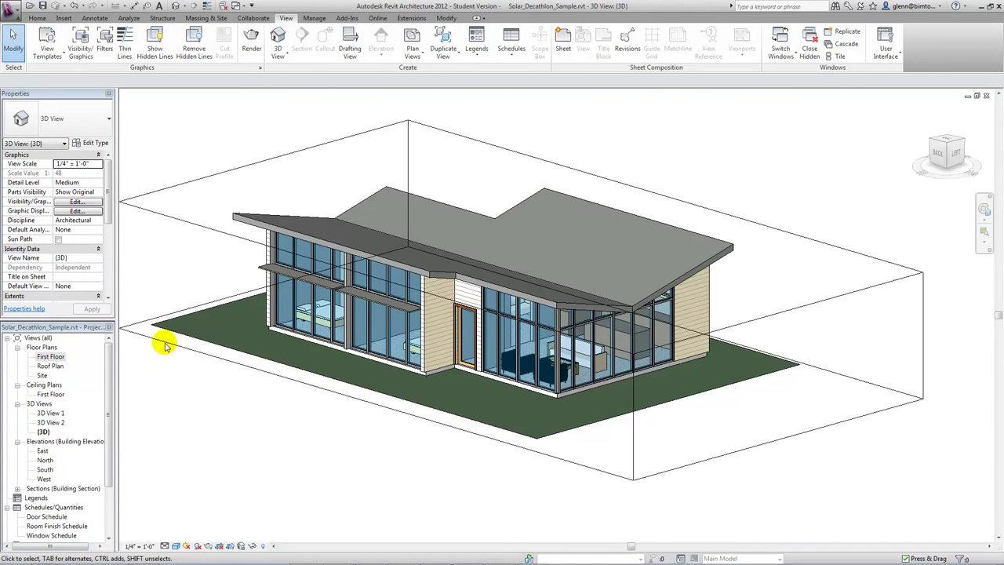
- Review the IFC file types offered for exporting the project, dismissing the save reminder without saving and closing the export settings without exporting
click(17, 21)
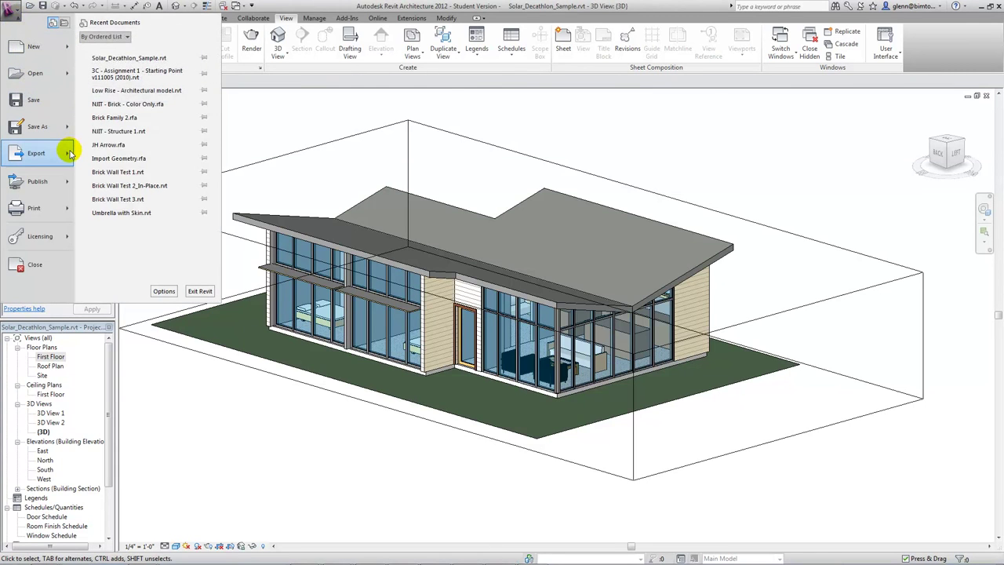
mouse_move(69, 154)
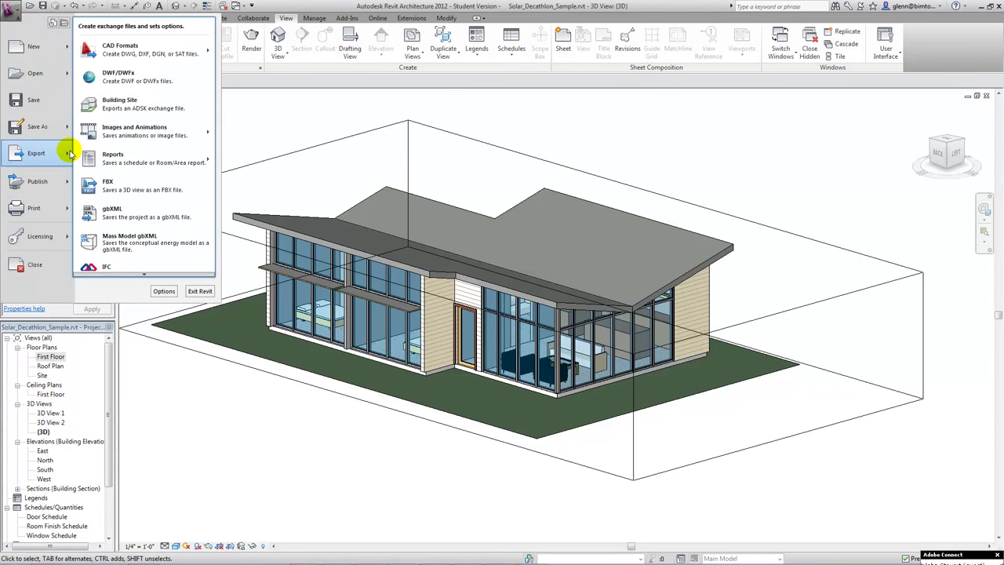
scroll(118, 266, down, 1)
click(118, 265)
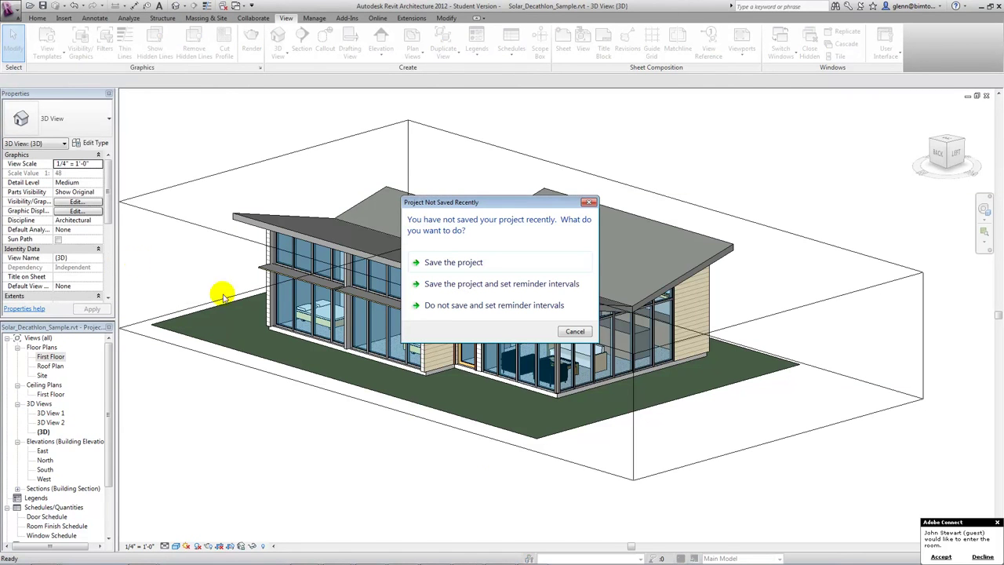
click(576, 331)
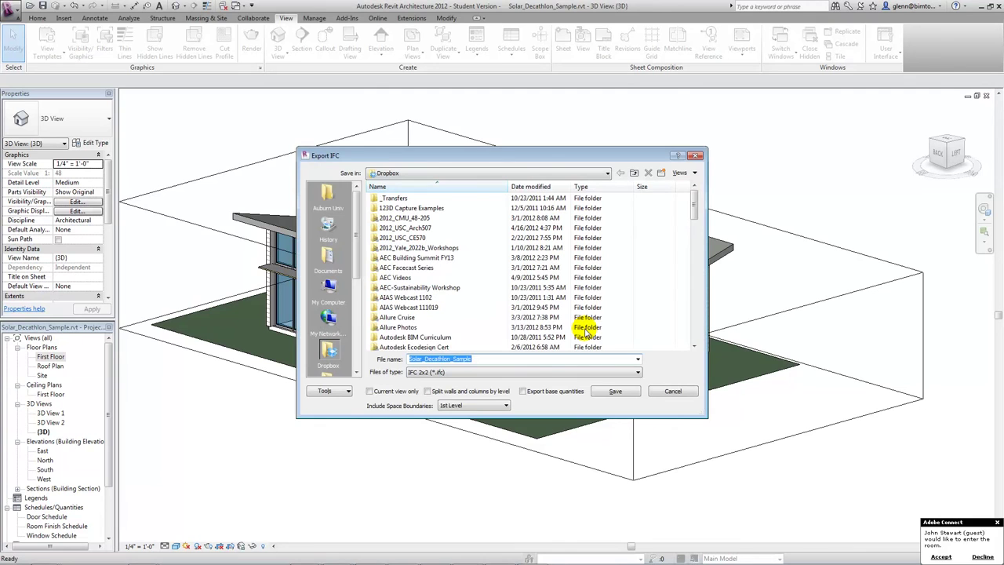
click(520, 374)
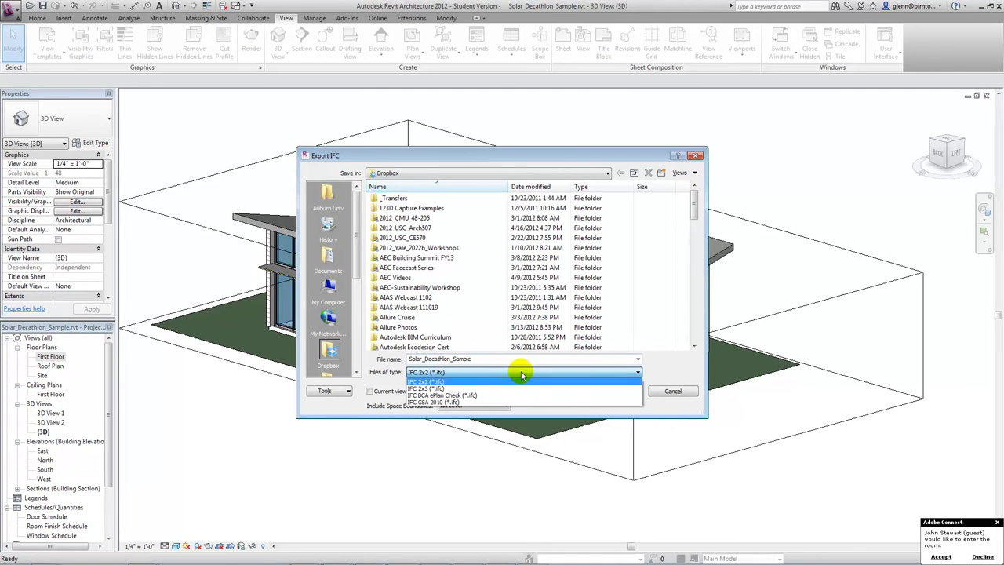
click(686, 391)
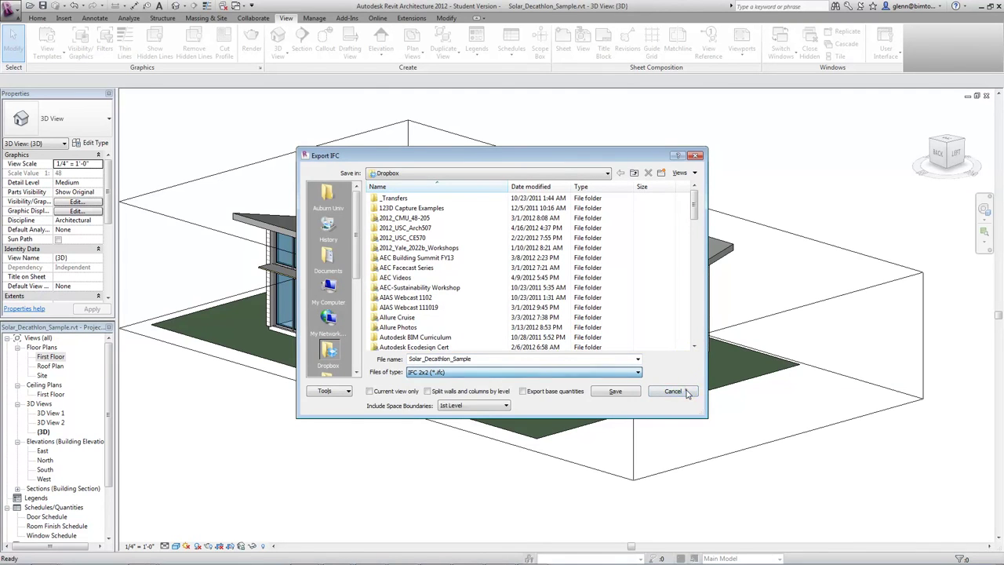
click(673, 392)
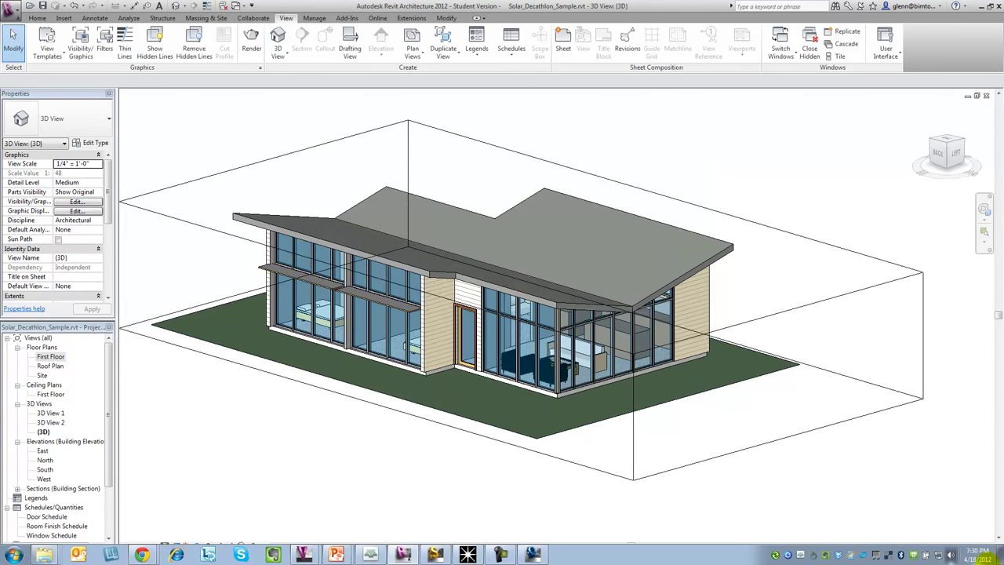